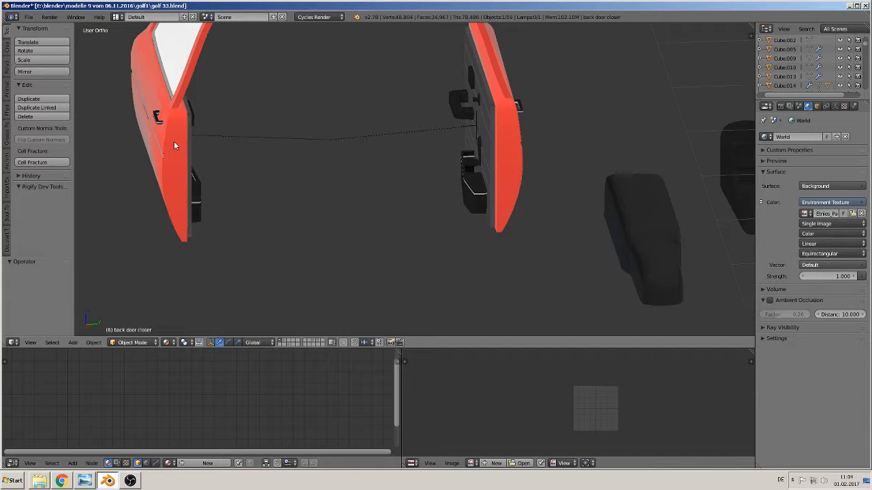
- Open the red car door's mesh for editing and limit selection to visible geometry
{"action": "right_click", "coordinate": [173, 145]}
{"action": "middle_click_drag", "start_coordinate": [261, 150], "coordinate": [510, 200]}
{"action": "scroll", "coordinate": [331, 197], "scroll_direction": "up", "scroll_amount": 3}
{"action": "scroll", "coordinate": [443, 175], "scroll_direction": "up", "scroll_amount": 5}
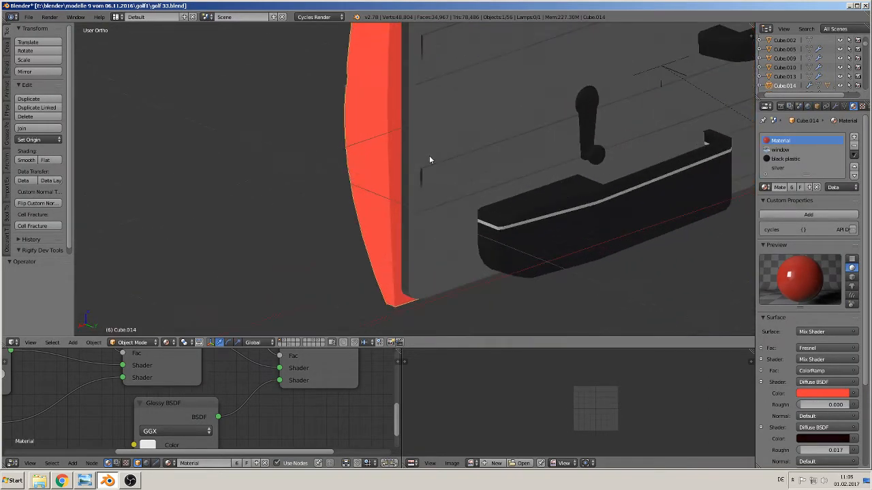
{"action": "key", "text": "Tab"}
{"action": "middle_click_drag", "start_coordinate": [429, 160], "coordinate": [286, 327]}
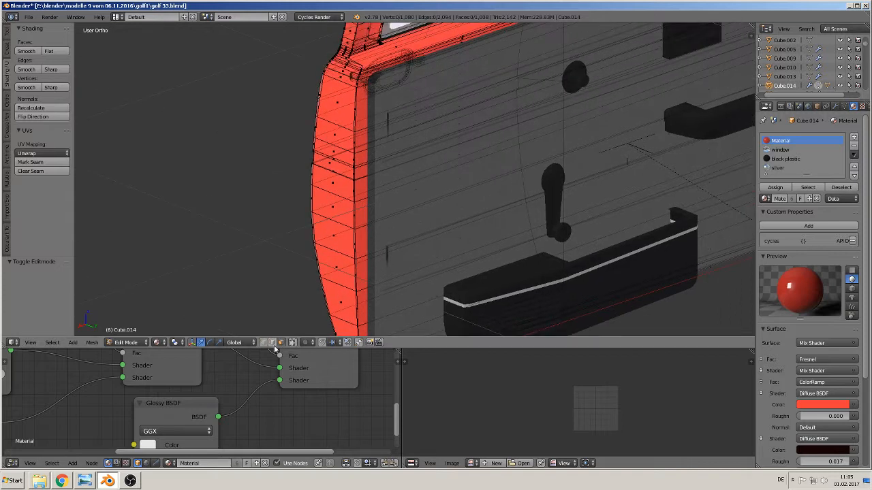
{"action": "left_click", "coordinate": [294, 342]}
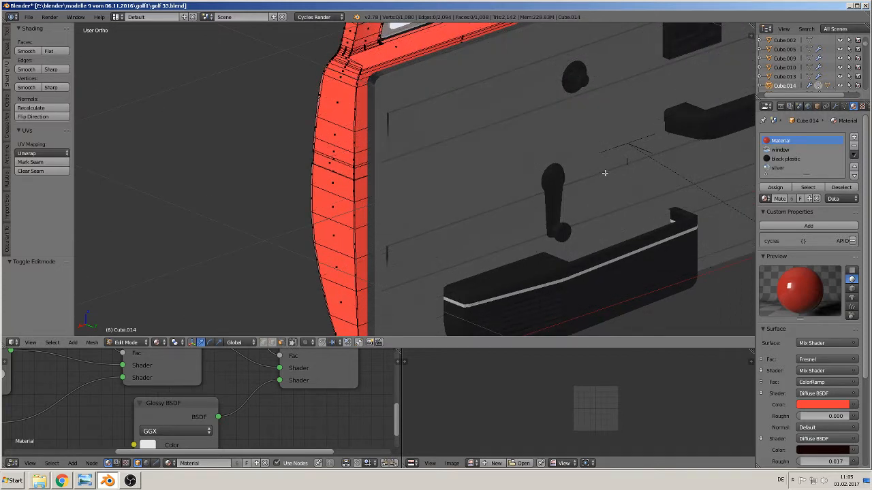
- Start the Screencast Keys display in the 3D view
{"action": "key", "text": "n"}
{"action": "scroll", "coordinate": [719, 241], "scroll_direction": "down", "scroll_amount": 5}
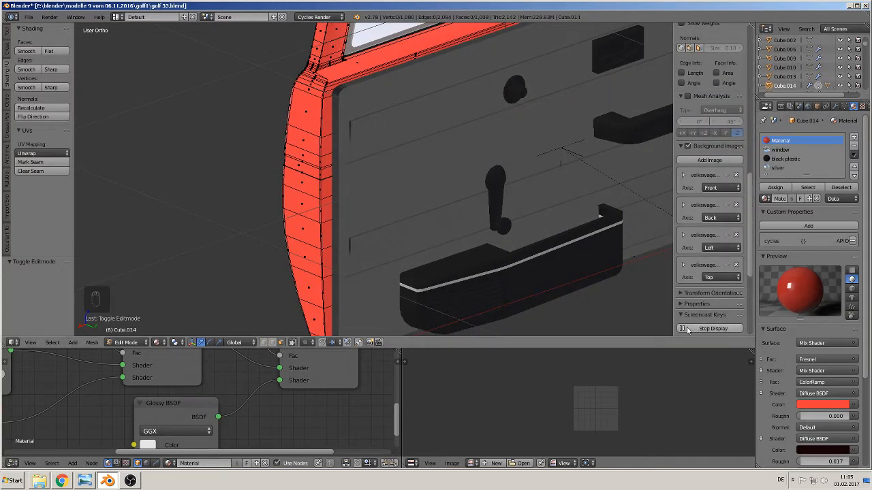
- Add a loop cut along the upper part of the door's narrow side face and slide it toward the outer skin
{"action": "scroll", "coordinate": [355, 221], "scroll_direction": "up", "scroll_amount": 4}
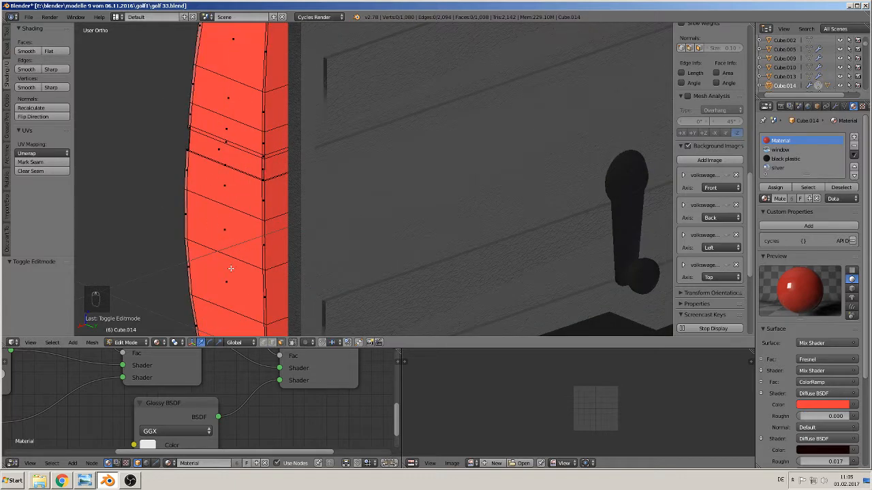
{"action": "middle_click_drag", "start_coordinate": [234, 191], "coordinate": [268, 173]}
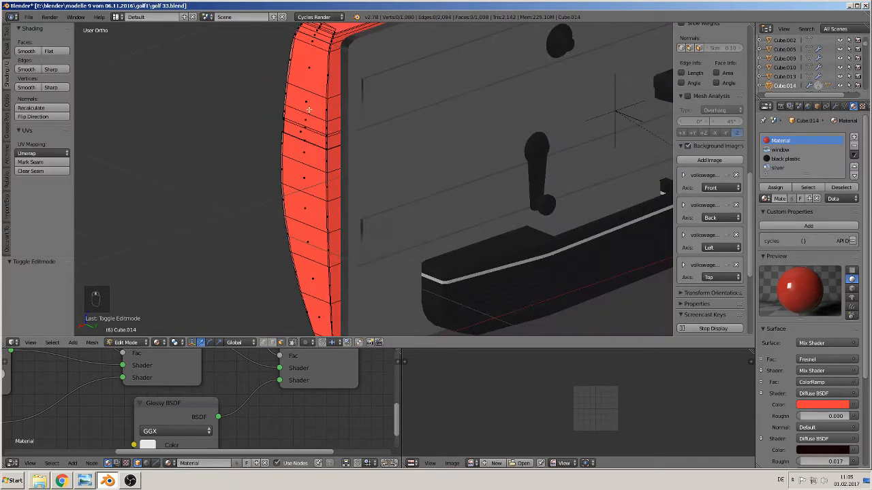
{"action": "middle_click_drag", "start_coordinate": [309, 110], "coordinate": [294, 149]}
{"action": "key", "text": "ctrl+r"}
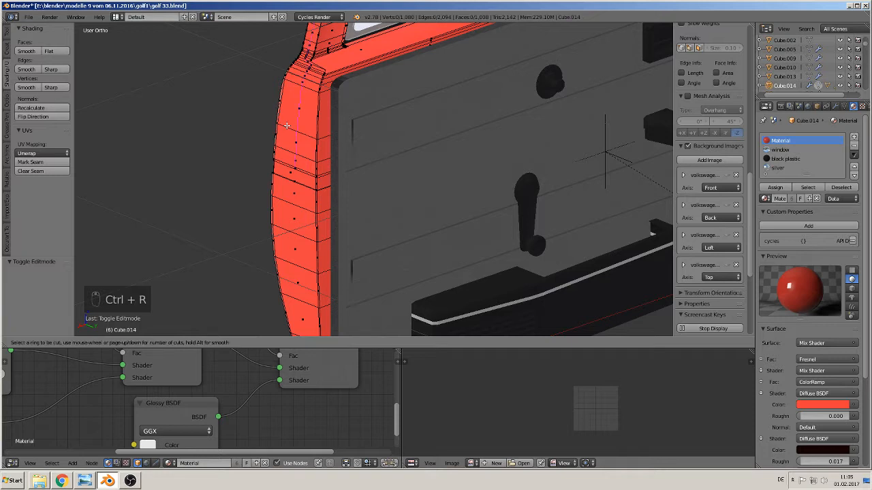
{"action": "left_click", "coordinate": [287, 126]}
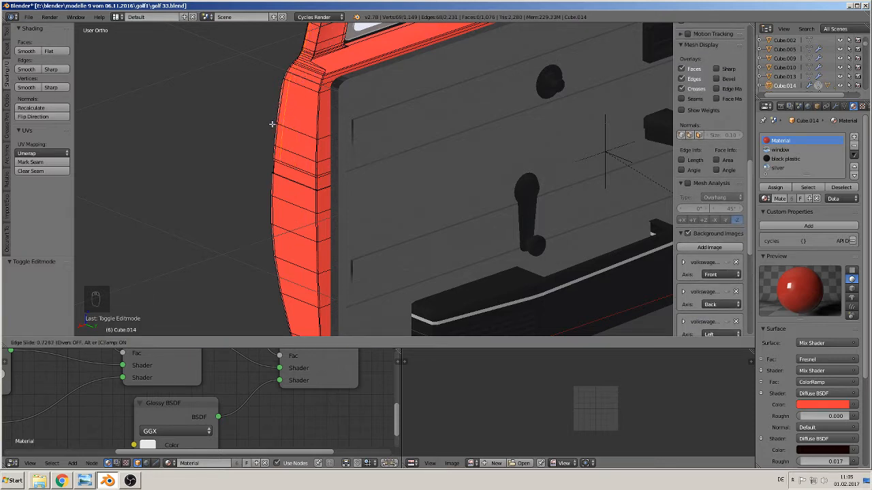
{"action": "left_click", "coordinate": [270, 125]}
- Add a second loop cut along the lower part of the door's side face and slide it close to the outer skin
{"action": "key", "text": "ctrl+r"}
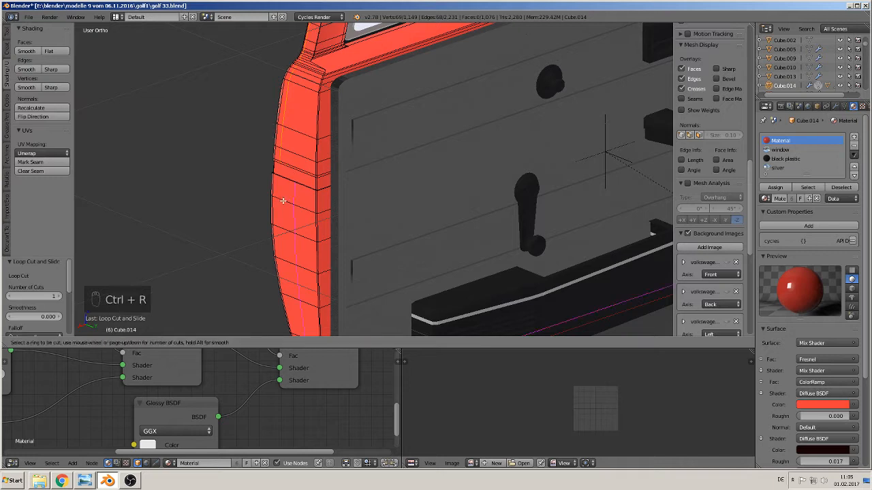
{"action": "left_click", "coordinate": [266, 200]}
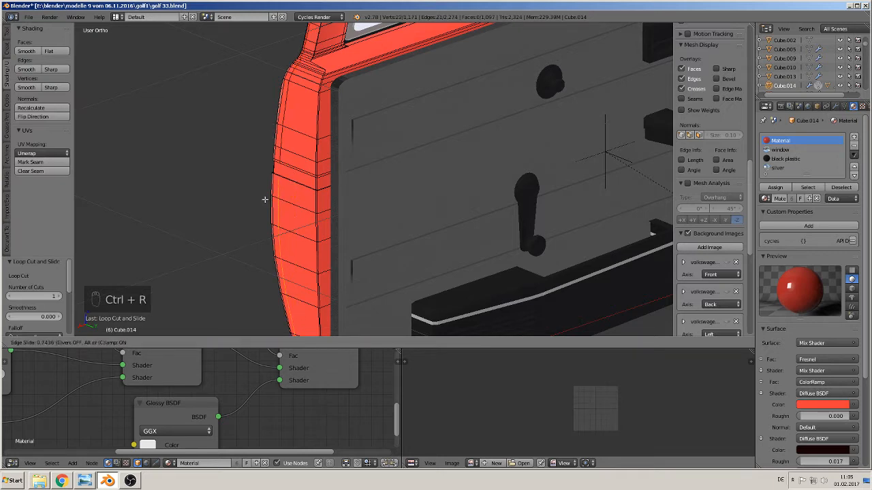
{"action": "left_click", "coordinate": [266, 199]}
- Switch to vertex selection and select the upper end vertex of the lower loop cut
{"action": "scroll", "coordinate": [319, 144], "scroll_direction": "up", "scroll_amount": 8}
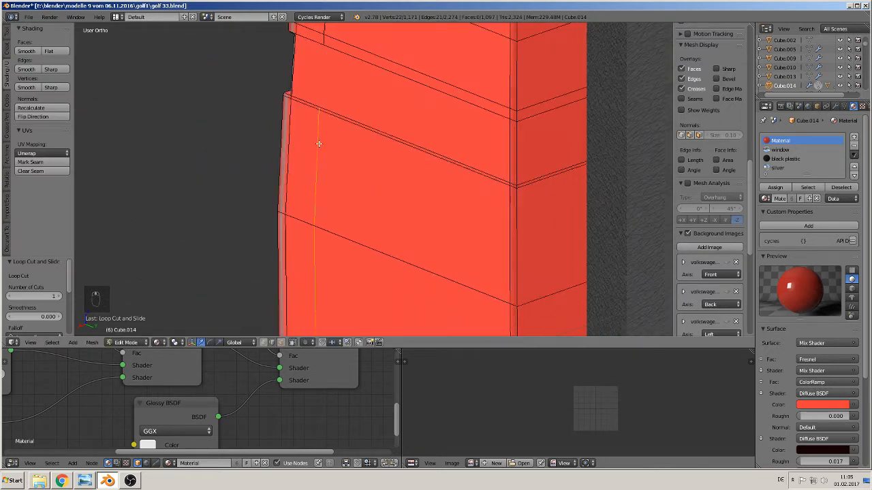
{"action": "middle_click_drag", "start_coordinate": [319, 144], "coordinate": [351, 299], "text": "shift"}
{"action": "scroll", "coordinate": [369, 233], "scroll_direction": "up", "scroll_amount": 2}
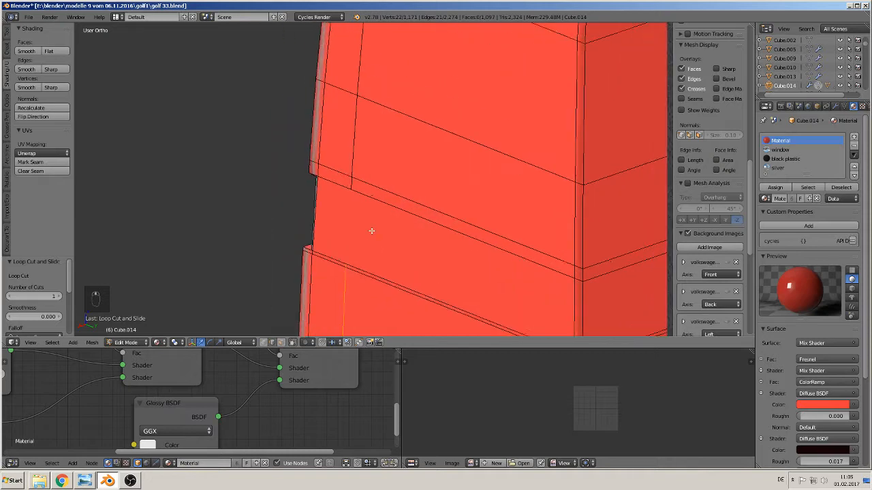
{"action": "right_click", "coordinate": [338, 282]}
{"action": "left_click", "coordinate": [263, 344]}
{"action": "right_click", "coordinate": [344, 291]}
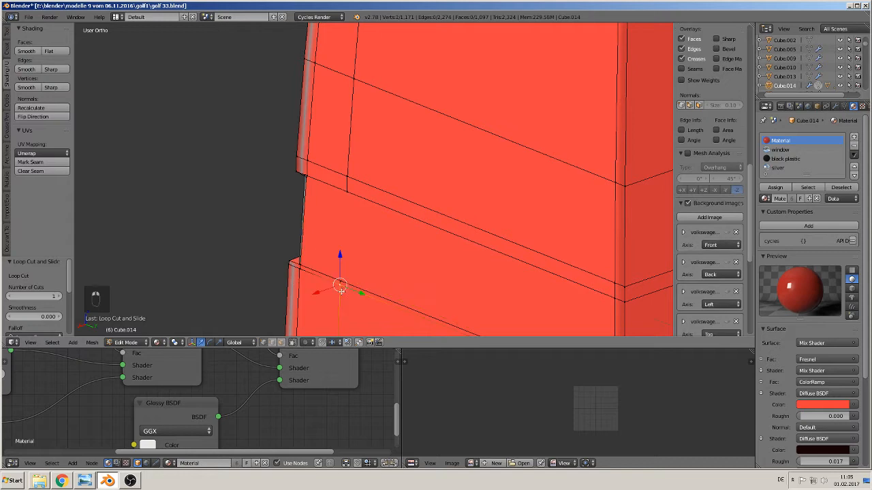
{"action": "middle_click_drag", "start_coordinate": [343, 291], "coordinate": [403, 273]}
- Knife-cut an edge across the gap between the ends of the upper and lower loop cuts on the door's side face
{"action": "left_click", "coordinate": [8, 34]}
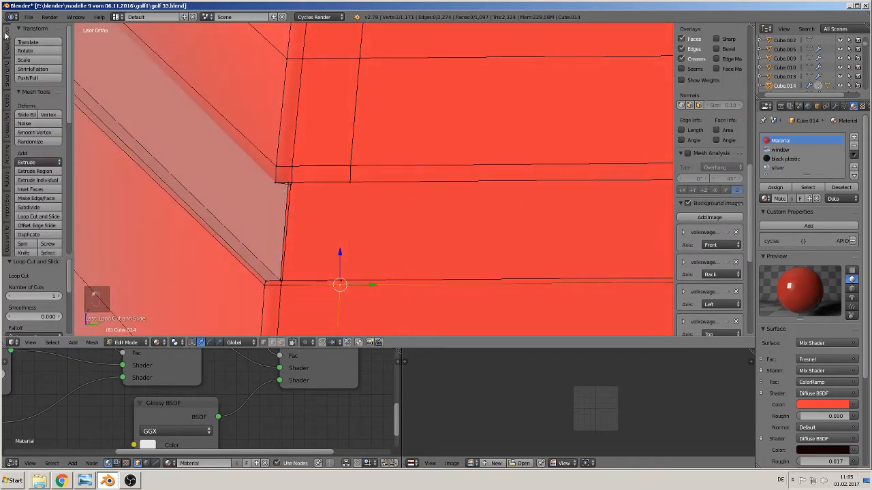
{"action": "left_click", "coordinate": [23, 252]}
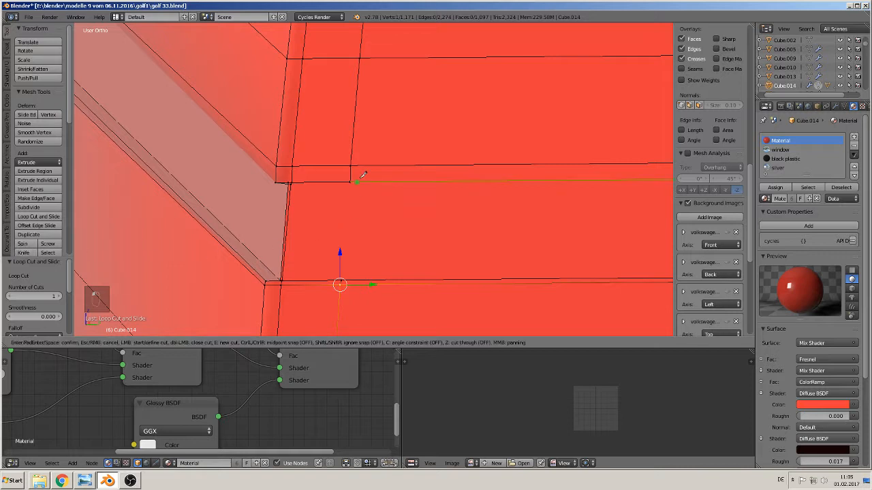
{"action": "key", "text": "Escape"}
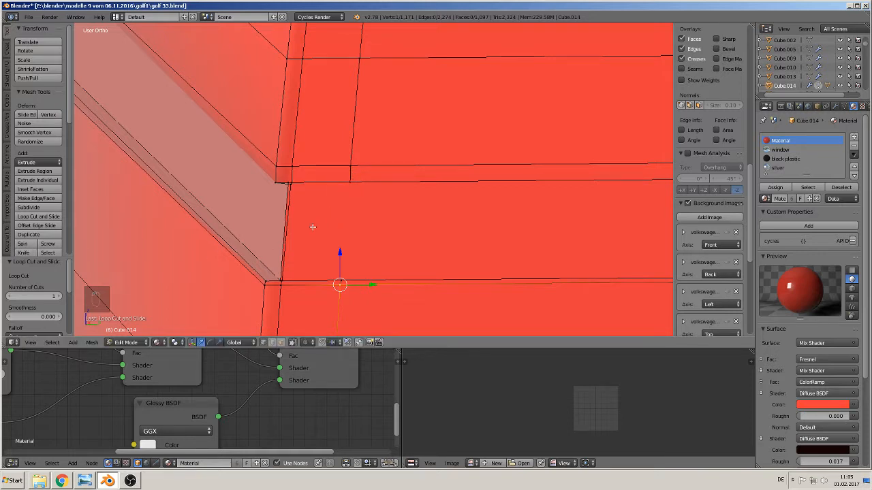
{"action": "left_click", "coordinate": [23, 253]}
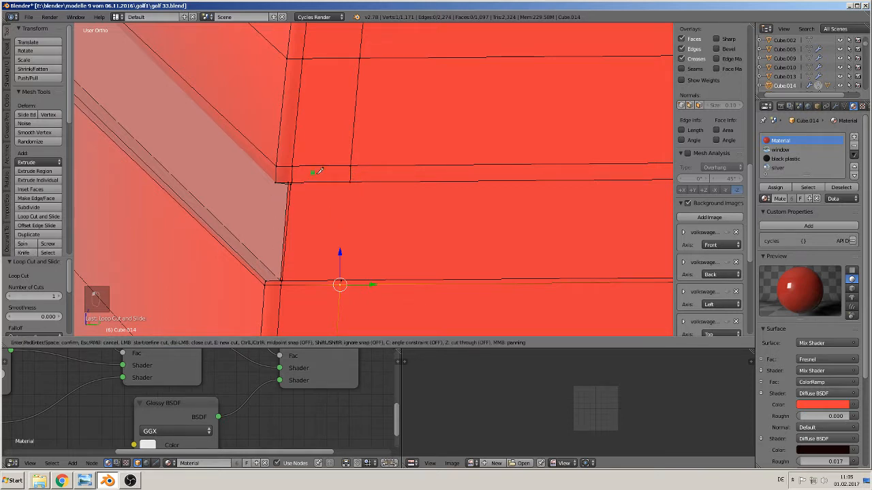
{"action": "left_click", "coordinate": [352, 178]}
{"action": "left_click", "coordinate": [342, 280]}
{"action": "key", "text": "Return"}
{"action": "scroll", "coordinate": [375, 234], "scroll_direction": "down", "scroll_amount": 7}
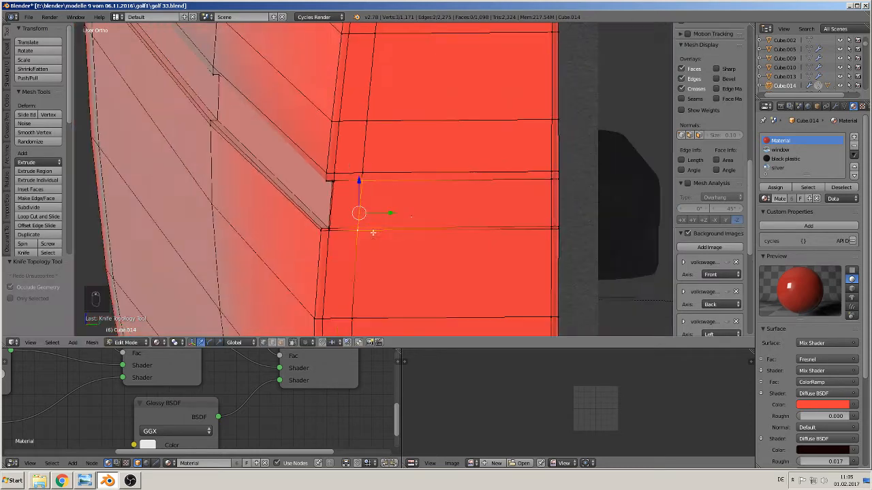
- Clear the selection and circle-select the vertices running down the inner edge of the door's side face
{"action": "middle_click_drag", "start_coordinate": [440, 205], "coordinate": [352, 213]}
{"action": "middle_click_drag", "start_coordinate": [391, 158], "coordinate": [372, 174], "text": "shift"}
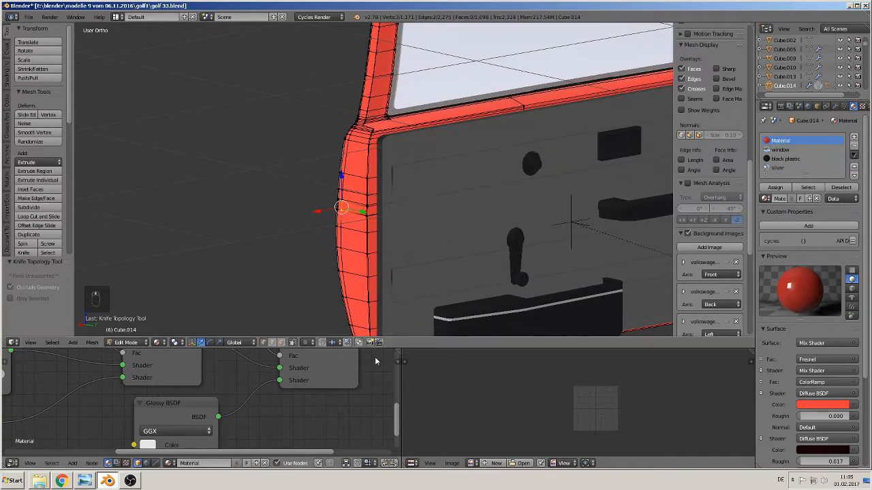
{"action": "middle_click_drag", "start_coordinate": [408, 265], "coordinate": [365, 220], "text": "shift"}
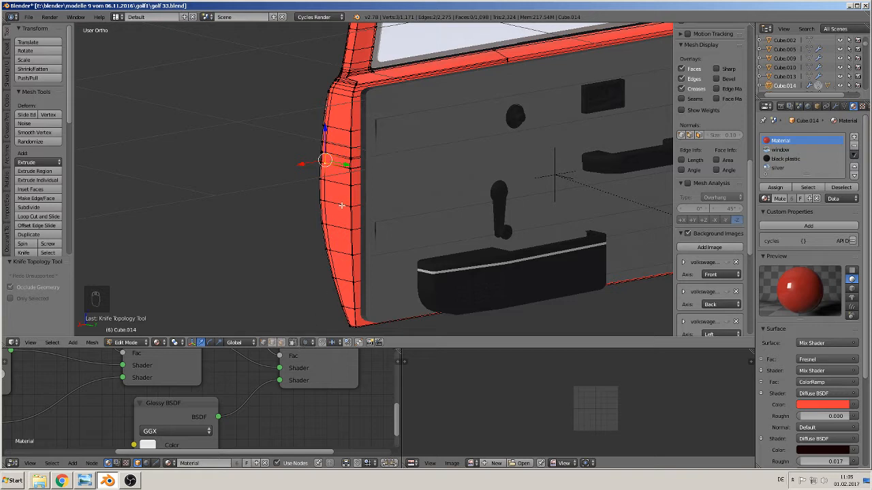
{"action": "key", "text": "a"}
{"action": "key", "text": "c"}
{"action": "left_click_drag", "start_coordinate": [355, 308], "coordinate": [362, 93]}
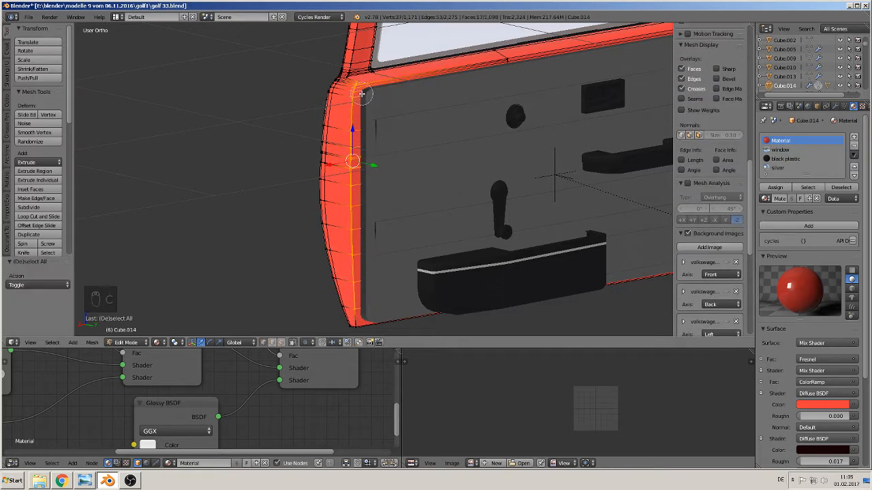
{"action": "right_click", "coordinate": [354, 104]}
- Remove the vertices around the door's upper corner from the selection with circle select
{"action": "key", "text": "c"}
{"action": "middle_click_drag", "start_coordinate": [356, 83], "coordinate": [355, 96]}
{"action": "right_click", "coordinate": [355, 96]}
{"action": "middle_click_drag", "start_coordinate": [368, 162], "coordinate": [389, 171]}
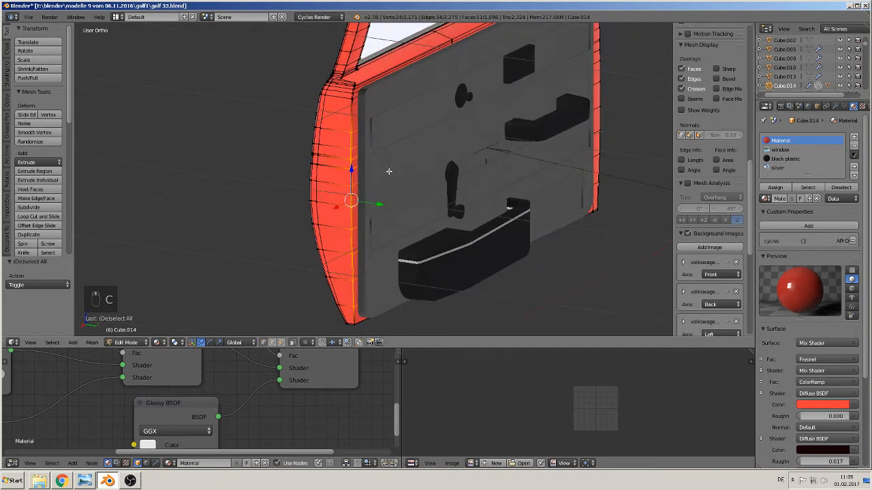
- Switch to face selection and circle-select the strip of faces down the door's side and around its inner edge
{"action": "scroll", "coordinate": [384, 181], "scroll_direction": "up", "scroll_amount": 2}
{"action": "middle_click_drag", "start_coordinate": [370, 220], "coordinate": [329, 217]}
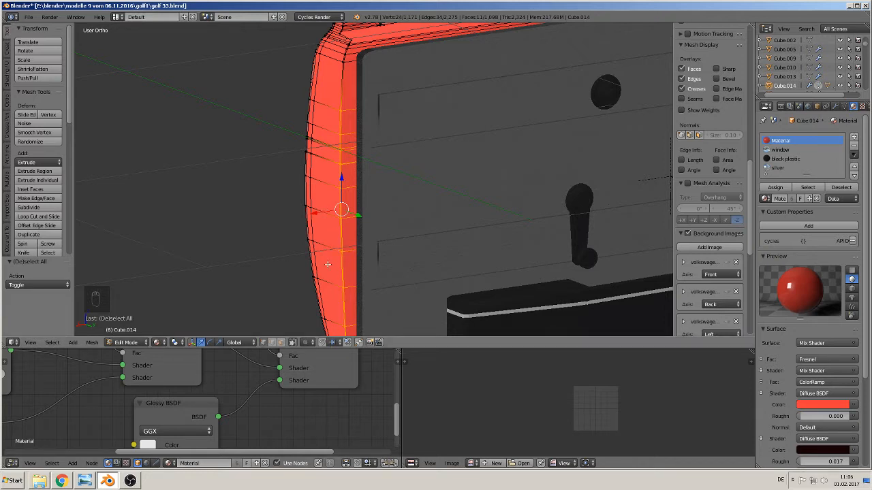
{"action": "left_click", "coordinate": [282, 344]}
{"action": "middle_click_drag", "start_coordinate": [345, 252], "coordinate": [329, 228], "text": "shift"}
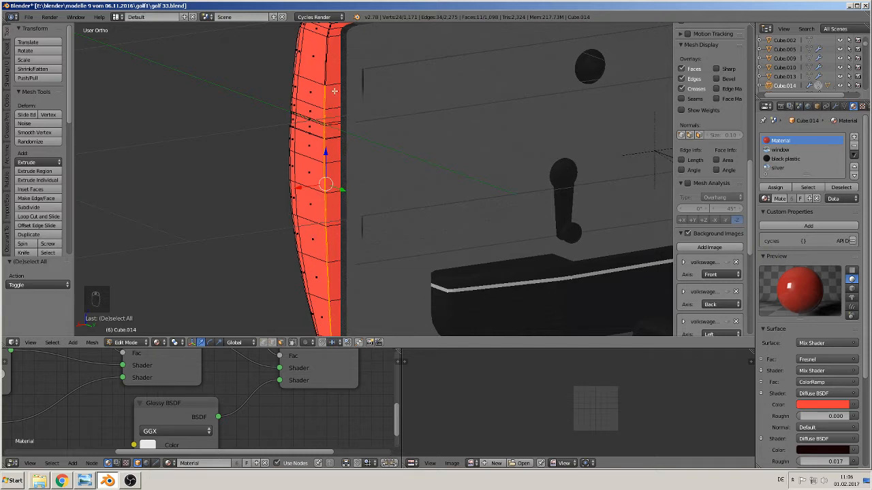
{"action": "key", "text": "c"}
{"action": "left_click_drag", "start_coordinate": [325, 71], "coordinate": [339, 296]}
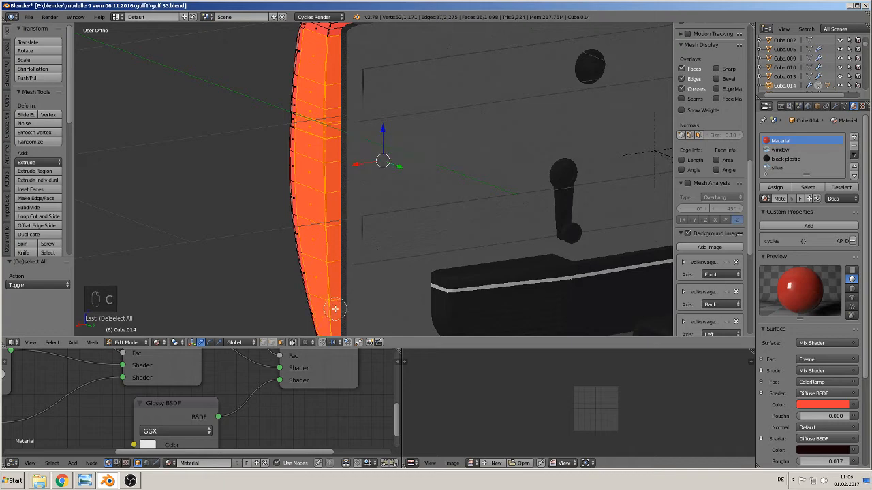
{"action": "right_click", "coordinate": [339, 297]}
- Try extruding the selected side faces of the door, shift them along the X axis, and check the shape in Object Mode
{"action": "middle_click_drag", "start_coordinate": [357, 154], "coordinate": [299, 229], "text": "shift"}
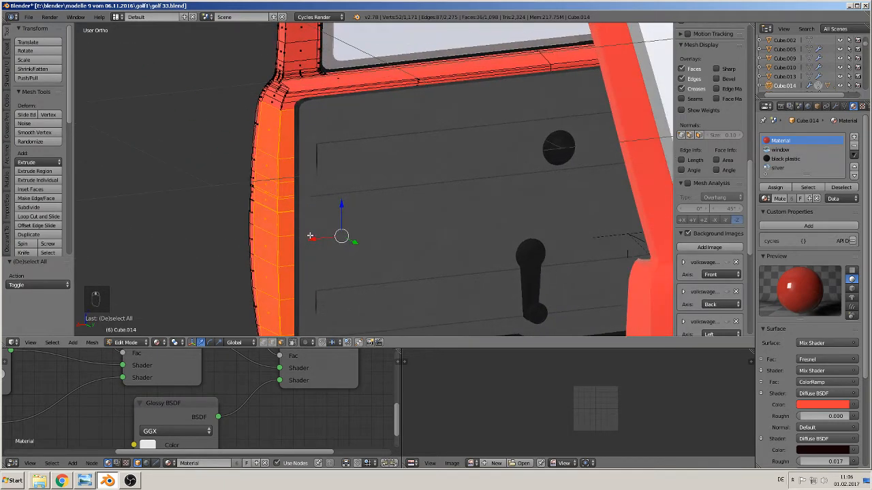
{"action": "key", "text": "e"}
{"action": "left_click", "coordinate": [320, 236]}
{"action": "left_click_drag", "start_coordinate": [322, 239], "coordinate": [325, 238]}
{"action": "middle_click_drag", "start_coordinate": [325, 238], "coordinate": [274, 153]}
{"action": "key", "text": "Tab"}
{"action": "scroll", "coordinate": [319, 152], "scroll_direction": "up", "scroll_amount": 2}
{"action": "key", "text": "Tab"}
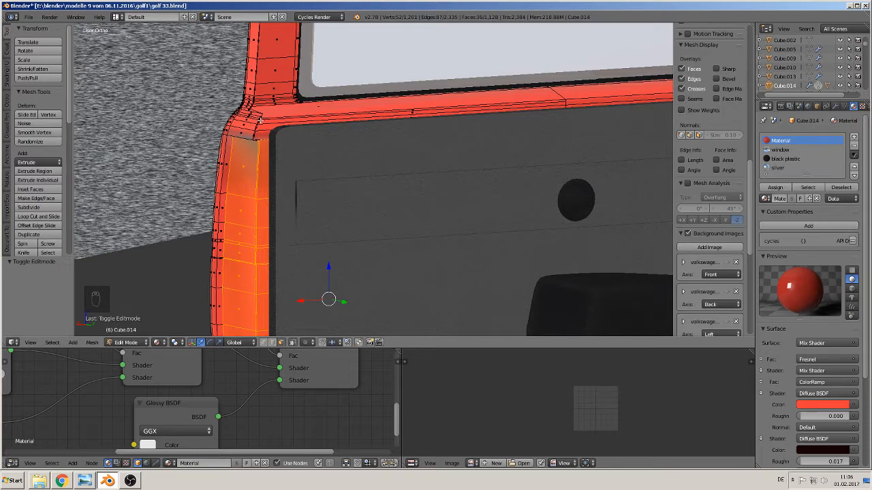
- Undo the extrusion of the door's side faces and its shift along X
{"action": "key", "text": "ctrl+z"}
{"action": "key", "text": "ctrl+z"}
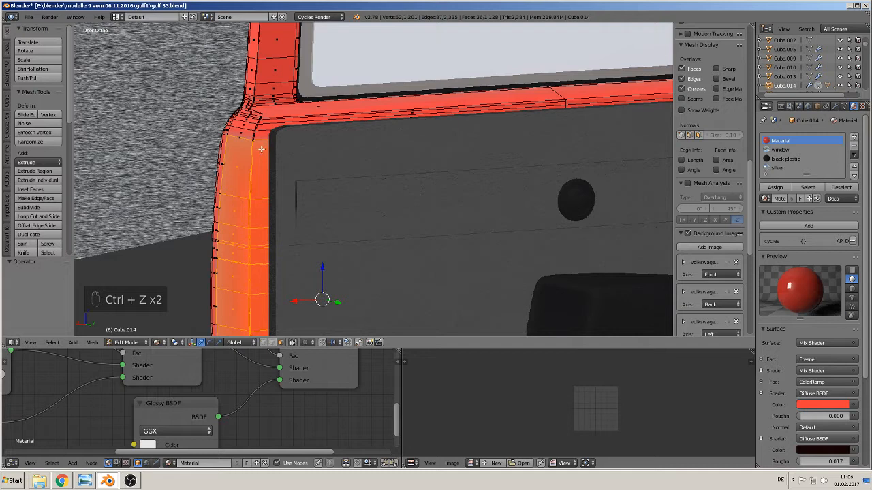
{"action": "key", "text": "ctrl+z"}
- Add the upper corner and window-sill faces to the selection, then extrude and move them -0.014 along X
{"action": "key", "text": "c"}
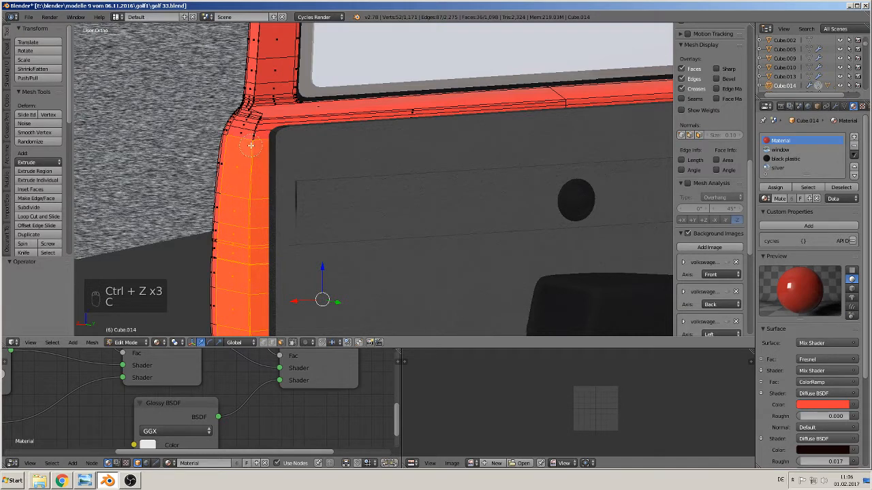
{"action": "left_click_drag", "start_coordinate": [254, 144], "coordinate": [261, 126]}
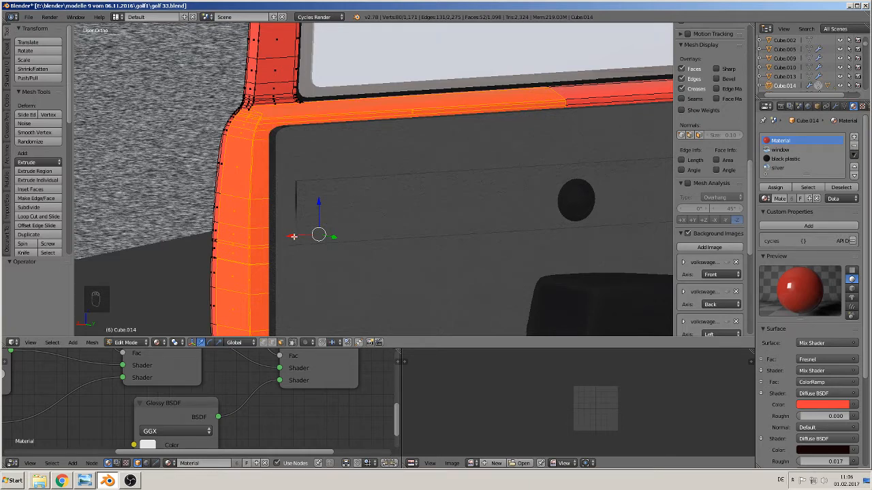
{"action": "key", "text": "e"}
{"action": "left_click_drag", "start_coordinate": [291, 236], "coordinate": [296, 235]}
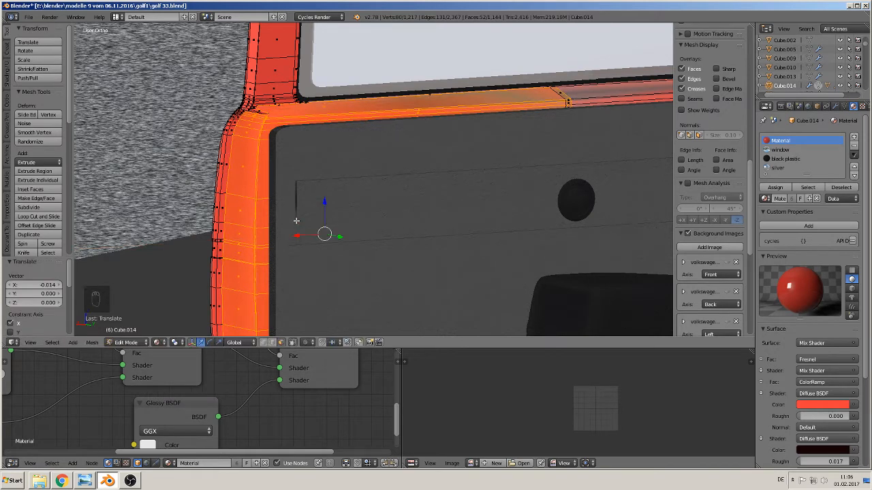
{"action": "middle_click_drag", "start_coordinate": [297, 221], "coordinate": [277, 178]}
{"action": "scroll", "coordinate": [278, 177], "scroll_direction": "up", "scroll_amount": 3}
{"action": "middle_click_drag", "start_coordinate": [230, 159], "coordinate": [225, 130]}
- Undo the move, the extrusion and the added selection of the upper corner and window-sill faces
{"action": "key", "text": "ctrl+z"}
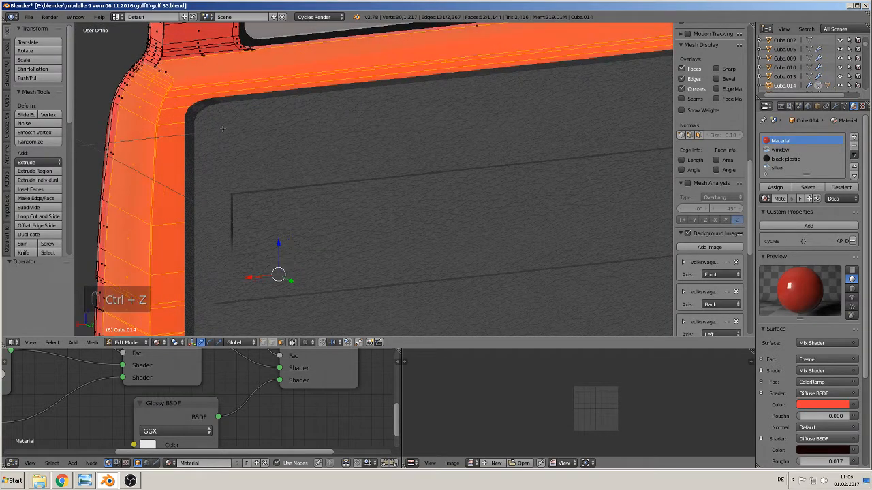
{"action": "key", "text": "ctrl+z"}
{"action": "scroll", "coordinate": [174, 100], "scroll_direction": "down", "scroll_amount": 2}
{"action": "scroll", "coordinate": [225, 113], "scroll_direction": "down", "scroll_amount": 1}
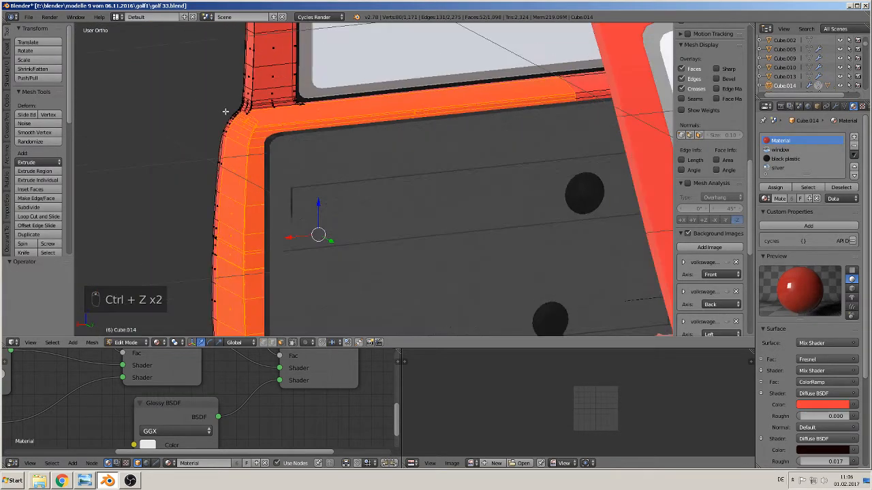
{"action": "key", "text": "ctrl+z"}
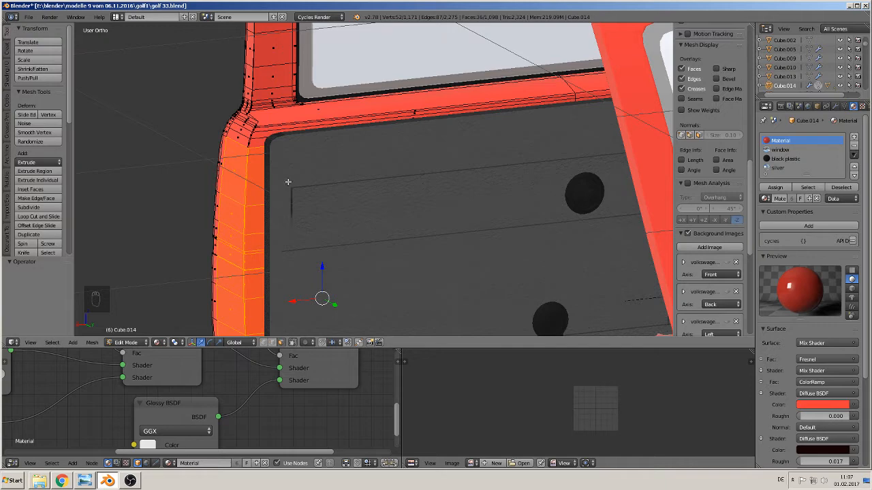
{"action": "middle_click_drag", "start_coordinate": [287, 181], "coordinate": [284, 107], "text": "shift"}
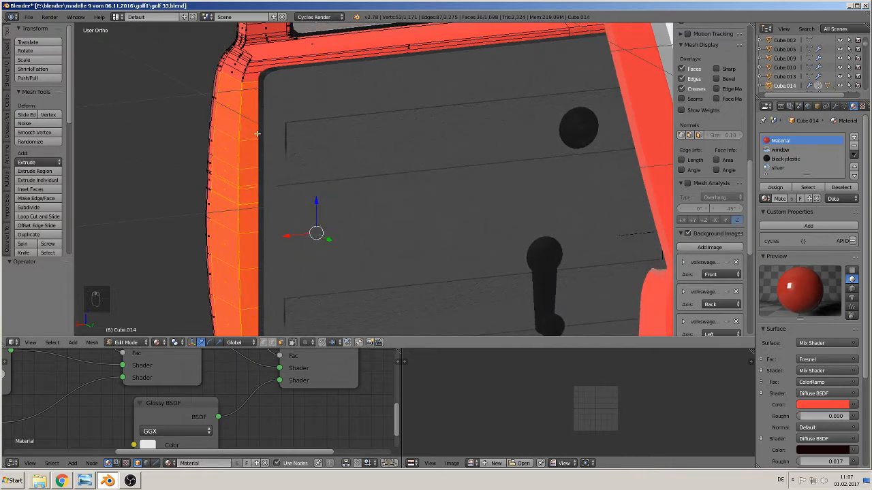
- Extrude the selected side faces of the door and move them -0.019 along the X axis
{"action": "key", "text": "e"}
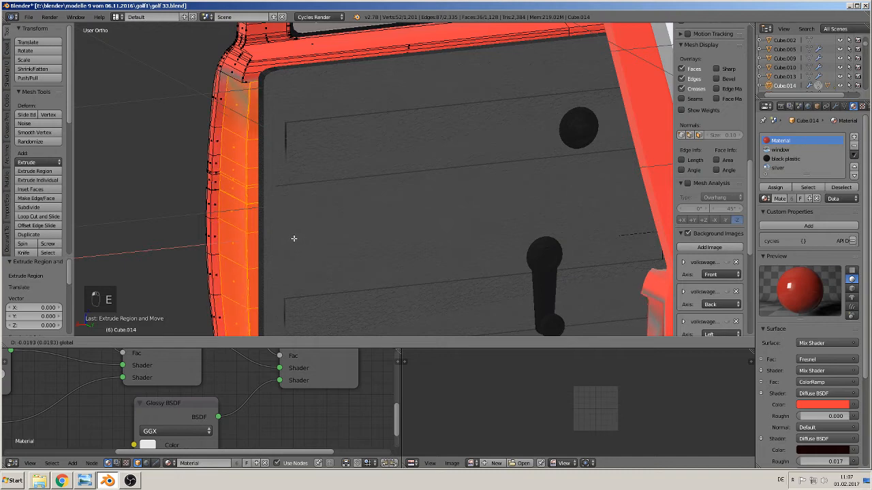
{"action": "left_click", "coordinate": [294, 236]}
{"action": "middle_click_drag", "start_coordinate": [246, 126], "coordinate": [265, 161], "text": "shift"}
{"action": "scroll", "coordinate": [265, 162], "scroll_direction": "up", "scroll_amount": 3}
{"action": "middle_click_drag", "start_coordinate": [198, 139], "coordinate": [295, 201], "text": "shift"}
{"action": "scroll", "coordinate": [295, 201], "scroll_direction": "up", "scroll_amount": 2}
{"action": "middle_click_drag", "start_coordinate": [295, 201], "coordinate": [310, 157]}
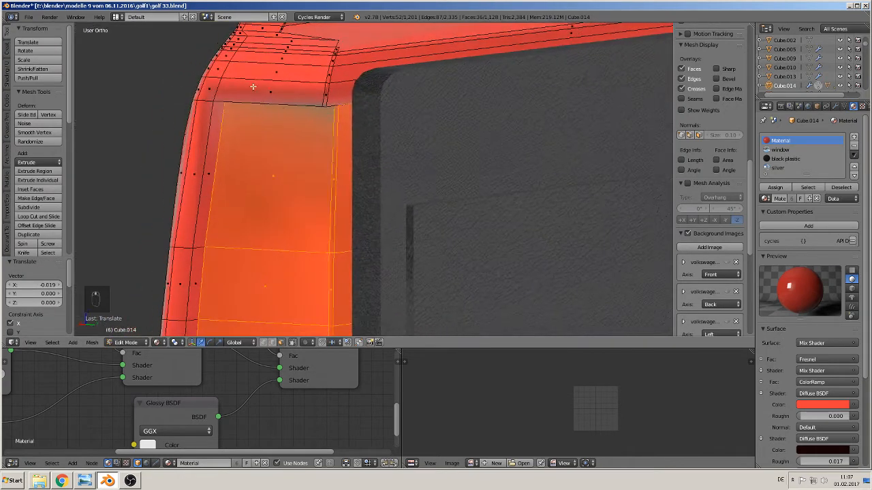
- Add two horizontal edge loops to the door's side and slide them close to the upper border of the extruded faces
{"action": "key", "text": "ctrl+r"}
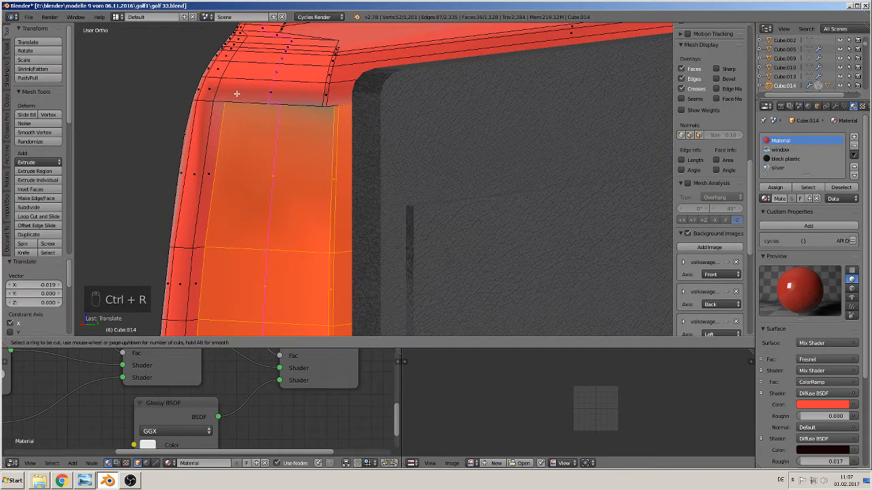
{"action": "left_click", "coordinate": [218, 112]}
{"action": "left_click", "coordinate": [217, 109]}
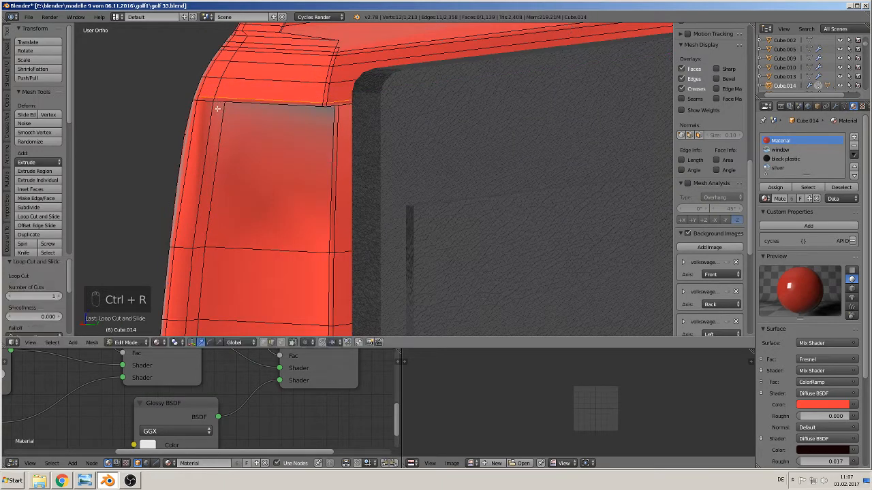
{"action": "key", "text": "ctrl+r"}
{"action": "left_click", "coordinate": [234, 117]}
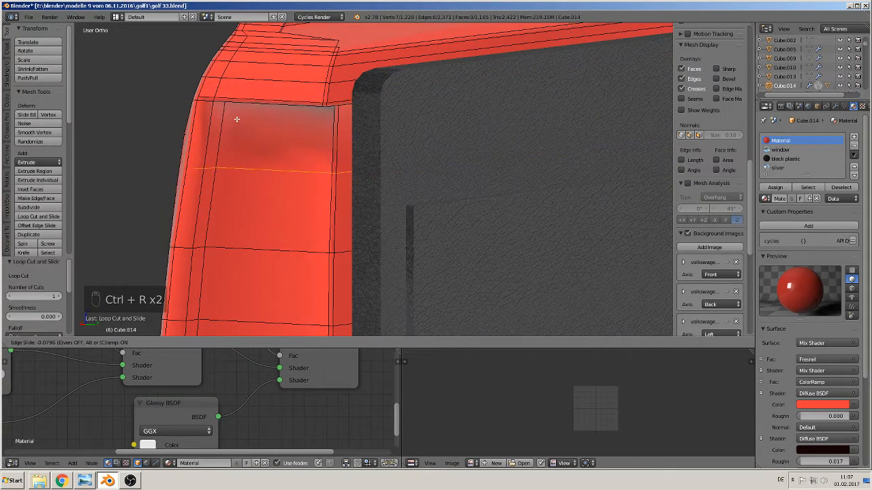
{"action": "left_click", "coordinate": [240, 58]}
{"action": "scroll", "coordinate": [267, 165], "scroll_direction": "down", "scroll_amount": 2}
- Add two vertical edge loops beside the outer and inner borders of the extruded side faces, and return to Object Mode
{"action": "key", "text": "ctrl+r"}
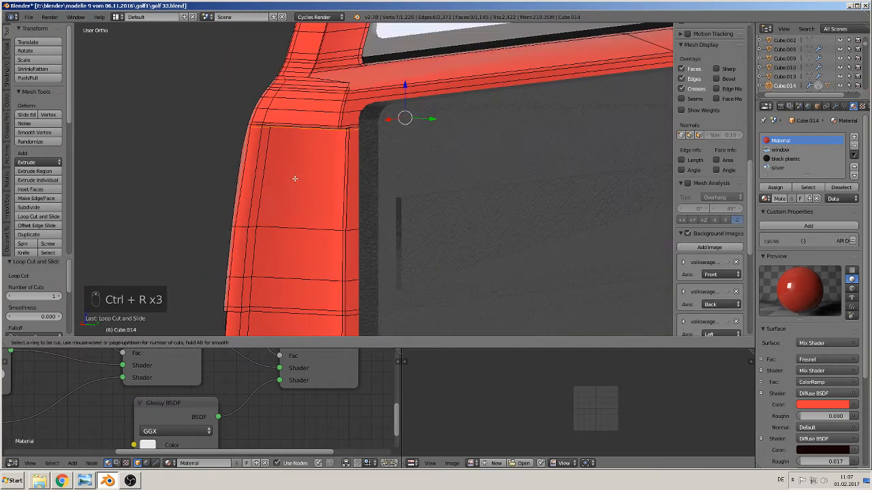
{"action": "left_click", "coordinate": [298, 139]}
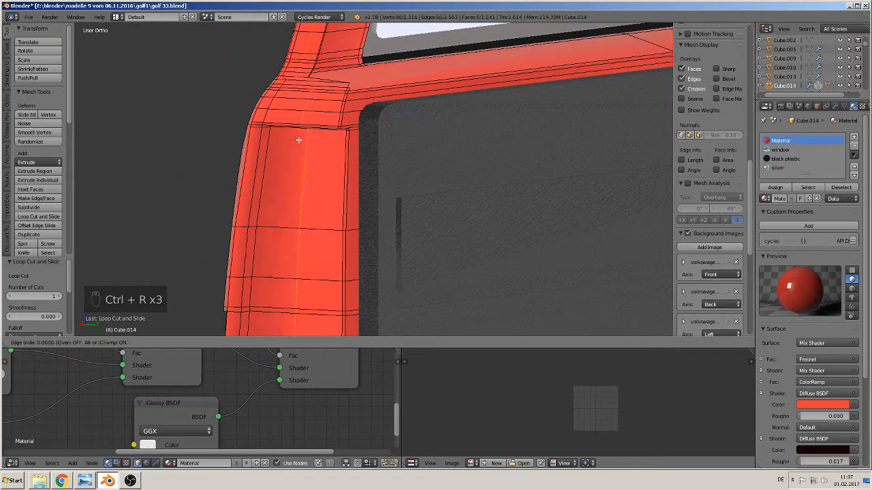
{"action": "left_click", "coordinate": [264, 141]}
{"action": "key", "text": "ctrl+r"}
{"action": "left_click", "coordinate": [334, 142]}
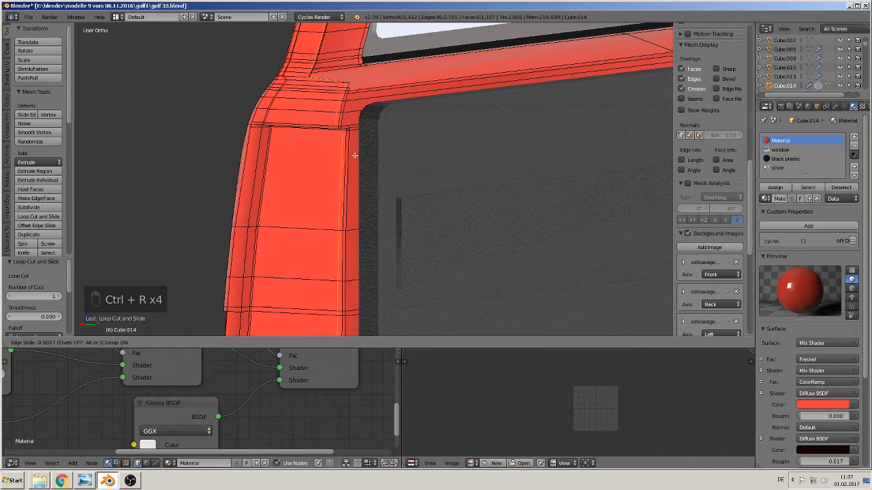
{"action": "left_click", "coordinate": [356, 156]}
{"action": "scroll", "coordinate": [356, 156], "scroll_direction": "down", "scroll_amount": 3}
{"action": "key", "text": "Tab"}
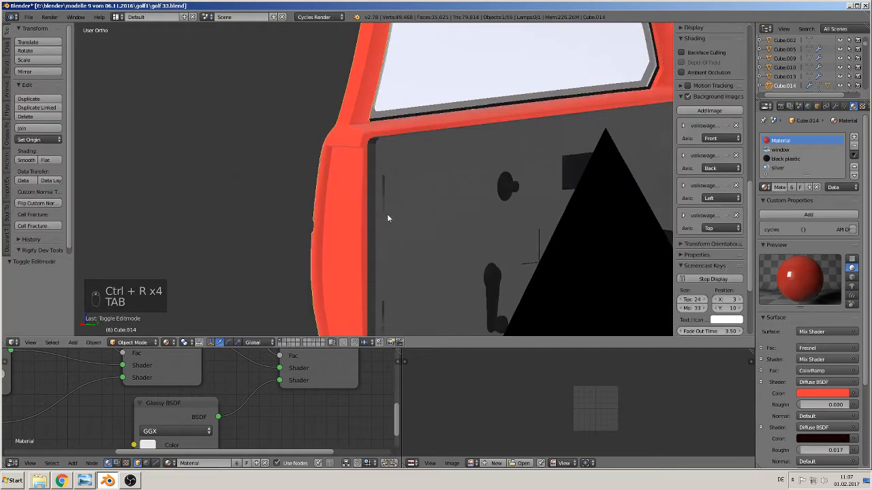
- Mirror the edited door's dark inner panel along the global X axis with Interactive Mirror
{"action": "scroll", "coordinate": [387, 214], "scroll_direction": "up", "scroll_amount": 2}
{"action": "scroll", "coordinate": [331, 139], "scroll_direction": "down", "scroll_amount": 2}
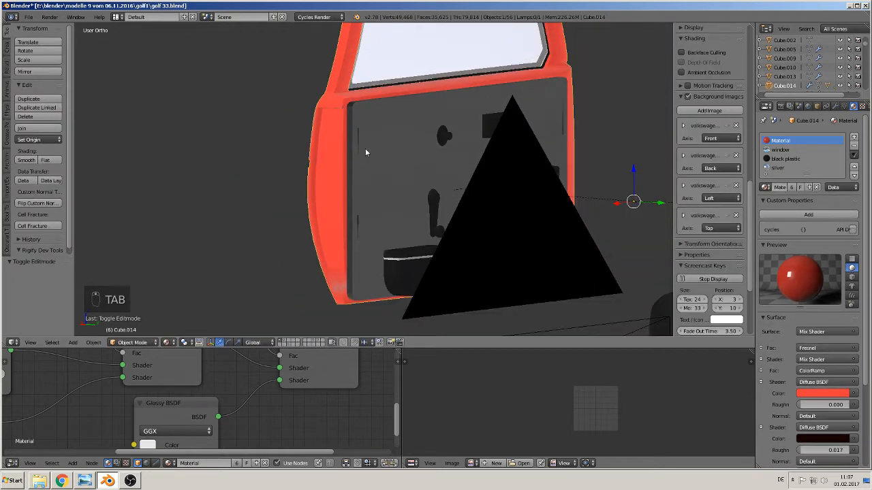
{"action": "scroll", "coordinate": [382, 227], "scroll_direction": "down", "scroll_amount": 3}
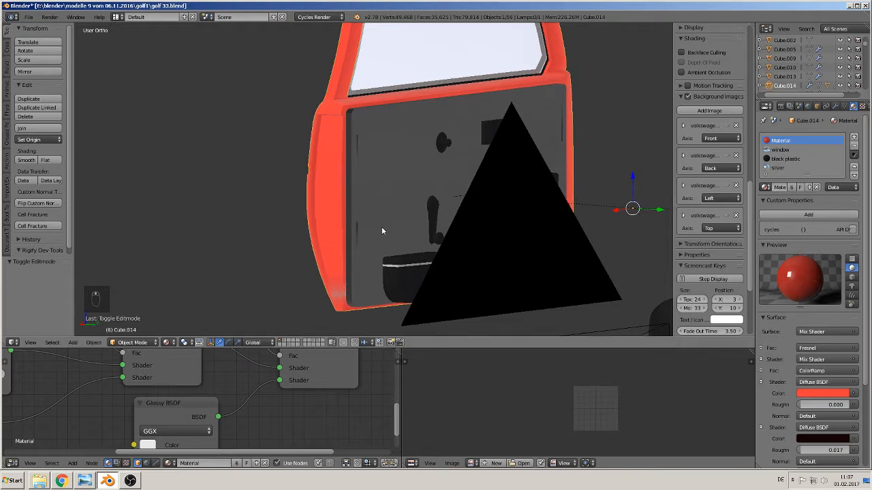
{"action": "middle_click_drag", "start_coordinate": [365, 230], "coordinate": [396, 240]}
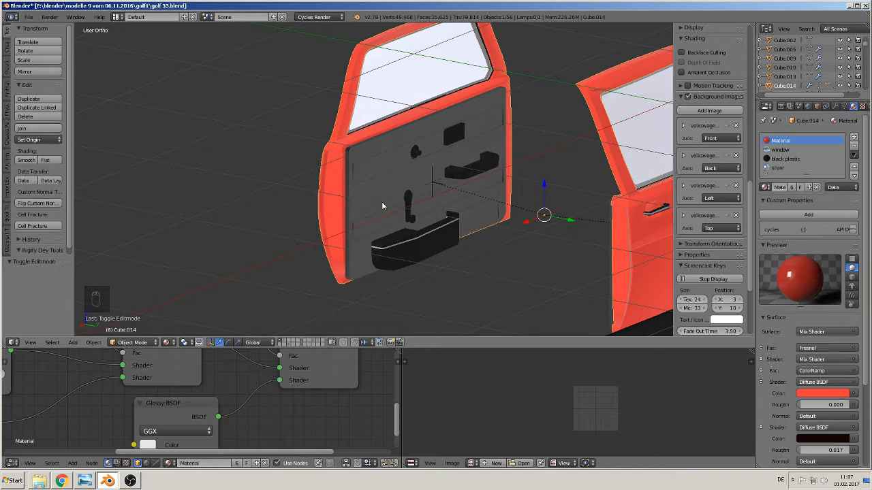
{"action": "right_click", "coordinate": [418, 207]}
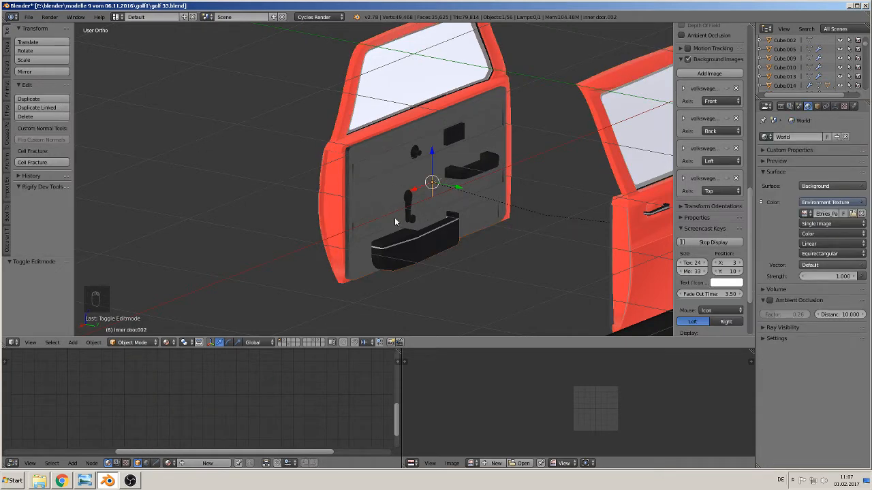
{"action": "left_click", "coordinate": [93, 342]}
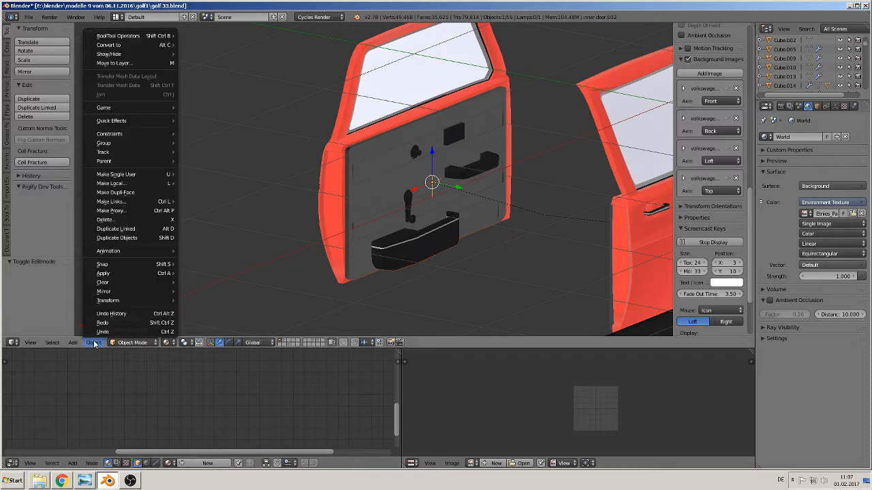
{"action": "mouse_move", "coordinate": [122, 291]}
{"action": "left_click", "coordinate": [216, 289]}
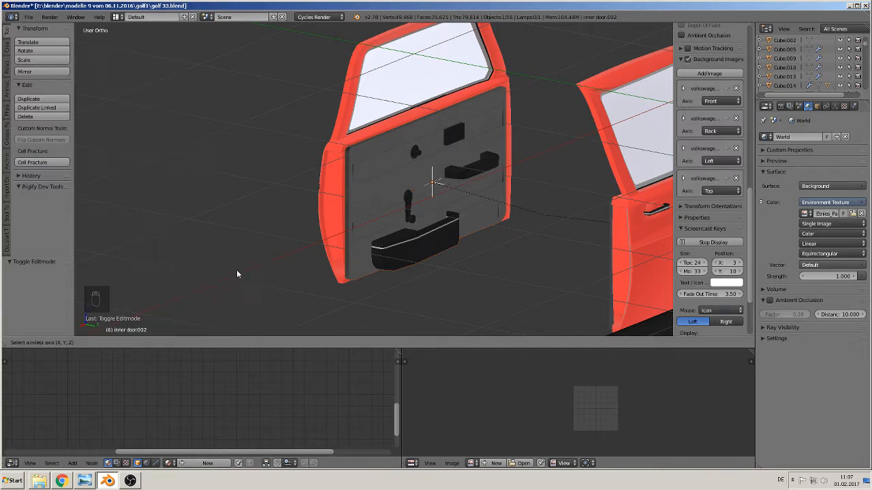
{"action": "key", "text": "x"}
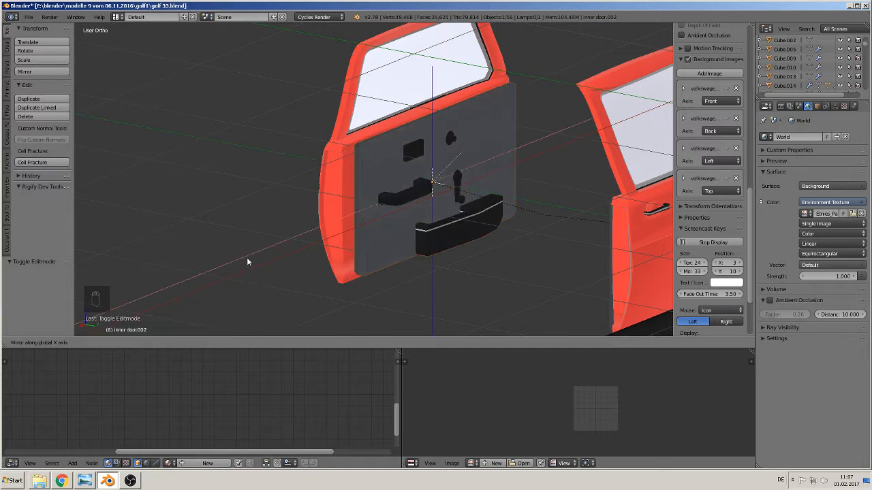
{"action": "left_click", "coordinate": [247, 262]}
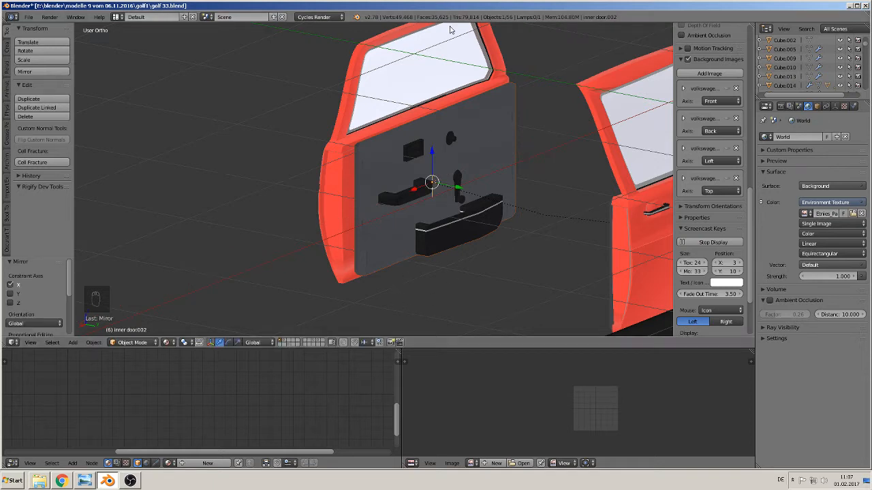
- Mirror the opposite door's dark inner panel along the global X axis with Interactive Mirror
{"action": "middle_click_drag", "start_coordinate": [372, 173], "coordinate": [461, 233]}
{"action": "scroll", "coordinate": [566, 240], "scroll_direction": "up", "scroll_amount": 4}
{"action": "middle_click_drag", "start_coordinate": [566, 240], "coordinate": [380, 198]}
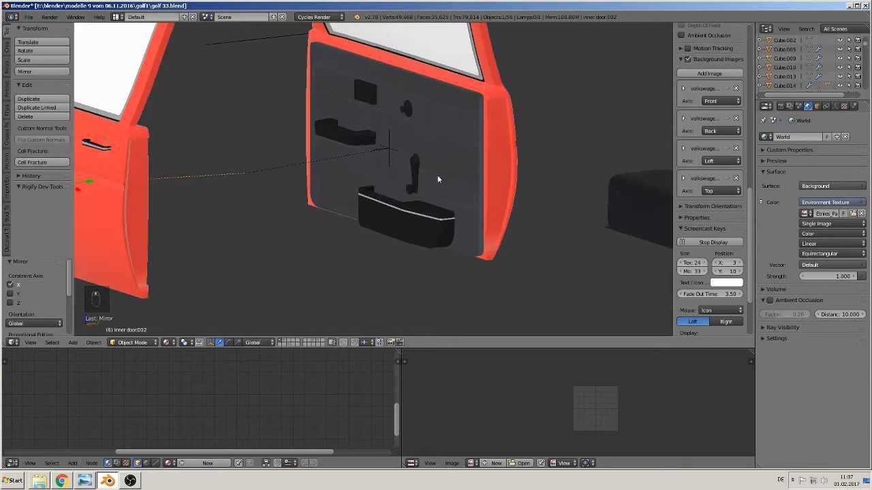
{"action": "right_click", "coordinate": [434, 148]}
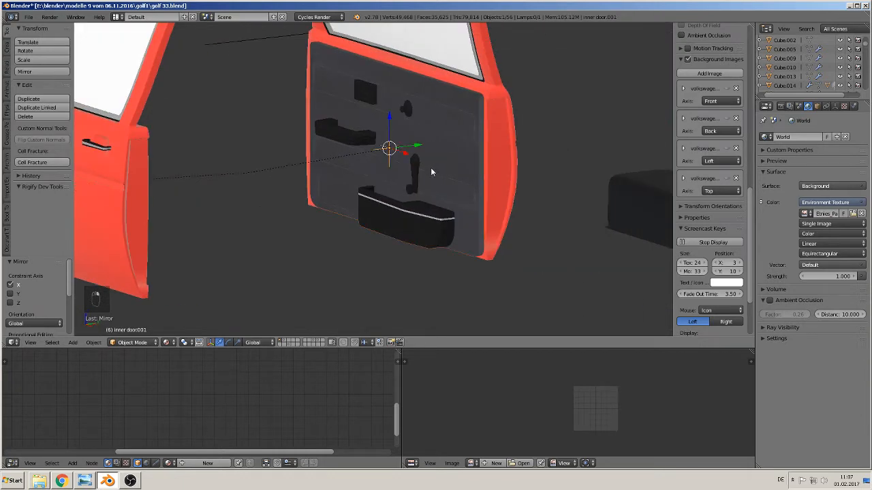
{"action": "left_click", "coordinate": [94, 343]}
{"action": "mouse_move", "coordinate": [112, 291]}
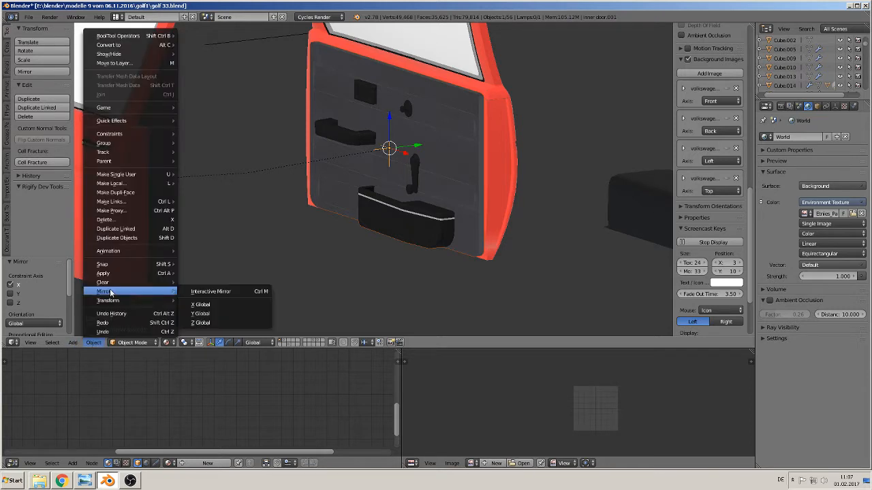
{"action": "left_click", "coordinate": [213, 290]}
{"action": "key", "text": "y"}
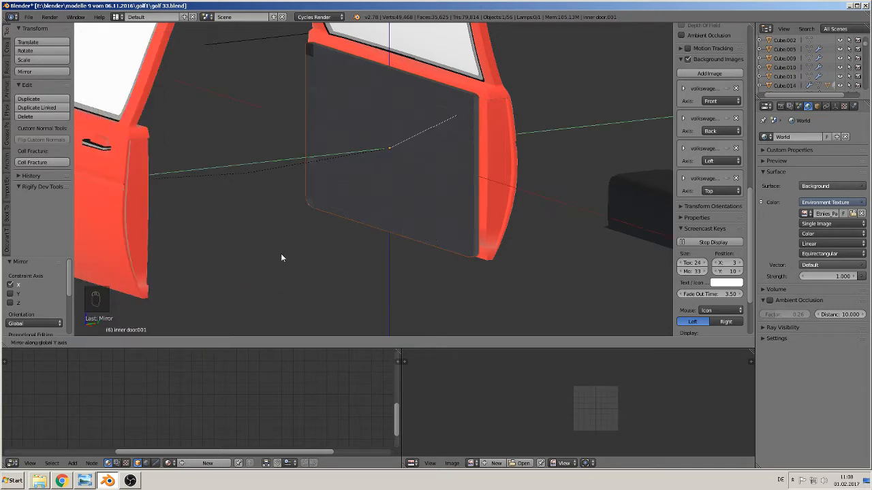
{"action": "middle_click_drag", "start_coordinate": [288, 256], "coordinate": [271, 249]}
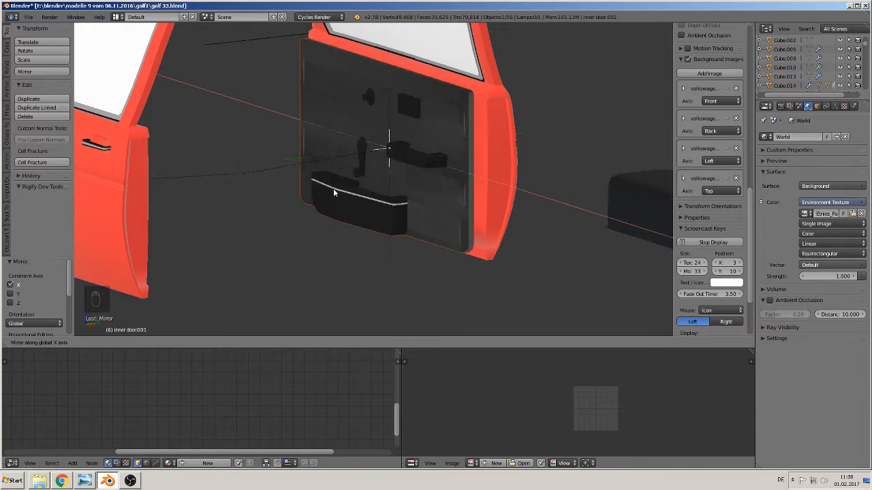
{"action": "left_click", "coordinate": [373, 214]}
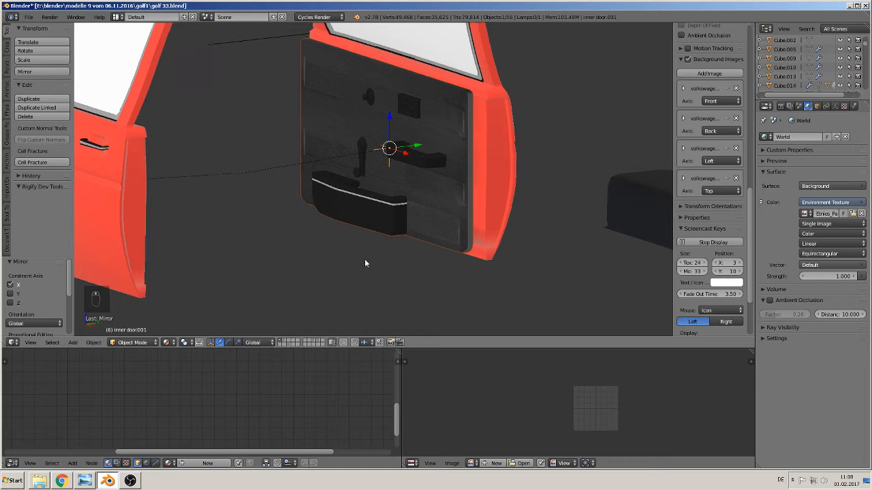
- Select the brass lock plate below the doors and move it by 0.778 in X, -2.167 in Y and 2.477 in Z
{"action": "middle_click_drag", "start_coordinate": [364, 259], "coordinate": [281, 255]}
{"action": "key", "text": "a"}
{"action": "middle_click_drag", "start_coordinate": [280, 224], "coordinate": [359, 207], "text": "shift"}
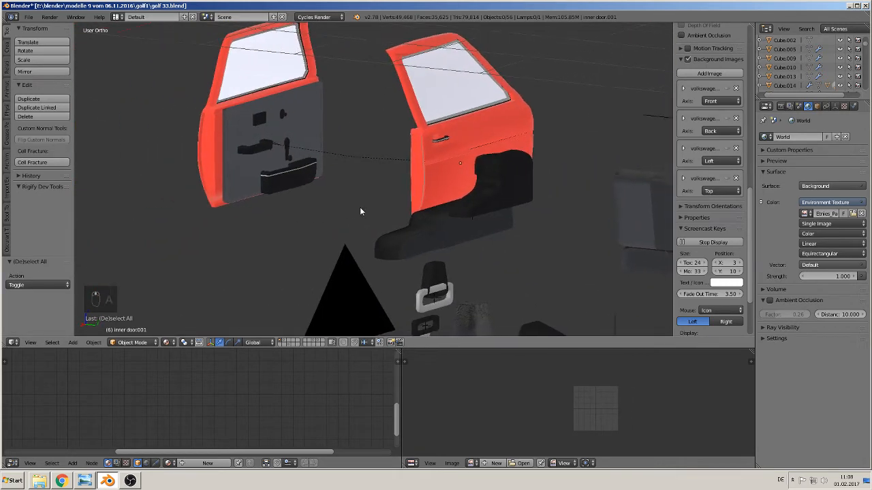
{"action": "scroll", "coordinate": [359, 207], "scroll_direction": "down", "scroll_amount": 3}
{"action": "scroll", "coordinate": [355, 213], "scroll_direction": "up", "scroll_amount": 3}
{"action": "scroll", "coordinate": [333, 216], "scroll_direction": "down", "scroll_amount": 2}
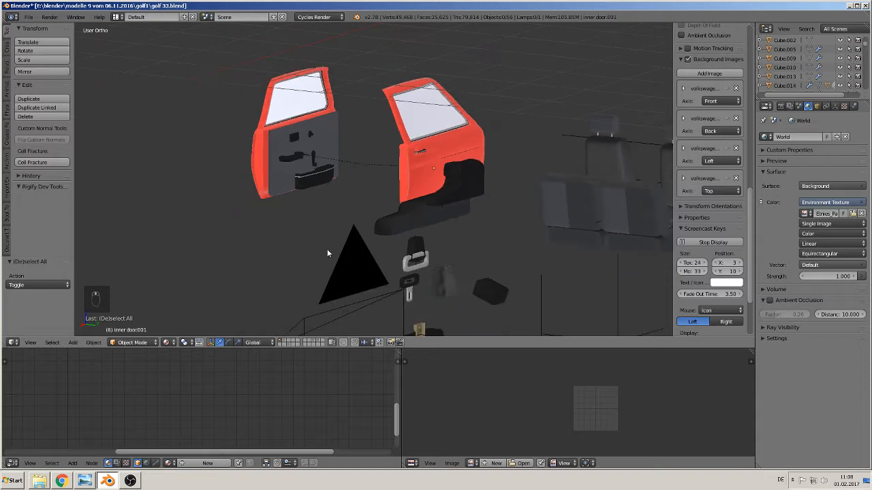
{"action": "middle_click_drag", "start_coordinate": [327, 250], "coordinate": [321, 124], "text": "shift"}
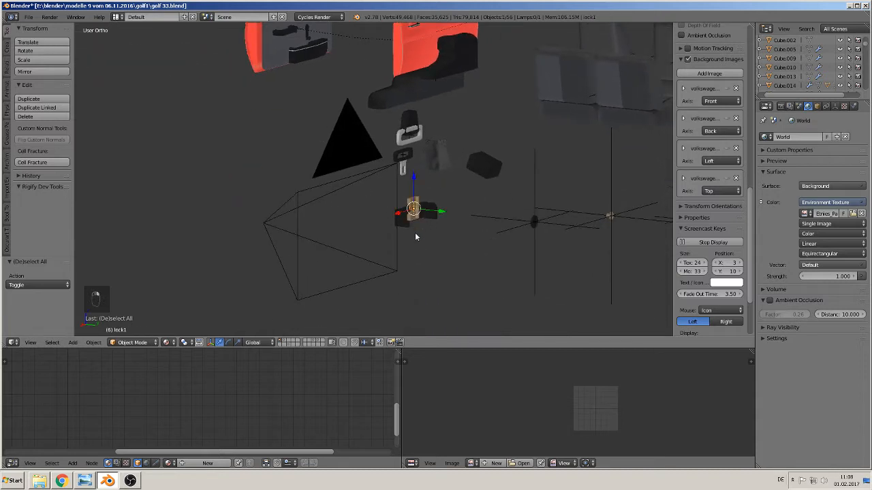
{"action": "middle_click_drag", "start_coordinate": [415, 236], "coordinate": [498, 316], "text": "shift"}
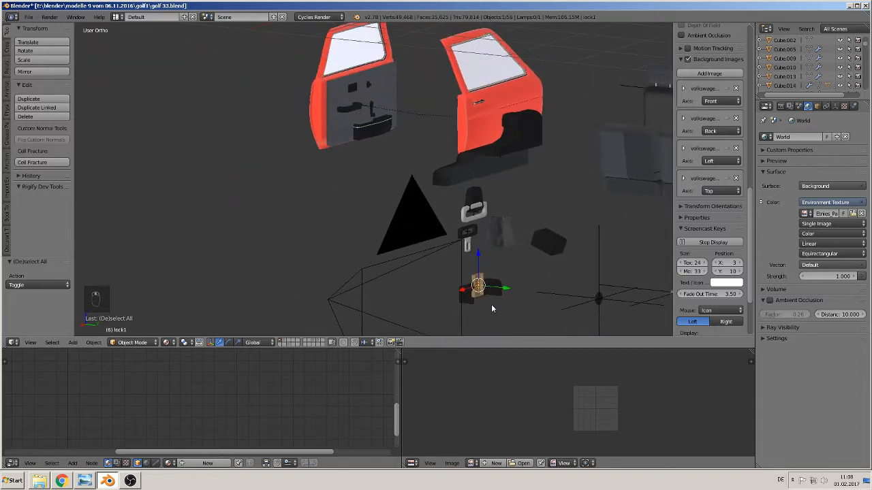
{"action": "key", "text": "g"}
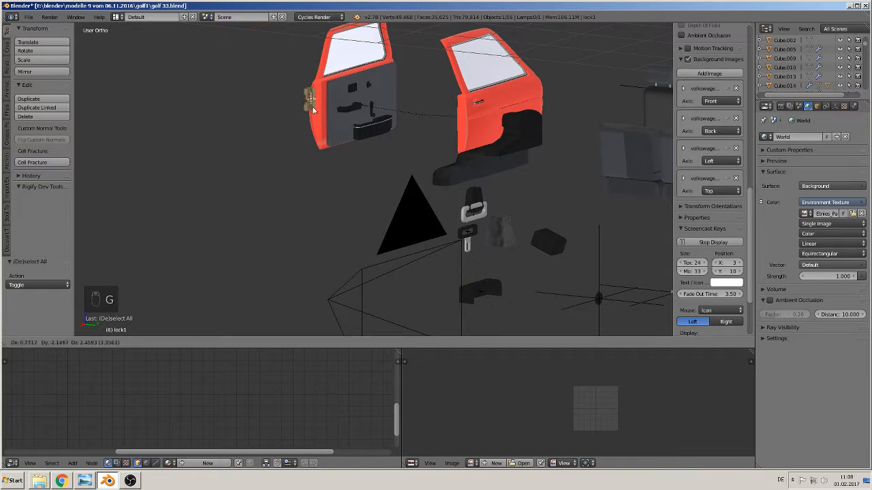
{"action": "left_click", "coordinate": [311, 106]}
- In top view, move the lock plate -3.938 in X and -2.310 in Y to the door's side edge
{"action": "middle_click_drag", "start_coordinate": [347, 143], "coordinate": [375, 157]}
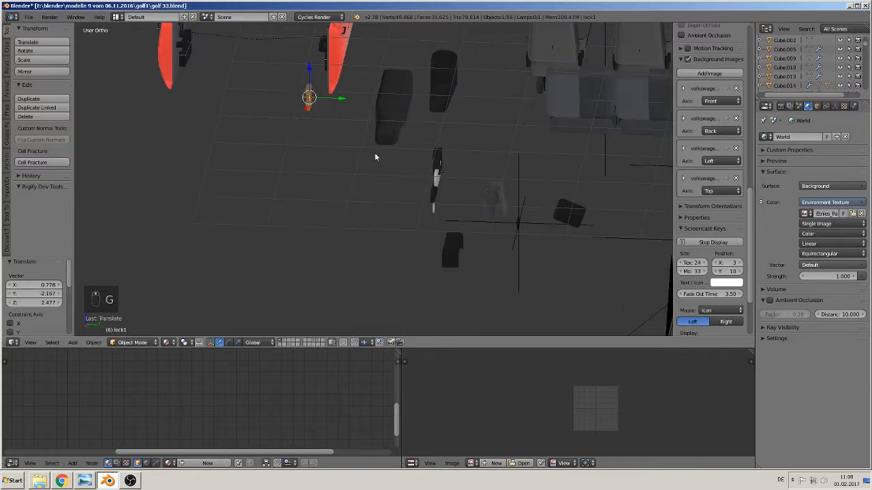
{"action": "key", "text": "KP_7"}
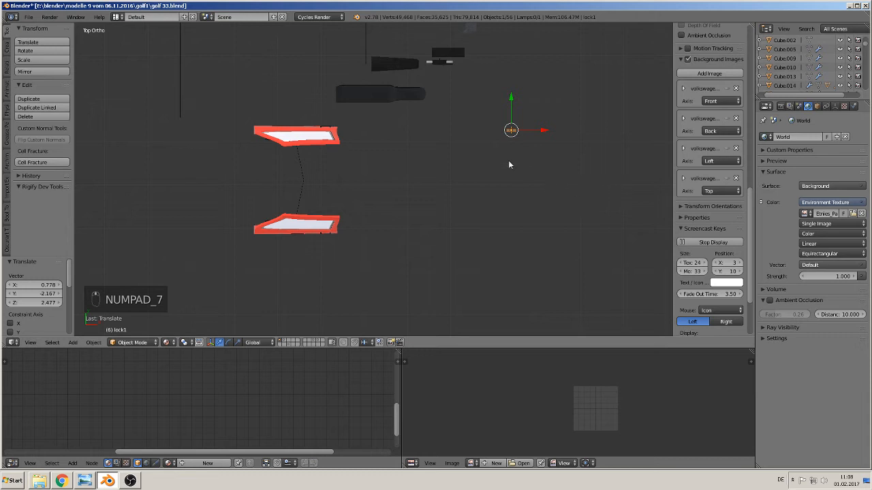
{"action": "key", "text": "g"}
{"action": "left_click", "coordinate": [376, 225]}
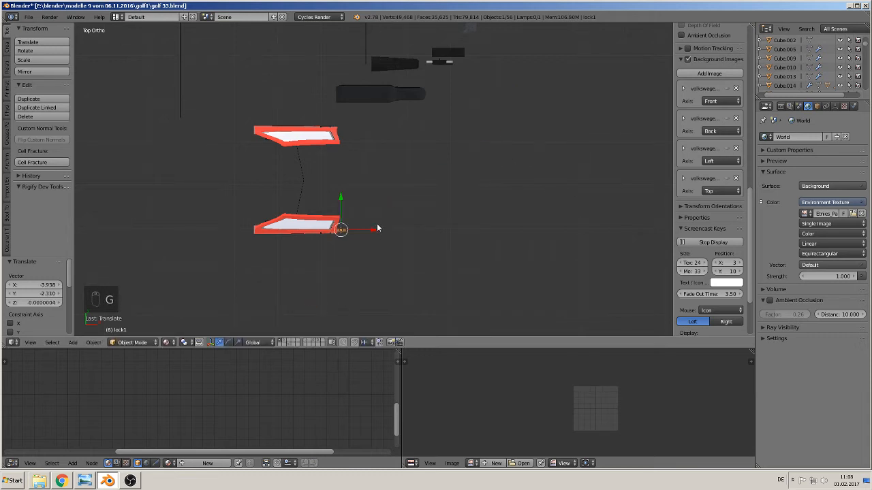
- Rotate the lock plate 90 degrees about the vertical axis so it lies flat against the door's edge
{"action": "scroll", "coordinate": [371, 263], "scroll_direction": "up", "scroll_amount": 1}
{"action": "middle_click_drag", "start_coordinate": [371, 259], "coordinate": [418, 162], "text": "shift"}
{"action": "scroll", "coordinate": [410, 174], "scroll_direction": "up", "scroll_amount": 5}
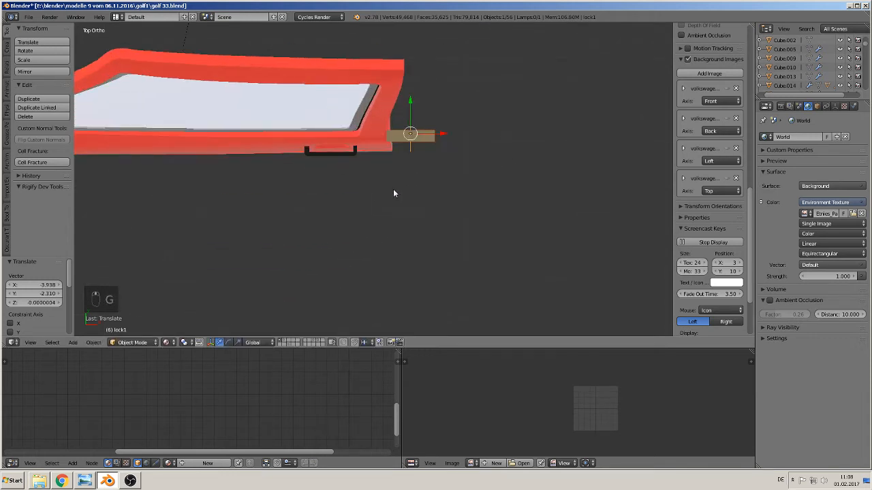
{"action": "scroll", "coordinate": [367, 245], "scroll_direction": "up", "scroll_amount": 2}
{"action": "type", "text": "r"}
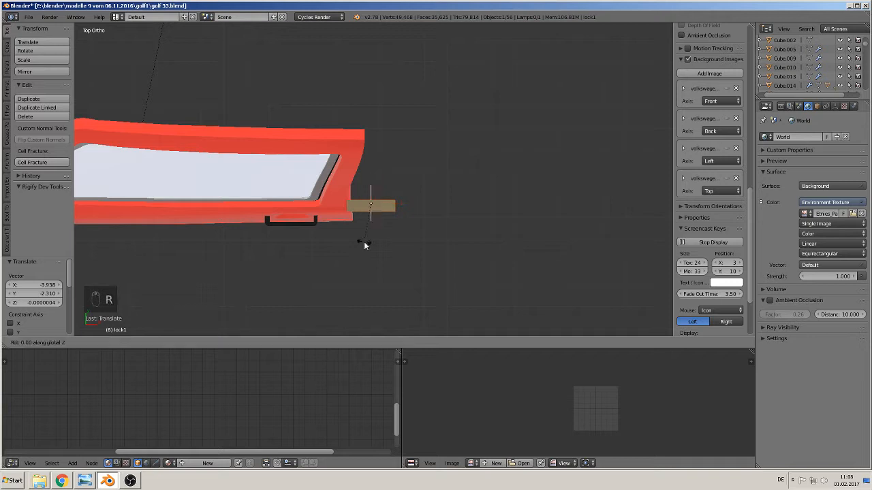
{"action": "type", "text": "90"}
{"action": "key", "text": "Return"}
- Lower the lock plate -0.924 along Z to handle height and scale it to 0.292
{"action": "middle_click_drag", "start_coordinate": [374, 243], "coordinate": [360, 195]}
{"action": "left_click_drag", "start_coordinate": [384, 206], "coordinate": [404, 261]}
{"action": "middle_click_drag", "start_coordinate": [404, 262], "coordinate": [299, 138], "text": "shift"}
{"action": "middle_click_drag", "start_coordinate": [300, 138], "coordinate": [470, 241]}
{"action": "scroll", "coordinate": [270, 130], "scroll_direction": "up", "scroll_amount": 3}
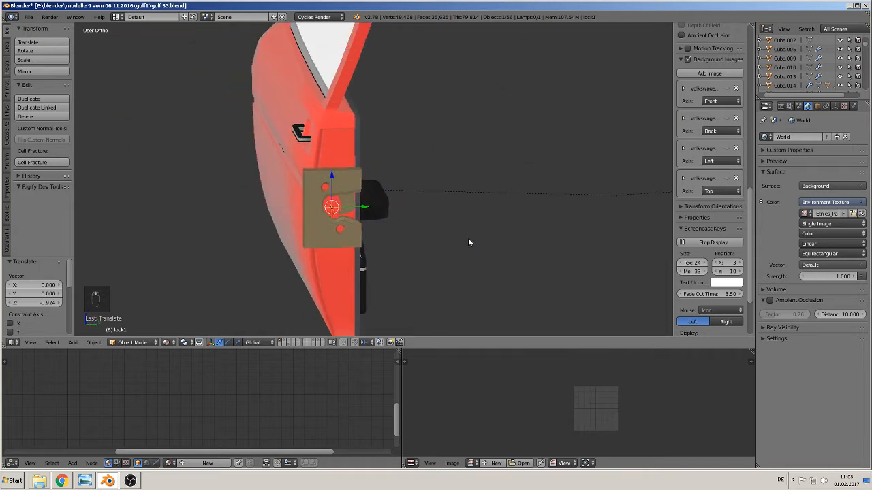
{"action": "key", "text": "s"}
{"action": "left_click", "coordinate": [364, 230]}
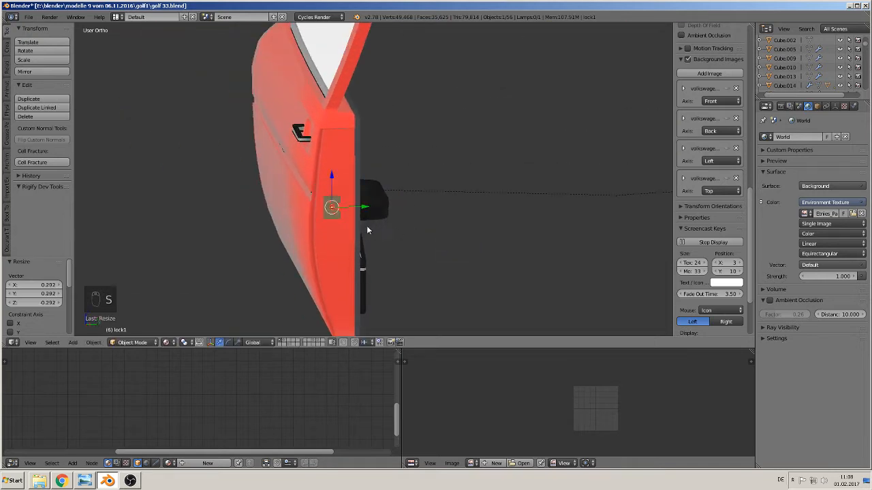
- Reposition and rescale the lock plate on the door's side edge, including a -0.100 move in X
{"action": "left_click_drag", "start_coordinate": [360, 207], "coordinate": [369, 208]}
{"action": "left_click_drag", "start_coordinate": [340, 173], "coordinate": [335, 155]}
{"action": "key", "text": "s"}
{"action": "left_click", "coordinate": [406, 209]}
{"action": "middle_click_drag", "start_coordinate": [407, 209], "coordinate": [314, 195]}
{"action": "left_click_drag", "start_coordinate": [314, 195], "coordinate": [336, 196]}
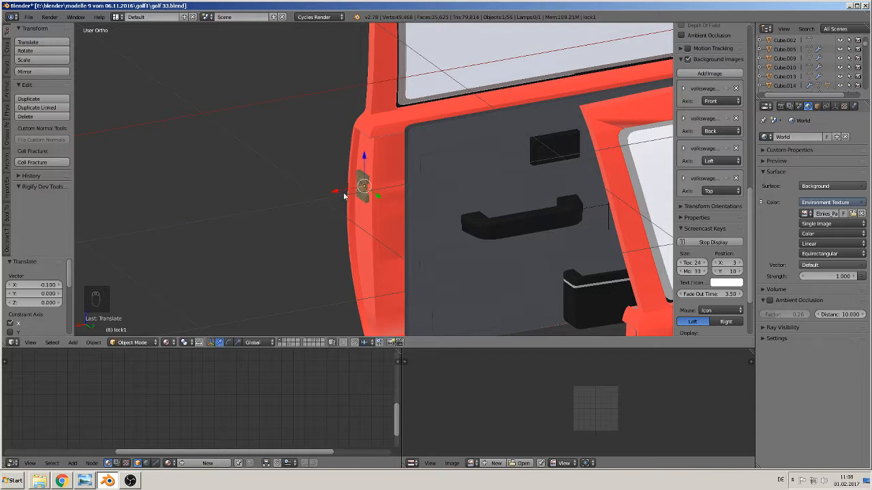
- Lower the lock plate by -0.079 along Z and check its fit on the door's edge up close
{"action": "middle_click_drag", "start_coordinate": [345, 193], "coordinate": [390, 201]}
{"action": "scroll", "coordinate": [400, 193], "scroll_direction": "up", "scroll_amount": 4}
{"action": "scroll", "coordinate": [392, 193], "scroll_direction": "down", "scroll_amount": 5}
{"action": "left_click_drag", "start_coordinate": [364, 152], "coordinate": [362, 175]}
{"action": "scroll", "coordinate": [391, 198], "scroll_direction": "up", "scroll_amount": 4}
{"action": "middle_click_drag", "start_coordinate": [405, 190], "coordinate": [442, 144], "text": "shift"}
{"action": "scroll", "coordinate": [421, 173], "scroll_direction": "up", "scroll_amount": 9}
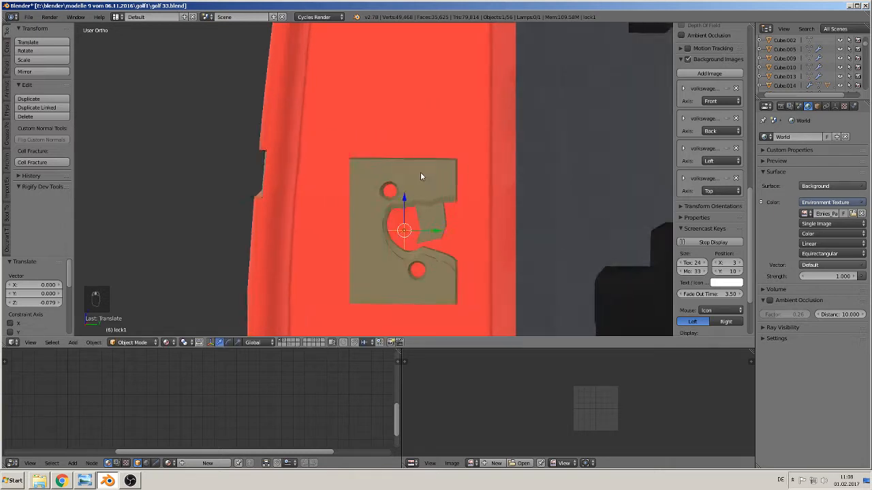
{"action": "middle_click_drag", "start_coordinate": [417, 225], "coordinate": [378, 152], "text": "shift"}
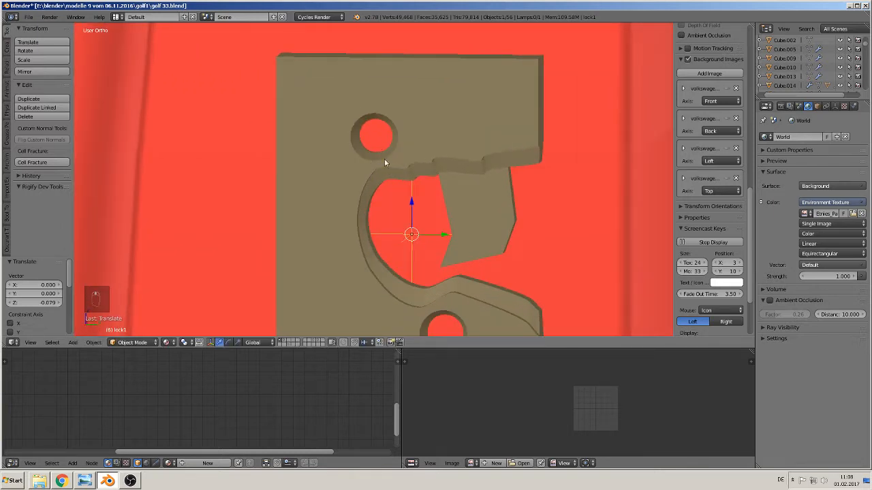
- Parent the lock plate to the red doors using the Object parenting option
{"action": "key", "text": "Tab"}
{"action": "right_click", "coordinate": [397, 133]}
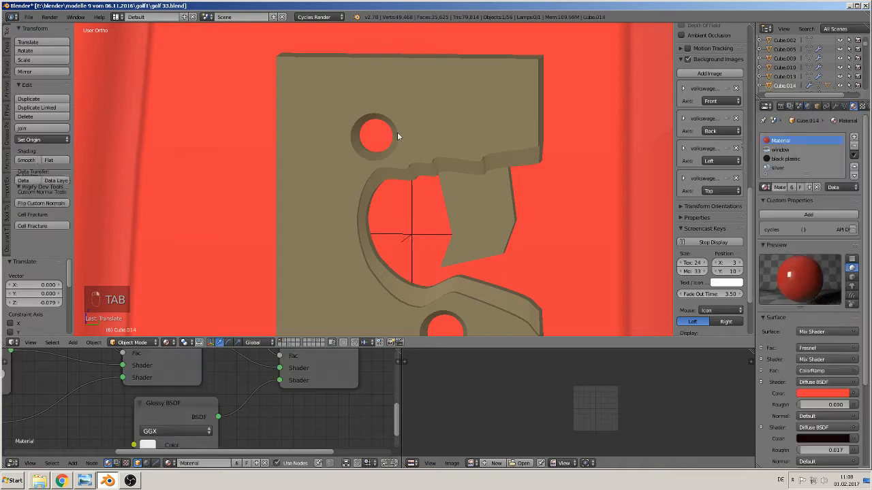
{"action": "scroll", "coordinate": [391, 185], "scroll_direction": "down", "scroll_amount": 8}
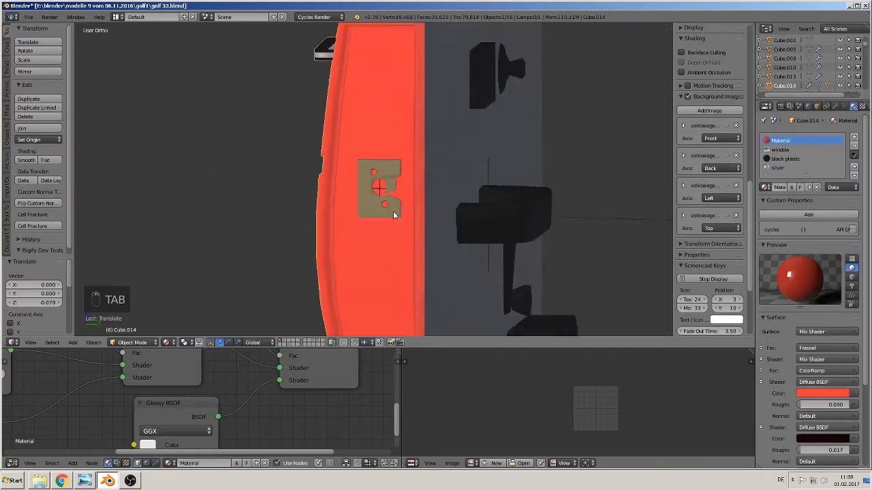
{"action": "right_click", "coordinate": [389, 182]}
{"action": "middle_click_drag", "start_coordinate": [389, 179], "coordinate": [420, 191]}
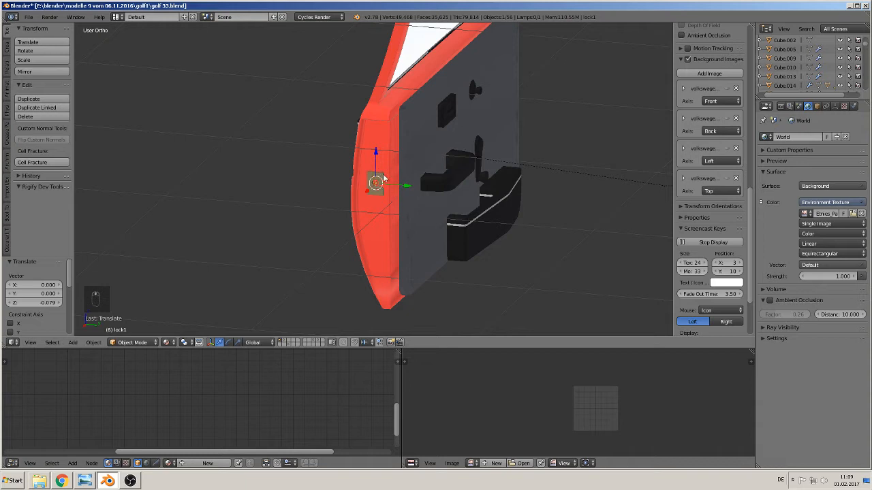
{"action": "right_click", "coordinate": [386, 128]}
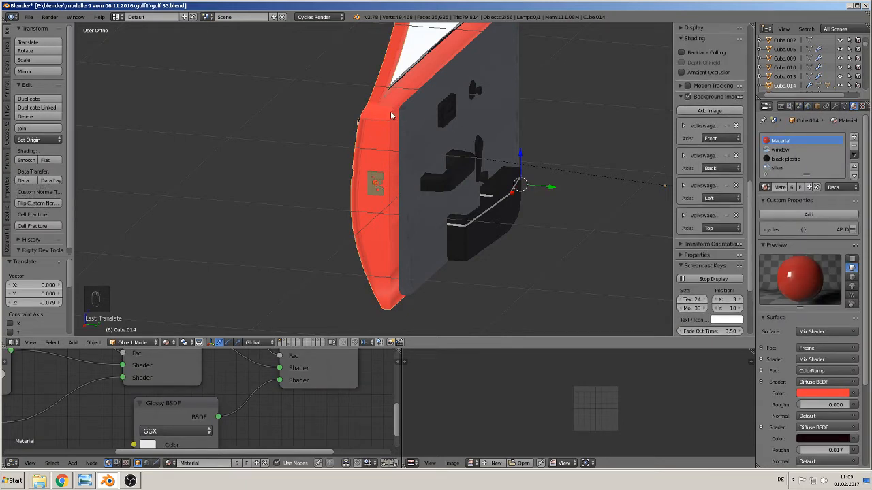
{"action": "key", "text": "ctrl+p"}
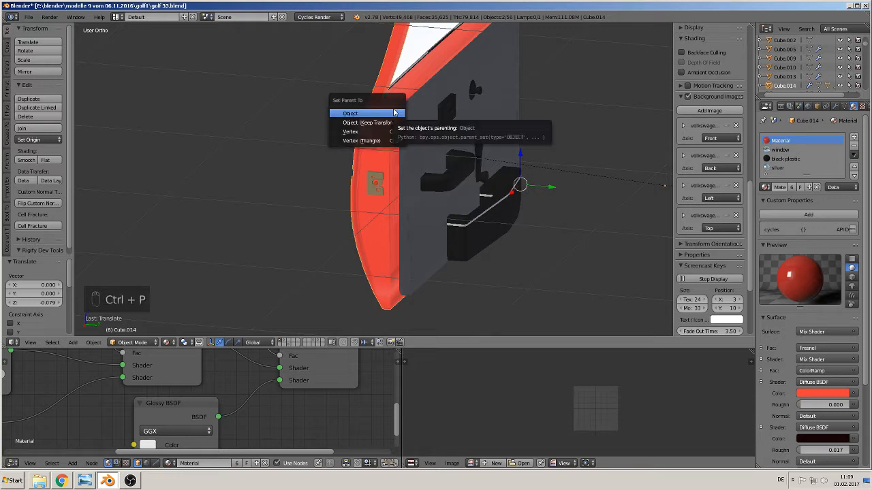
{"action": "left_click", "coordinate": [351, 114]}
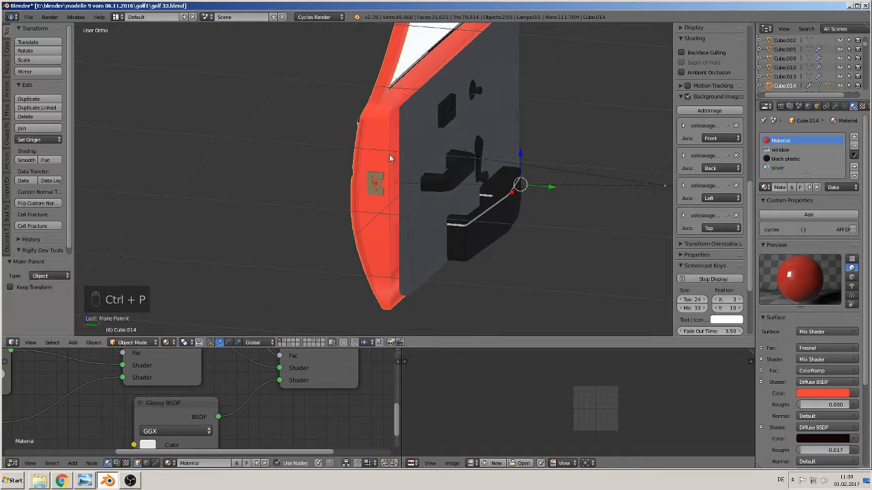
- Move the red doors with their parented lock plate by -0.030 along Y
{"action": "scroll", "coordinate": [389, 123], "scroll_direction": "down", "scroll_amount": 5}
{"action": "key", "text": "g"}
{"action": "key", "text": "y"}
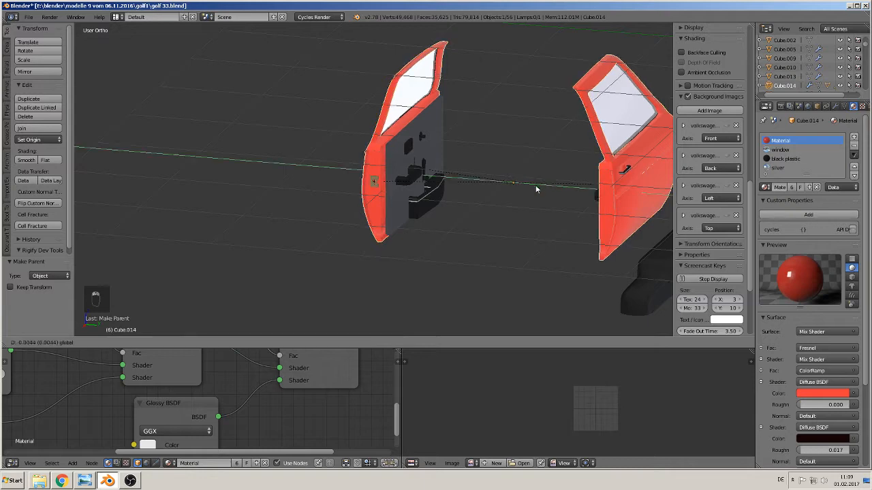
{"action": "left_click", "coordinate": [523, 183]}
{"action": "middle_click_drag", "start_coordinate": [491, 228], "coordinate": [381, 207]}
{"action": "scroll", "coordinate": [561, 228], "scroll_direction": "up", "scroll_amount": 2}
{"action": "scroll", "coordinate": [382, 205], "scroll_direction": "up", "scroll_amount": 1}
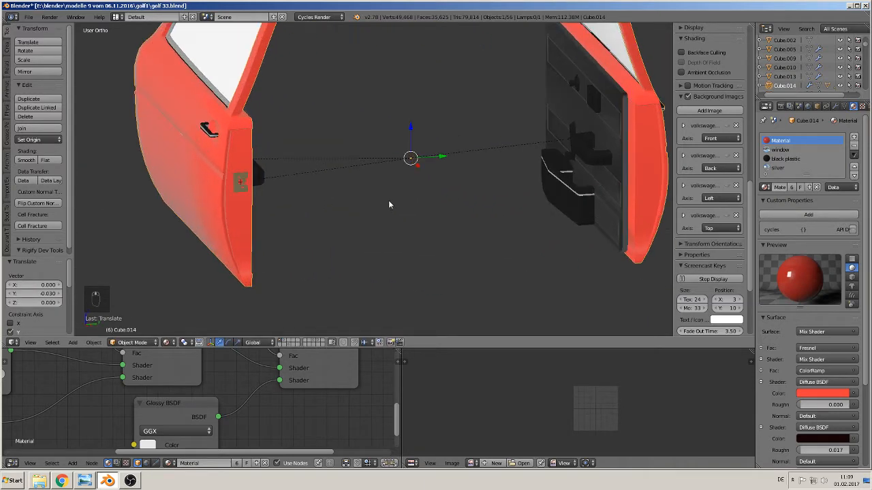
- Duplicate the lock plate and move the copy 2.270 and -0.018 along Y onto the opposite door's edge
{"action": "right_click", "coordinate": [237, 179]}
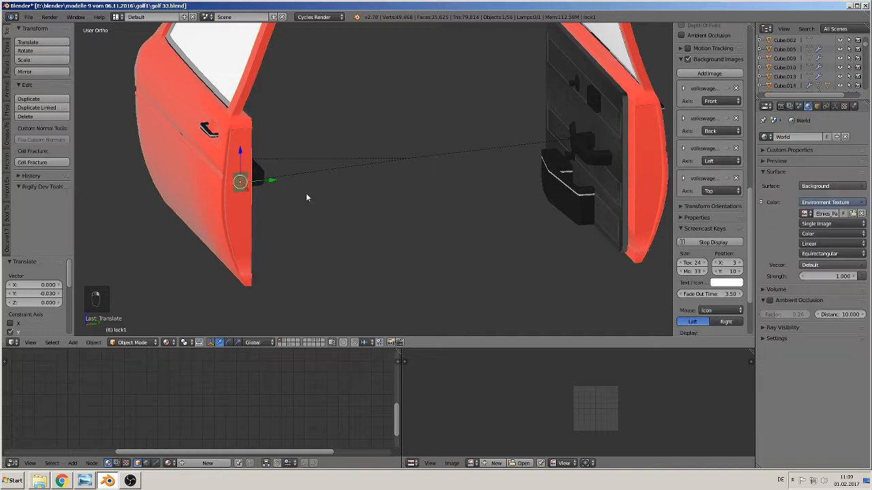
{"action": "key", "text": "shift+d"}
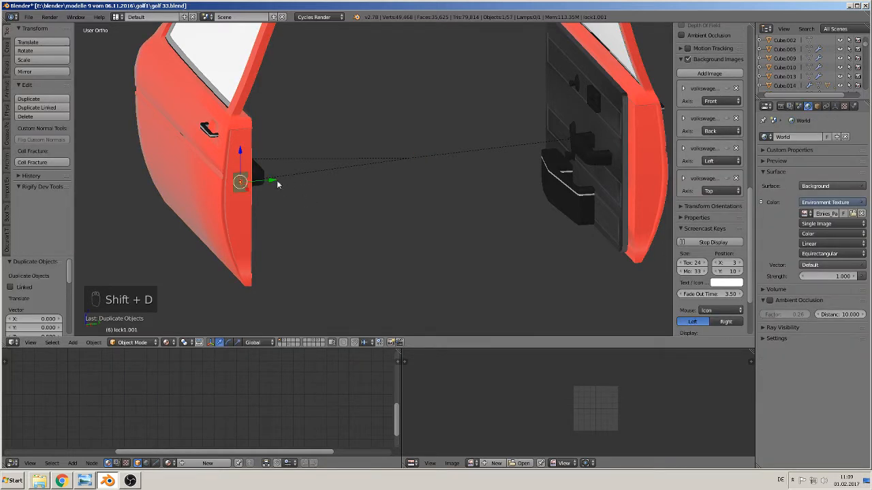
{"action": "left_click", "coordinate": [92, 150]}
{"action": "middle_click_drag", "start_coordinate": [228, 180], "coordinate": [117, 181]}
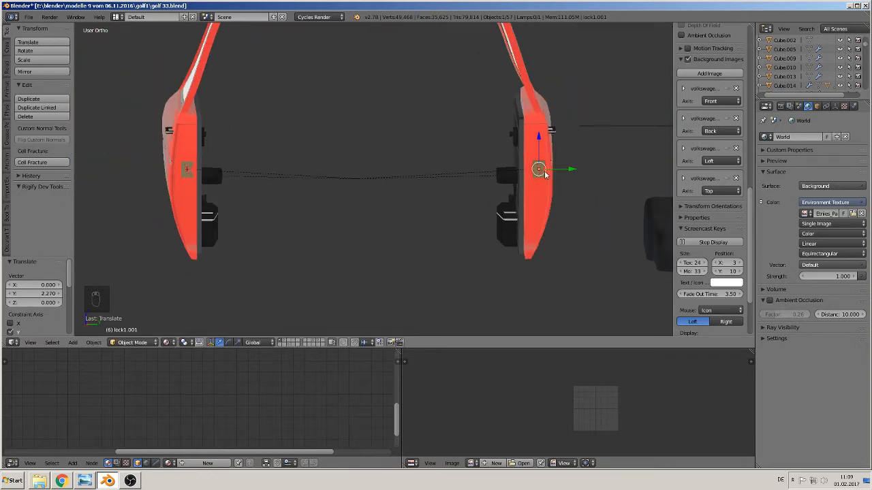
{"action": "left_click_drag", "start_coordinate": [576, 173], "coordinate": [570, 168]}
{"action": "middle_click_drag", "start_coordinate": [570, 168], "coordinate": [268, 218]}
{"action": "scroll", "coordinate": [329, 204], "scroll_direction": "up", "scroll_amount": 7}
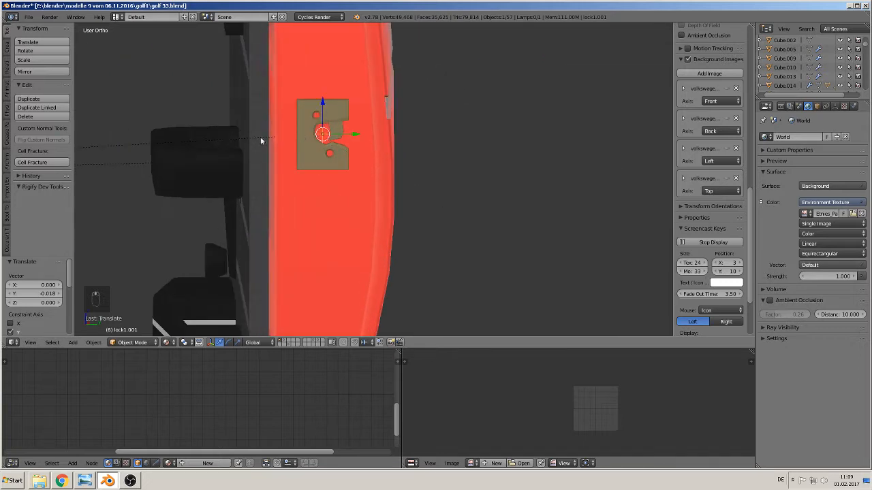
- Mirror the duplicated lock plate interactively along the global Y axis
{"action": "left_click", "coordinate": [94, 342]}
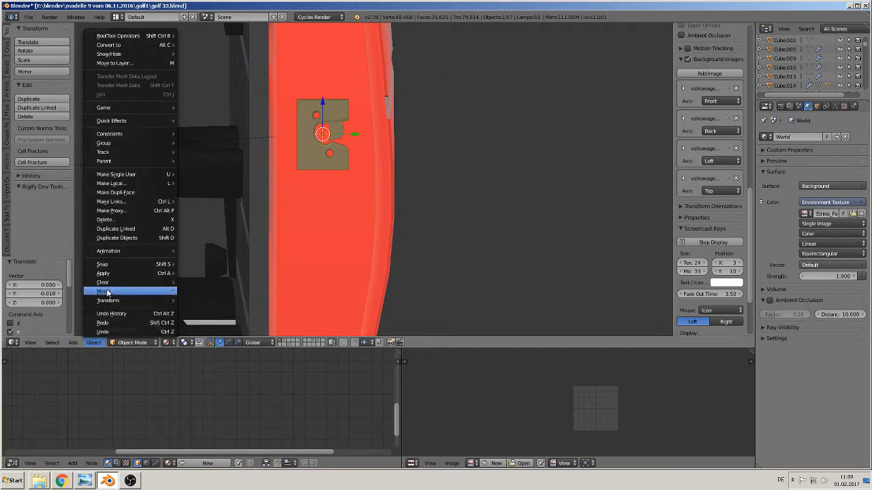
{"action": "left_click", "coordinate": [93, 342]}
{"action": "mouse_move", "coordinate": [129, 291]}
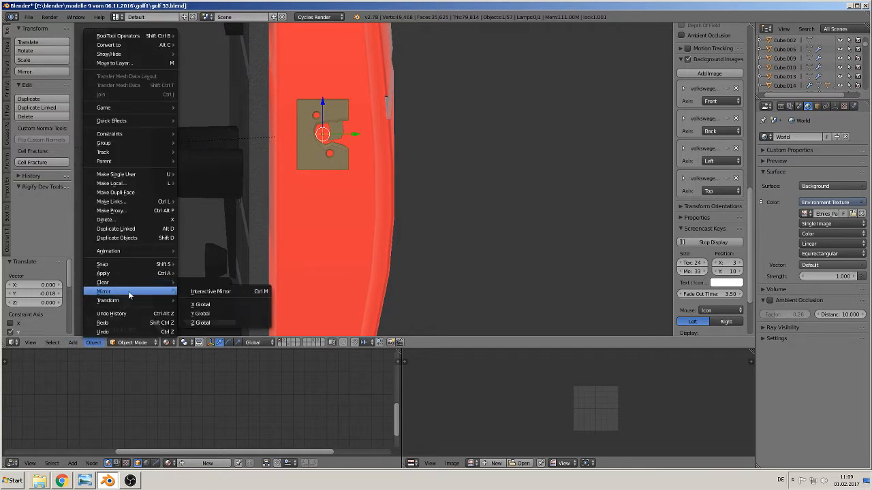
{"action": "left_click", "coordinate": [199, 290]}
{"action": "key", "text": "y"}
{"action": "middle_click_drag", "start_coordinate": [475, 212], "coordinate": [469, 211]}
{"action": "left_click", "coordinate": [469, 212]}
{"action": "scroll", "coordinate": [231, 217], "scroll_direction": "down", "scroll_amount": 5}
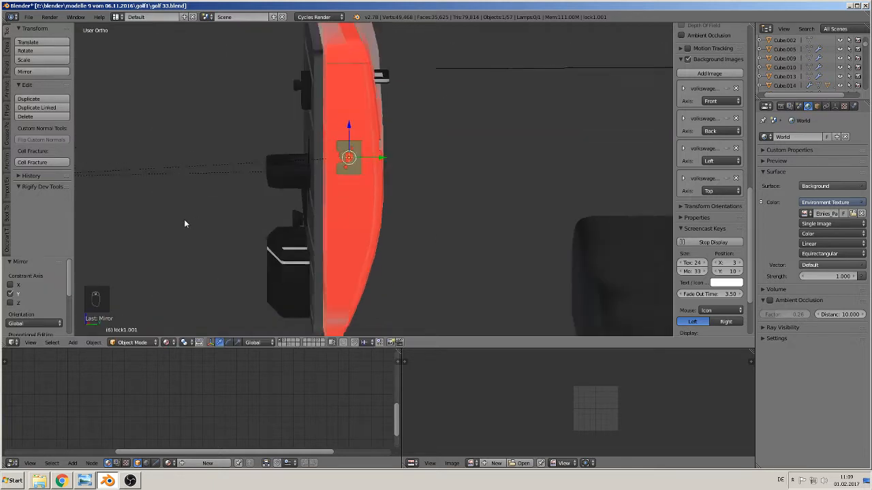
- Select the red doors and shift them slightly along Y together with both lock plates
{"action": "middle_click_drag", "start_coordinate": [198, 214], "coordinate": [349, 181], "text": "shift"}
{"action": "scroll", "coordinate": [480, 181], "scroll_direction": "down", "scroll_amount": 3}
{"action": "right_click", "coordinate": [392, 125]}
{"action": "key", "text": "g"}
{"action": "key", "text": "y"}
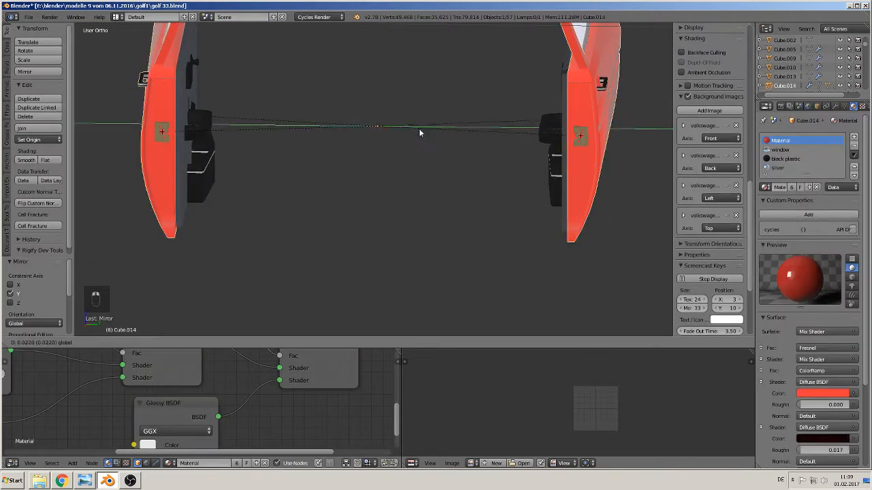
{"action": "left_click", "coordinate": [391, 132]}
{"action": "middle_click_drag", "start_coordinate": [391, 132], "coordinate": [327, 117]}
- Move the inner door panel inner door.002 by 0.074 along X within its door frame
{"action": "key", "text": "KP_1"}
{"action": "scroll", "coordinate": [389, 140], "scroll_direction": "down", "scroll_amount": 2}
{"action": "scroll", "coordinate": [367, 180], "scroll_direction": "up", "scroll_amount": 2}
{"action": "right_click", "coordinate": [354, 180]}
{"action": "key", "text": "g"}
{"action": "key", "text": "x"}
{"action": "left_click", "coordinate": [285, 218]}
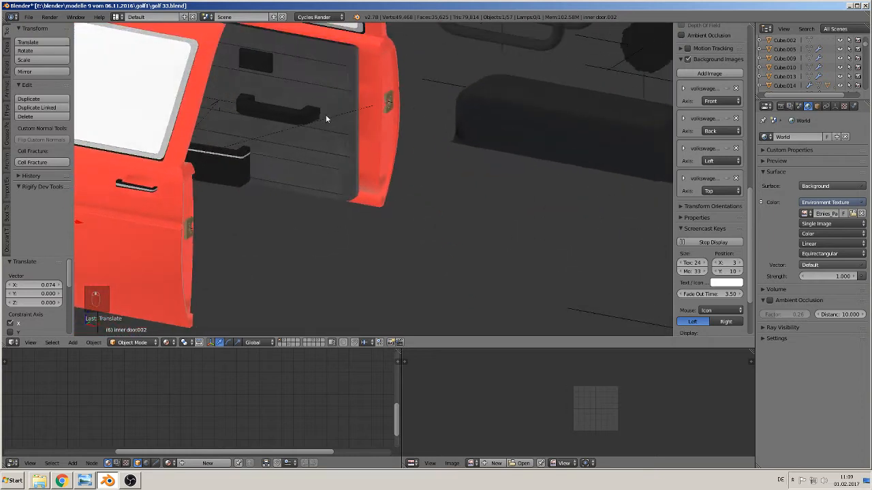
- Move the other inner door panel, inner door.001, by 0.116 along X within its door frame
{"action": "right_click", "coordinate": [276, 127]}
{"action": "key", "text": "g"}
{"action": "key", "text": "x"}
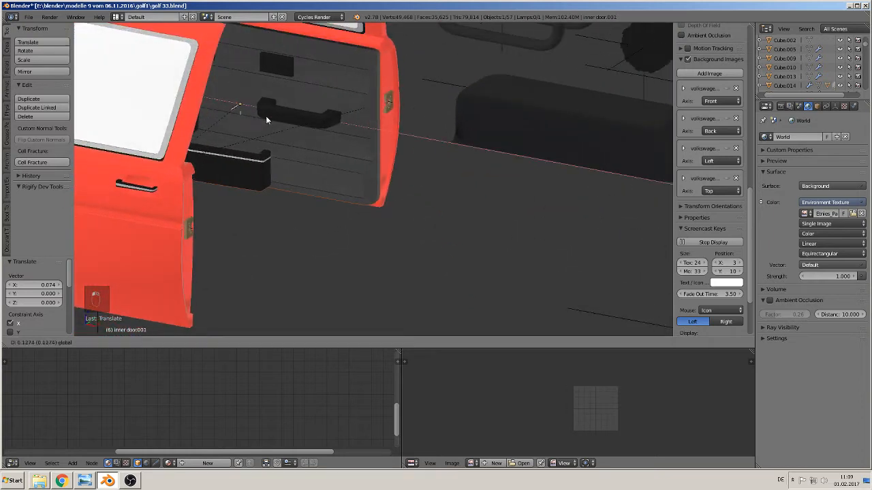
{"action": "left_click", "coordinate": [265, 119]}
- Examine the doors, car rear and loose parts from several angles, and select the small seat controller below the doors
{"action": "middle_click_drag", "start_coordinate": [264, 119], "coordinate": [516, 158]}
{"action": "scroll", "coordinate": [516, 158], "scroll_direction": "down", "scroll_amount": 3}
{"action": "middle_click_drag", "start_coordinate": [592, 216], "coordinate": [375, 153], "text": "shift"}
{"action": "scroll", "coordinate": [375, 154], "scroll_direction": "up", "scroll_amount": 2}
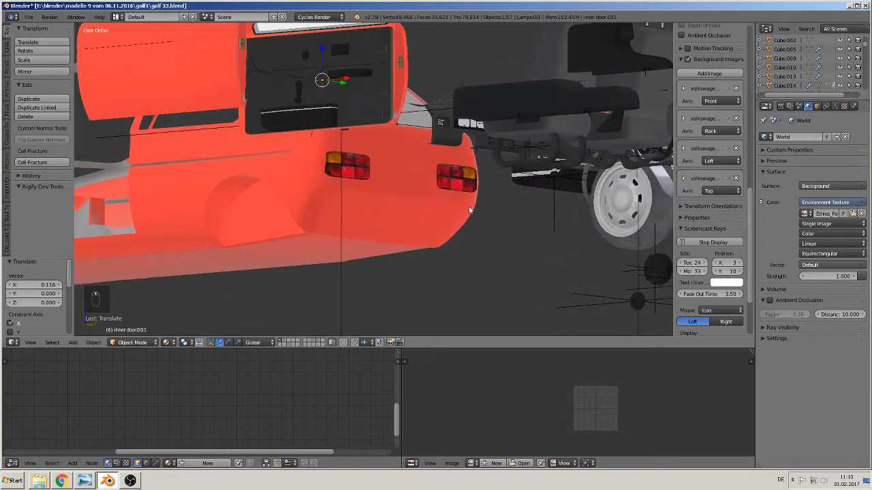
{"action": "middle_click_drag", "start_coordinate": [469, 206], "coordinate": [370, 185]}
{"action": "scroll", "coordinate": [405, 205], "scroll_direction": "up", "scroll_amount": 7}
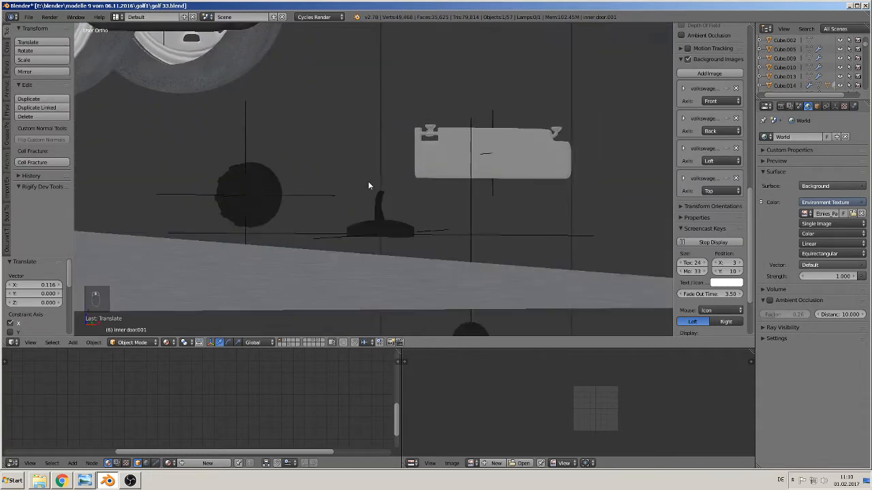
{"action": "right_click", "coordinate": [382, 208]}
{"action": "scroll", "coordinate": [425, 230], "scroll_direction": "down", "scroll_amount": 1}
{"action": "middle_click_drag", "start_coordinate": [426, 231], "coordinate": [462, 234]}
{"action": "scroll", "coordinate": [463, 234], "scroll_direction": "down", "scroll_amount": 4}
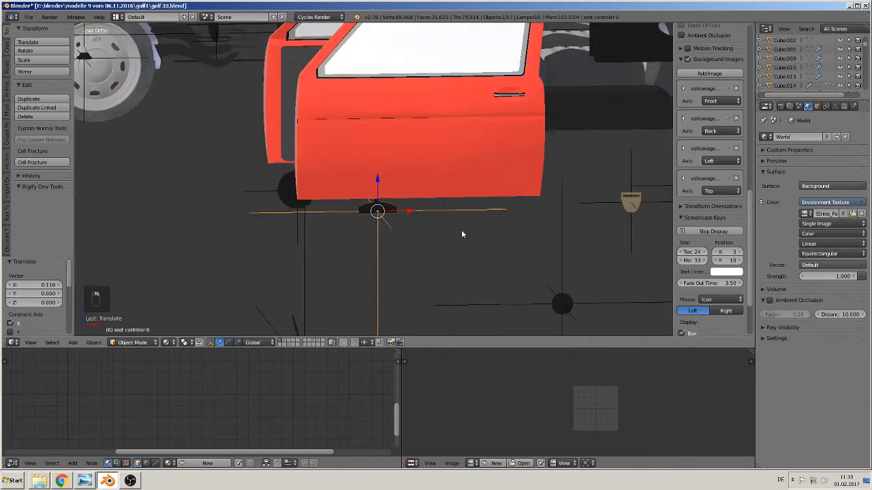
{"action": "scroll", "coordinate": [466, 239], "scroll_direction": "down", "scroll_amount": 2}
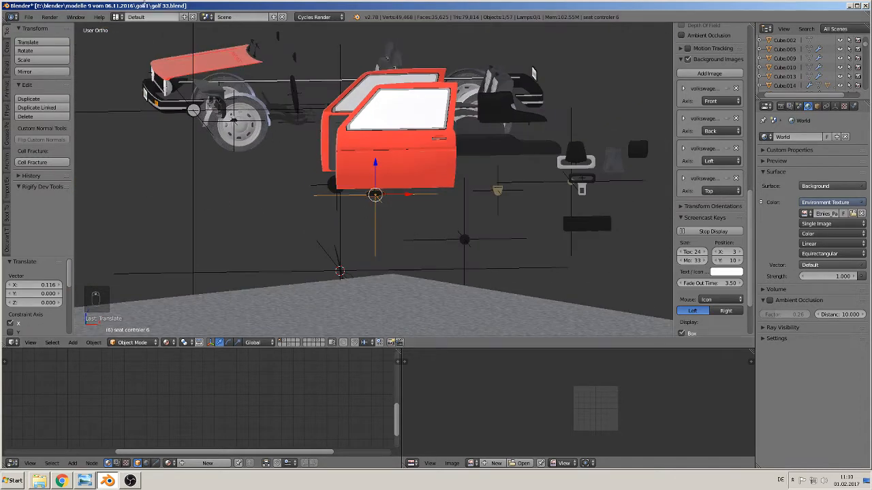
- Save the file and switch the viewport to solid shading to view the loose interior parts
{"action": "left_click", "coordinate": [29, 17]}
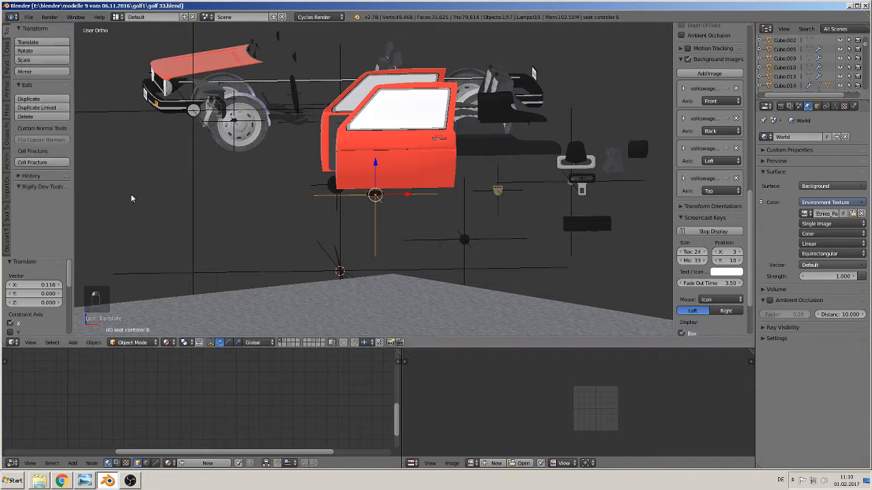
{"action": "left_click", "coordinate": [166, 343]}
{"action": "left_click", "coordinate": [179, 310]}
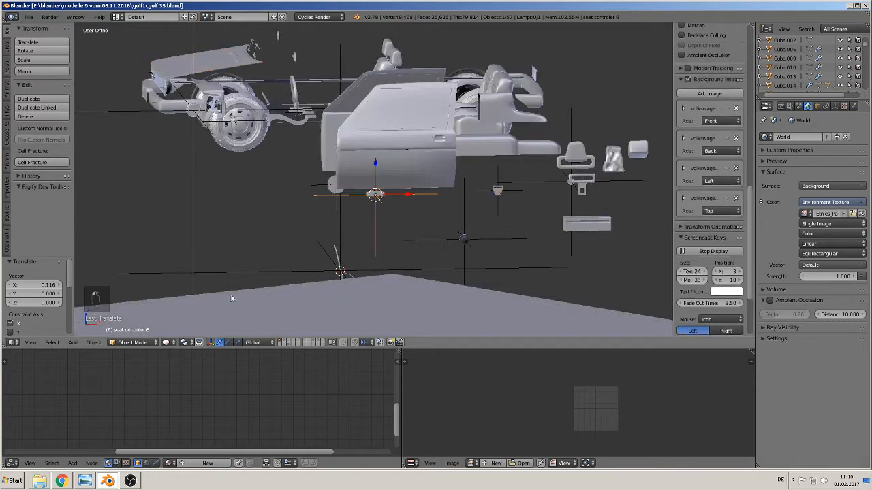
{"action": "mouse_move", "coordinate": [233, 298]}
{"action": "middle_mouse_down"}
{"action": "mouse_move", "coordinate": [440, 210]}
{"action": "mouse_move", "coordinate": [390, 212]}
{"action": "middle_mouse_up"}
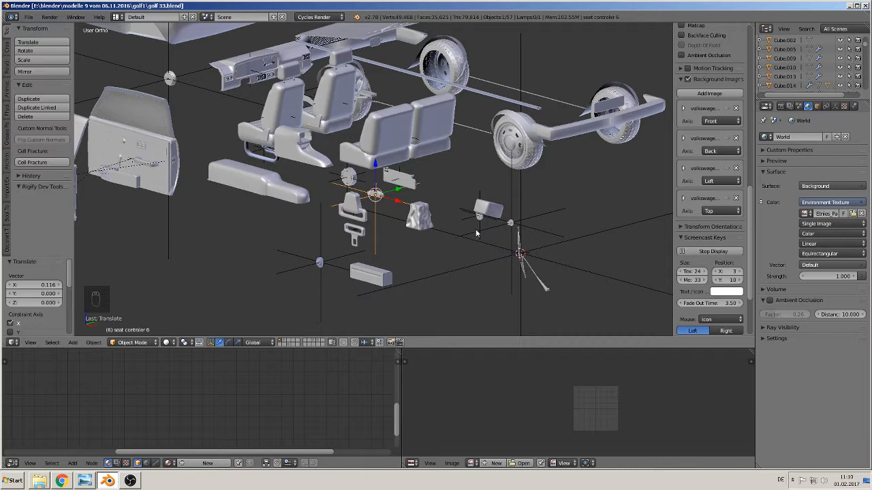
{"action": "scroll", "coordinate": [429, 229], "scroll_direction": "down", "scroll_amount": 6}
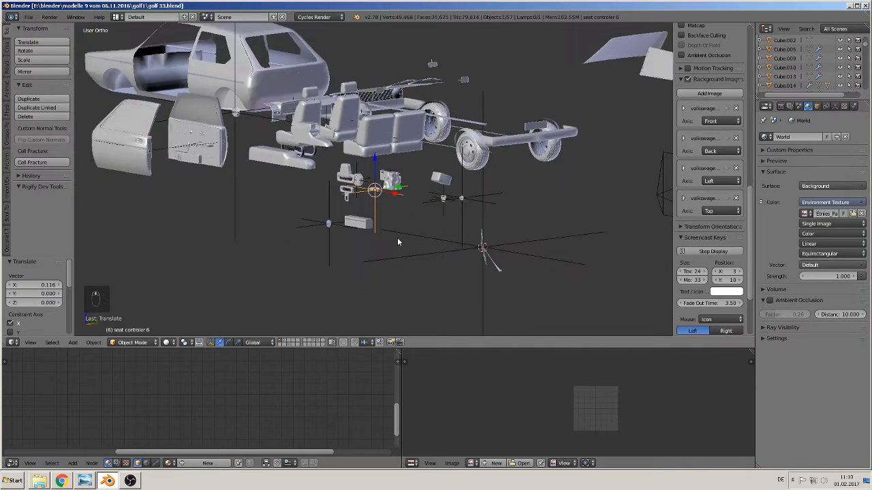
{"action": "scroll", "coordinate": [393, 246], "scroll_direction": "up", "scroll_amount": 6}
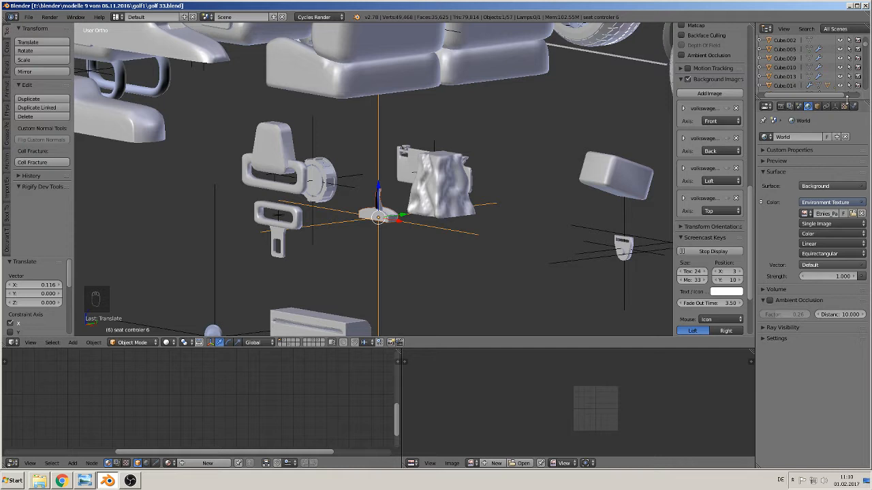
- Enlarge the Outliner and hide the 3D view's properties region to look through the list of object names
{"action": "left_click_drag", "start_coordinate": [865, 100], "coordinate": [869, 232]}
{"action": "key", "text": "n"}
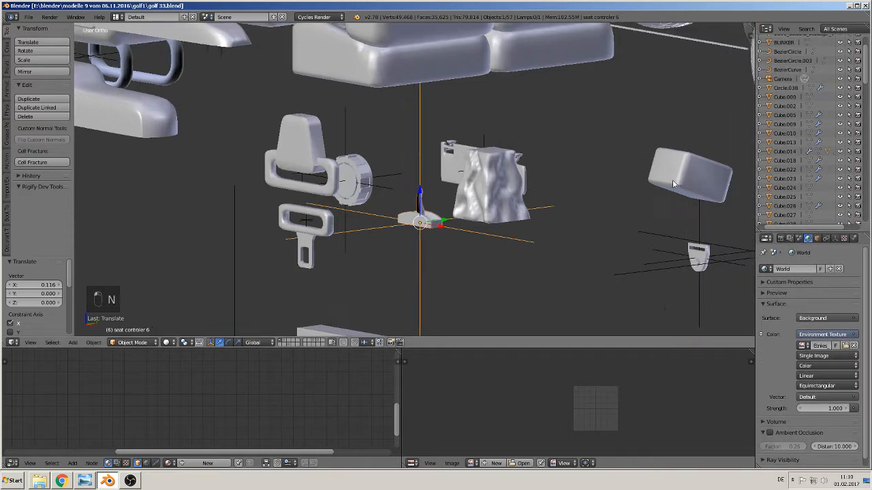
{"action": "left_click", "coordinate": [807, 30]}
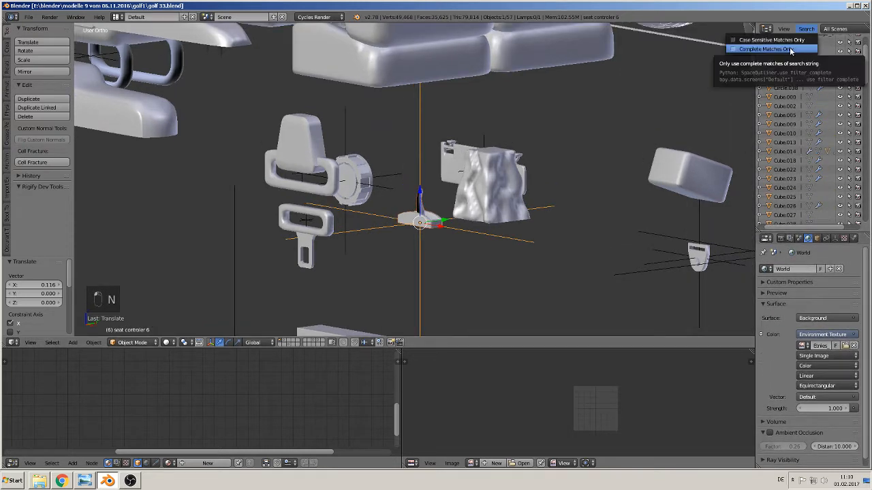
{"action": "left_click", "coordinate": [844, 29]}
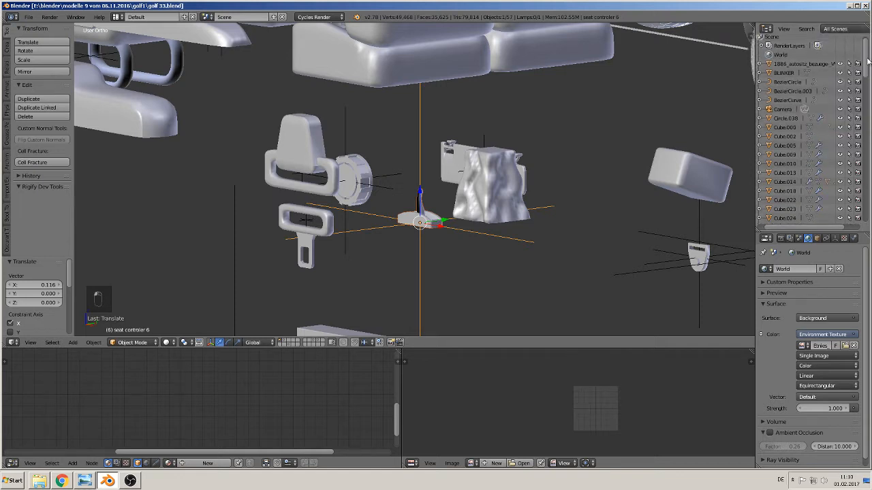
{"action": "scroll", "coordinate": [868, 57], "scroll_direction": "up", "scroll_amount": 3}
{"action": "left_click_drag", "start_coordinate": [869, 58], "coordinate": [865, 124]}
{"action": "scroll", "coordinate": [843, 132], "scroll_direction": "down", "scroll_amount": 2}
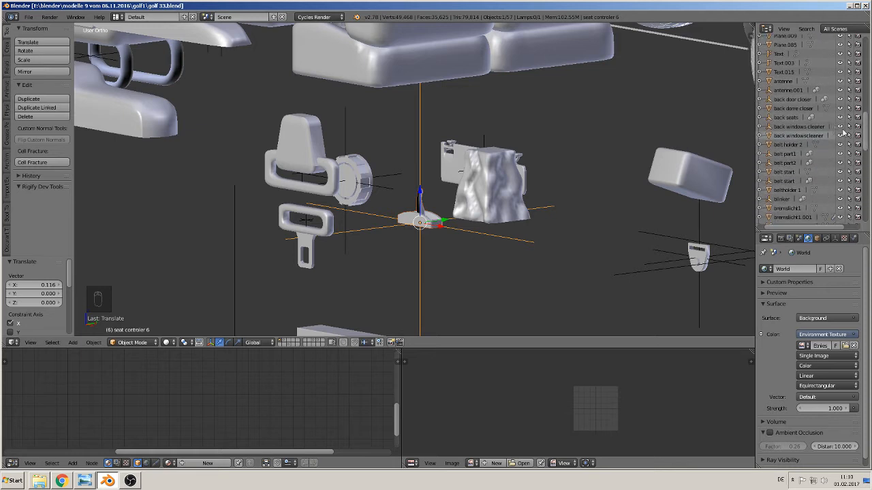
{"action": "right_click", "coordinate": [777, 112]}
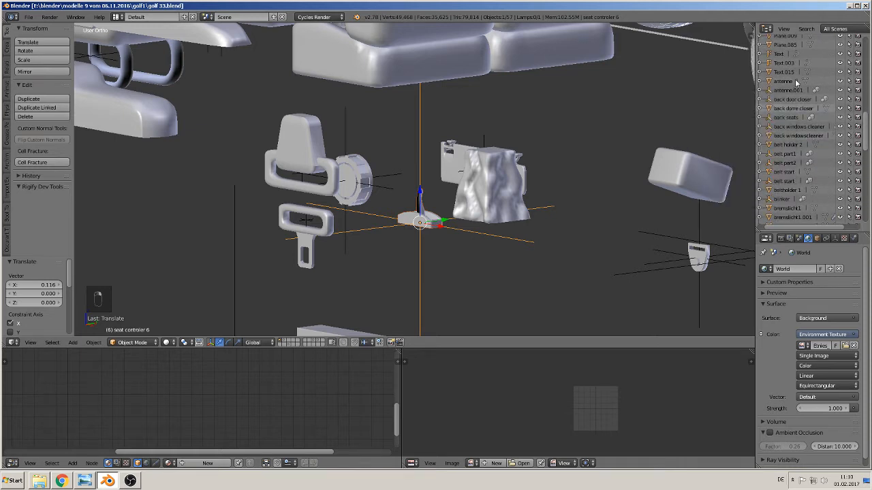
- Select the door opener1 object in the Outliner and show the layer that holds it
{"action": "left_click", "coordinate": [794, 84]}
{"action": "key", "text": "d"}
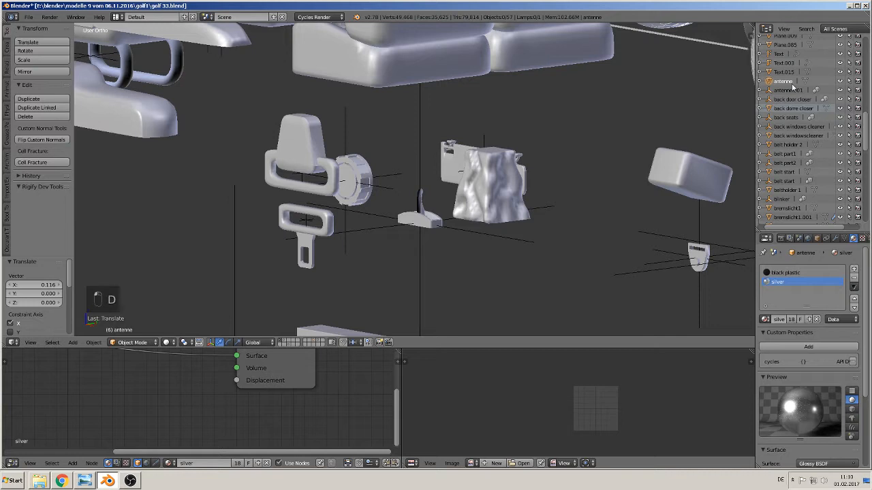
{"action": "scroll", "coordinate": [834, 149], "scroll_direction": "down", "scroll_amount": 5}
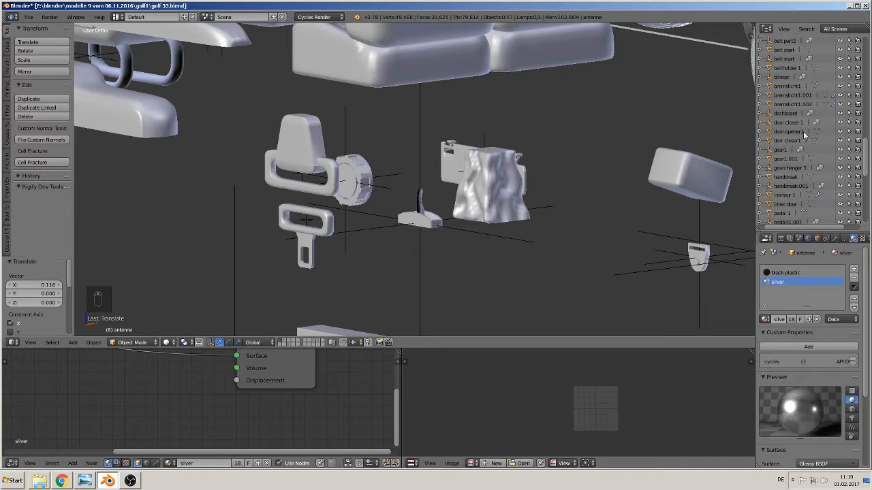
{"action": "left_click", "coordinate": [794, 132]}
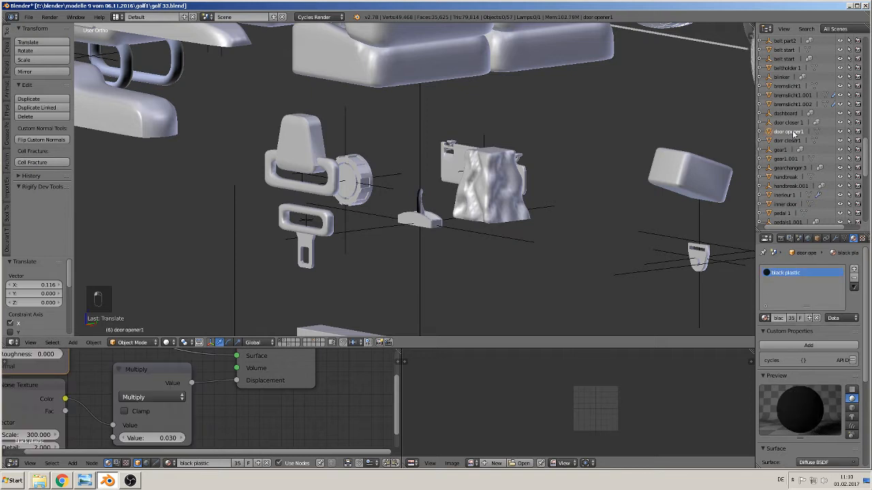
{"action": "left_click", "coordinate": [320, 342]}
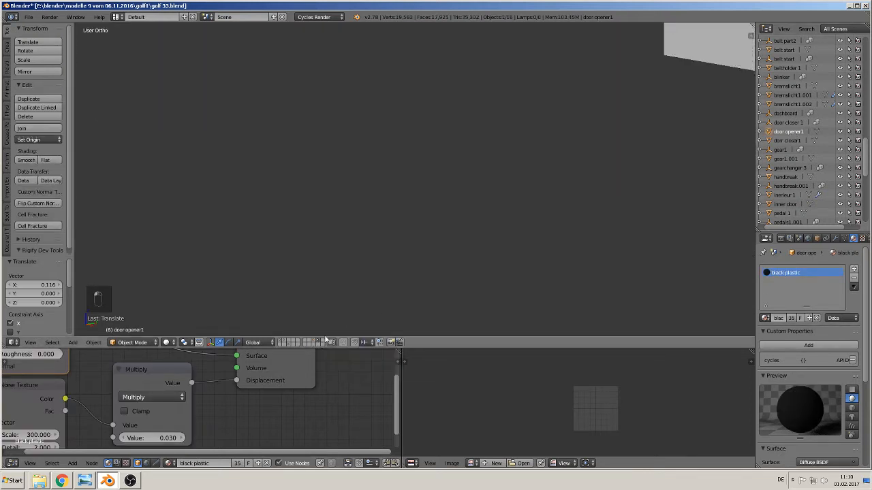
{"action": "scroll", "coordinate": [433, 240], "scroll_direction": "down", "scroll_amount": 5}
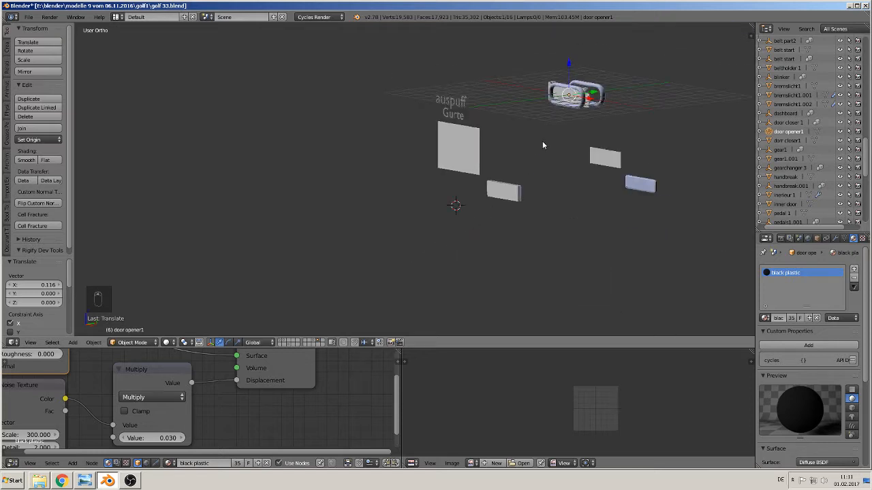
{"action": "scroll", "coordinate": [585, 112], "scroll_direction": "up", "scroll_amount": 2}
{"action": "middle_click_drag", "start_coordinate": [599, 105], "coordinate": [467, 206], "text": "shift"}
{"action": "scroll", "coordinate": [503, 188], "scroll_direction": "up", "scroll_amount": 6}
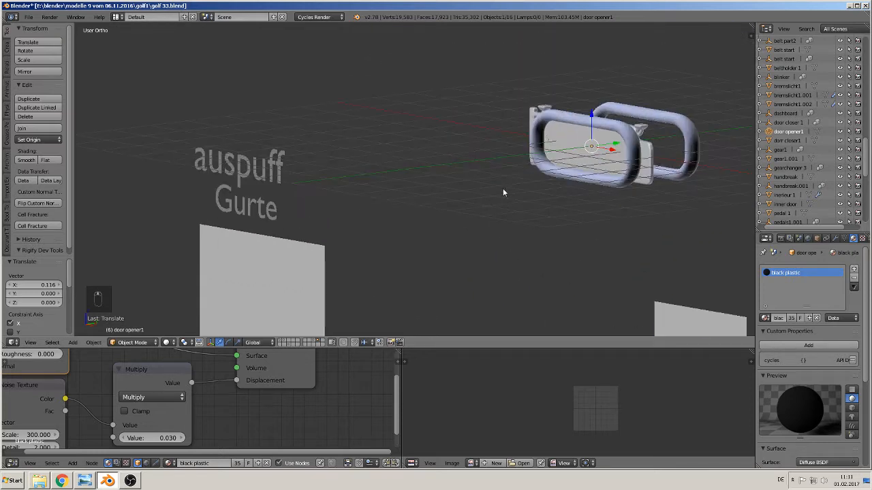
{"action": "middle_click_drag", "start_coordinate": [657, 141], "coordinate": [575, 173]}
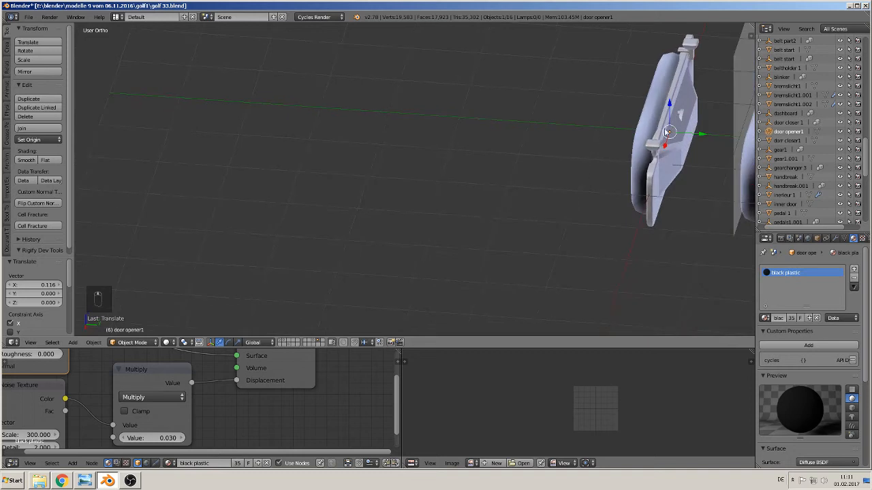
- Move door opener1 by -1.273 along Y for a front-view check and clear its location
{"action": "left_click_drag", "start_coordinate": [702, 135], "coordinate": [610, 134]}
{"action": "key", "text": "KP_1"}
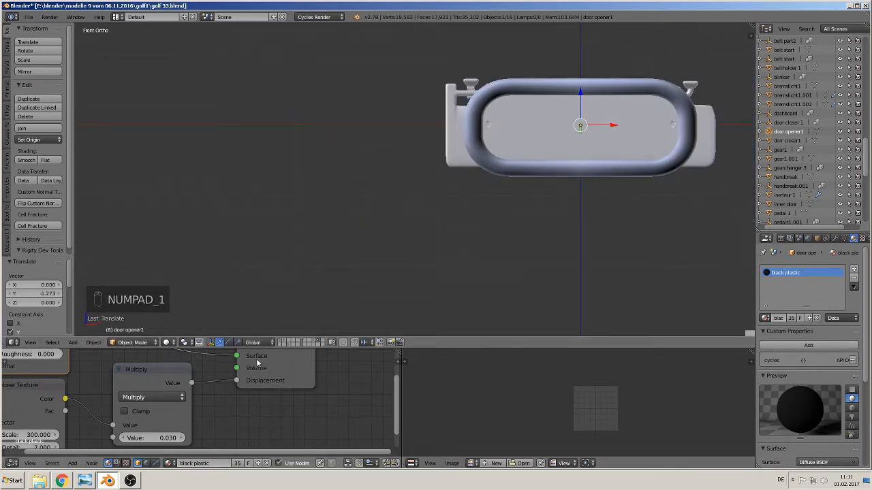
{"action": "key", "text": "alt+g"}
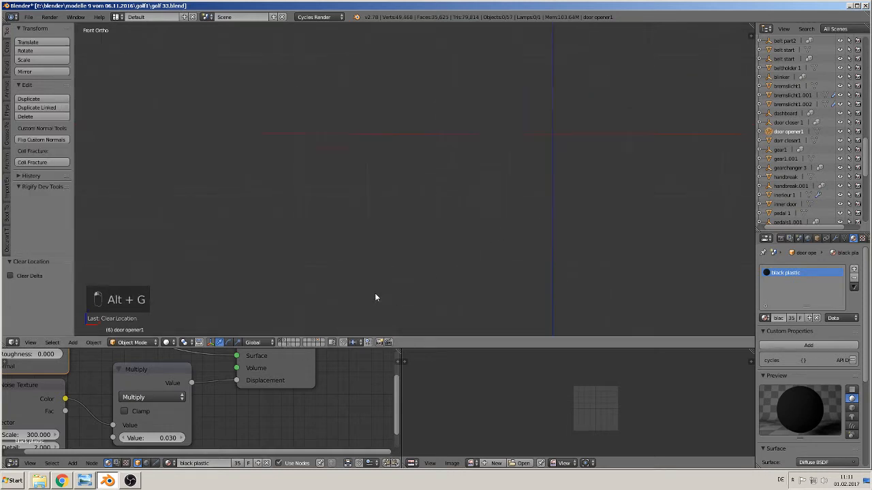
- With the car's layer shown, add a group instance of door opener 1 in the empty space below the doors and seats
{"action": "scroll", "coordinate": [375, 291], "scroll_direction": "down", "scroll_amount": 5}
{"action": "middle_click_drag", "start_coordinate": [389, 196], "coordinate": [474, 177]}
{"action": "scroll", "coordinate": [451, 172], "scroll_direction": "up", "scroll_amount": 9}
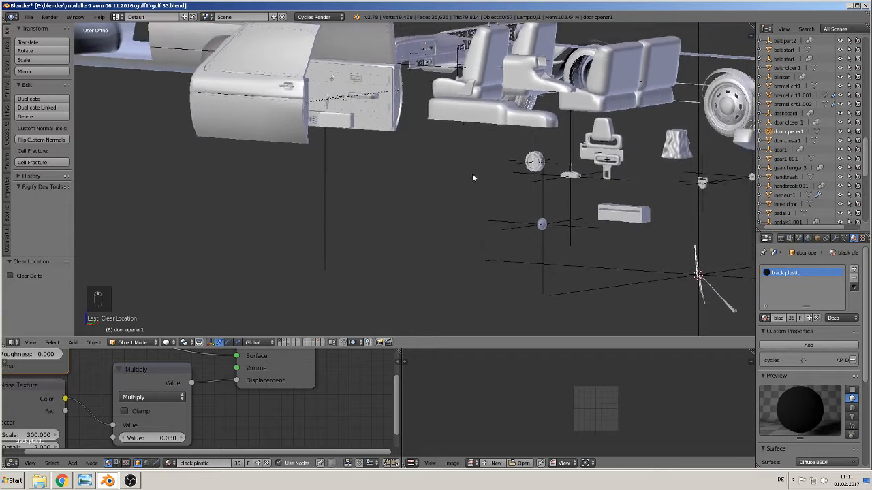
{"action": "left_click", "coordinate": [73, 342]}
{"action": "left_click", "coordinate": [100, 202]}
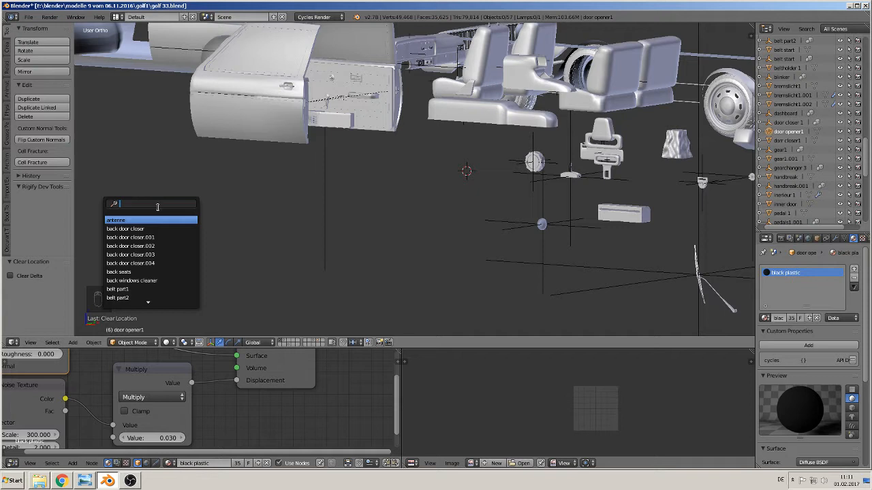
{"action": "type", "text": "do"}
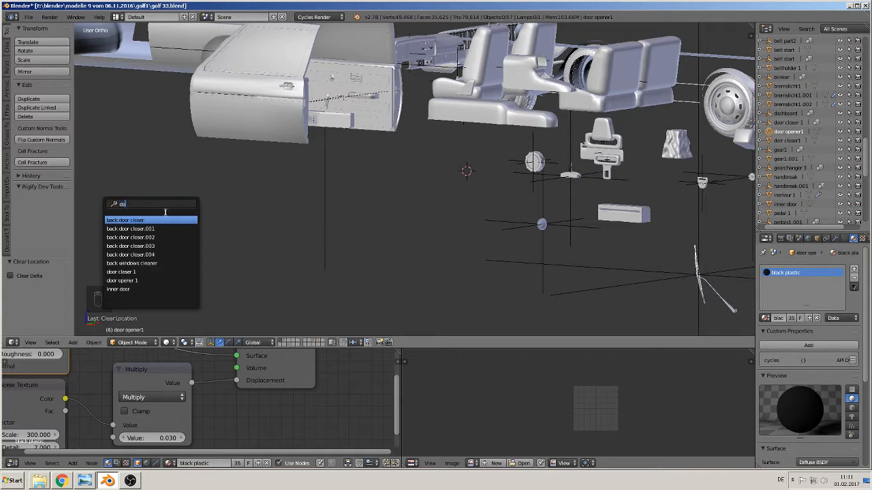
{"action": "left_click", "coordinate": [158, 281]}
{"action": "scroll", "coordinate": [451, 212], "scroll_direction": "up", "scroll_amount": 3}
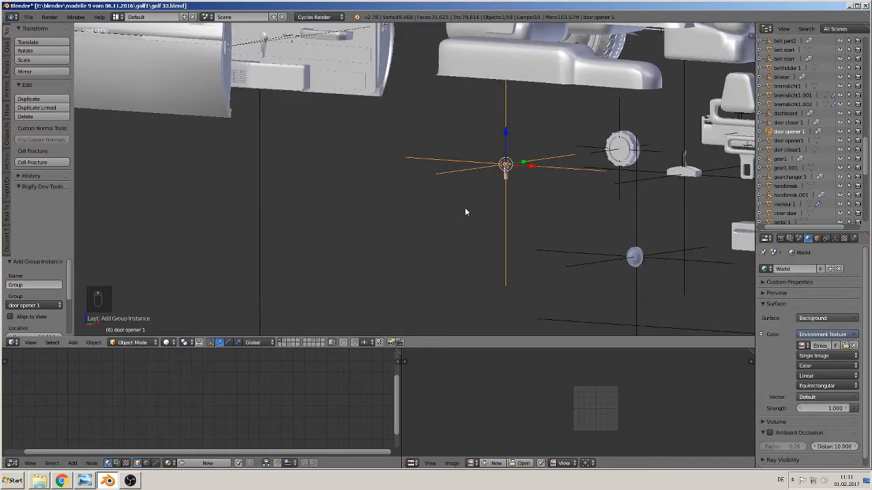
- In front view, raise the door opener instance by 1.852 and shift it 3.161 along X to the door's rear edge, refining its height
{"action": "scroll", "coordinate": [465, 209], "scroll_direction": "down", "scroll_amount": 3}
{"action": "middle_click_drag", "start_coordinate": [465, 209], "coordinate": [436, 261]}
{"action": "scroll", "coordinate": [391, 212], "scroll_direction": "down", "scroll_amount": 5}
{"action": "key", "text": "KP_1"}
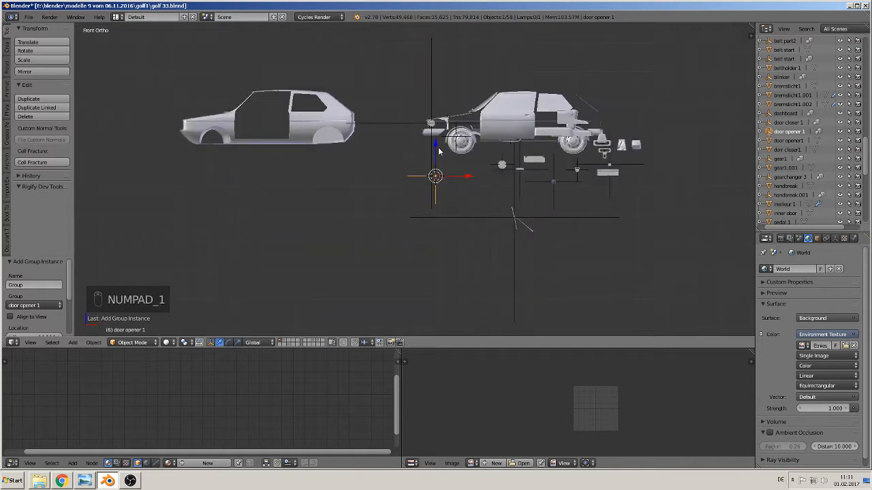
{"action": "left_click_drag", "start_coordinate": [440, 151], "coordinate": [436, 117]}
{"action": "left_click", "coordinate": [440, 93]}
{"action": "key", "text": "g"}
{"action": "key", "text": "x"}
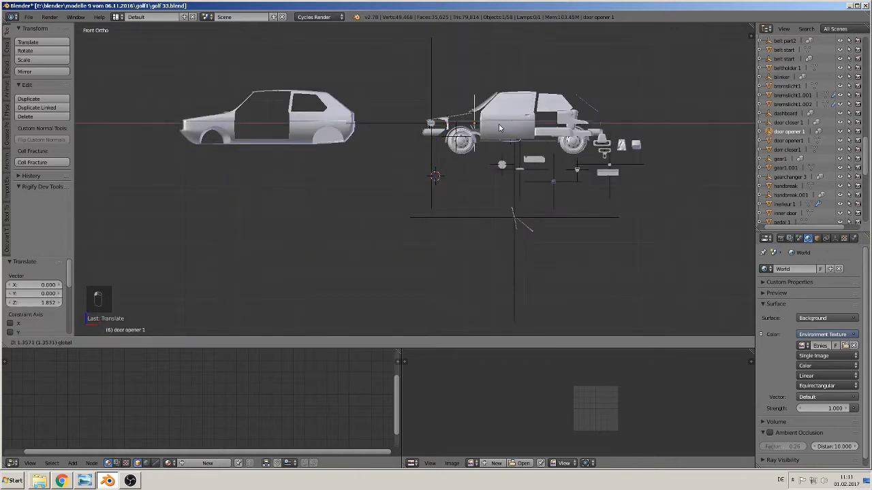
{"action": "left_click", "coordinate": [550, 125]}
{"action": "key", "text": "g"}
{"action": "key", "text": "z"}
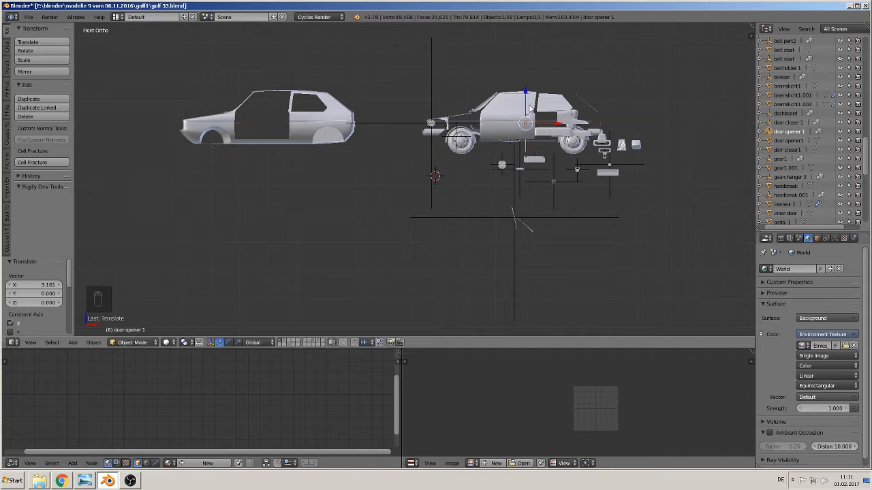
{"action": "left_click", "coordinate": [530, 90]}
- In top view, move the door opener instance along Y onto the outer door, finishing with a -1.756 shift
{"action": "key", "text": "KP_7"}
{"action": "left_click_drag", "start_coordinate": [524, 81], "coordinate": [544, 242]}
{"action": "left_click_drag", "start_coordinate": [544, 279], "coordinate": [544, 279]}
{"action": "middle_click_drag", "start_coordinate": [552, 293], "coordinate": [498, 123], "text": "shift"}
{"action": "left_click_drag", "start_coordinate": [470, 115], "coordinate": [475, 168]}
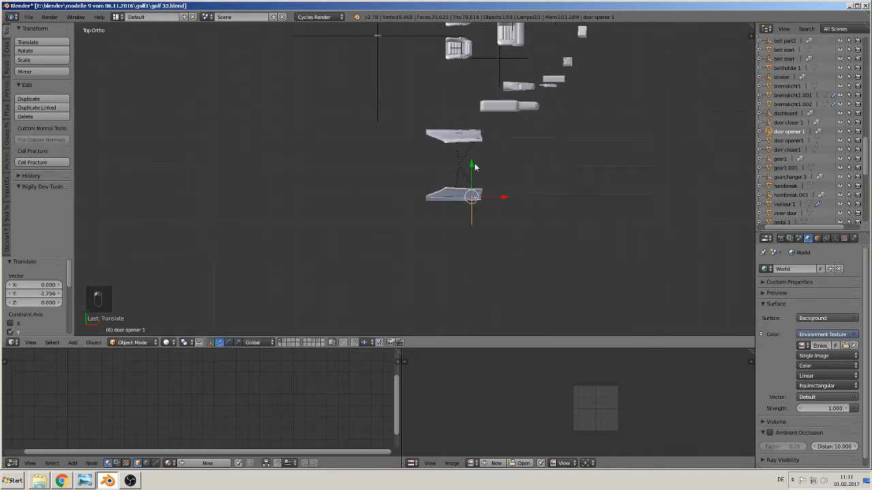
{"action": "key", "text": "KP_3"}
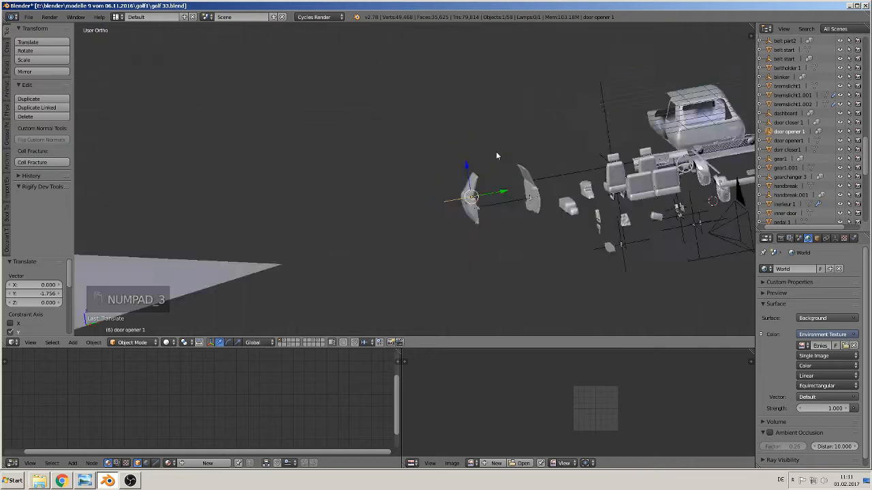
- Raise the door opener by 0.061 and shift it 0.030 along Y on the door's window sill
{"action": "scroll", "coordinate": [514, 194], "scroll_direction": "up", "scroll_amount": 7}
{"action": "middle_click_drag", "start_coordinate": [626, 234], "coordinate": [281, 212]}
{"action": "scroll", "coordinate": [368, 214], "scroll_direction": "up", "scroll_amount": 3}
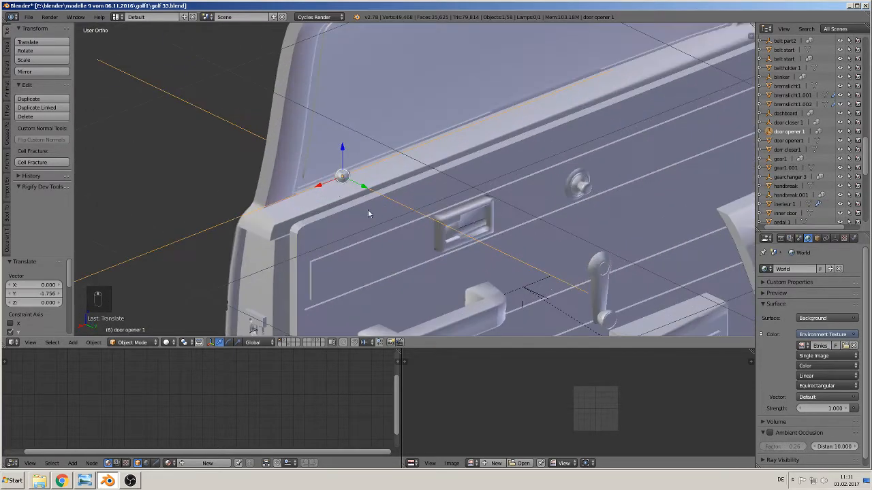
{"action": "left_click_drag", "start_coordinate": [341, 145], "coordinate": [343, 125]}
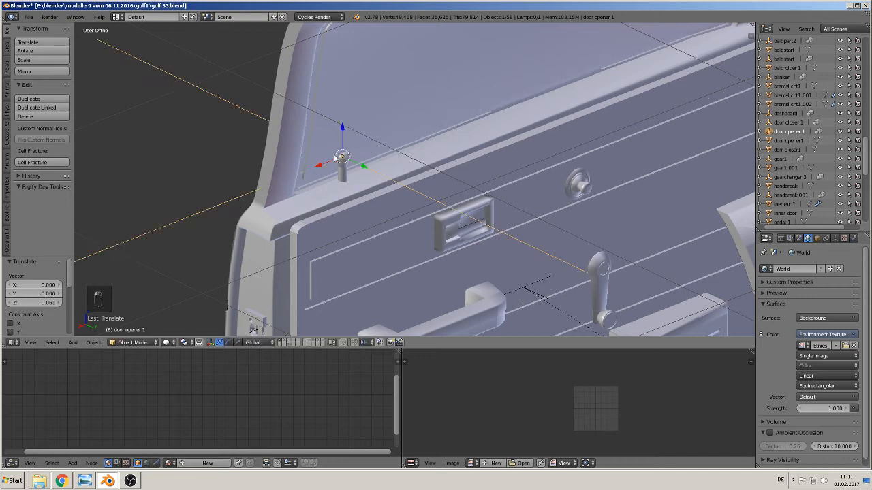
{"action": "mouse_move", "coordinate": [359, 167]}
{"action": "left_mouse_down"}
{"action": "mouse_move", "coordinate": [375, 180]}
{"action": "mouse_move", "coordinate": [364, 178]}
{"action": "left_mouse_up"}
- Scale the door opener to 0.667 and lower it by 0.024 into the window sill
{"action": "middle_click_drag", "start_coordinate": [364, 178], "coordinate": [412, 222]}
{"action": "scroll", "coordinate": [379, 186], "scroll_direction": "down", "scroll_amount": 4}
{"action": "key", "text": "s"}
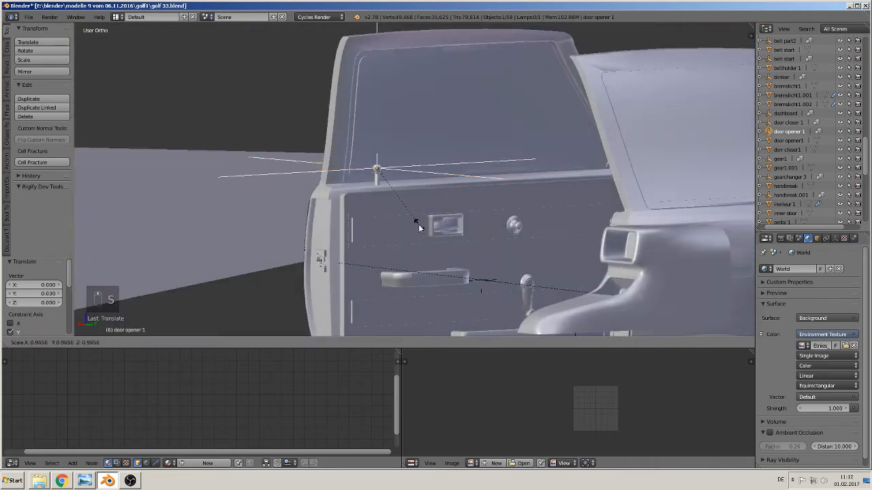
{"action": "right_click", "coordinate": [397, 212]}
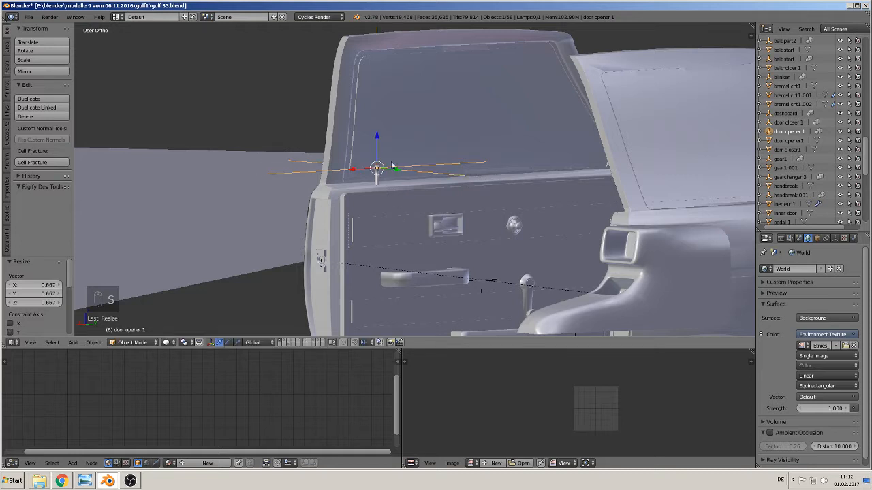
{"action": "left_click_drag", "start_coordinate": [377, 134], "coordinate": [378, 140]}
- Nudge the door opener along X towards the door's rear edge, and deselect everything to check its placement
{"action": "middle_click_drag", "start_coordinate": [378, 141], "coordinate": [356, 200]}
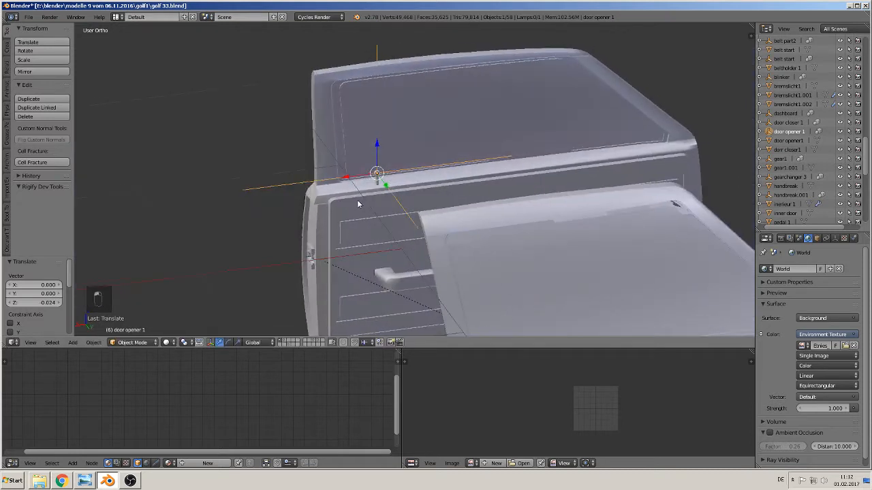
{"action": "left_click_drag", "start_coordinate": [356, 178], "coordinate": [344, 180]}
{"action": "middle_click_drag", "start_coordinate": [345, 183], "coordinate": [419, 203]}
{"action": "key", "text": "a"}
{"action": "scroll", "coordinate": [409, 201], "scroll_direction": "up", "scroll_amount": 3}
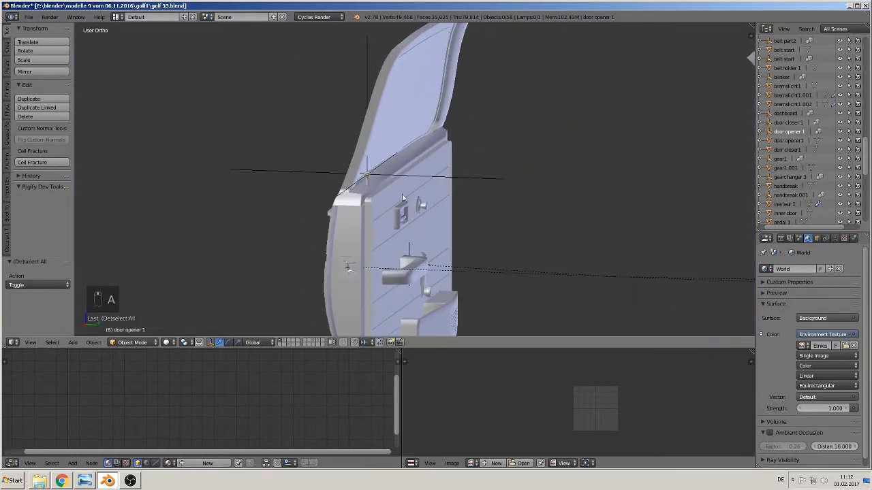
- Duplicate the door opener along Y onto the opposite door and nudge the copy by -0.016 along Y
{"action": "right_click", "coordinate": [366, 176]}
{"action": "scroll", "coordinate": [391, 203], "scroll_direction": "down", "scroll_amount": 3}
{"action": "middle_click_drag", "start_coordinate": [518, 256], "coordinate": [444, 237]}
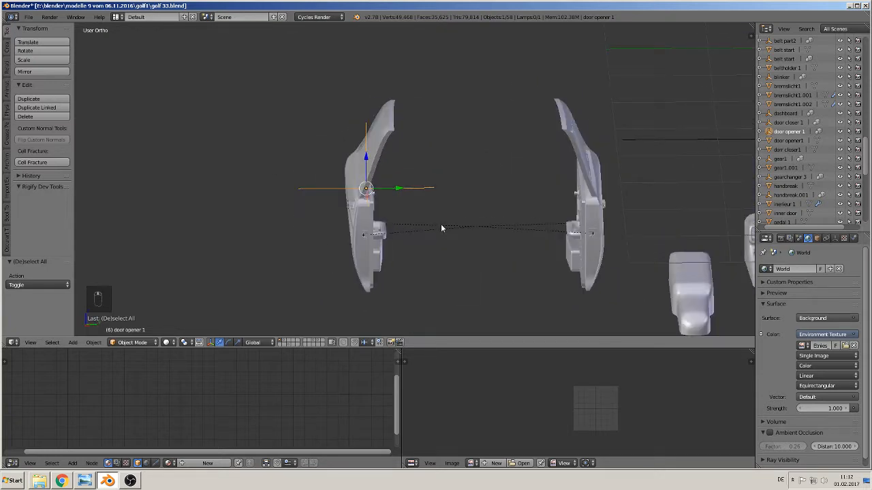
{"action": "key", "text": "shift+d"}
{"action": "key", "text": "y"}
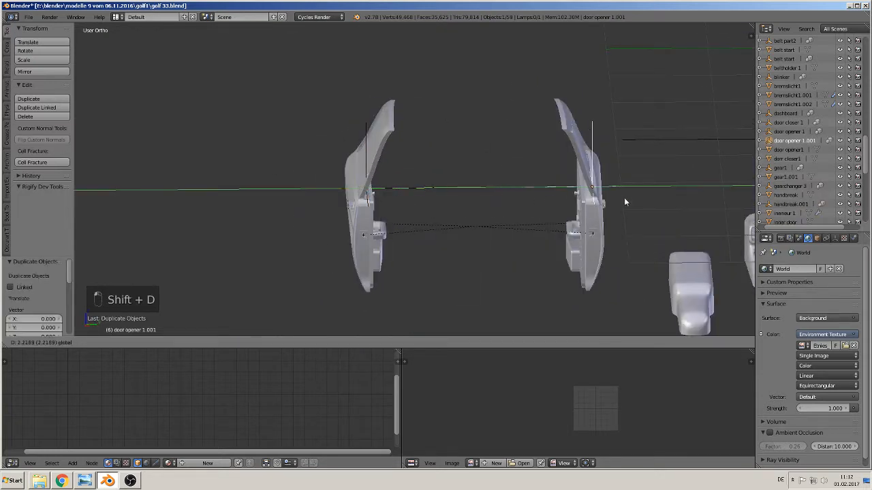
{"action": "left_click", "coordinate": [622, 202]}
{"action": "mouse_move", "coordinate": [622, 202]}
{"action": "middle_mouse_down"}
{"action": "mouse_move", "coordinate": [682, 204]}
{"action": "mouse_move", "coordinate": [610, 207]}
{"action": "middle_mouse_up"}
{"action": "left_click_drag", "start_coordinate": [693, 195], "coordinate": [690, 191]}
{"action": "mouse_move", "coordinate": [689, 191]}
{"action": "middle_mouse_down"}
{"action": "mouse_move", "coordinate": [711, 189]}
{"action": "mouse_move", "coordinate": [680, 190]}
{"action": "middle_mouse_up"}
- Parent the original door opener 1 to the door object Cube.014 using the Object option
{"action": "scroll", "coordinate": [343, 181], "scroll_direction": "up", "scroll_amount": 4}
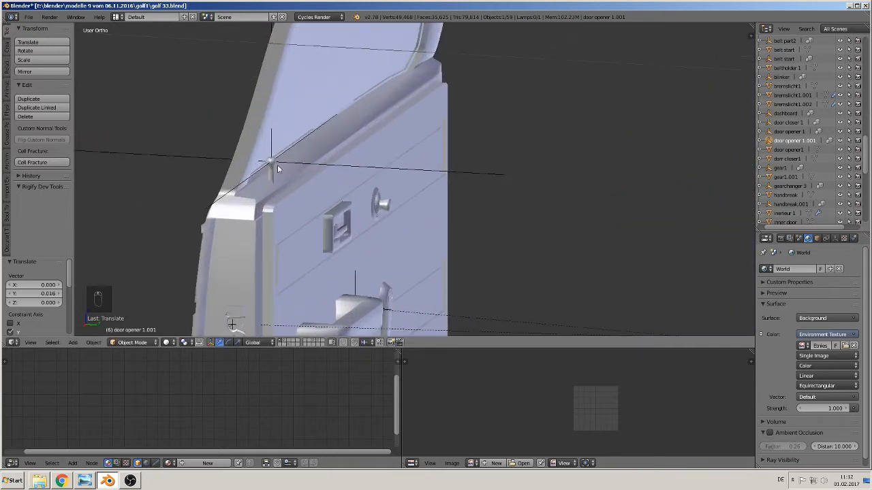
{"action": "right_click", "coordinate": [271, 164]}
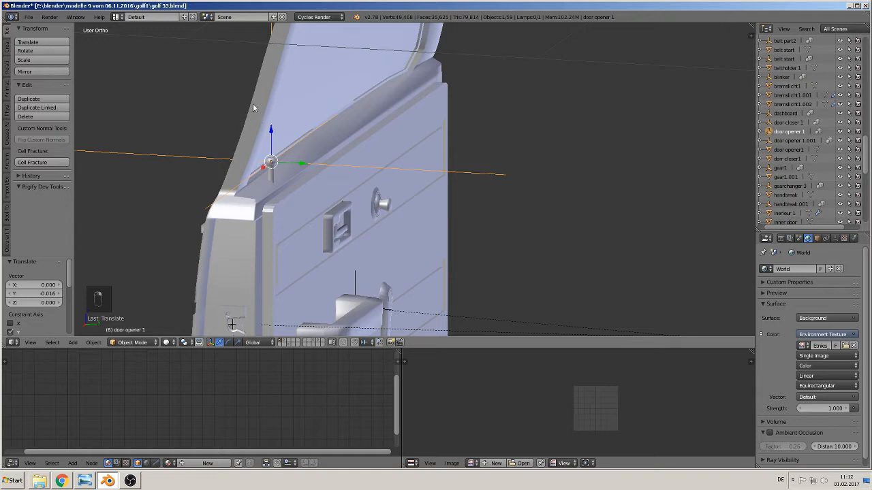
{"action": "right_click", "coordinate": [264, 119]}
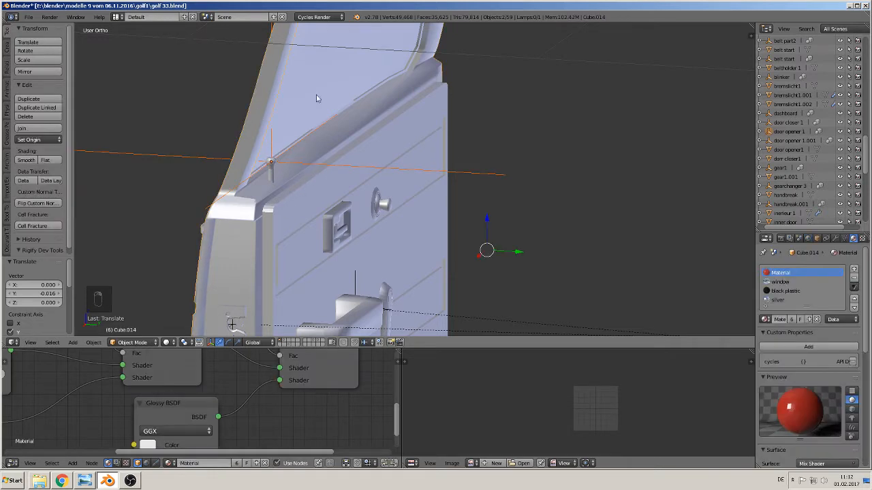
{"action": "key", "text": "ctrl+p"}
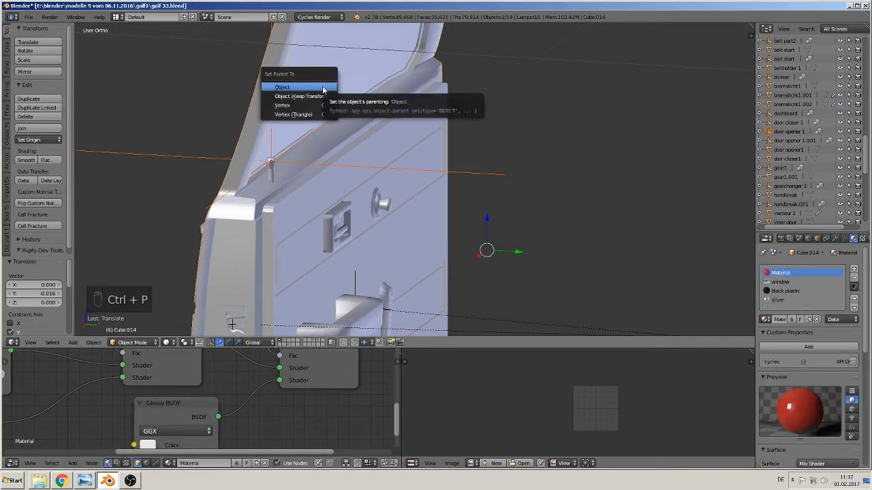
{"action": "left_click", "coordinate": [323, 89]}
- Parent the duplicated door opener 1.001 on the opposite door to Cube.014 as Object
{"action": "scroll", "coordinate": [352, 156], "scroll_direction": "down", "scroll_amount": 7}
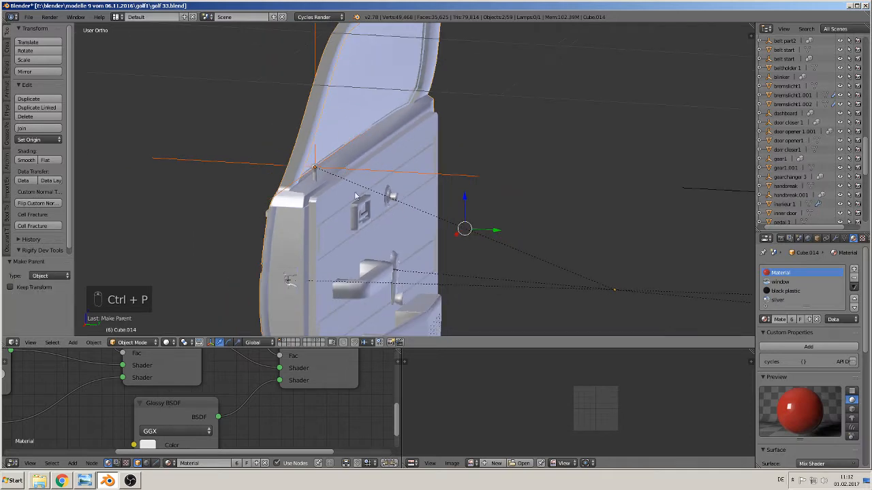
{"action": "middle_click_drag", "start_coordinate": [436, 216], "coordinate": [203, 230], "text": "shift"}
{"action": "middle_click_drag", "start_coordinate": [204, 229], "coordinate": [338, 225]}
{"action": "scroll", "coordinate": [339, 225], "scroll_direction": "up", "scroll_amount": 4}
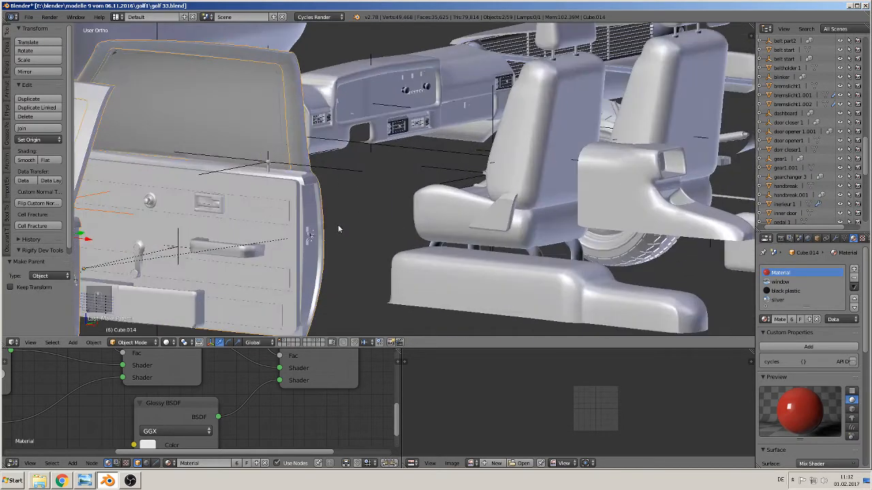
{"action": "right_click", "coordinate": [238, 162]}
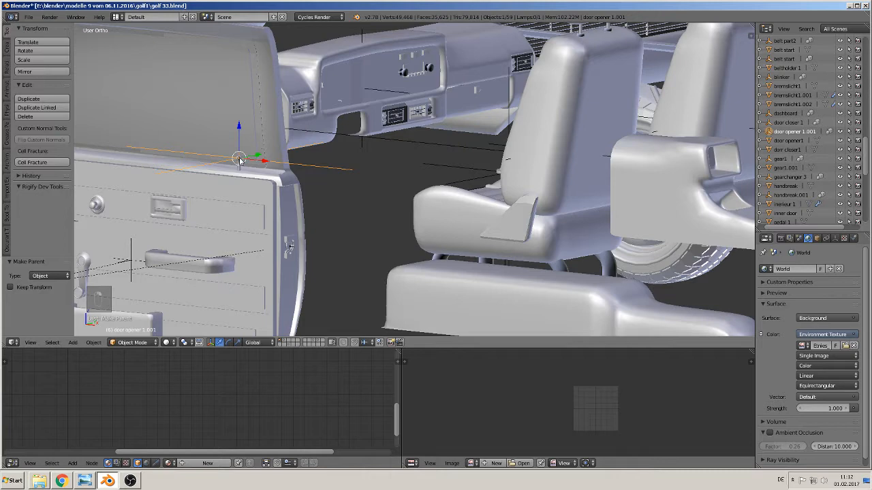
{"action": "right_click", "coordinate": [267, 122]}
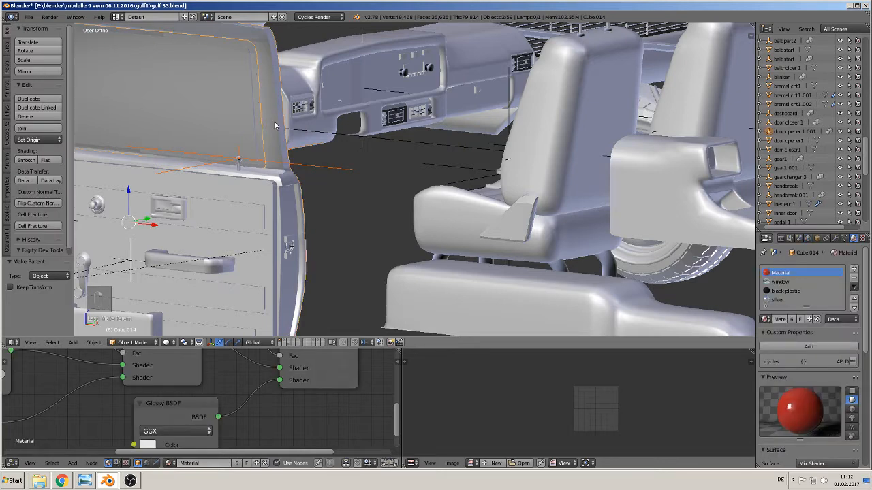
{"action": "key", "text": "ctrl+p"}
{"action": "left_click", "coordinate": [274, 124]}
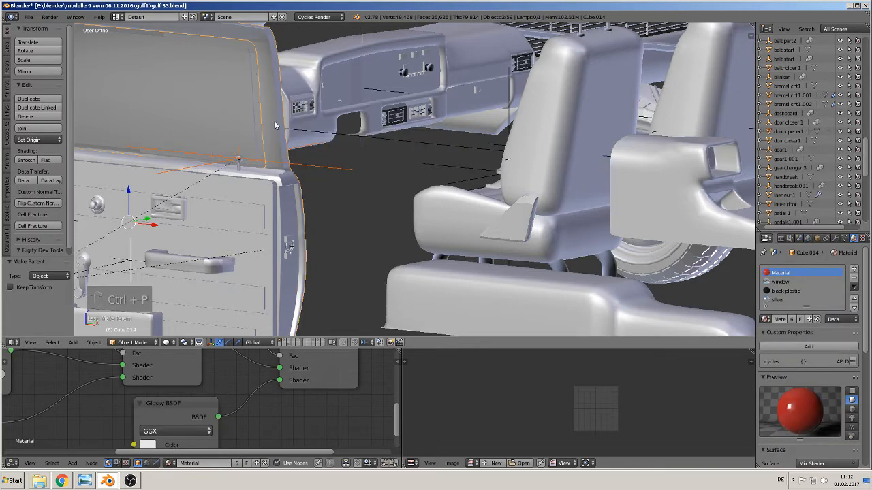
{"action": "scroll", "coordinate": [274, 130], "scroll_direction": "down", "scroll_amount": 5}
{"action": "right_click", "coordinate": [265, 229]}
{"action": "scroll", "coordinate": [308, 216], "scroll_direction": "up", "scroll_amount": 4}
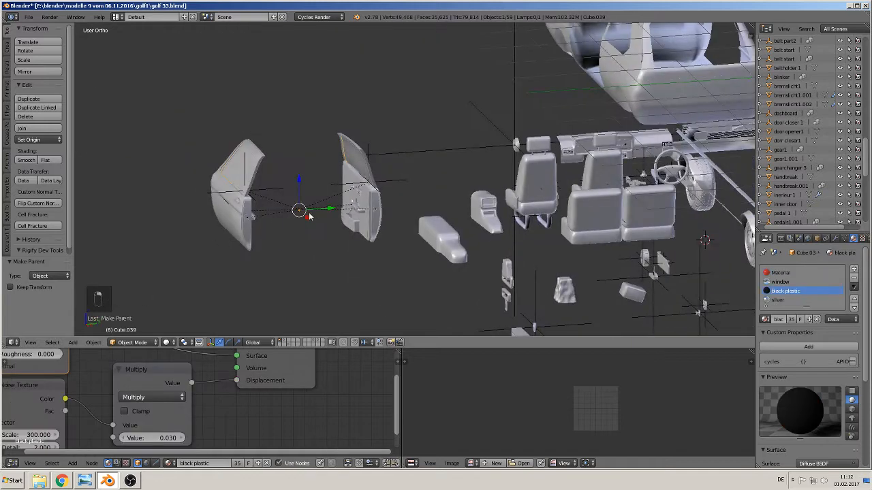
{"action": "key", "text": "g"}
{"action": "key", "text": "y"}
{"action": "left_click", "coordinate": [278, 213]}
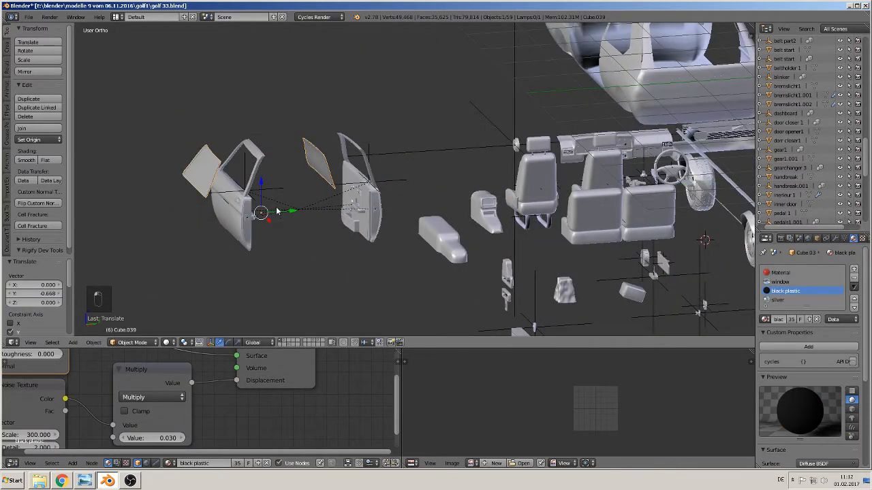
{"action": "key", "text": "ctrl+z"}
- Move both car doors 0.257 along Y with their attached parts, and save the file
{"action": "right_click", "coordinate": [224, 207]}
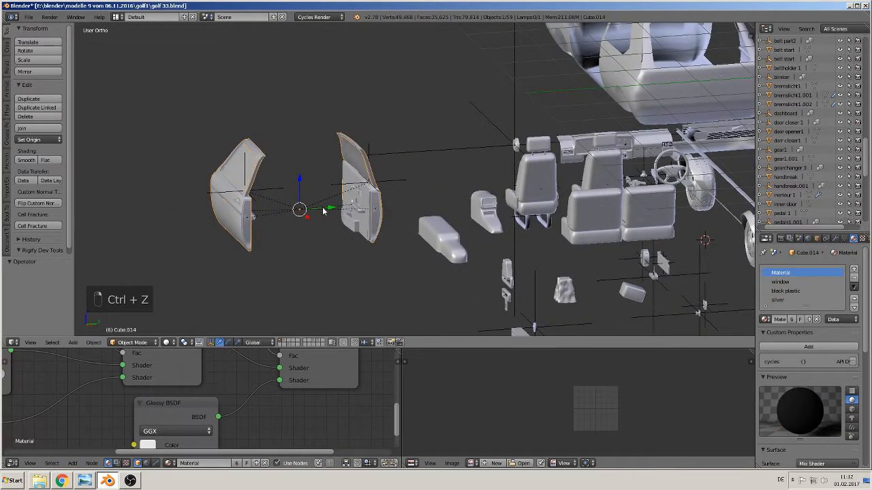
{"action": "key", "text": "g"}
{"action": "key", "text": "y"}
{"action": "left_click", "coordinate": [344, 184]}
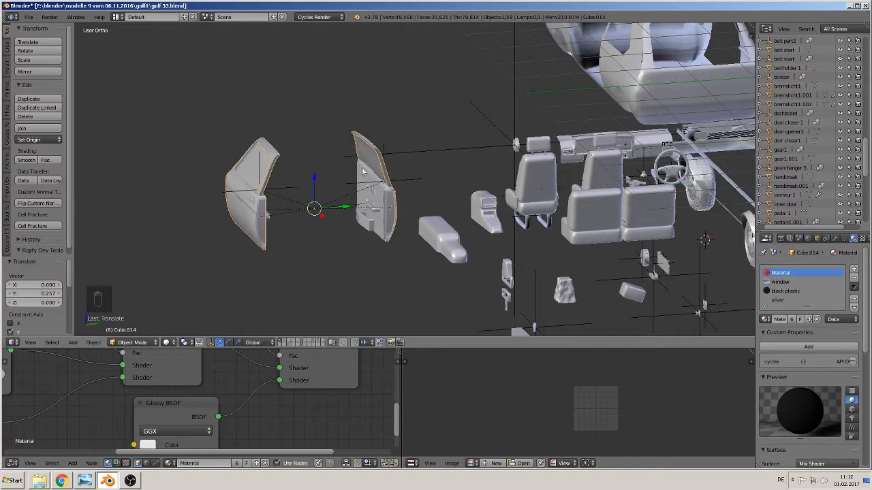
{"action": "scroll", "coordinate": [362, 172], "scroll_direction": "up", "scroll_amount": 3}
{"action": "scroll", "coordinate": [363, 172], "scroll_direction": "down", "scroll_amount": 2}
{"action": "middle_click_drag", "start_coordinate": [389, 162], "coordinate": [345, 136]}
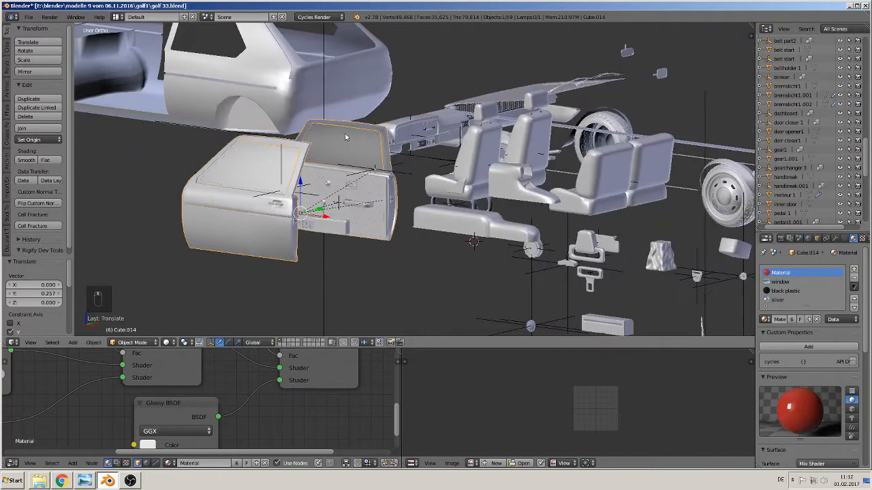
{"action": "left_click", "coordinate": [28, 17]}
{"action": "left_click", "coordinate": [65, 96]}
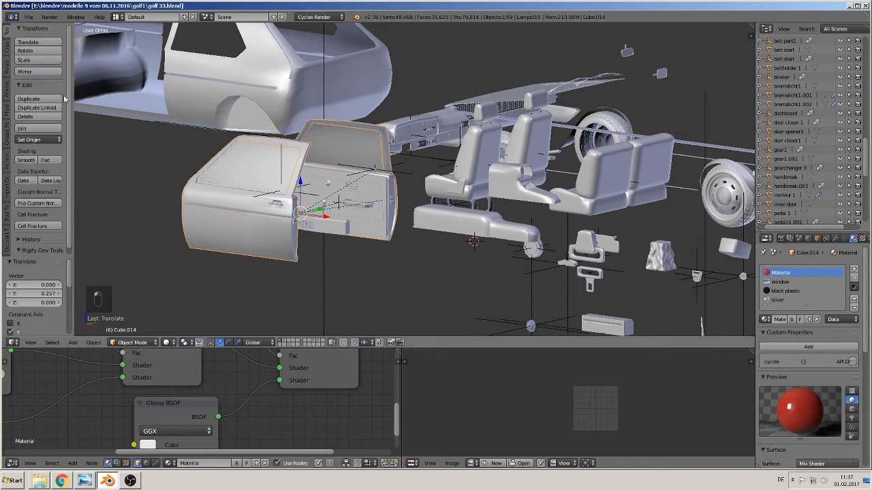
- Move the side mirror beside the front body section by -3.476 along Y towards the doors
{"action": "mouse_move", "coordinate": [260, 142]}
{"action": "middle_mouse_down"}
{"action": "mouse_move", "coordinate": [270, 164]}
{"action": "mouse_move", "coordinate": [266, 157]}
{"action": "middle_mouse_up"}
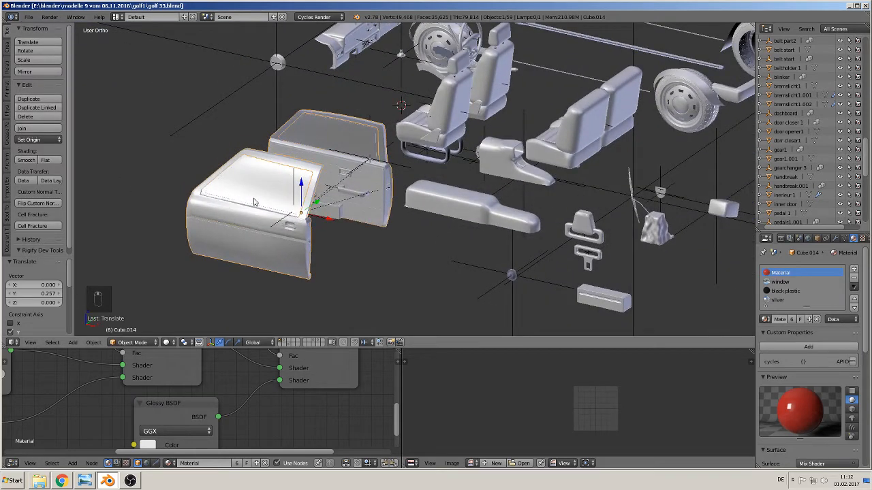
{"action": "scroll", "coordinate": [290, 150], "scroll_direction": "down", "scroll_amount": 4}
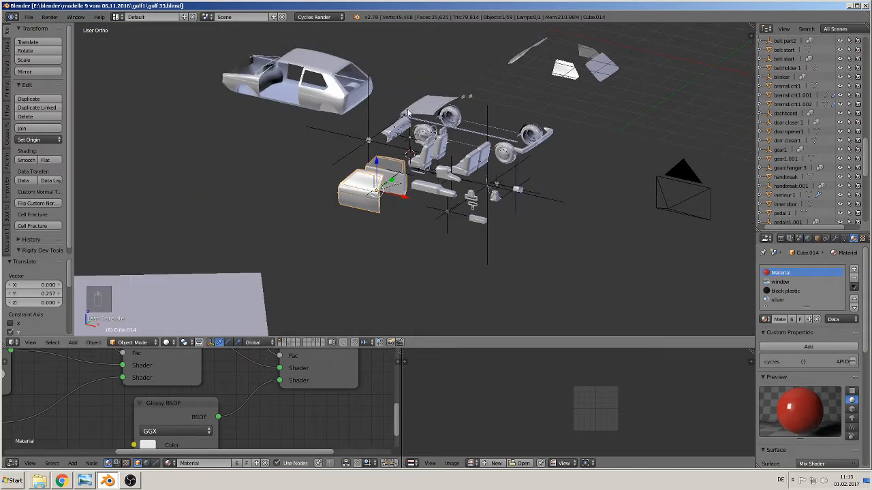
{"action": "scroll", "coordinate": [408, 113], "scroll_direction": "up", "scroll_amount": 2}
{"action": "scroll", "coordinate": [462, 76], "scroll_direction": "up", "scroll_amount": 3}
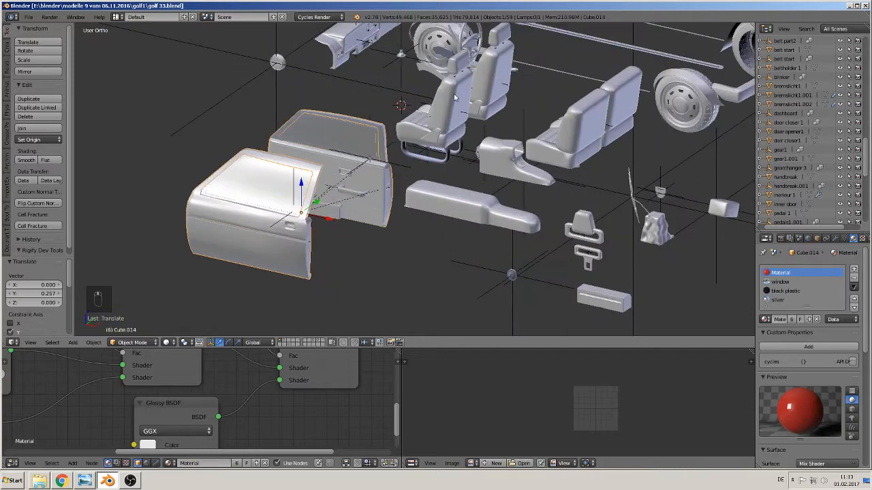
{"action": "middle_click_drag", "start_coordinate": [455, 98], "coordinate": [433, 82]}
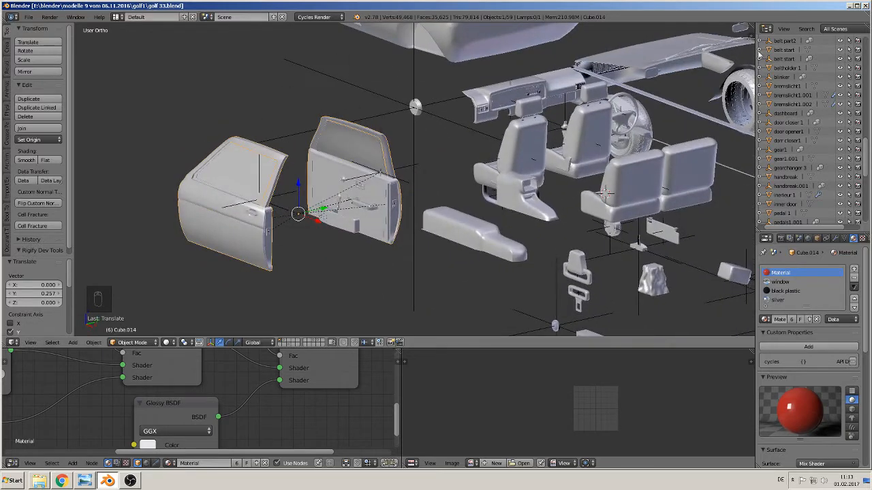
{"action": "right_click", "coordinate": [656, 71]}
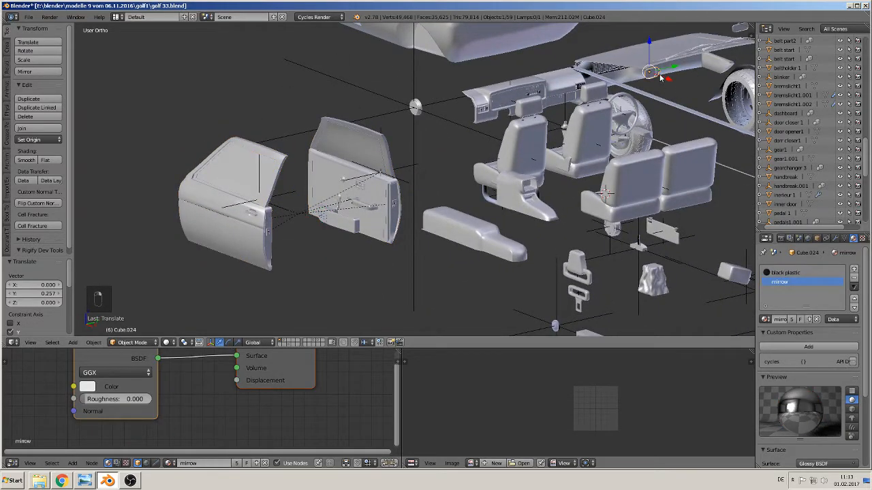
{"action": "scroll", "coordinate": [668, 76], "scroll_direction": "up", "scroll_amount": 2}
{"action": "middle_click_drag", "start_coordinate": [622, 96], "coordinate": [412, 256], "text": "shift"}
{"action": "scroll", "coordinate": [632, 197], "scroll_direction": "up", "scroll_amount": 2}
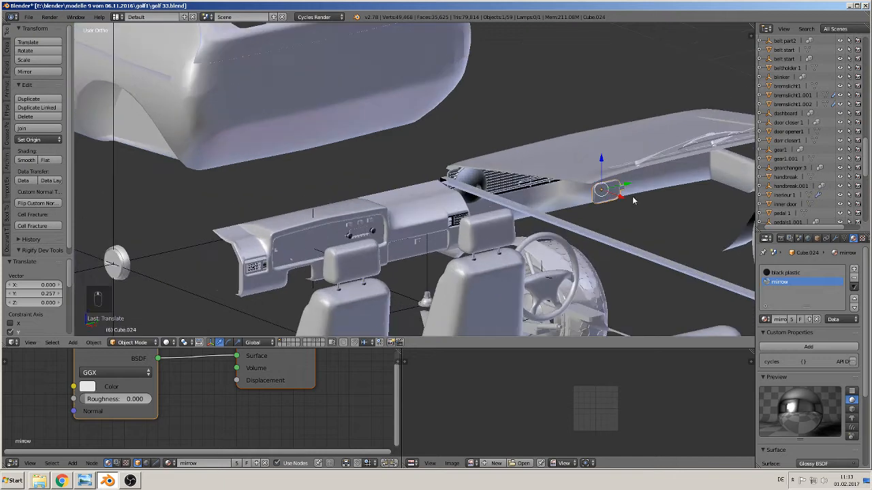
{"action": "left_click_drag", "start_coordinate": [624, 185], "coordinate": [228, 274]}
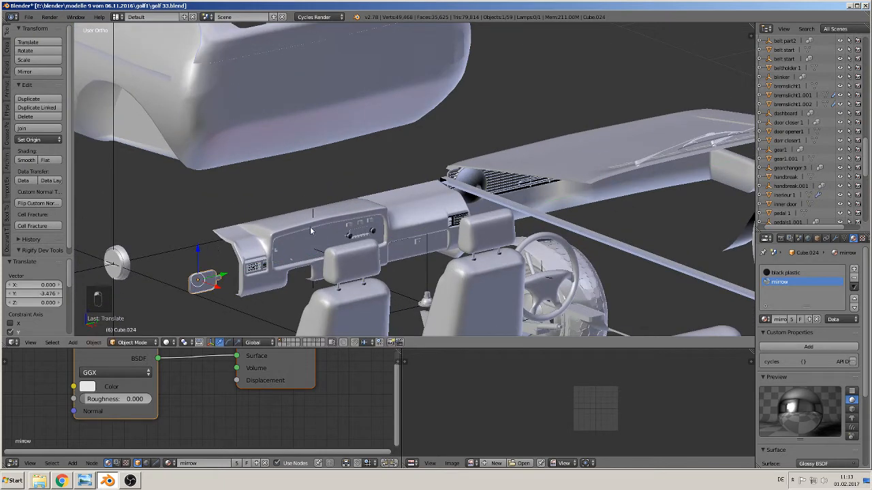
- Move the side mirror further along Y to the outer door and bring it to the front corner of its window
{"action": "middle_click_drag", "start_coordinate": [269, 249], "coordinate": [666, 35], "text": "shift"}
{"action": "left_click_drag", "start_coordinate": [624, 71], "coordinate": [281, 189]}
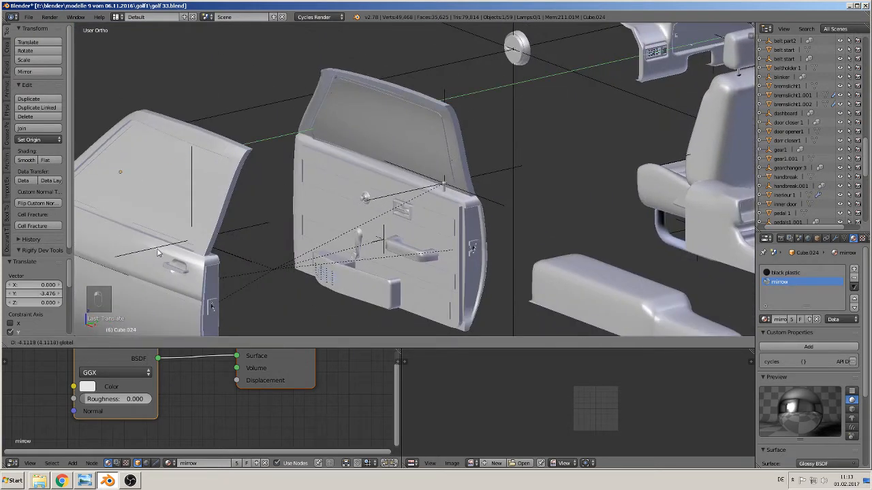
{"action": "left_click_drag", "start_coordinate": [114, 274], "coordinate": [114, 274]}
{"action": "scroll", "coordinate": [115, 275], "scroll_direction": "down", "scroll_amount": 1}
{"action": "middle_click_drag", "start_coordinate": [115, 274], "coordinate": [451, 248], "text": "shift"}
{"action": "middle_click_drag", "start_coordinate": [451, 248], "coordinate": [382, 101]}
{"action": "left_click_drag", "start_coordinate": [427, 123], "coordinate": [458, 147]}
- Fine-tune the side mirror's position at the front window corner and lower it by 0.036 along Z
{"action": "middle_click_drag", "start_coordinate": [458, 147], "coordinate": [401, 109]}
{"action": "scroll", "coordinate": [530, 157], "scroll_direction": "up", "scroll_amount": 2}
{"action": "middle_click_drag", "start_coordinate": [530, 157], "coordinate": [558, 151]}
{"action": "scroll", "coordinate": [555, 150], "scroll_direction": "down", "scroll_amount": 1}
{"action": "left_click_drag", "start_coordinate": [513, 149], "coordinate": [498, 150]}
{"action": "left_click_drag", "start_coordinate": [471, 120], "coordinate": [472, 126]}
- Rotate the side mirror 7.125° about Z and shift it 0.025 along X to fit the door
{"action": "middle_click_drag", "start_coordinate": [472, 126], "coordinate": [476, 220]}
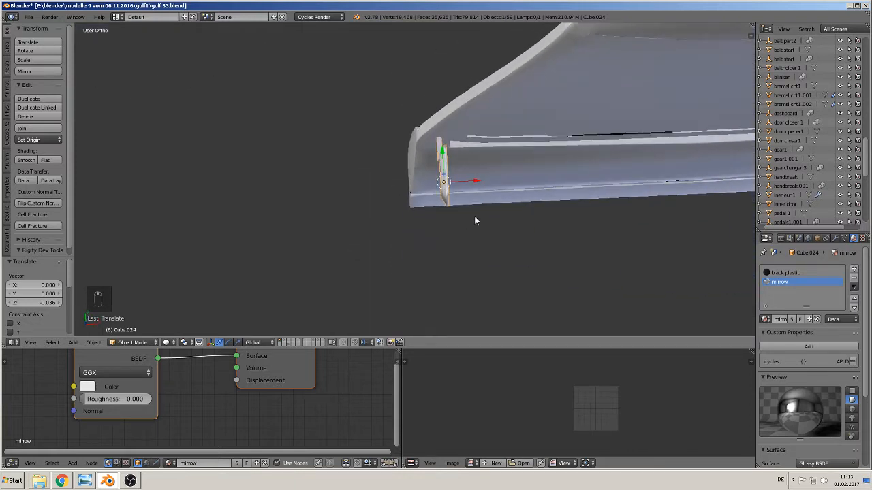
{"action": "key", "text": "r"}
{"action": "key", "text": "z"}
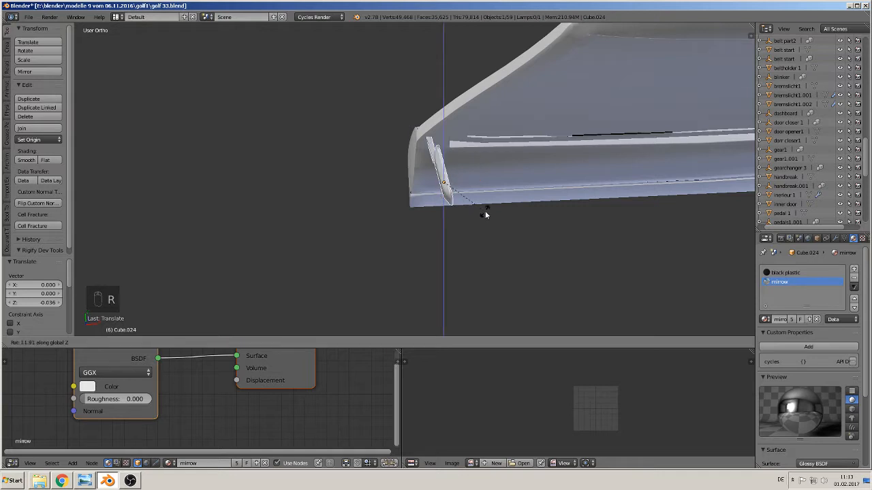
{"action": "left_click", "coordinate": [480, 215]}
{"action": "key", "text": "g"}
{"action": "key", "text": "x"}
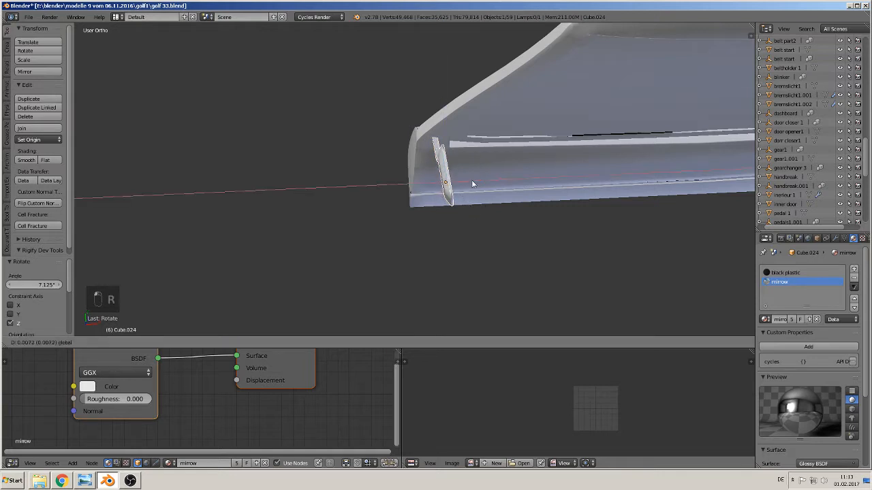
{"action": "left_click", "coordinate": [476, 182]}
- Recalculate the normals of the whole side mirror mesh to make them consistent
{"action": "middle_click_drag", "start_coordinate": [476, 183], "coordinate": [447, 189]}
{"action": "scroll", "coordinate": [418, 182], "scroll_direction": "up", "scroll_amount": 2}
{"action": "scroll", "coordinate": [451, 193], "scroll_direction": "up", "scroll_amount": 3}
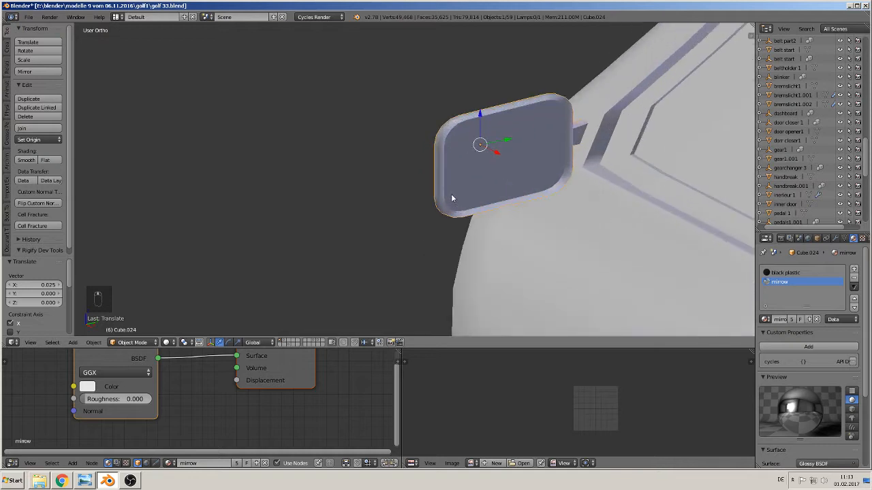
{"action": "scroll", "coordinate": [451, 193], "scroll_direction": "down", "scroll_amount": 5}
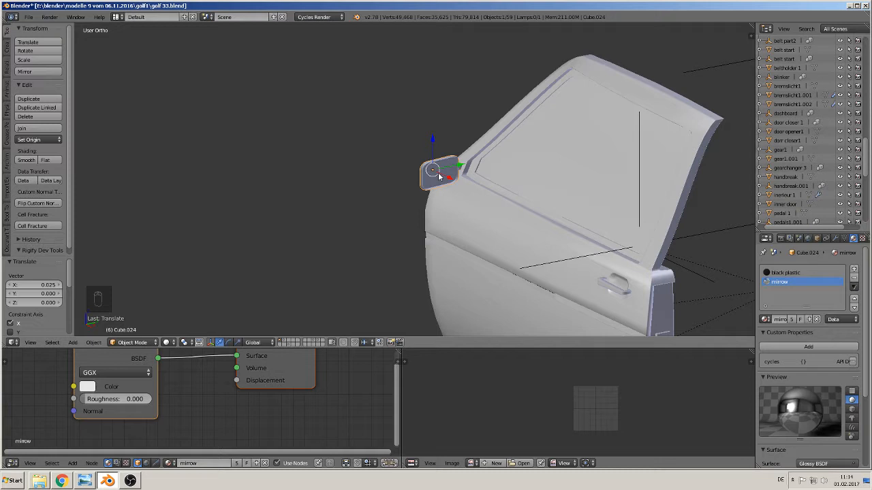
{"action": "key", "text": "Tab"}
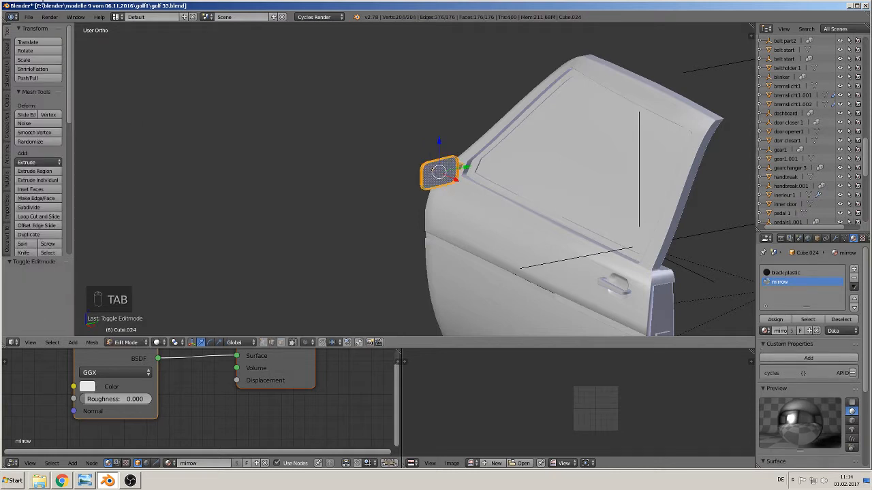
{"action": "left_click", "coordinate": [8, 82]}
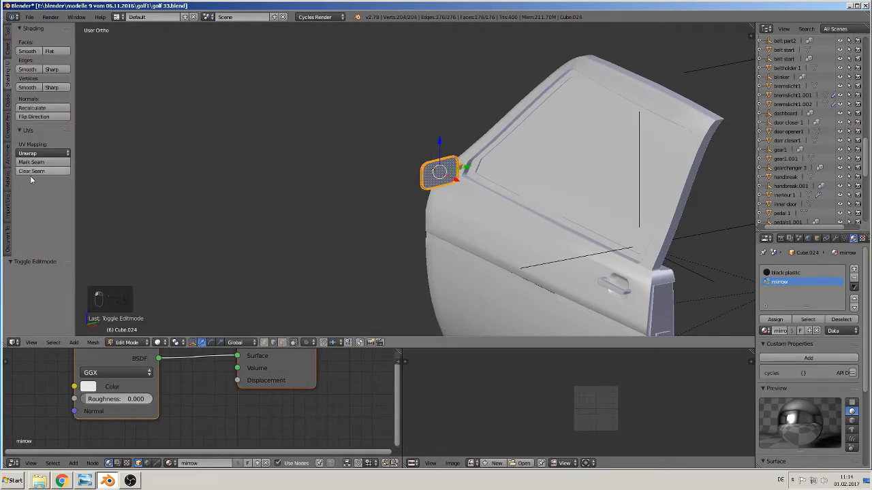
{"action": "left_click", "coordinate": [40, 110]}
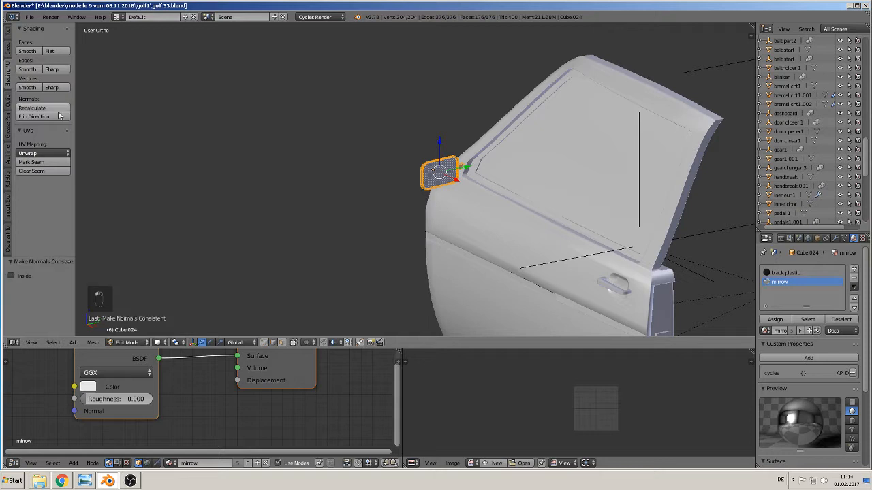
{"action": "key", "text": "Tab"}
{"action": "scroll", "coordinate": [491, 200], "scroll_direction": "up", "scroll_amount": 1}
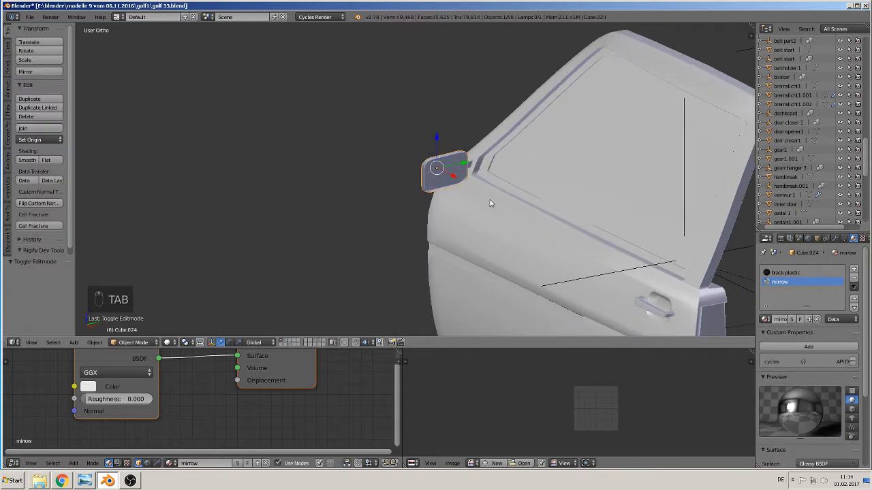
- Try flipping the side mirror's normals, and flip them back to their previous direction
{"action": "key", "text": "Tab"}
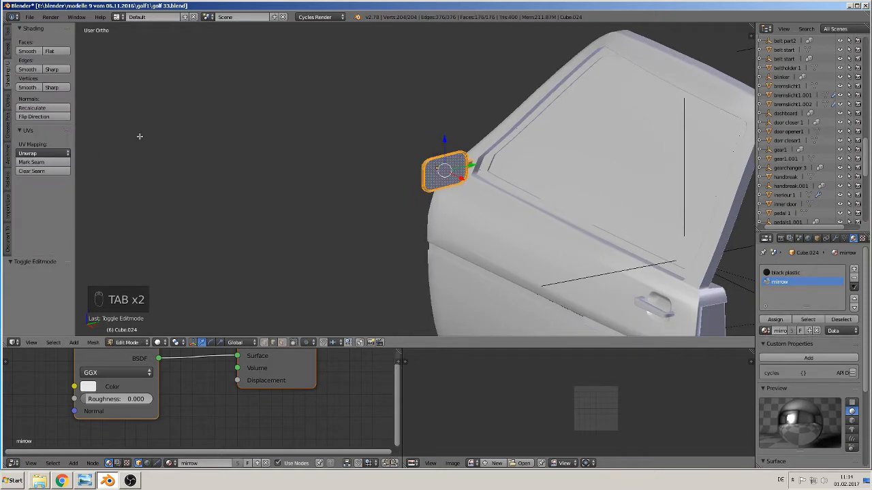
{"action": "left_click", "coordinate": [39, 117]}
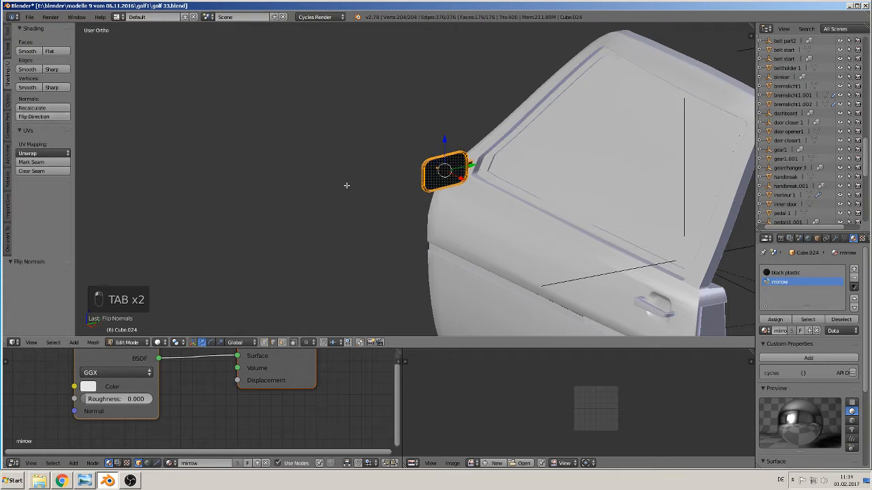
{"action": "key", "text": "Tab"}
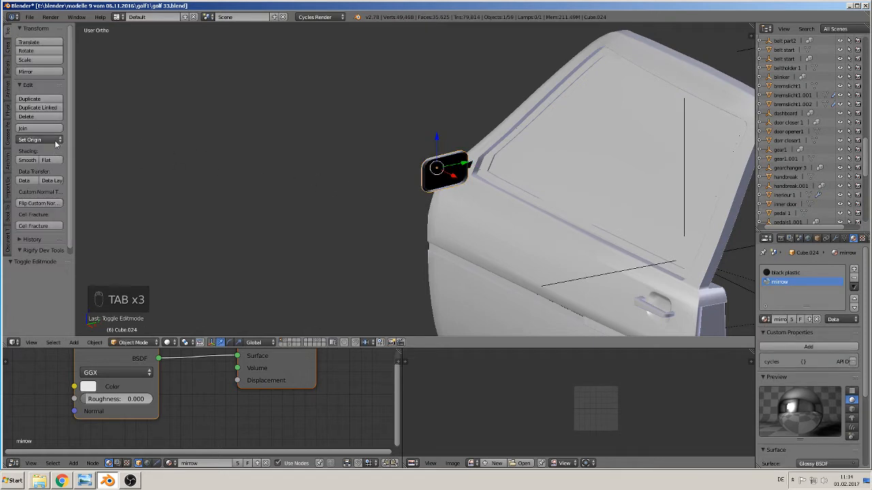
{"action": "key", "text": "Tab"}
{"action": "left_click", "coordinate": [8, 66]}
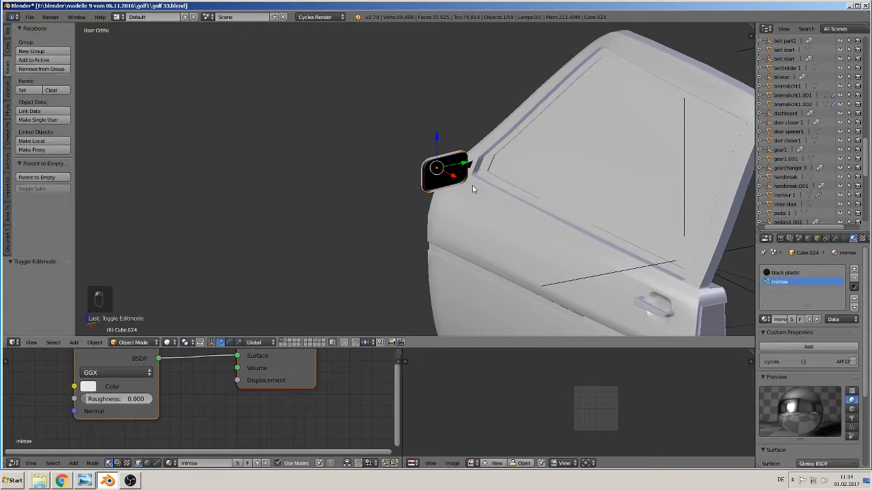
{"action": "key", "text": "Tab"}
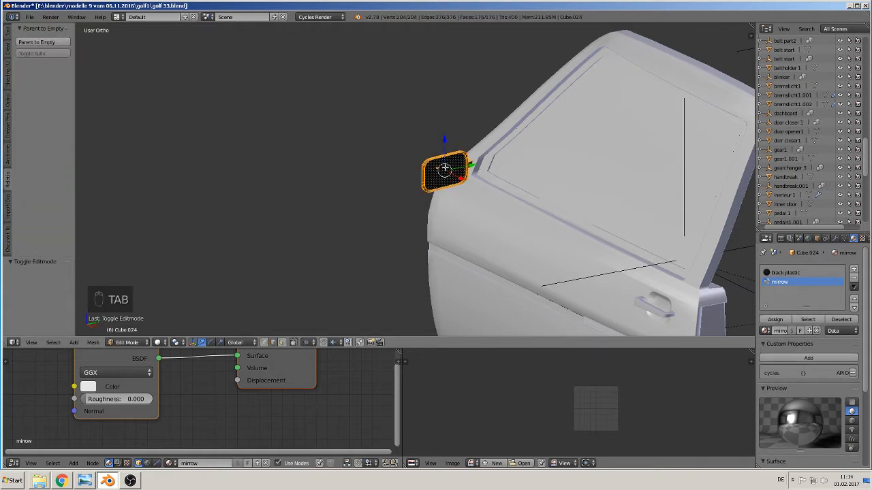
{"action": "left_click", "coordinate": [8, 77]}
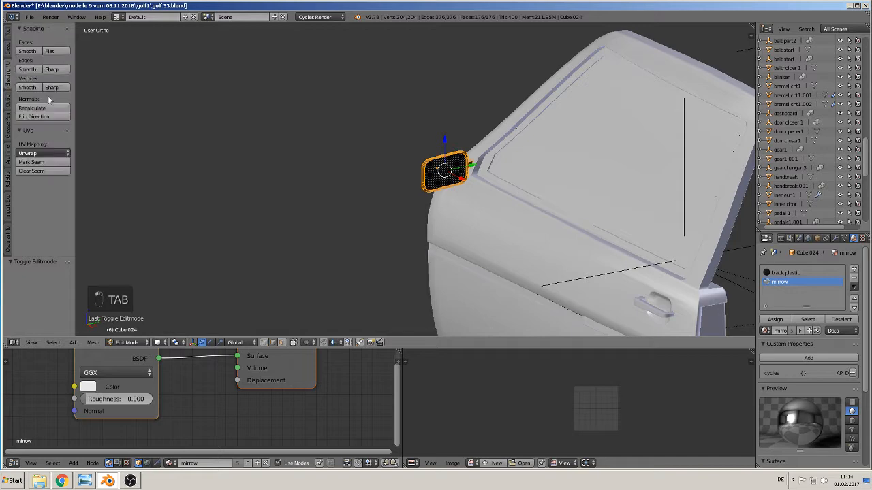
{"action": "left_click", "coordinate": [40, 118]}
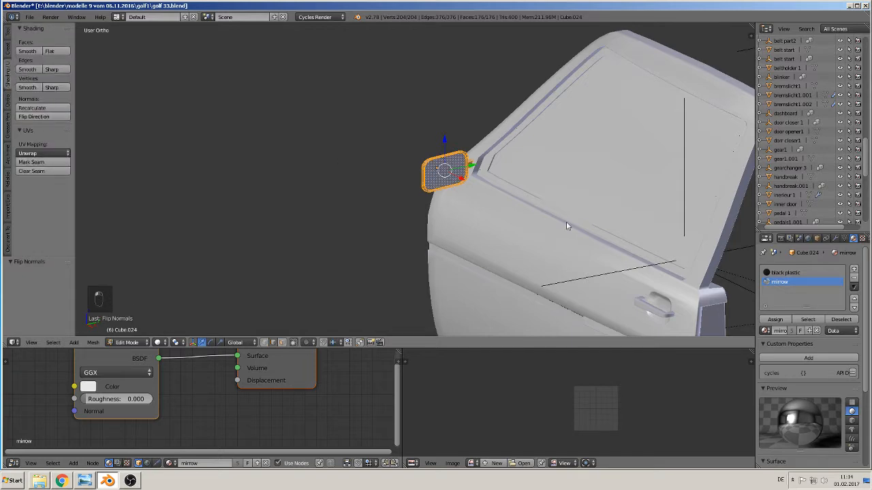
{"action": "key", "text": "Tab"}
- Parent the side mirror to the door object Cube.014 using the Object option
{"action": "middle_click_drag", "start_coordinate": [565, 225], "coordinate": [471, 216]}
{"action": "right_click", "coordinate": [480, 204], "text": "shift"}
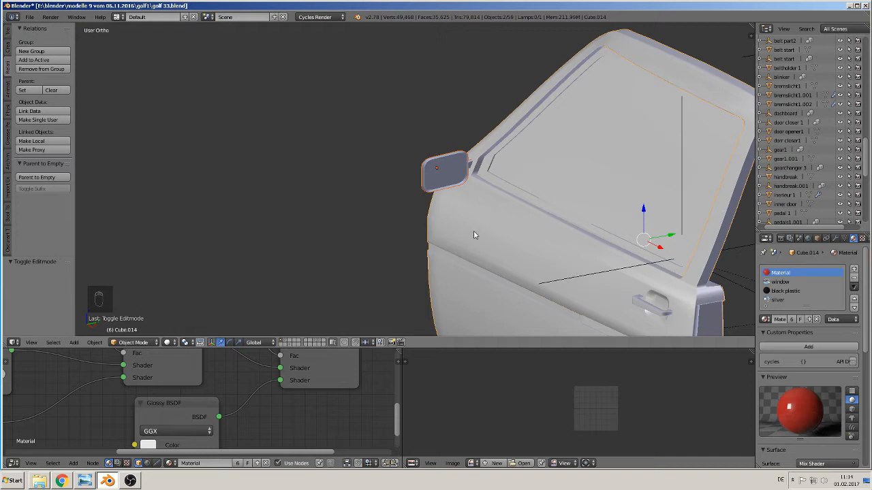
{"action": "key", "text": "ctrl+p"}
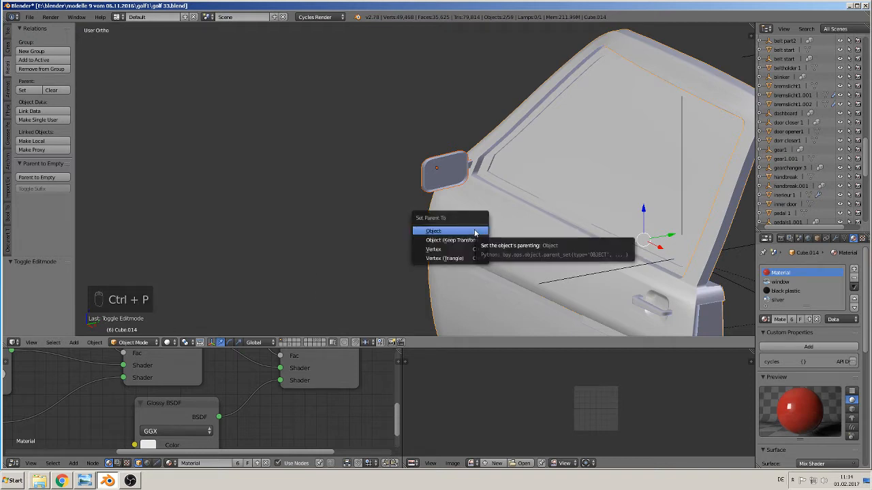
{"action": "left_click", "coordinate": [475, 232]}
- Move the remaining side mirror (Cube.031) along the Y axis over to the other door
{"action": "scroll", "coordinate": [475, 230], "scroll_direction": "down", "scroll_amount": 9}
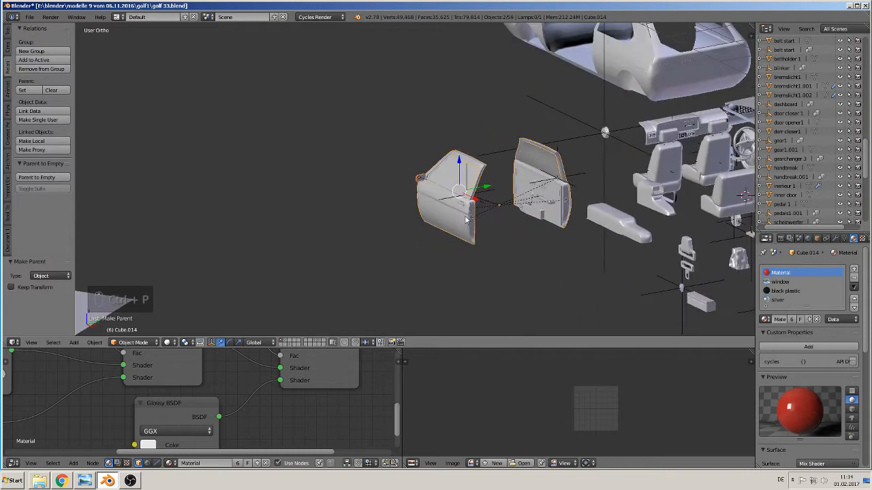
{"action": "middle_click_drag", "start_coordinate": [469, 223], "coordinate": [373, 223]}
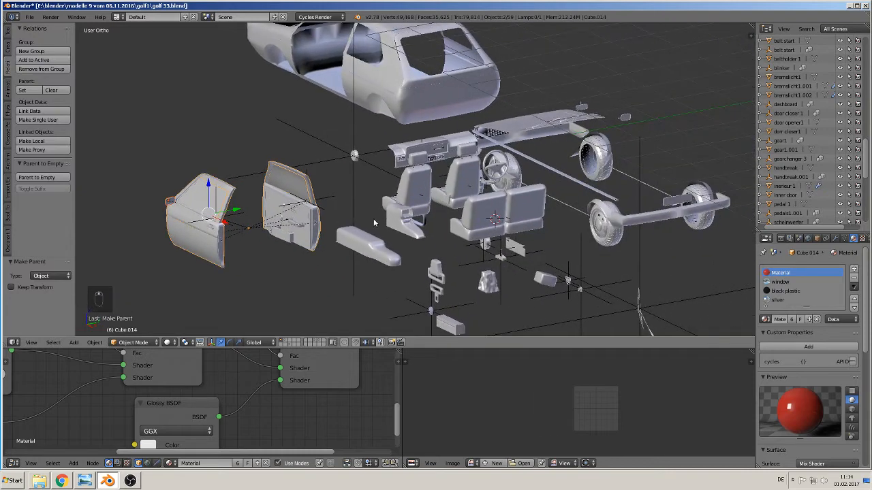
{"action": "right_click", "coordinate": [628, 117]}
{"action": "middle_click_drag", "start_coordinate": [636, 148], "coordinate": [586, 166]}
{"action": "key", "text": "g"}
{"action": "key", "text": "y"}
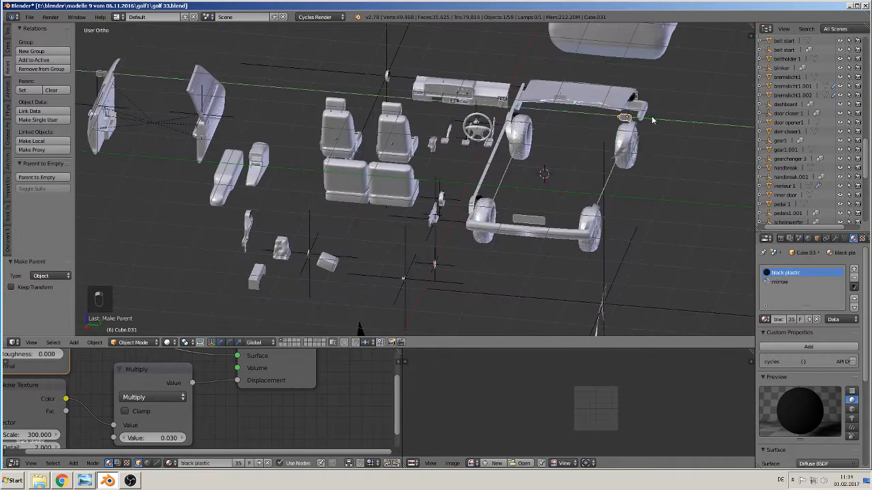
{"action": "left_click_drag", "start_coordinate": [259, 86], "coordinate": [259, 87]}
- Place the mirror at the door's front window corner, shifting it along X, then by -0.047 and 0.043 along Z
{"action": "middle_click_drag", "start_coordinate": [312, 97], "coordinate": [392, 65]}
{"action": "scroll", "coordinate": [481, 266], "scroll_direction": "up", "scroll_amount": 7}
{"action": "scroll", "coordinate": [370, 371], "scroll_direction": "up", "scroll_amount": 4}
{"action": "scroll", "coordinate": [445, 203], "scroll_direction": "up", "scroll_amount": 2}
{"action": "left_click_drag", "start_coordinate": [458, 185], "coordinate": [398, 170]}
{"action": "mouse_move", "coordinate": [398, 171]}
{"action": "middle_mouse_down"}
{"action": "mouse_move", "coordinate": [353, 213]}
{"action": "mouse_move", "coordinate": [389, 170]}
{"action": "middle_mouse_up"}
{"action": "left_click_drag", "start_coordinate": [404, 144], "coordinate": [405, 152]}
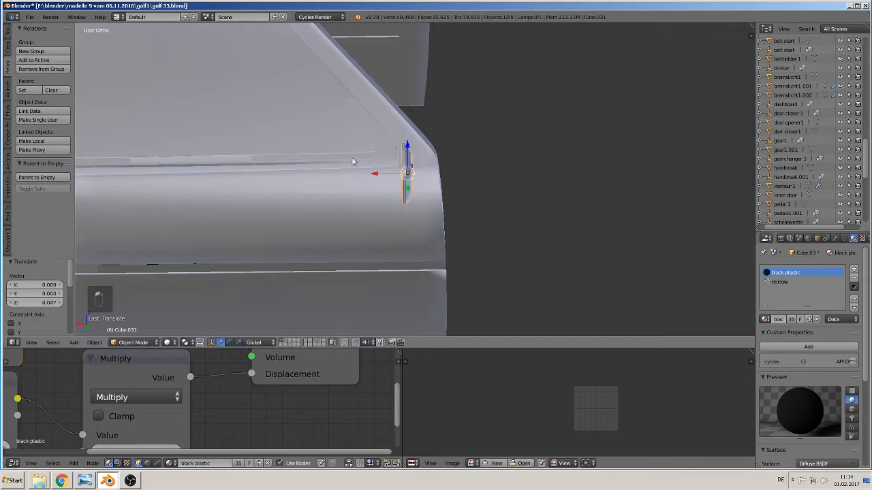
{"action": "middle_click_drag", "start_coordinate": [352, 162], "coordinate": [284, 144]}
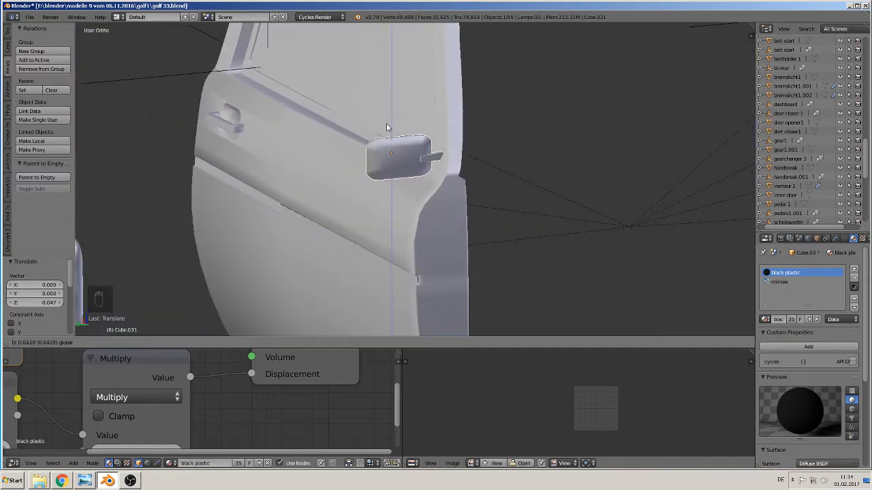
{"action": "left_click_drag", "start_coordinate": [387, 128], "coordinate": [387, 128]}
- Rotate the side mirror -6.226° about Z and shift it 0.012 along X to fit the door
{"action": "middle_click_drag", "start_coordinate": [383, 143], "coordinate": [537, 231]}
{"action": "key", "text": "r"}
{"action": "key", "text": "z"}
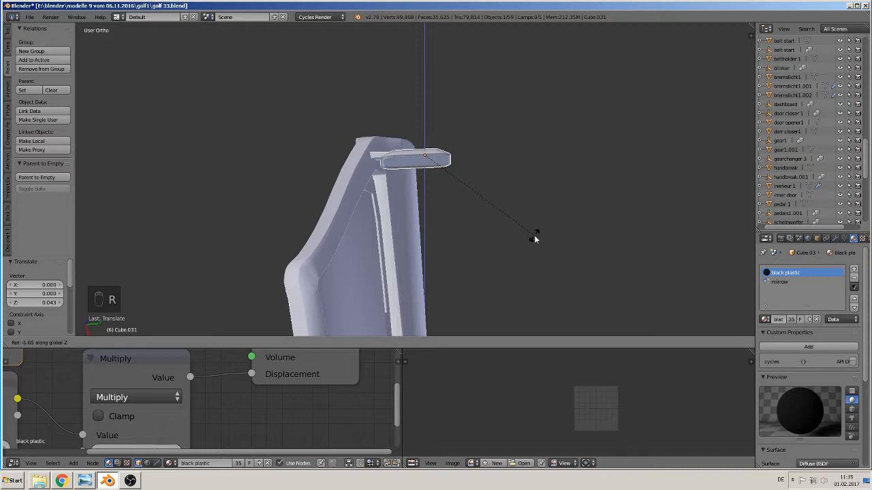
{"action": "left_click", "coordinate": [525, 247]}
{"action": "key", "text": "g"}
{"action": "key", "text": "x"}
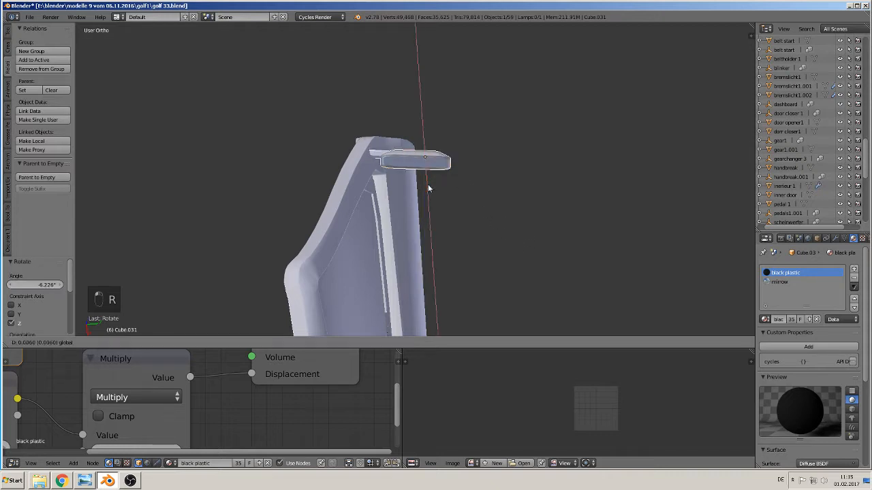
{"action": "left_click", "coordinate": [427, 186]}
- Parent this second side mirror to the door object Cube.014 using the Object option
{"action": "middle_click_drag", "start_coordinate": [427, 185], "coordinate": [580, 142]}
{"action": "right_click", "coordinate": [571, 134], "text": "shift"}
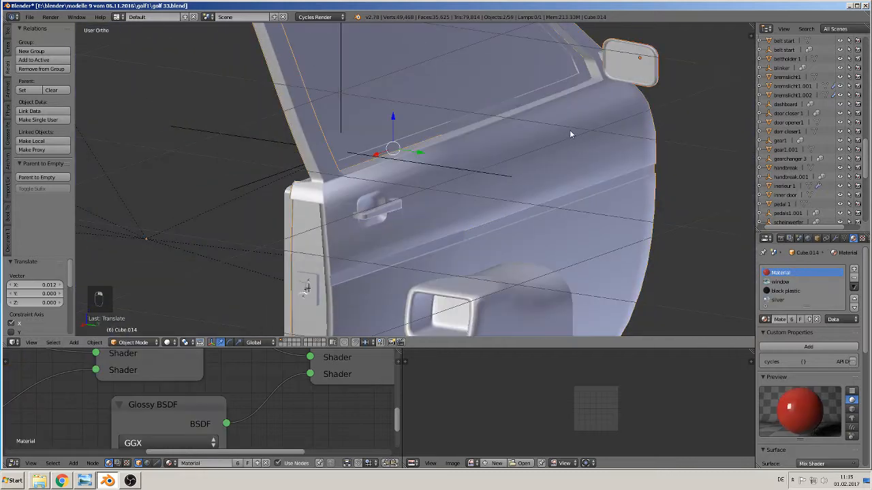
{"action": "key", "text": "ctrl+p"}
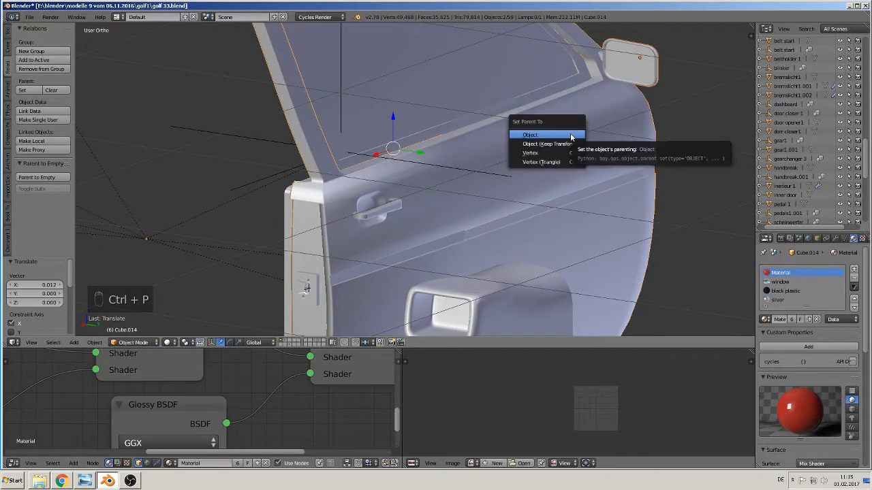
{"action": "left_click", "coordinate": [571, 135]}
{"action": "scroll", "coordinate": [476, 171], "scroll_direction": "down", "scroll_amount": 6}
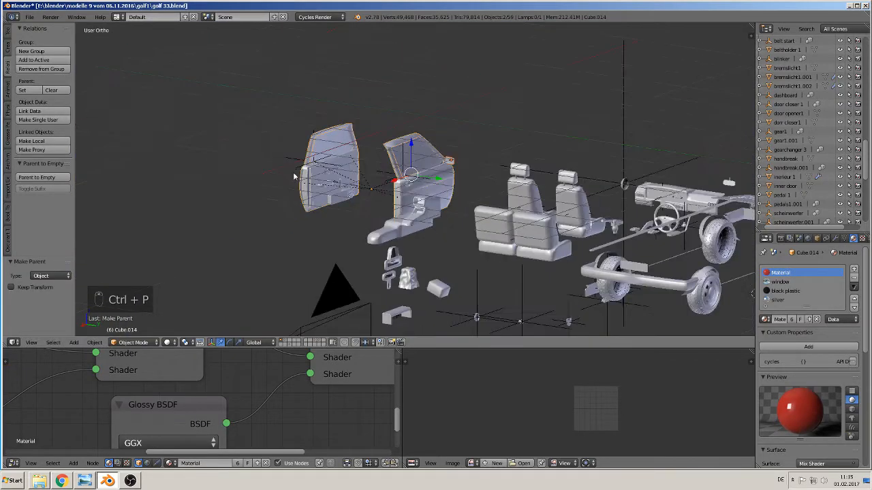
{"action": "scroll", "coordinate": [396, 192], "scroll_direction": "up", "scroll_amount": 3}
{"action": "right_click", "coordinate": [335, 216]}
{"action": "left_click_drag", "start_coordinate": [383, 200], "coordinate": [352, 200]}
{"action": "key", "text": "ctrl+z"}
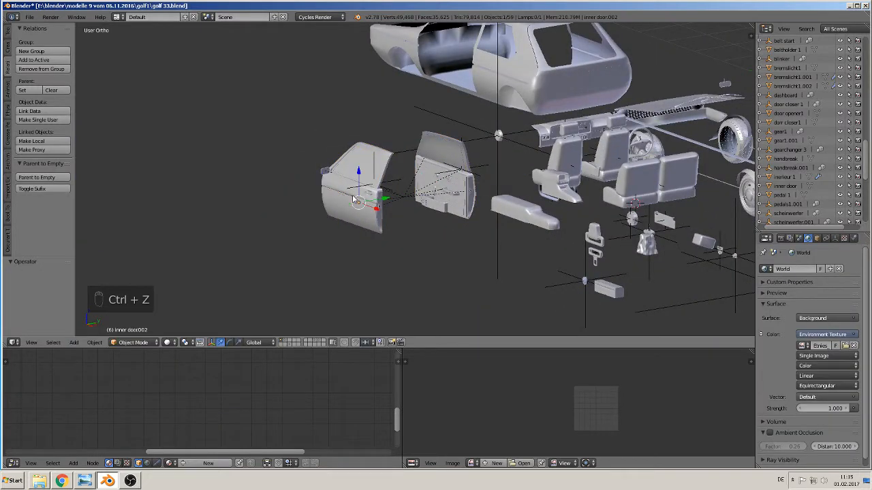
{"action": "key", "text": "ctrl+z"}
- Move the door object Cube.014 with its parented parts -0.606 and a further -0.348 along Y, and save golf 33.blend
{"action": "left_click_drag", "start_coordinate": [436, 197], "coordinate": [381, 203]}
{"action": "scroll", "coordinate": [368, 197], "scroll_direction": "up", "scroll_amount": 6}
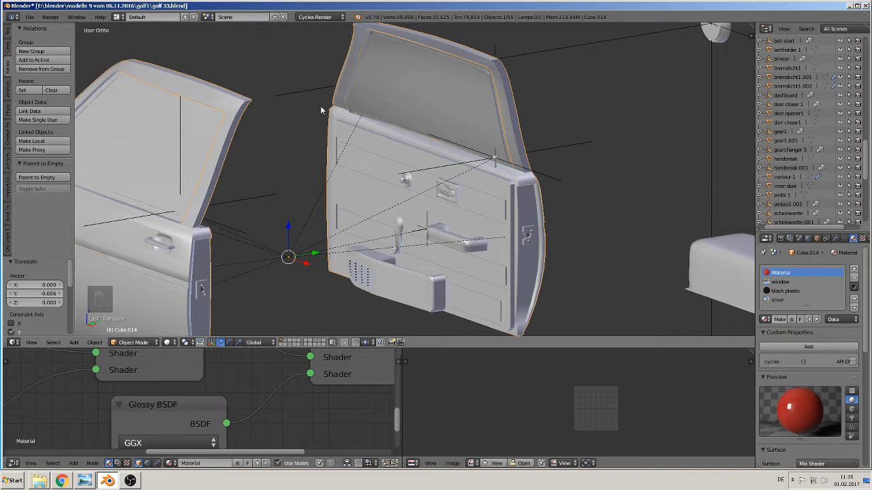
{"action": "scroll", "coordinate": [242, 240], "scroll_direction": "down", "scroll_amount": 3}
{"action": "middle_click_drag", "start_coordinate": [256, 240], "coordinate": [271, 238]}
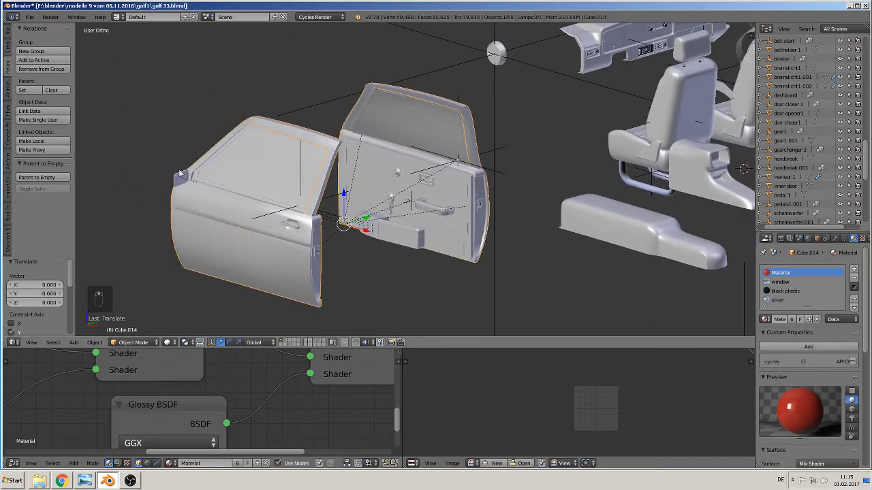
{"action": "mouse_move", "coordinate": [244, 193]}
{"action": "middle_mouse_down"}
{"action": "mouse_move", "coordinate": [168, 199]}
{"action": "mouse_move", "coordinate": [257, 189]}
{"action": "middle_mouse_up"}
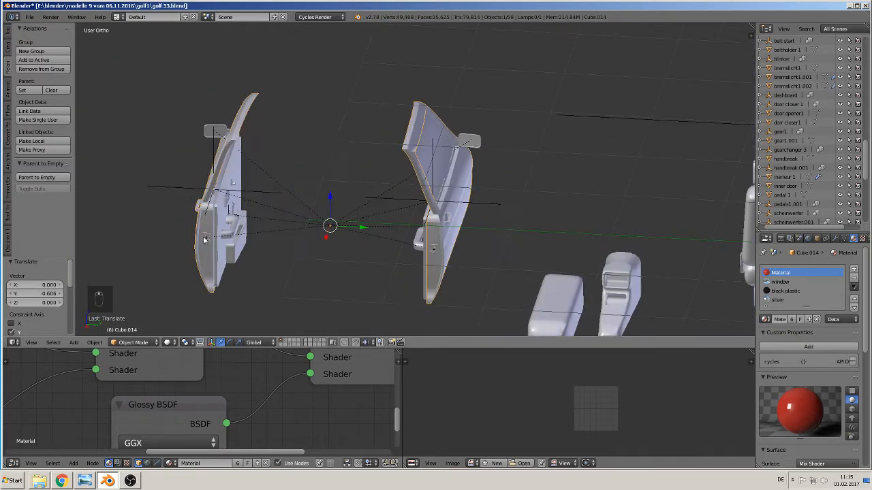
{"action": "left_click_drag", "start_coordinate": [360, 230], "coordinate": [329, 188]}
{"action": "middle_click_drag", "start_coordinate": [330, 188], "coordinate": [320, 170]}
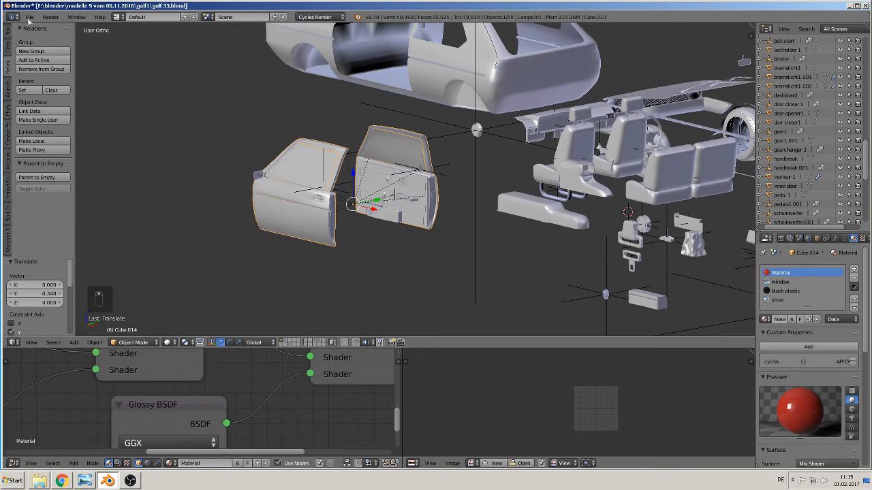
{"action": "left_click", "coordinate": [29, 16]}
{"action": "left_click", "coordinate": [42, 87]}
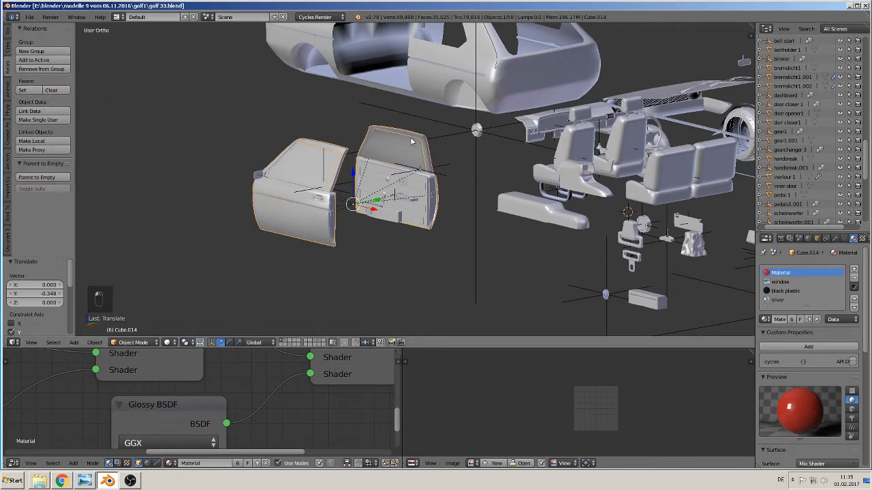
- Examine the laid-out interior parts and select the seat fixture frame under the front seat
{"action": "middle_click_drag", "start_coordinate": [542, 68], "coordinate": [355, 134], "text": "shift"}
{"action": "middle_click_drag", "start_coordinate": [371, 193], "coordinate": [412, 203]}
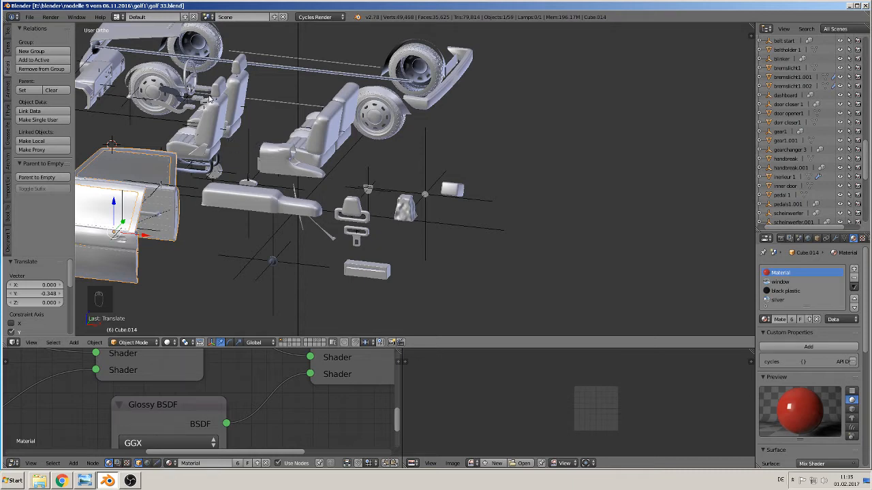
{"action": "middle_click_drag", "start_coordinate": [344, 122], "coordinate": [297, 131]}
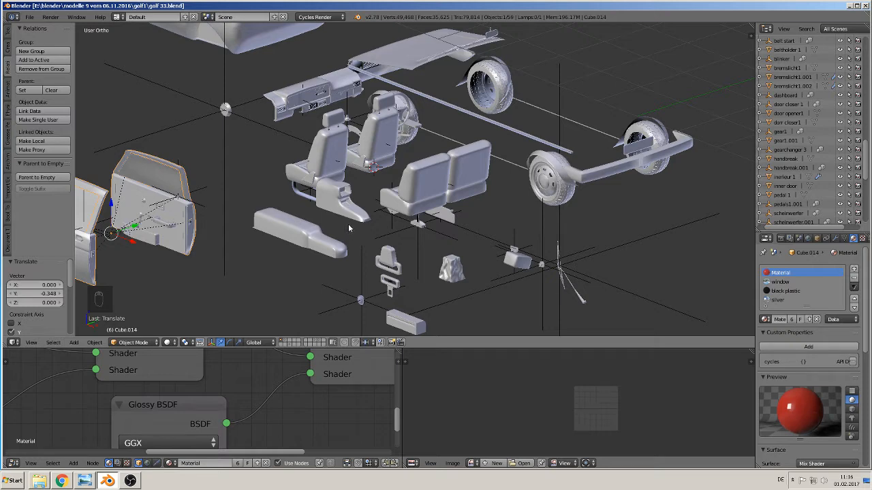
{"action": "scroll", "coordinate": [356, 226], "scroll_direction": "up", "scroll_amount": 1}
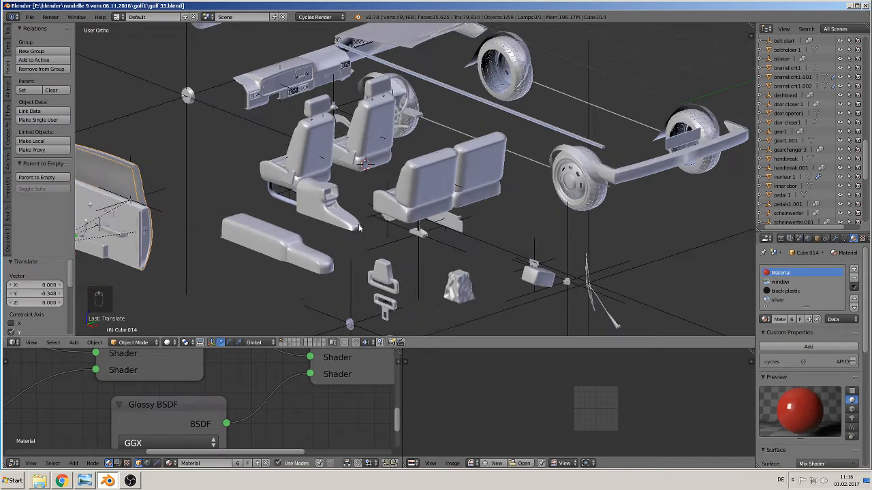
{"action": "scroll", "coordinate": [324, 222], "scroll_direction": "up", "scroll_amount": 2}
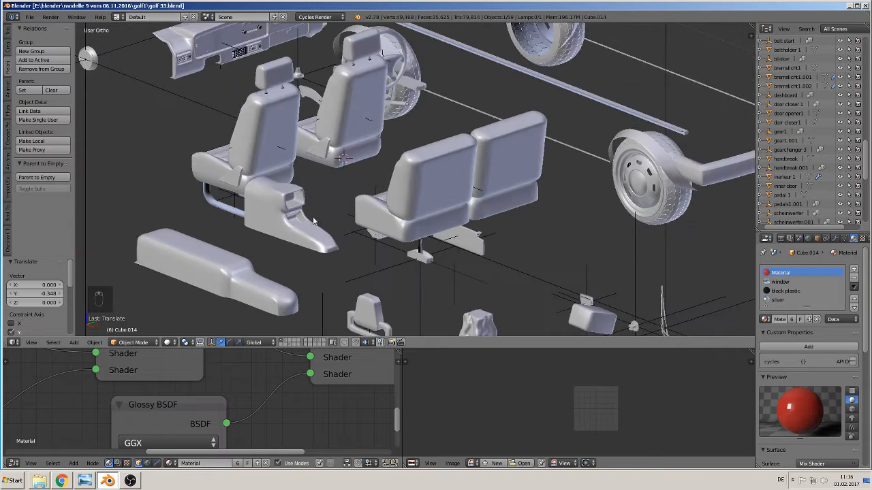
{"action": "middle_click_drag", "start_coordinate": [314, 217], "coordinate": [513, 173], "text": "shift"}
{"action": "scroll", "coordinate": [402, 200], "scroll_direction": "up", "scroll_amount": 4}
{"action": "right_click", "coordinate": [416, 190]}
{"action": "middle_click_drag", "start_coordinate": [416, 194], "coordinate": [504, 96]}
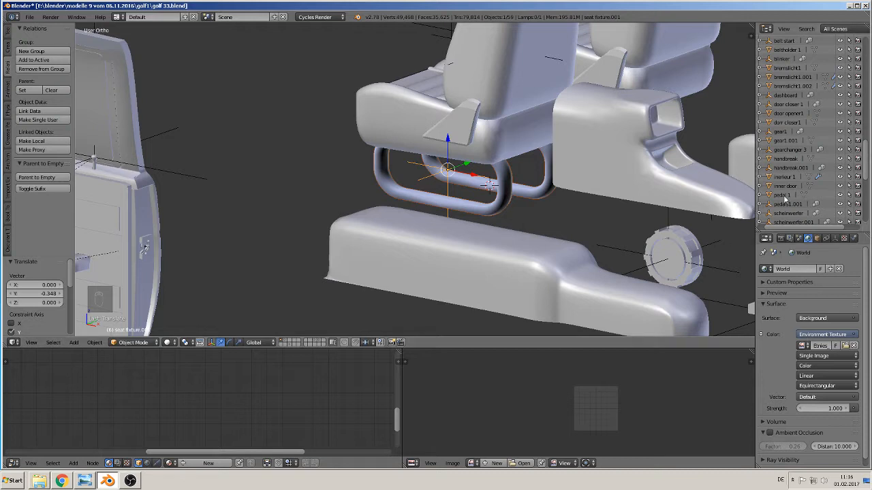
- Show the layer holding the original seat fixture mesh and set the mesh's Solidify thickness to 0.208
{"action": "left_click", "coordinate": [289, 345]}
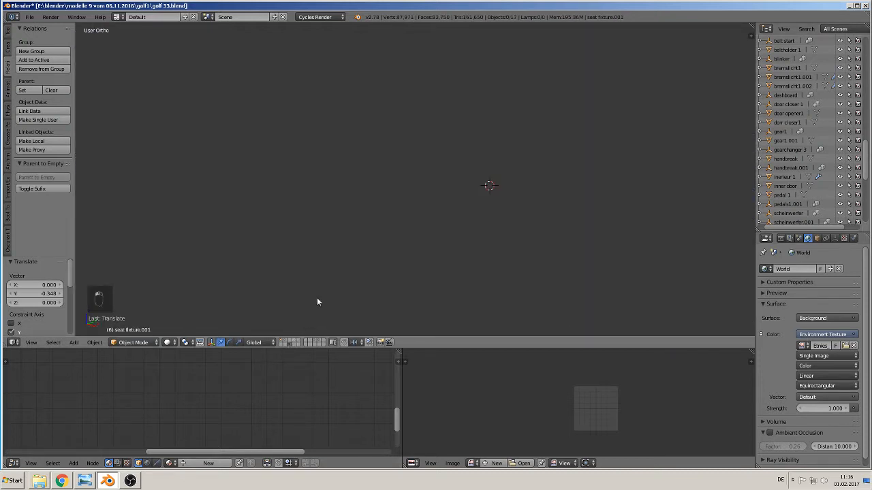
{"action": "middle_click_drag", "start_coordinate": [317, 297], "coordinate": [623, 312]}
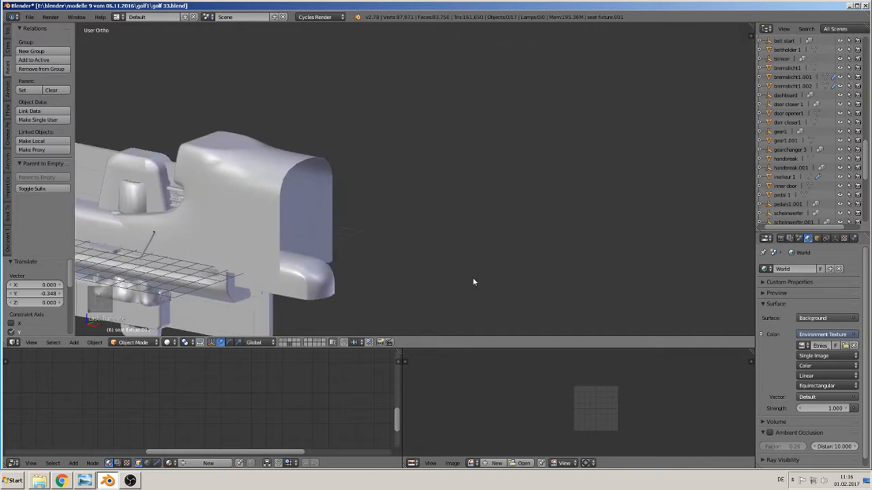
{"action": "left_click", "coordinate": [320, 342]}
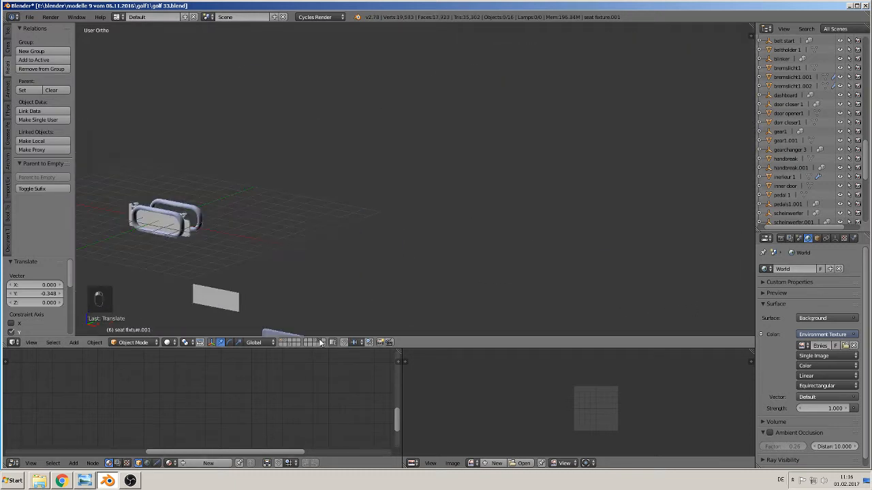
{"action": "middle_click_drag", "start_coordinate": [289, 230], "coordinate": [545, 191], "text": "shift"}
{"action": "scroll", "coordinate": [539, 198], "scroll_direction": "up", "scroll_amount": 9}
{"action": "right_click", "coordinate": [556, 109]}
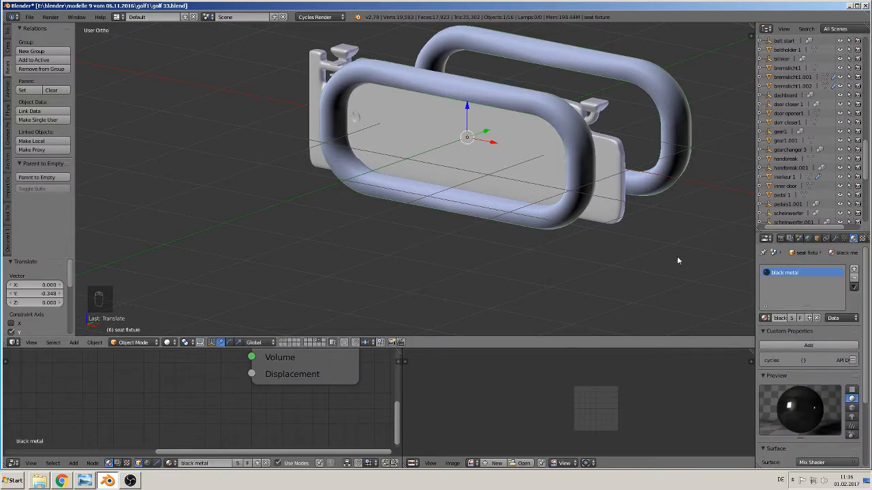
{"action": "left_click", "coordinate": [836, 238]}
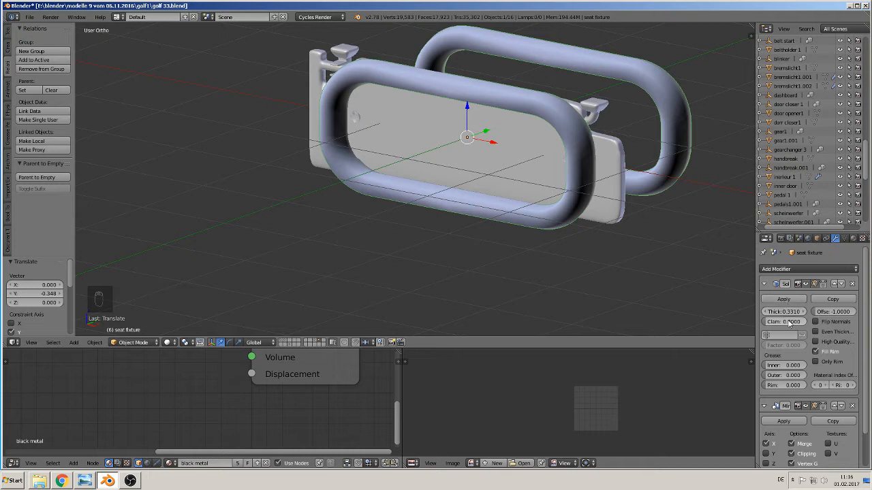
{"action": "left_click_drag", "start_coordinate": [783, 311], "coordinate": [746, 311]}
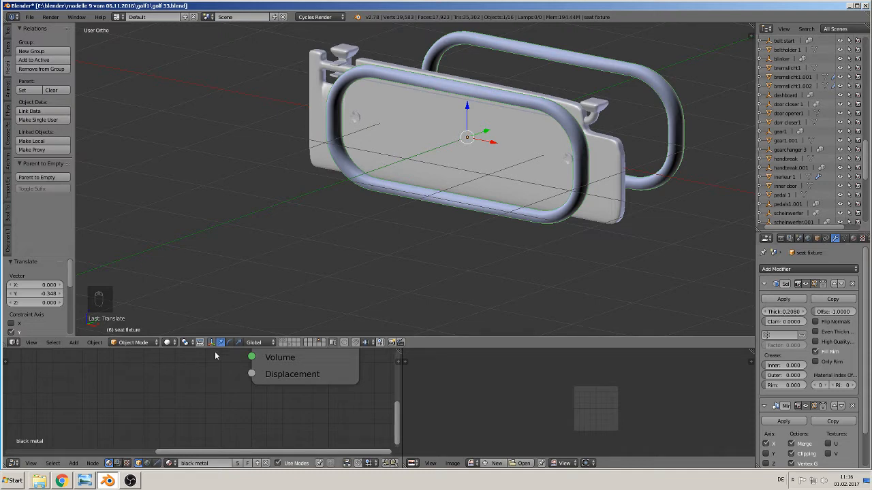
- Return to the layer of laid-out car parts and examine the seat fixture frame under the front seat from several sides
{"action": "key", "text": "KP_Divide"}
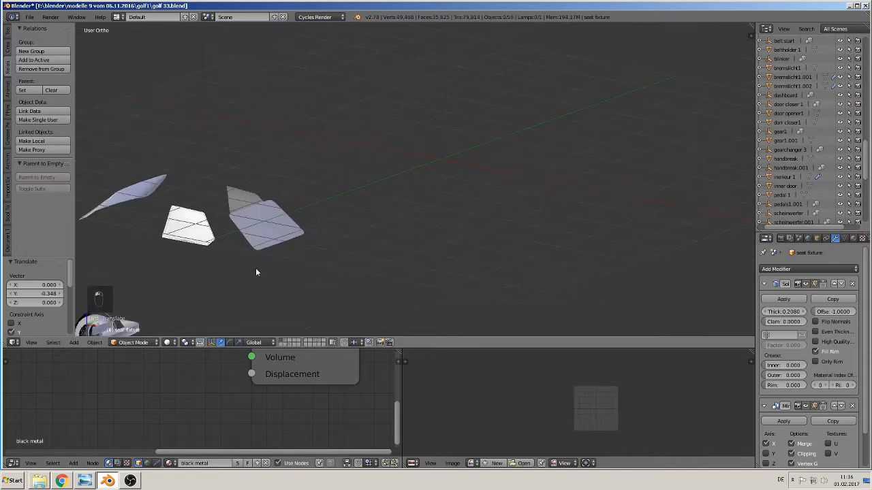
{"action": "middle_click_drag", "start_coordinate": [178, 262], "coordinate": [477, 193], "text": "shift"}
{"action": "scroll", "coordinate": [476, 193], "scroll_direction": "up", "scroll_amount": 7}
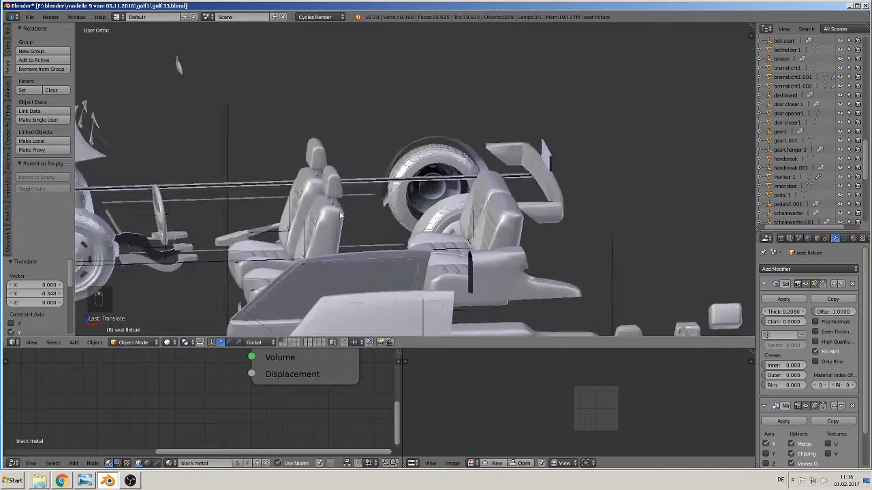
{"action": "middle_click_drag", "start_coordinate": [232, 191], "coordinate": [380, 209]}
{"action": "middle_click_drag", "start_coordinate": [344, 243], "coordinate": [356, 188], "text": "shift"}
{"action": "scroll", "coordinate": [276, 294], "scroll_direction": "up", "scroll_amount": 2}
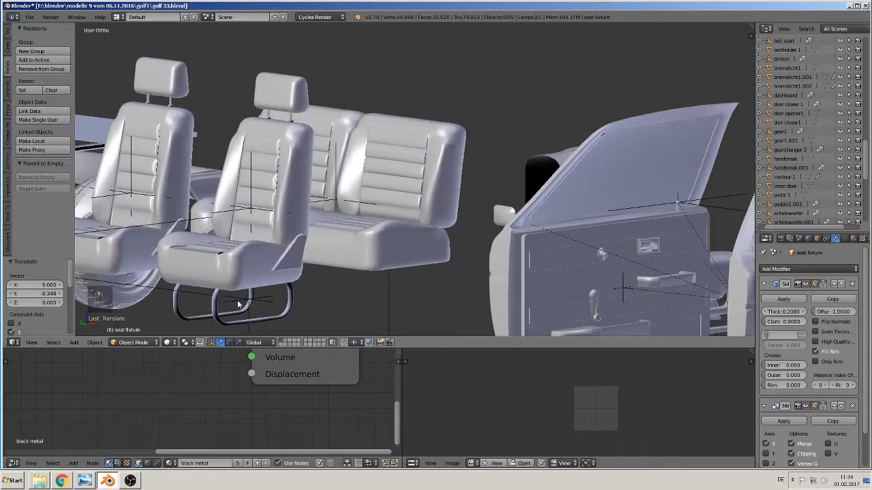
{"action": "middle_click_drag", "start_coordinate": [238, 304], "coordinate": [318, 116]}
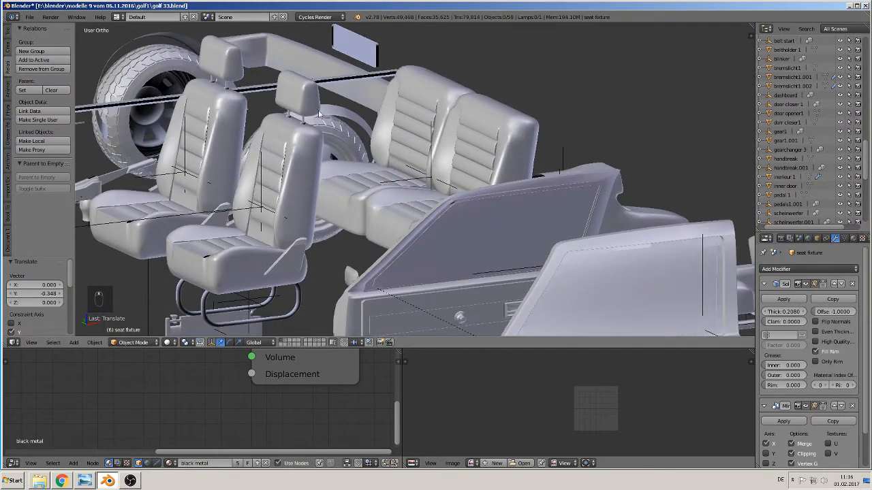
{"action": "middle_click_drag", "start_coordinate": [289, 195], "coordinate": [320, 116], "text": "shift"}
{"action": "middle_click_drag", "start_coordinate": [277, 218], "coordinate": [336, 203]}
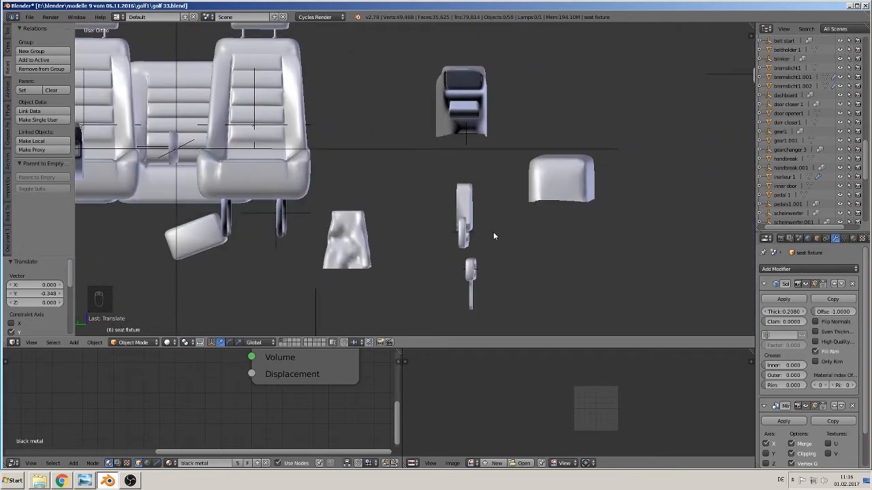
{"action": "middle_click_drag", "start_coordinate": [637, 264], "coordinate": [578, 199], "text": "shift"}
{"action": "middle_click_drag", "start_coordinate": [578, 199], "coordinate": [602, 220]}
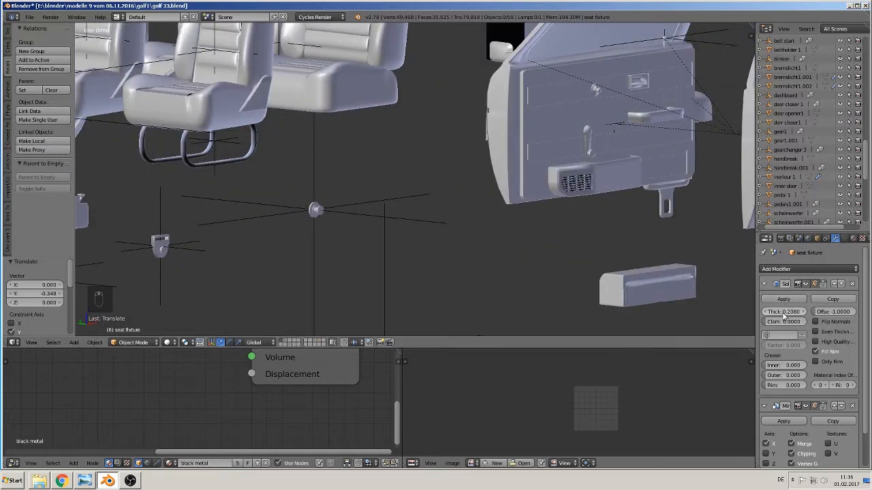
- Set the seat fixture's Solidify thickness to 0.181 and show the layer holding the original mesh
{"action": "left_click_drag", "start_coordinate": [784, 312], "coordinate": [751, 312]}
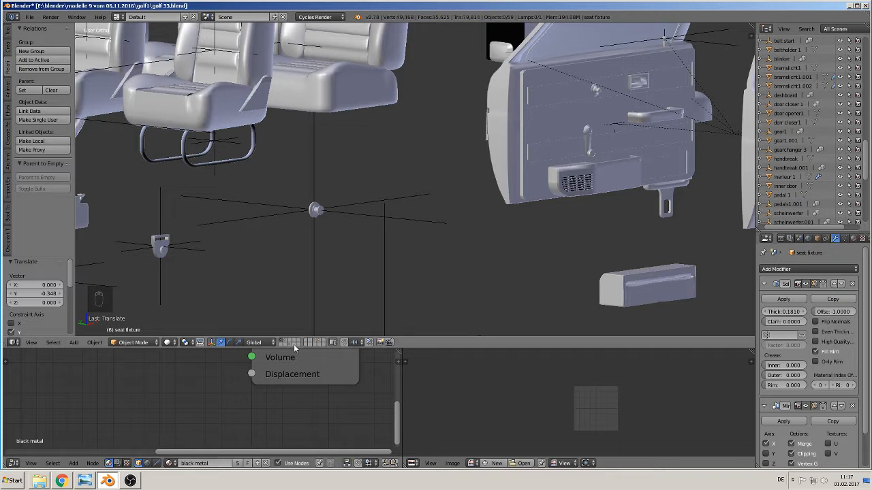
{"action": "left_click", "coordinate": [319, 343]}
{"action": "scroll", "coordinate": [329, 225], "scroll_direction": "down", "scroll_amount": 6}
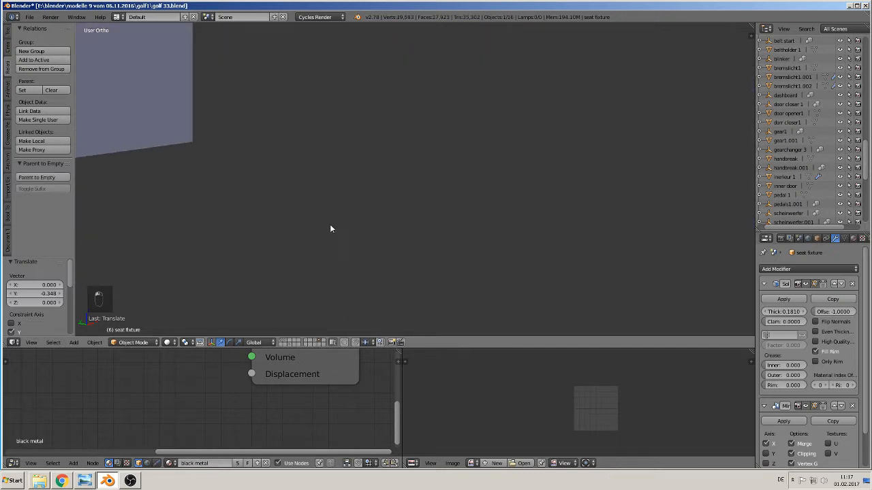
- Move the seat fixture's entire mesh along the Y axis in Edit Mode, away from the flat panel
{"action": "middle_click_drag", "start_coordinate": [213, 151], "coordinate": [139, 165]}
{"action": "middle_click_drag", "start_coordinate": [468, 68], "coordinate": [332, 158], "text": "shift"}
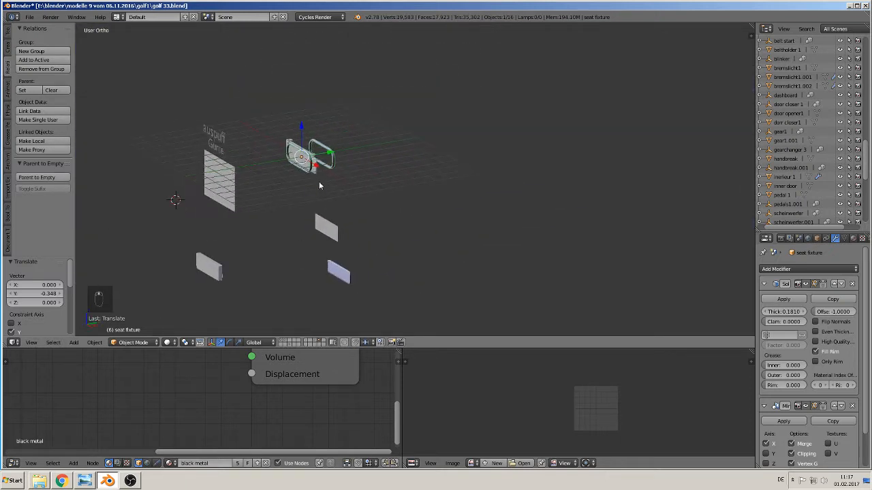
{"action": "scroll", "coordinate": [317, 181], "scroll_direction": "up", "scroll_amount": 6}
{"action": "key", "text": "Tab"}
{"action": "middle_click_drag", "start_coordinate": [211, 137], "coordinate": [459, 224], "text": "shift"}
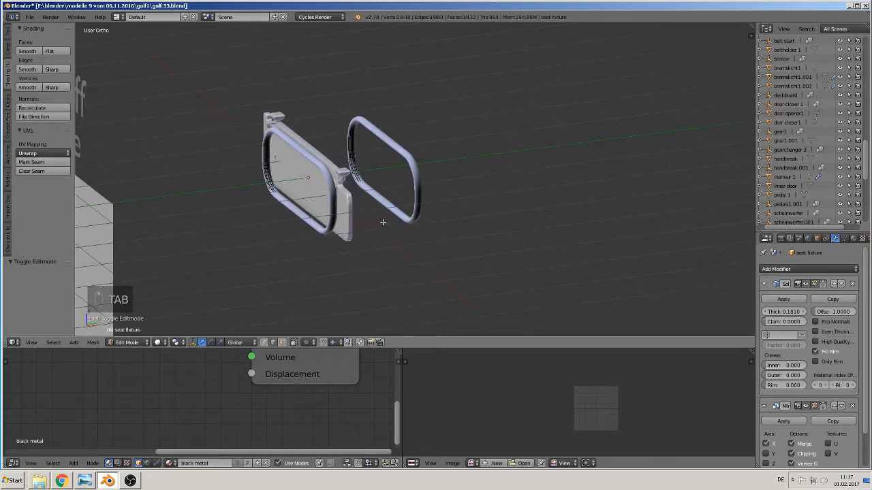
{"action": "key", "text": "a"}
{"action": "key", "text": "a"}
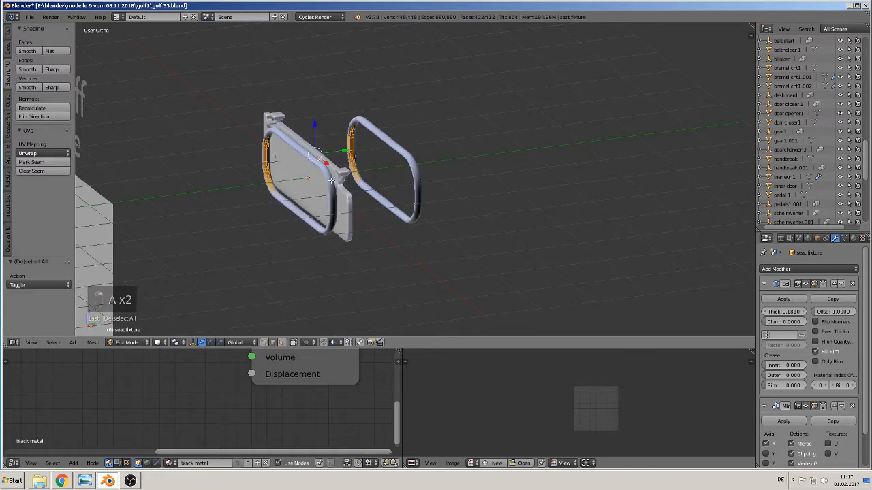
{"action": "key", "text": "a"}
{"action": "key", "text": "a"}
{"action": "left_click_drag", "start_coordinate": [345, 148], "coordinate": [440, 145]}
- Widen the gap between the two frames by moving the one nearer the flat panel -0.857 along Y, and return to Object Mode
{"action": "scroll", "coordinate": [449, 154], "scroll_direction": "up", "scroll_amount": 3}
{"action": "key", "text": "a"}
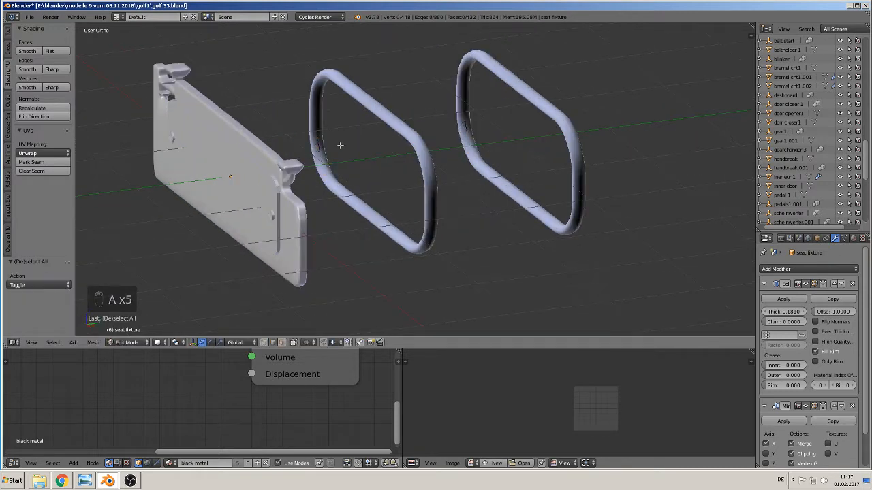
{"action": "key", "text": "l"}
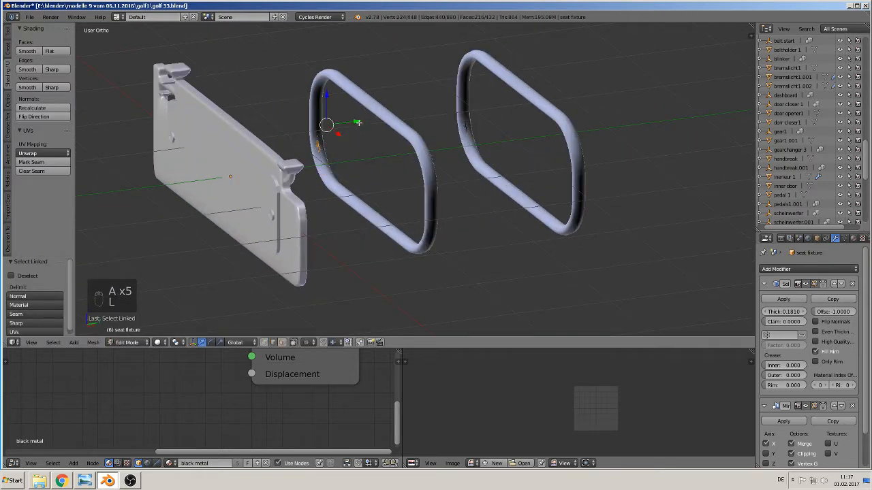
{"action": "left_click_drag", "start_coordinate": [359, 123], "coordinate": [277, 133]}
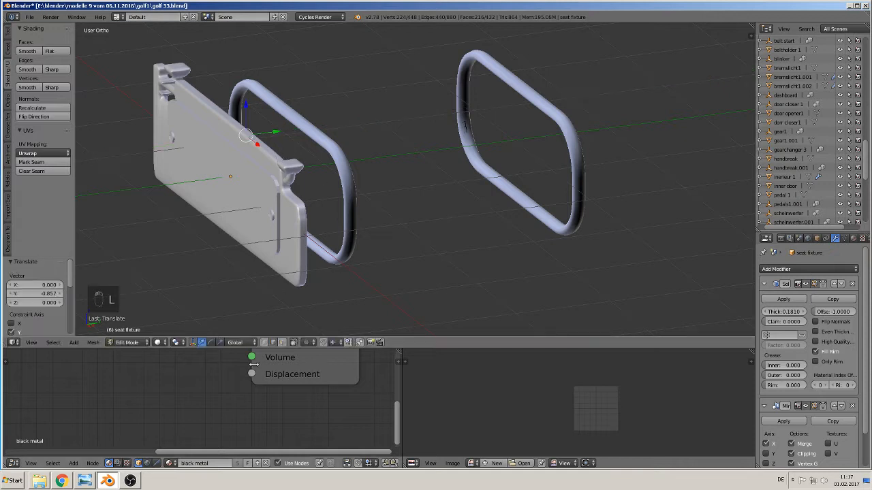
{"action": "key", "text": "Tab"}
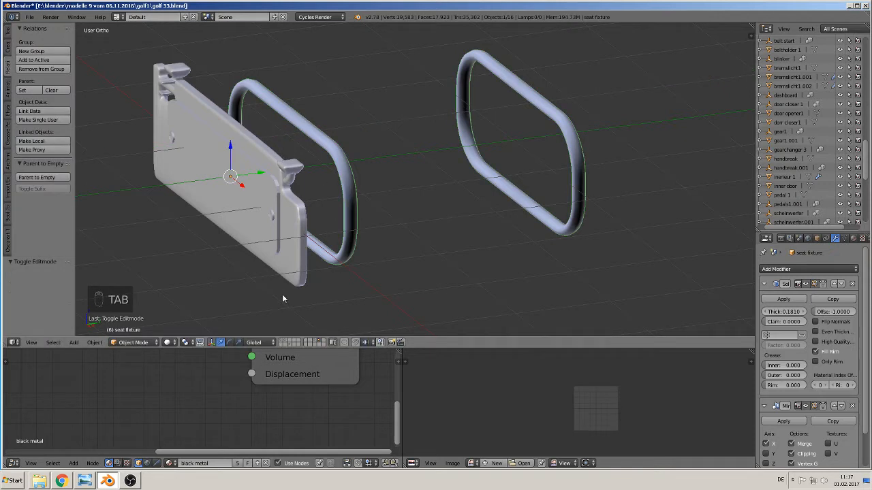
- Show the layer of laid-out car parts and shift the seat fixture along Y until it is centred under the front seat
{"action": "left_click", "coordinate": [282, 340]}
{"action": "middle_click_drag", "start_coordinate": [319, 307], "coordinate": [414, 146]}
{"action": "scroll", "coordinate": [408, 288], "scroll_direction": "down", "scroll_amount": 9}
{"action": "scroll", "coordinate": [415, 161], "scroll_direction": "up", "scroll_amount": 3}
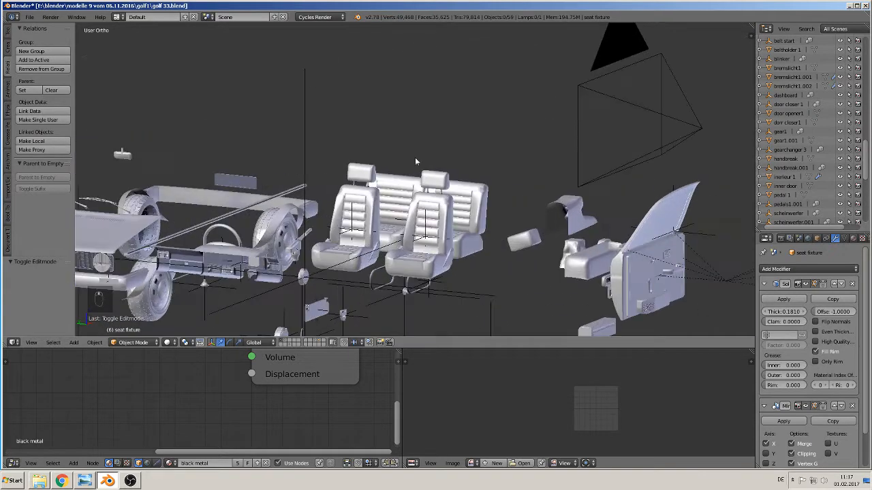
{"action": "scroll", "coordinate": [441, 194], "scroll_direction": "up", "scroll_amount": 3}
{"action": "middle_click_drag", "start_coordinate": [424, 281], "coordinate": [440, 230], "text": "shift"}
{"action": "right_click", "coordinate": [442, 200]}
{"action": "key", "text": "g"}
{"action": "key", "text": "y"}
{"action": "left_click", "coordinate": [482, 207]}
{"action": "key", "text": "g"}
{"action": "key", "text": "y"}
{"action": "left_click", "coordinate": [492, 203]}
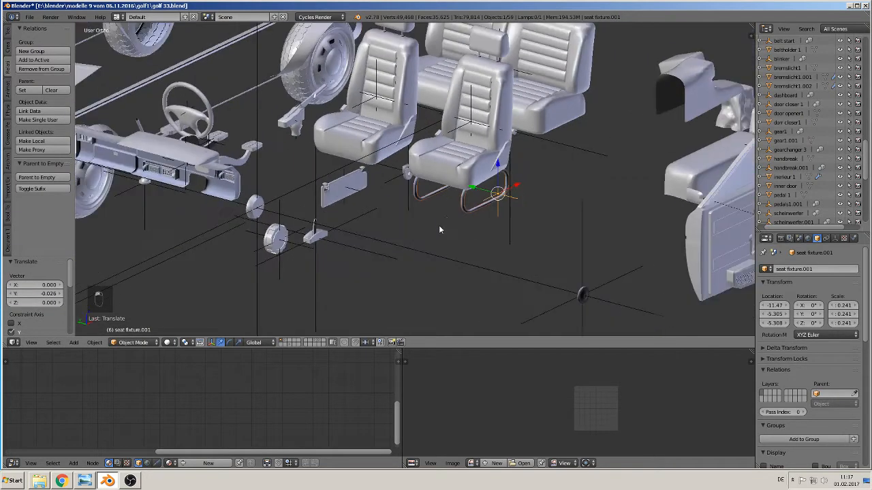
- Duplicate the seat fixture along Y and centre the copy under the other front seat
{"action": "key", "text": "shift+d"}
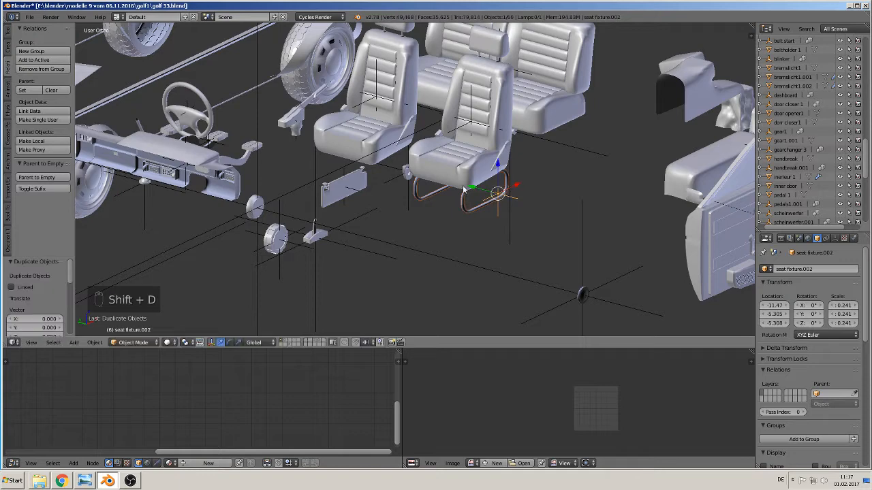
{"action": "key", "text": "y"}
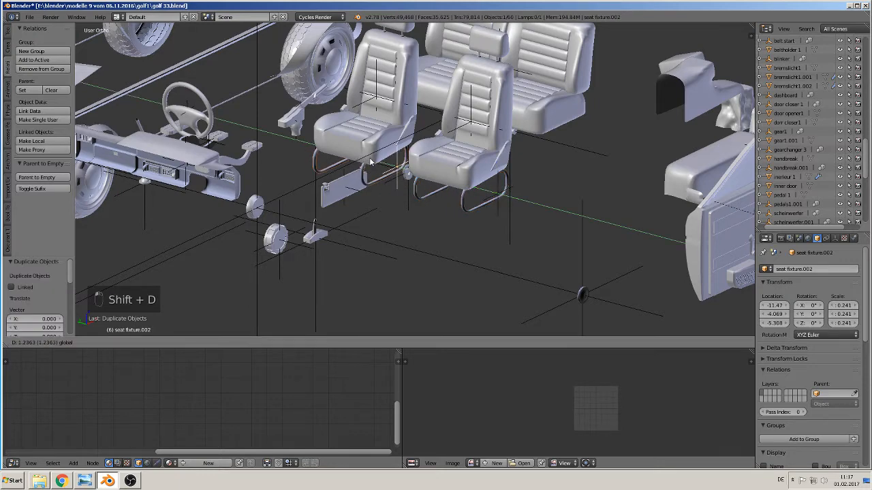
{"action": "left_click", "coordinate": [392, 160]}
{"action": "middle_click_drag", "start_coordinate": [392, 160], "coordinate": [354, 189]}
{"action": "key", "text": "g"}
{"action": "key", "text": "y"}
{"action": "left_click", "coordinate": [398, 154]}
{"action": "key", "text": "a"}
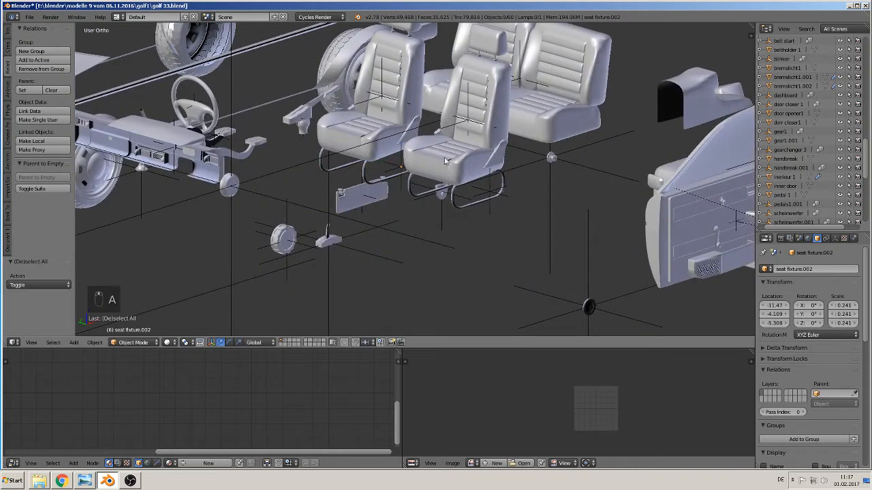
- Select the round seat controller knob and place it between the two front seats in top view, about 0.562 in X and -1.301 in Y away
{"action": "scroll", "coordinate": [411, 174], "scroll_direction": "down", "scroll_amount": 2}
{"action": "scroll", "coordinate": [408, 217], "scroll_direction": "up", "scroll_amount": 4}
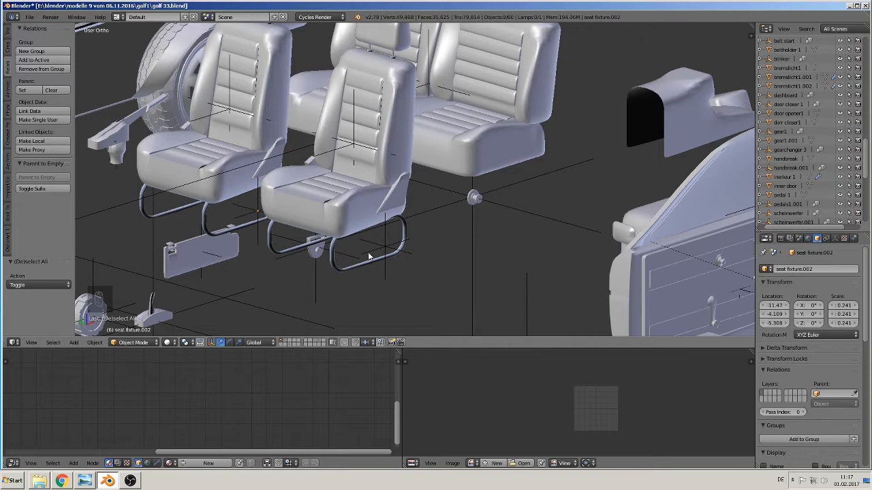
{"action": "scroll", "coordinate": [368, 256], "scroll_direction": "down", "scroll_amount": 1}
{"action": "scroll", "coordinate": [423, 265], "scroll_direction": "down", "scroll_amount": 3}
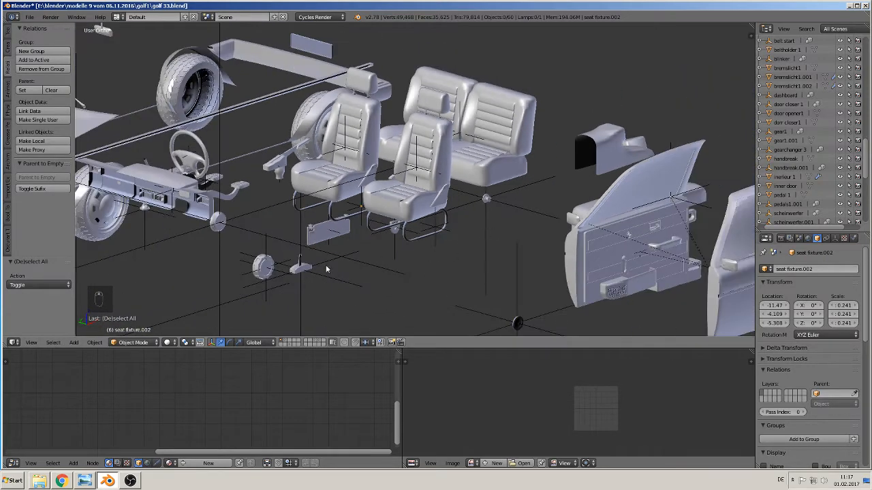
{"action": "right_click", "coordinate": [262, 267]}
{"action": "middle_click_drag", "start_coordinate": [263, 267], "coordinate": [443, 174]}
{"action": "scroll", "coordinate": [447, 163], "scroll_direction": "up", "scroll_amount": 5}
{"action": "middle_click_drag", "start_coordinate": [555, 161], "coordinate": [530, 250], "text": "shift"}
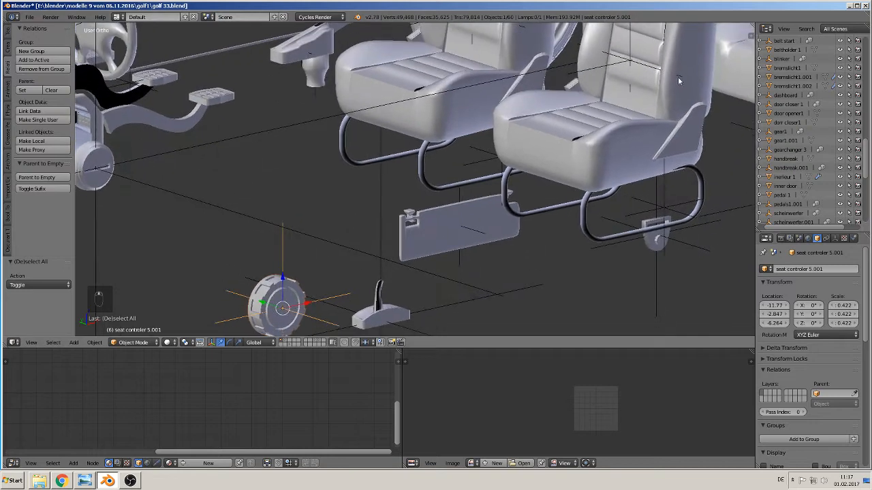
{"action": "scroll", "coordinate": [543, 131], "scroll_direction": "down", "scroll_amount": 1, "text": "shift"}
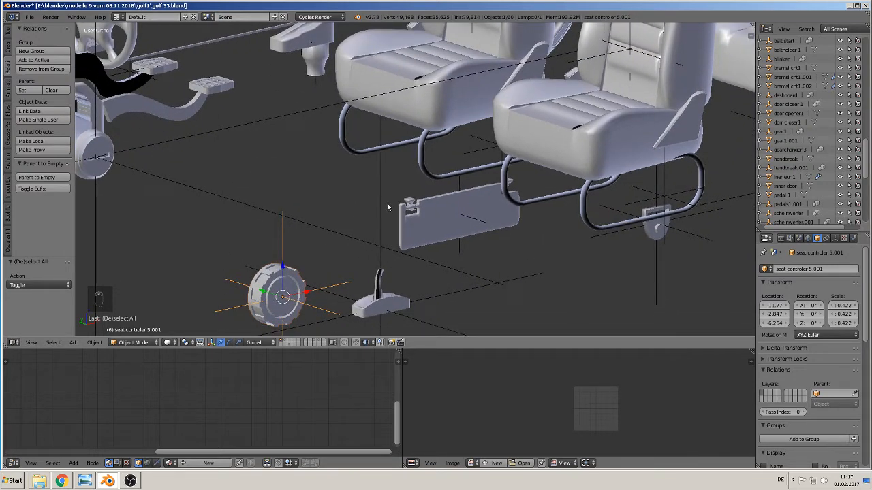
{"action": "scroll", "coordinate": [318, 259], "scroll_direction": "down", "scroll_amount": 3}
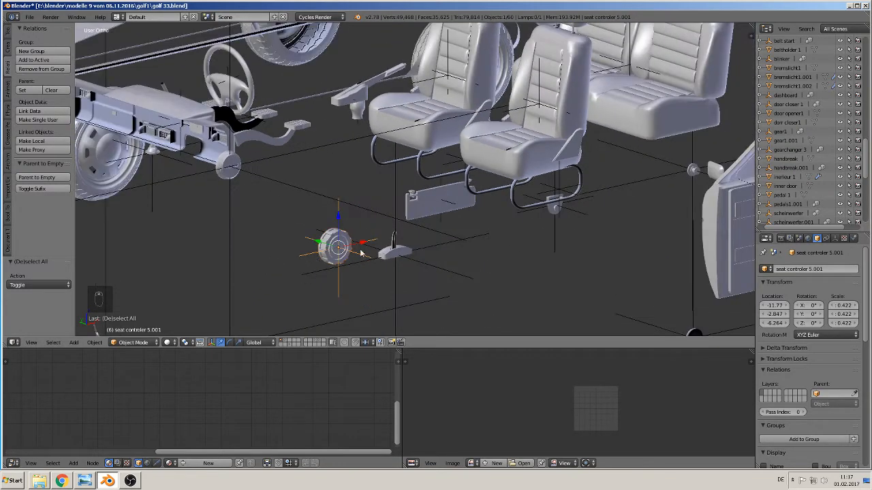
{"action": "middle_click_drag", "start_coordinate": [361, 253], "coordinate": [348, 283]}
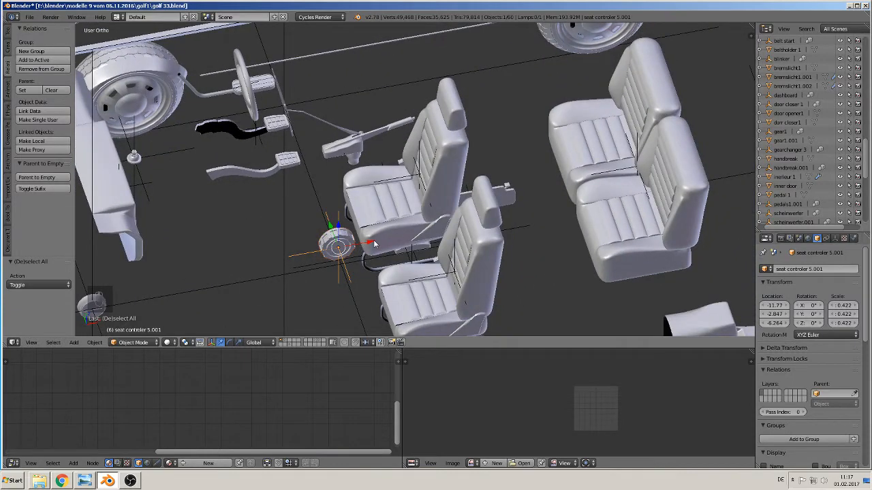
{"action": "key", "text": "KP_7"}
{"action": "middle_click_drag", "start_coordinate": [365, 218], "coordinate": [339, 133], "text": "shift"}
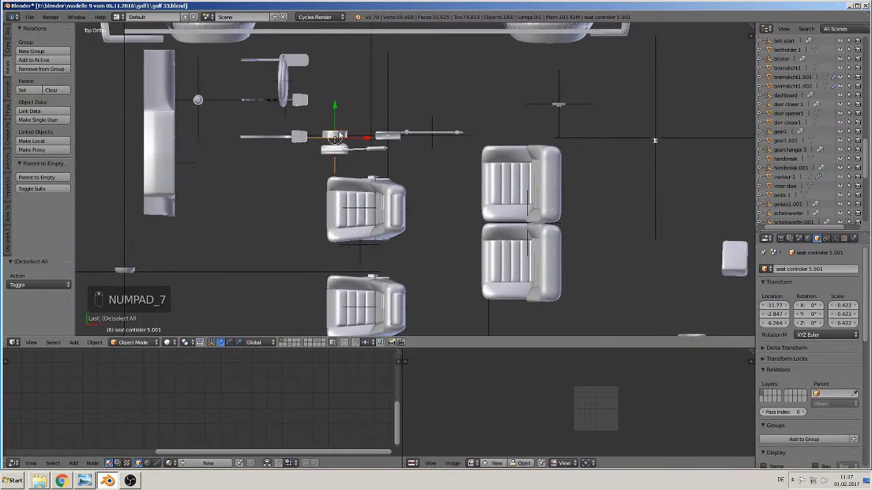
{"action": "key", "text": "g"}
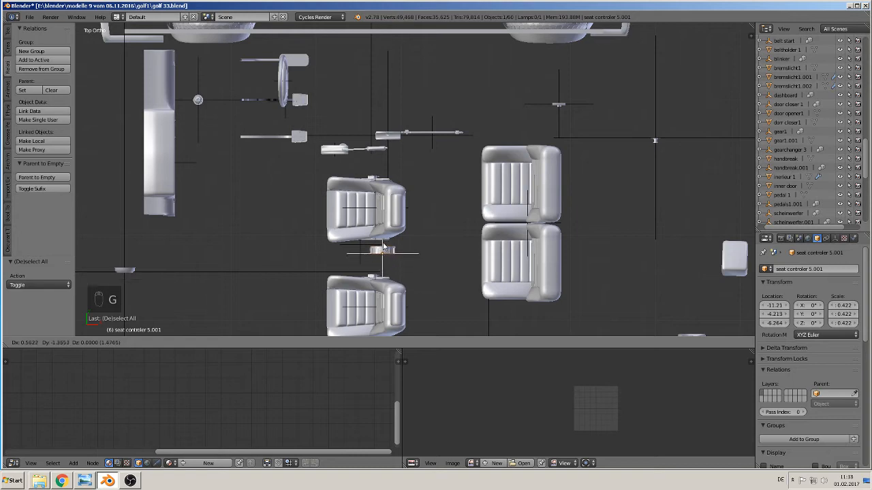
{"action": "left_click", "coordinate": [390, 250]}
- Scale the seat controller knob down by a factor of about 0.343
{"action": "scroll", "coordinate": [389, 250], "scroll_direction": "up", "scroll_amount": 7}
{"action": "middle_click_drag", "start_coordinate": [419, 252], "coordinate": [505, 10], "text": "shift"}
{"action": "scroll", "coordinate": [486, 97], "scroll_direction": "up", "scroll_amount": 3}
{"action": "key", "text": "s"}
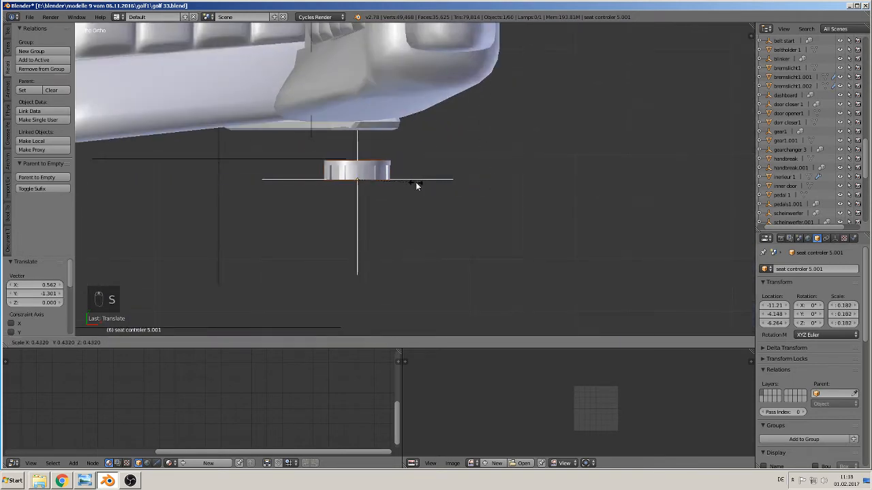
{"action": "left_click", "coordinate": [403, 183]}
- Raise the seat controller knob about 1.272 along Z to the height of the front seats
{"action": "middle_click_drag", "start_coordinate": [403, 183], "coordinate": [489, 71]}
{"action": "scroll", "coordinate": [477, 78], "scroll_direction": "down", "scroll_amount": 6}
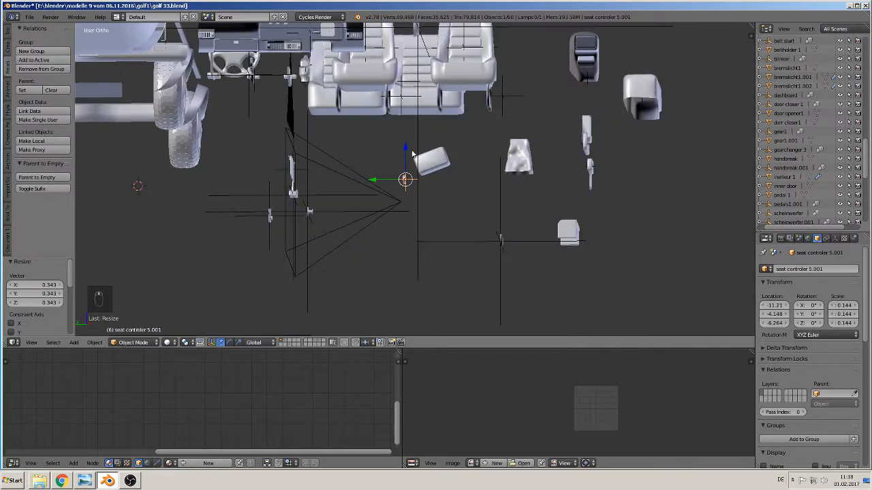
{"action": "key", "text": "g"}
{"action": "key", "text": "z"}
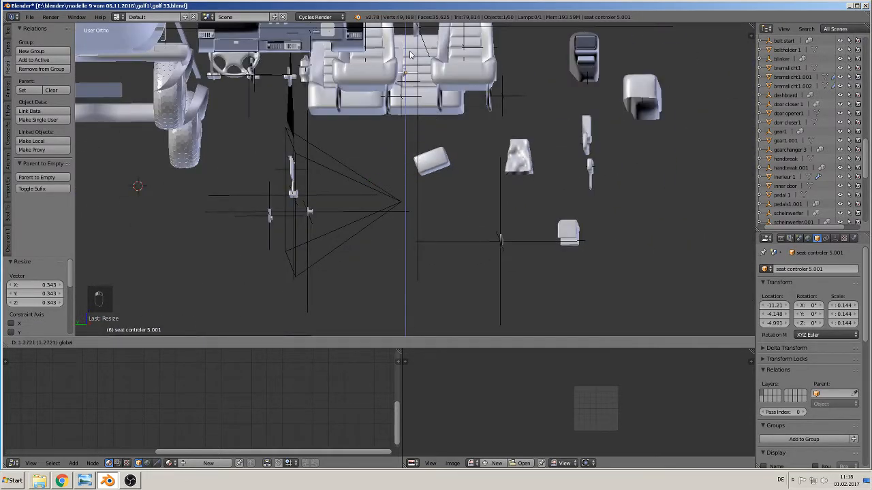
{"action": "left_click", "coordinate": [413, 50]}
- Position the knob against the triangular bracket on the front seat's inner side, at about X -11.26, Y -4.084, Z -5.044
{"action": "middle_click_drag", "start_coordinate": [413, 51], "coordinate": [386, 94]}
{"action": "scroll", "coordinate": [387, 93], "scroll_direction": "up", "scroll_amount": 8}
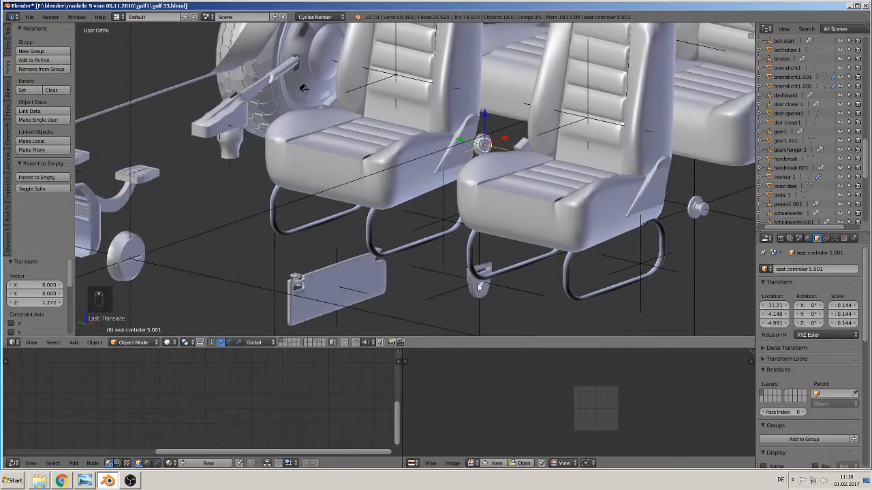
{"action": "scroll", "coordinate": [408, 195], "scroll_direction": "up", "scroll_amount": 4}
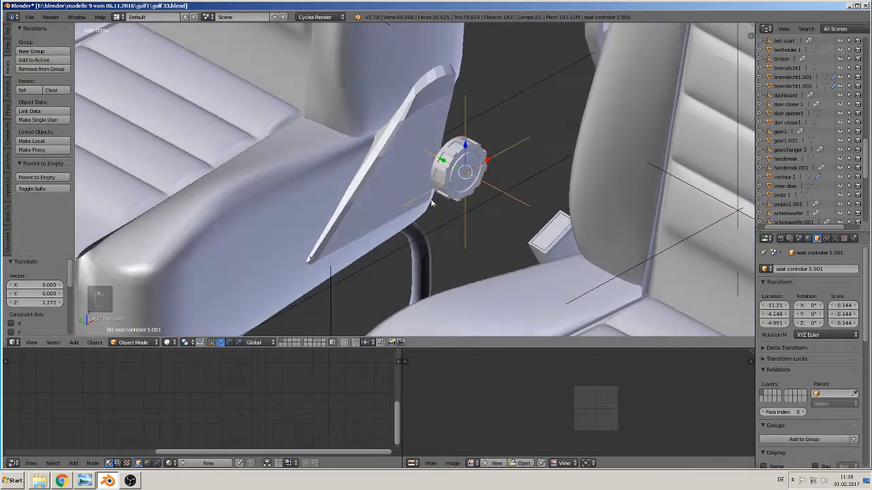
{"action": "middle_click_drag", "start_coordinate": [451, 166], "coordinate": [464, 192]}
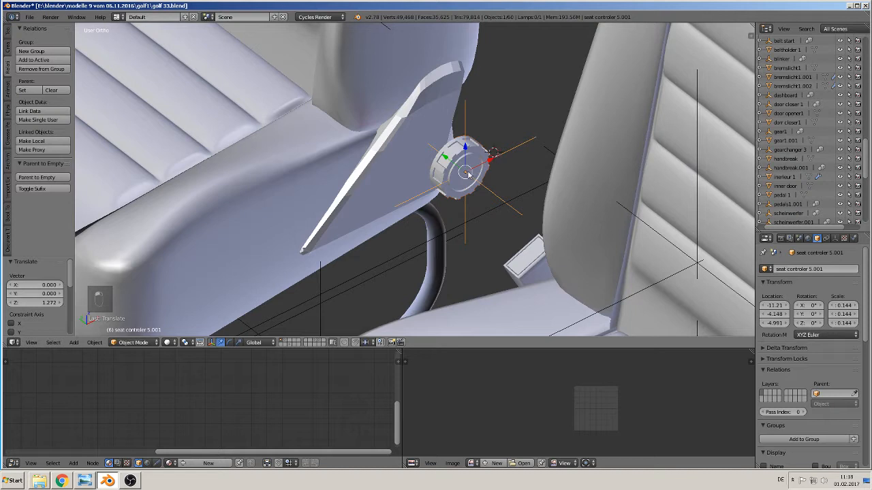
{"action": "left_click_drag", "start_coordinate": [489, 160], "coordinate": [408, 162]}
{"action": "middle_click_drag", "start_coordinate": [412, 166], "coordinate": [393, 155]}
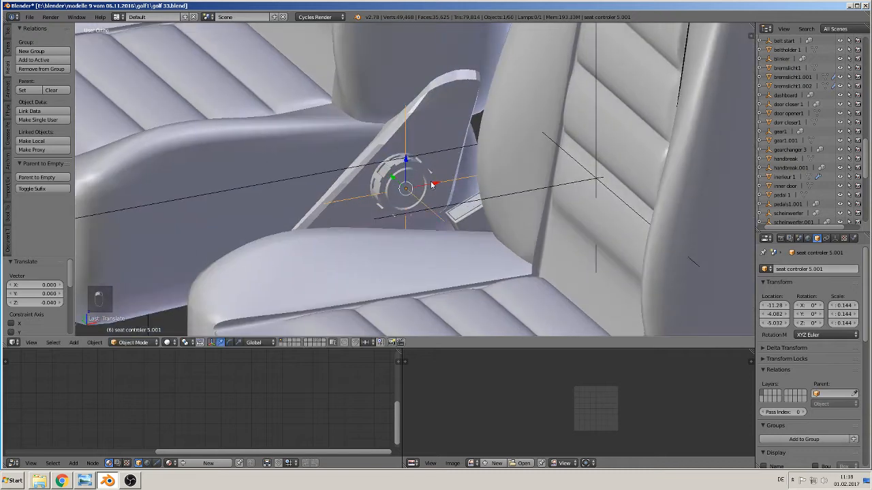
{"action": "left_click_drag", "start_coordinate": [433, 186], "coordinate": [445, 184]}
{"action": "left_click_drag", "start_coordinate": [421, 157], "coordinate": [420, 163]}
{"action": "middle_click_drag", "start_coordinate": [422, 165], "coordinate": [467, 162]}
{"action": "mouse_move", "coordinate": [385, 194]}
{"action": "left_mouse_down"}
{"action": "mouse_move", "coordinate": [401, 221]}
{"action": "mouse_move", "coordinate": [398, 201]}
{"action": "left_mouse_up"}
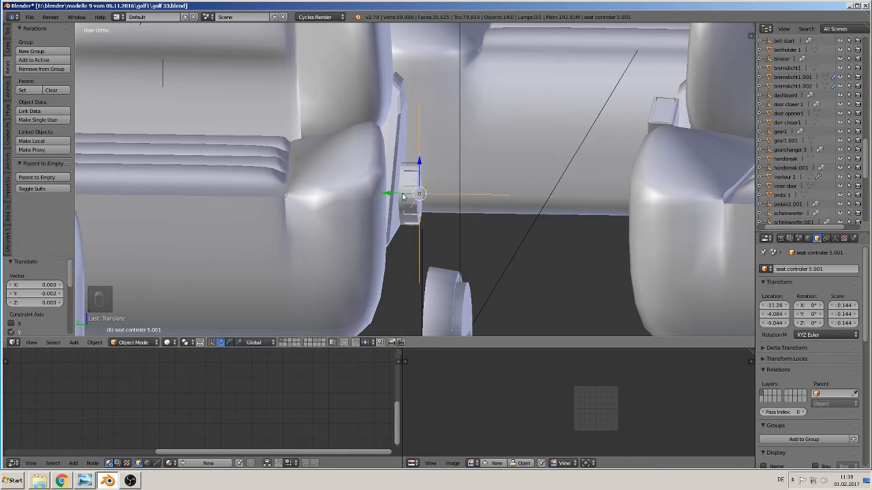
- Duplicate the knob about -0.236 along Y toward the other front seat and rotate the copy 180° about Z
{"action": "middle_click_drag", "start_coordinate": [398, 201], "coordinate": [454, 224]}
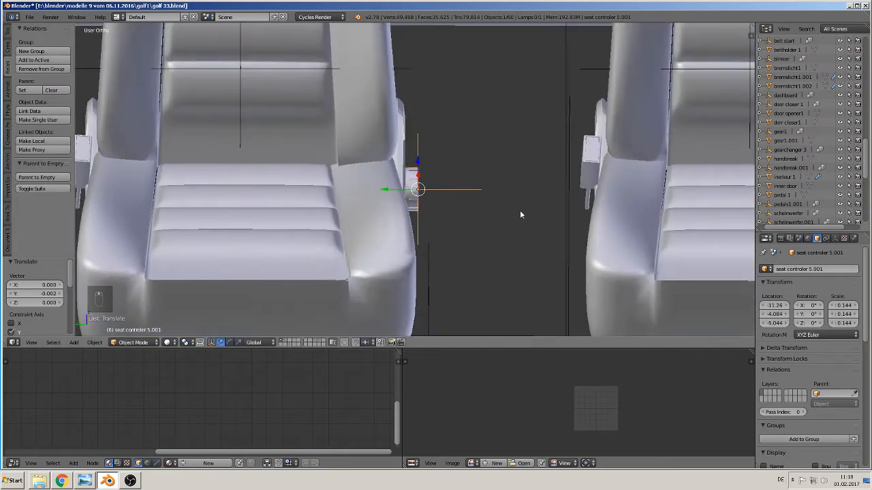
{"action": "middle_click_drag", "start_coordinate": [520, 215], "coordinate": [489, 208]}
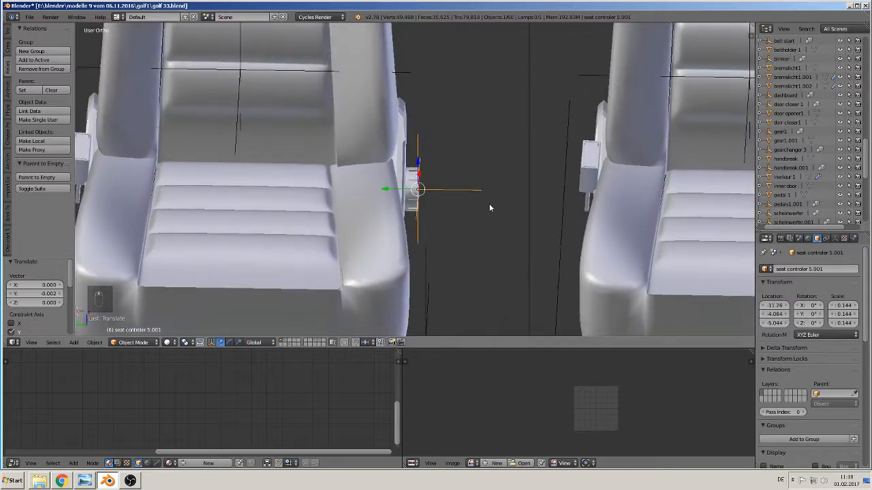
{"action": "key", "text": "shift+d"}
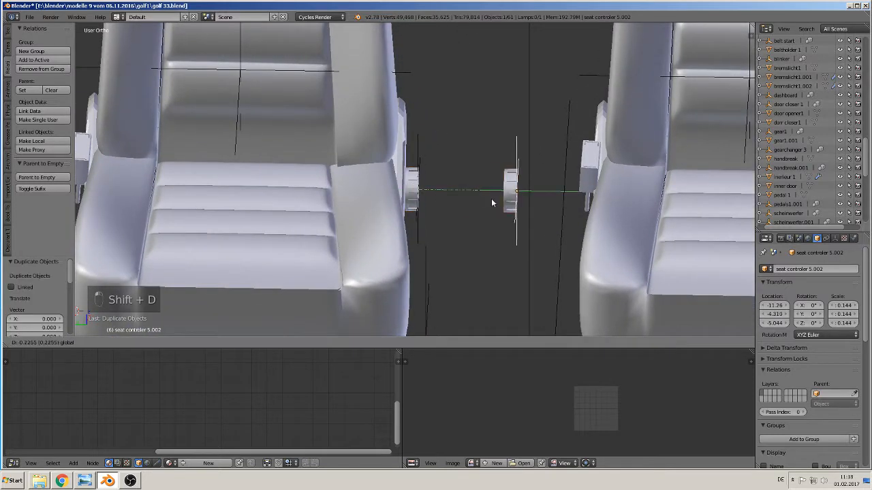
{"action": "left_click", "coordinate": [492, 199]}
{"action": "middle_click_drag", "start_coordinate": [487, 213], "coordinate": [462, 223]}
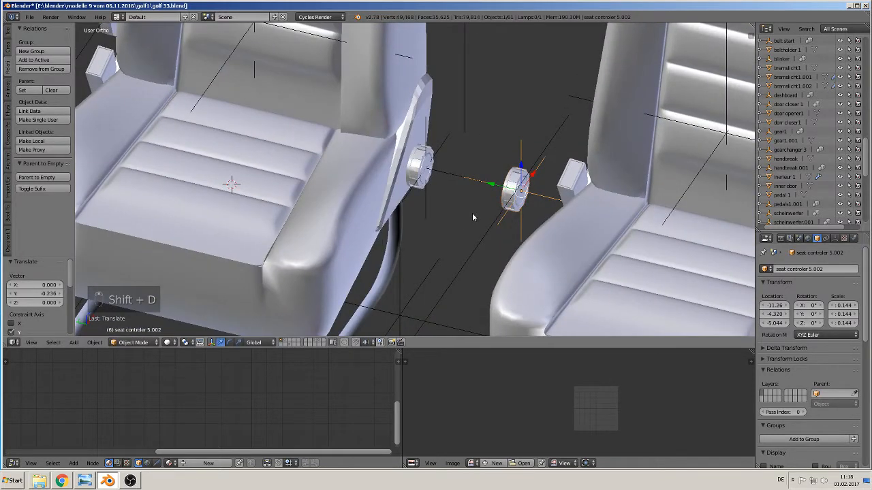
{"action": "type", "text": "rz180"}
{"action": "key", "text": "Return"}
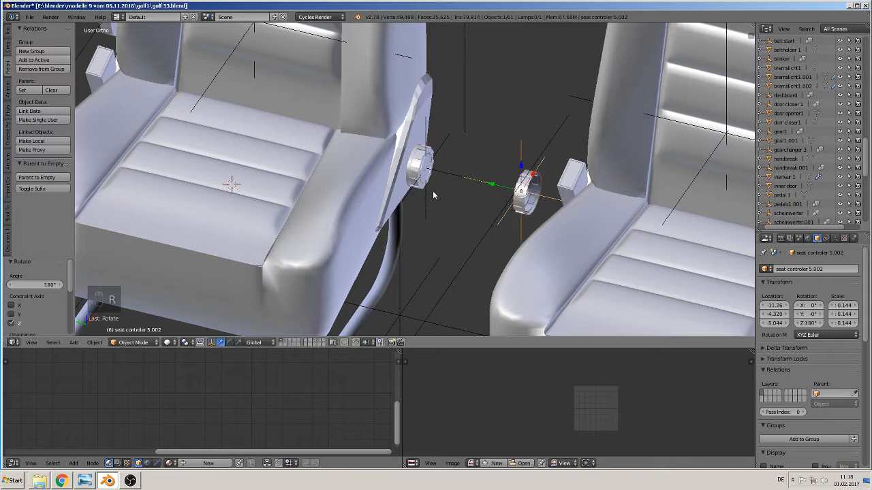
- Move the rotated knob about -0.129 along Y onto the other front seat's bracket and select that seat
{"action": "middle_click_drag", "start_coordinate": [433, 191], "coordinate": [519, 235]}
{"action": "key", "text": "g"}
{"action": "key", "text": "y"}
{"action": "left_click", "coordinate": [482, 230]}
{"action": "right_click", "coordinate": [547, 195]}
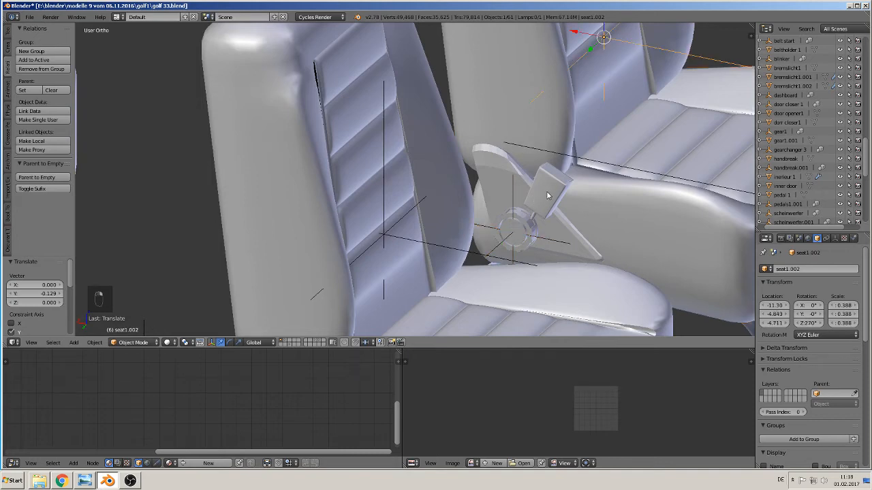
{"action": "middle_click_drag", "start_coordinate": [529, 225], "coordinate": [439, 272]}
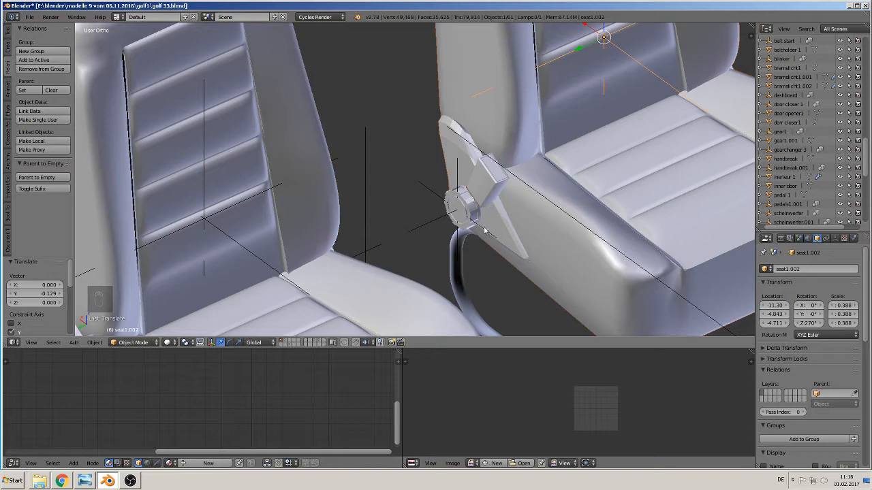
- Nudge the controller knob on the second front seat's inner bracket about -0.019 along Y so it sits against the bracket
{"action": "scroll", "coordinate": [436, 225], "scroll_direction": "down", "scroll_amount": 3}
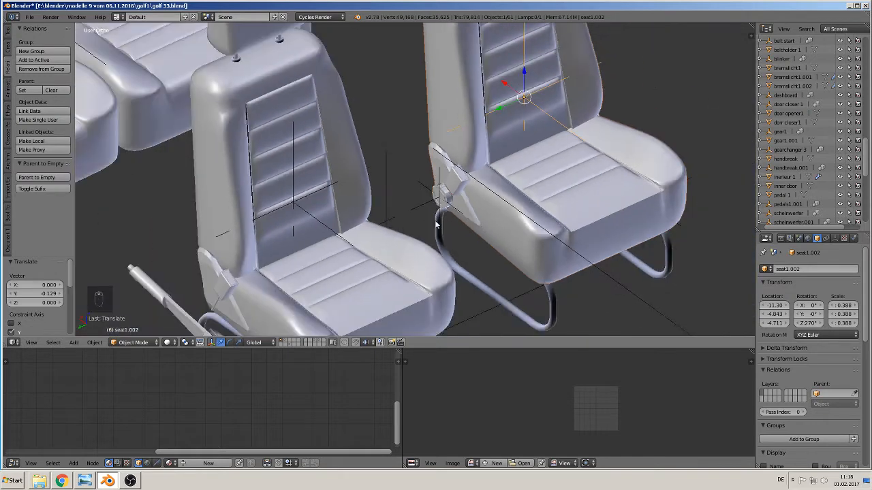
{"action": "scroll", "coordinate": [413, 235], "scroll_direction": "up", "scroll_amount": 4}
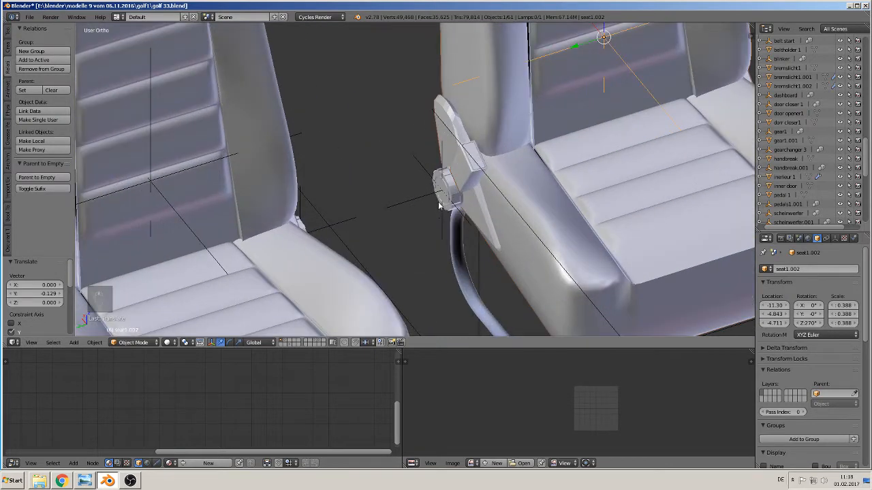
{"action": "middle_click_drag", "start_coordinate": [459, 181], "coordinate": [428, 125]}
{"action": "right_click", "coordinate": [439, 182]}
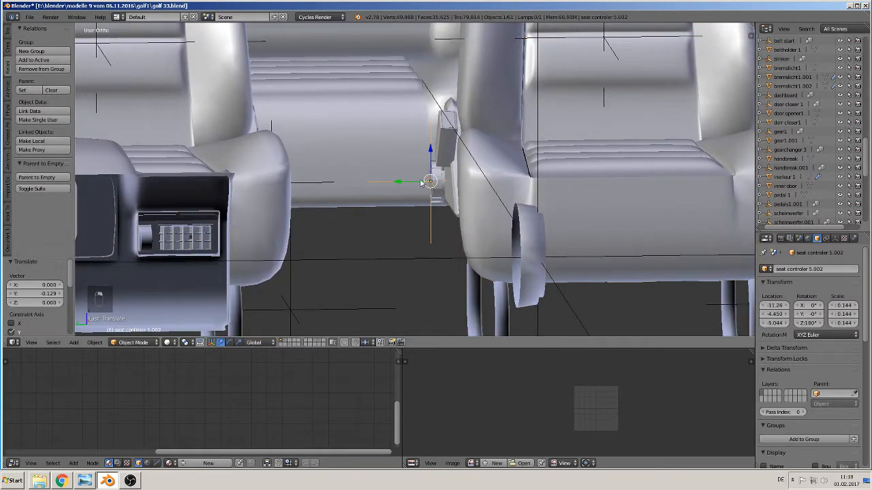
{"action": "left_click_drag", "start_coordinate": [417, 183], "coordinate": [425, 184]}
{"action": "middle_click_drag", "start_coordinate": [425, 185], "coordinate": [469, 229]}
- Move the round black seat fixture disc about -0.953 along X and 1.824 along Z in front view, up to the front seats' height
{"action": "scroll", "coordinate": [422, 197], "scroll_direction": "down", "scroll_amount": 3}
{"action": "scroll", "coordinate": [387, 206], "scroll_direction": "down", "scroll_amount": 3}
{"action": "scroll", "coordinate": [547, 228], "scroll_direction": "down", "scroll_amount": 4}
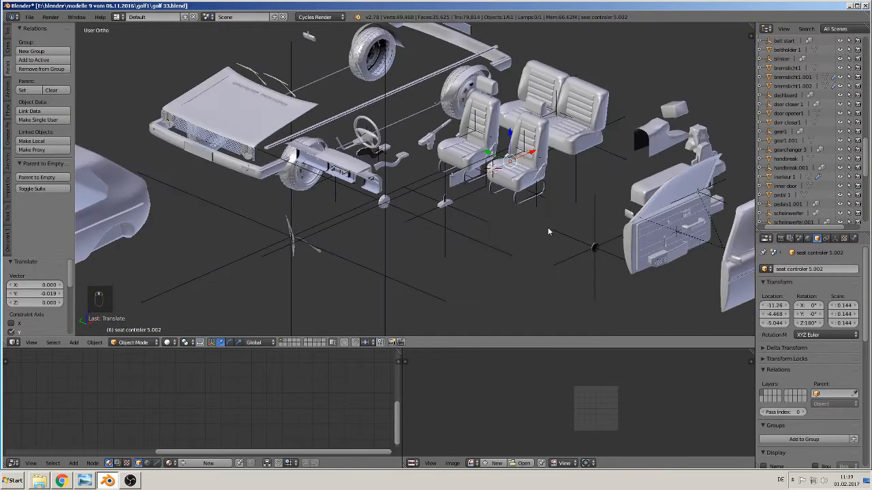
{"action": "middle_click_drag", "start_coordinate": [549, 229], "coordinate": [410, 218], "text": "shift"}
{"action": "scroll", "coordinate": [448, 224], "scroll_direction": "up", "scroll_amount": 4}
{"action": "middle_click_drag", "start_coordinate": [500, 283], "coordinate": [427, 217], "text": "shift"}
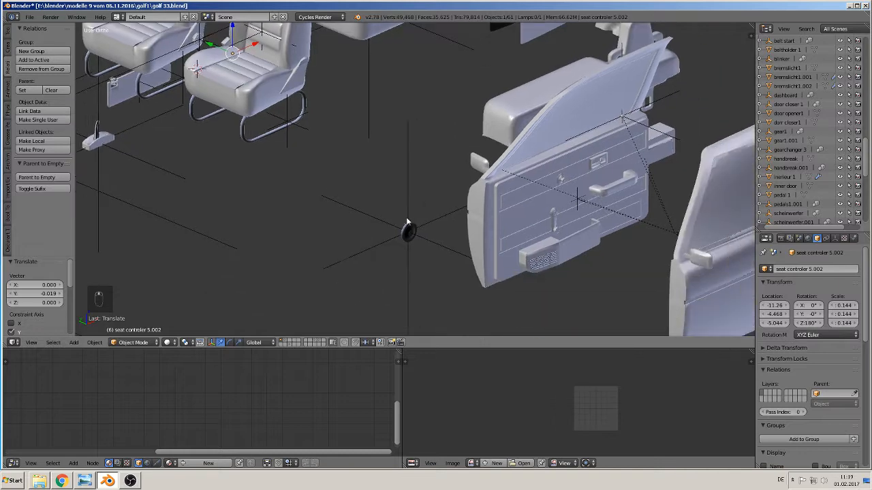
{"action": "right_click", "coordinate": [402, 232]}
{"action": "scroll", "coordinate": [395, 235], "scroll_direction": "up", "scroll_amount": 4}
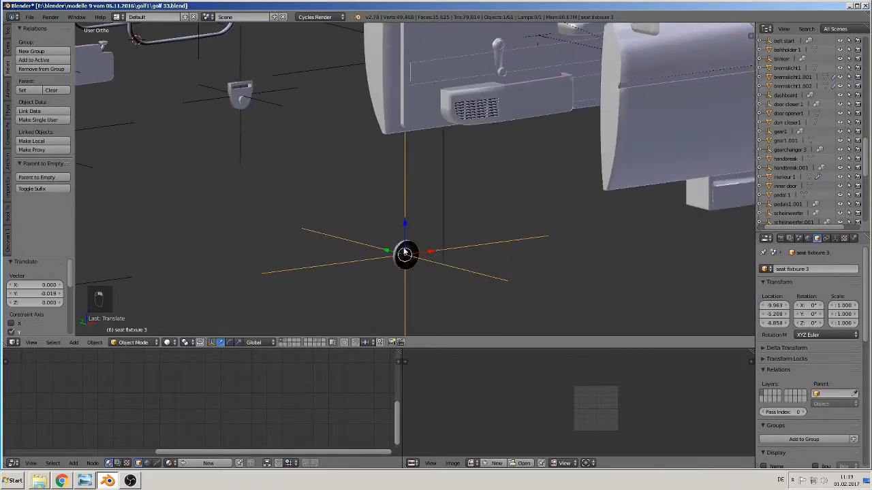
{"action": "key", "text": "KP_Decimal"}
{"action": "mouse_move", "coordinate": [414, 262]}
{"action": "middle_mouse_down"}
{"action": "mouse_move", "coordinate": [459, 244]}
{"action": "mouse_move", "coordinate": [419, 247]}
{"action": "middle_mouse_up"}
{"action": "scroll", "coordinate": [436, 247], "scroll_direction": "down", "scroll_amount": 3}
{"action": "key", "text": "KP_1"}
{"action": "scroll", "coordinate": [411, 228], "scroll_direction": "up", "scroll_amount": 3}
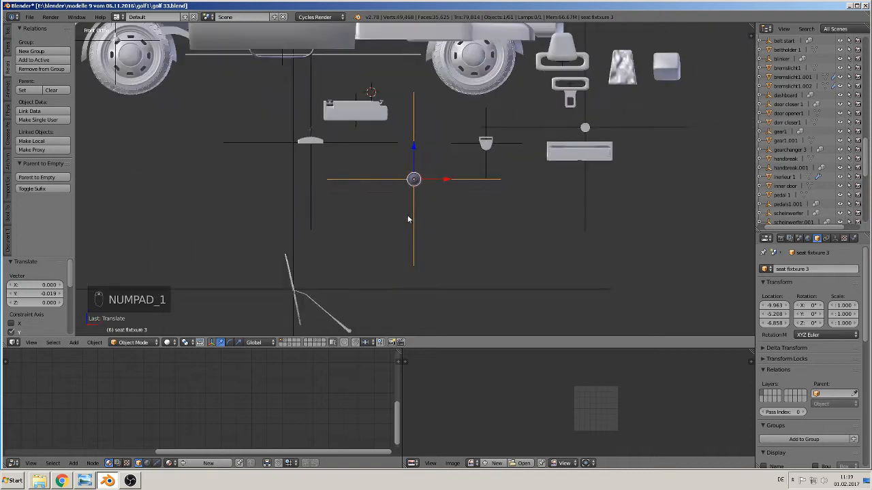
{"action": "scroll", "coordinate": [407, 220], "scroll_direction": "down", "scroll_amount": 2}
{"action": "scroll", "coordinate": [397, 278], "scroll_direction": "up", "scroll_amount": 1}
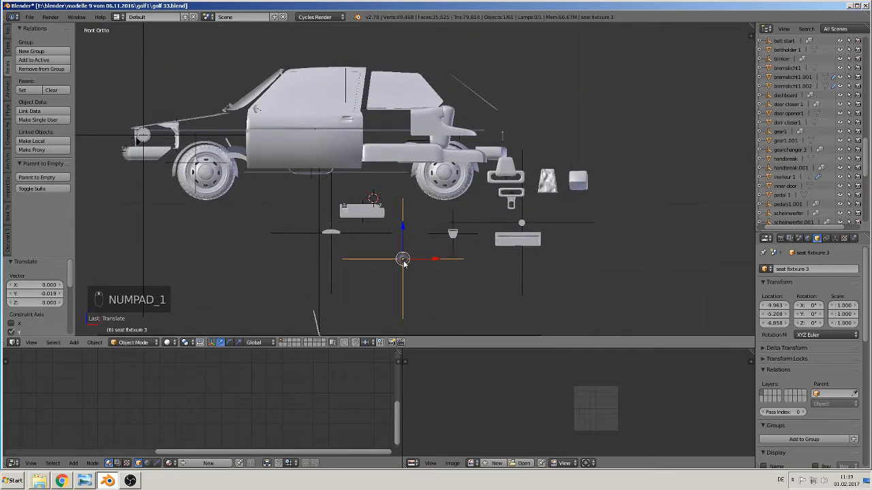
{"action": "key", "text": "g"}
{"action": "left_click", "coordinate": [344, 149]}
- Move the fixture disc about -0.338 along X over the triangular bracket on the front seat's outer side
{"action": "middle_click_drag", "start_coordinate": [344, 151], "coordinate": [326, 194]}
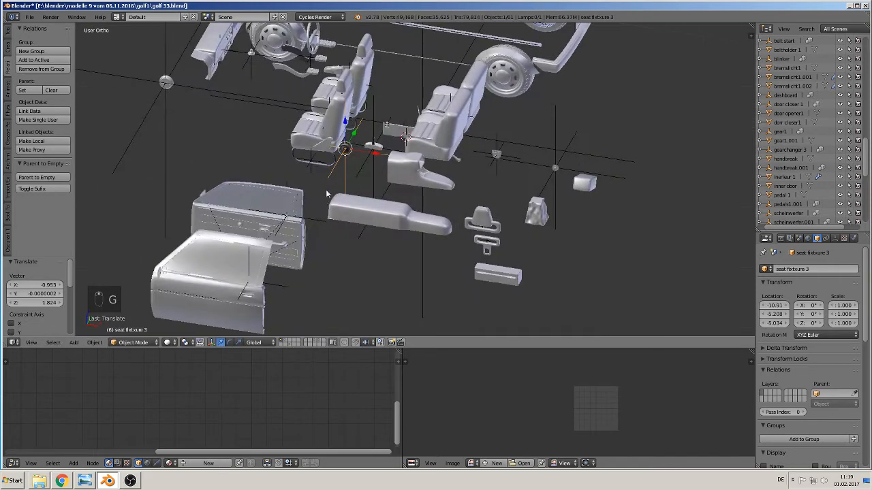
{"action": "scroll", "coordinate": [326, 195], "scroll_direction": "up", "scroll_amount": 6}
{"action": "middle_click_drag", "start_coordinate": [297, 157], "coordinate": [521, 266], "text": "shift"}
{"action": "scroll", "coordinate": [522, 266], "scroll_direction": "up", "scroll_amount": 4}
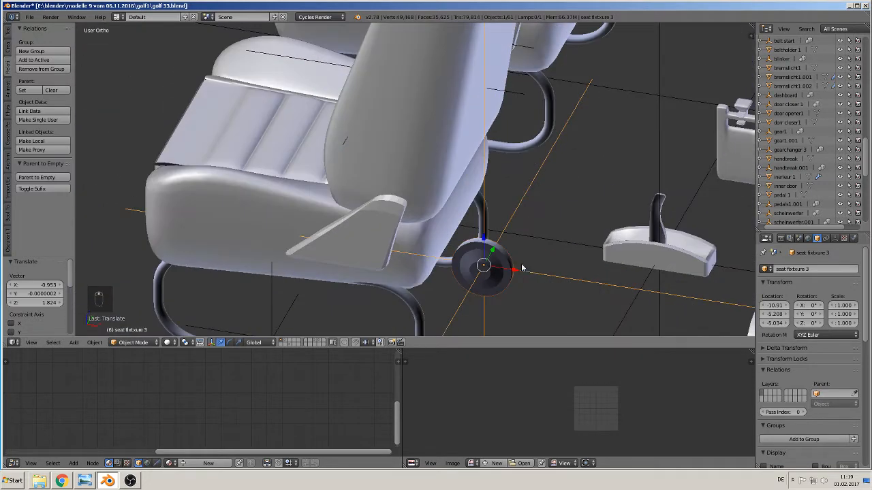
{"action": "left_click_drag", "start_coordinate": [516, 275], "coordinate": [393, 254]}
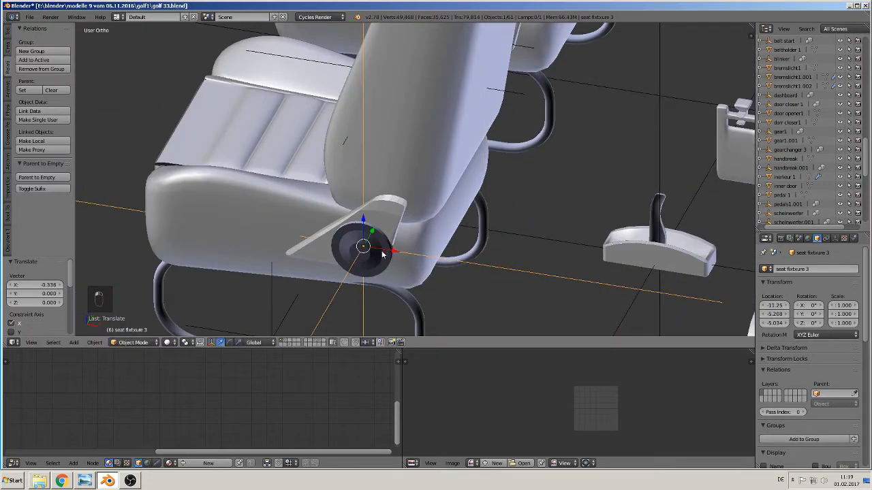
- Scale the fixture disc down to about 0.643 and push it about -0.010 along Y on the outer bracket
{"action": "middle_click_drag", "start_coordinate": [383, 255], "coordinate": [371, 273]}
{"action": "key", "text": "s"}
{"action": "left_click", "coordinate": [389, 267]}
{"action": "left_click_drag", "start_coordinate": [387, 241], "coordinate": [385, 248]}
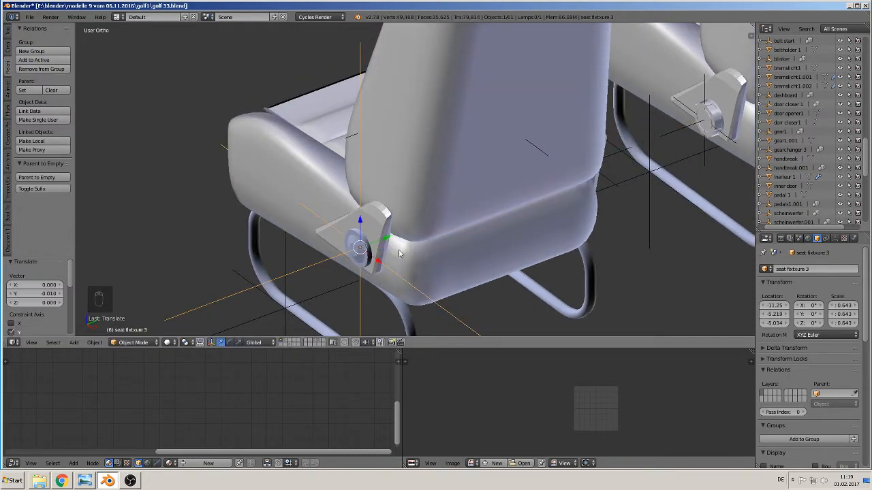
- Duplicate the fixture disc and move the copy about 1.867 along Y to the other front seat's outer side
{"action": "middle_click_drag", "start_coordinate": [399, 254], "coordinate": [494, 240]}
{"action": "scroll", "coordinate": [436, 245], "scroll_direction": "down", "scroll_amount": 2}
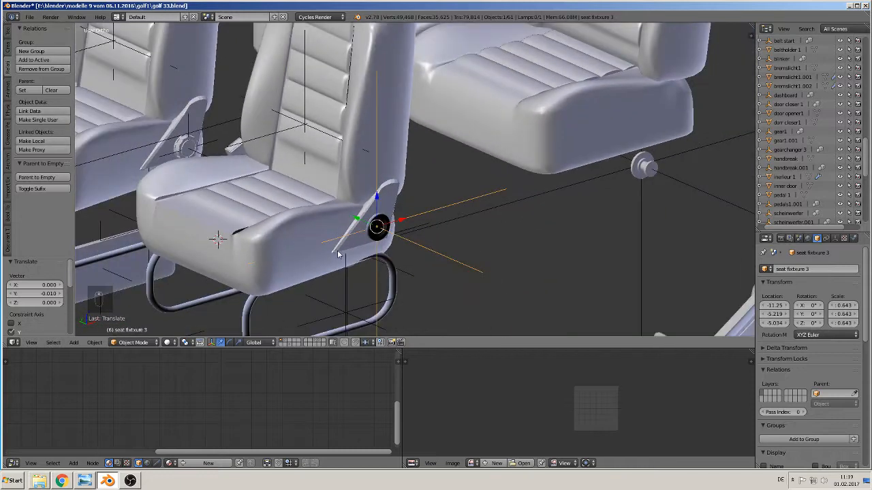
{"action": "middle_click_drag", "start_coordinate": [338, 254], "coordinate": [497, 270]}
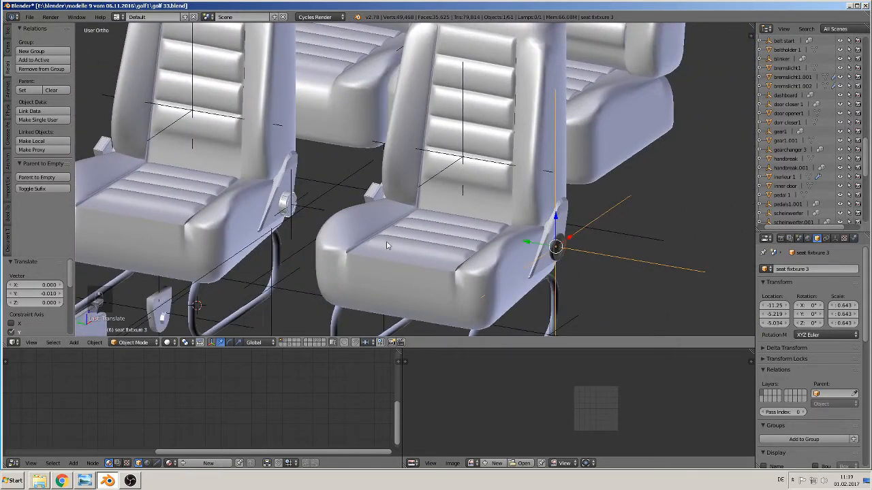
{"action": "middle_click_drag", "start_coordinate": [386, 246], "coordinate": [437, 235]}
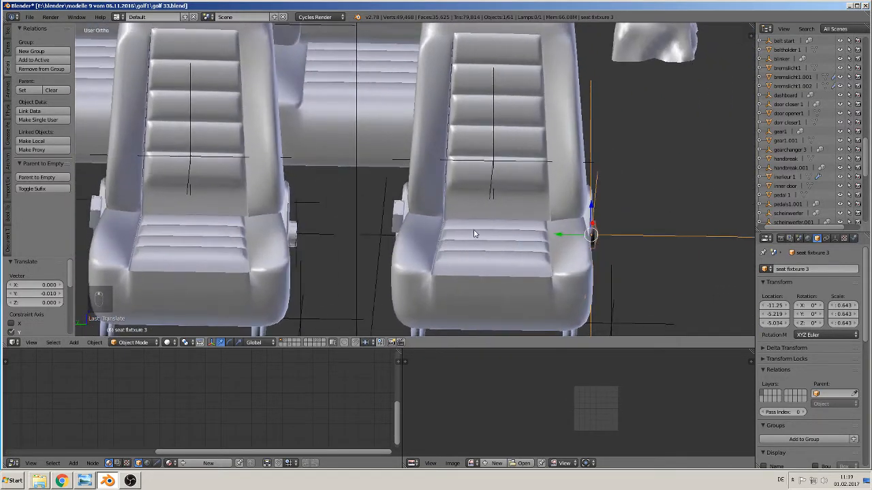
{"action": "key", "text": "shift+d"}
{"action": "left_click_drag", "start_coordinate": [561, 237], "coordinate": [749, 214]}
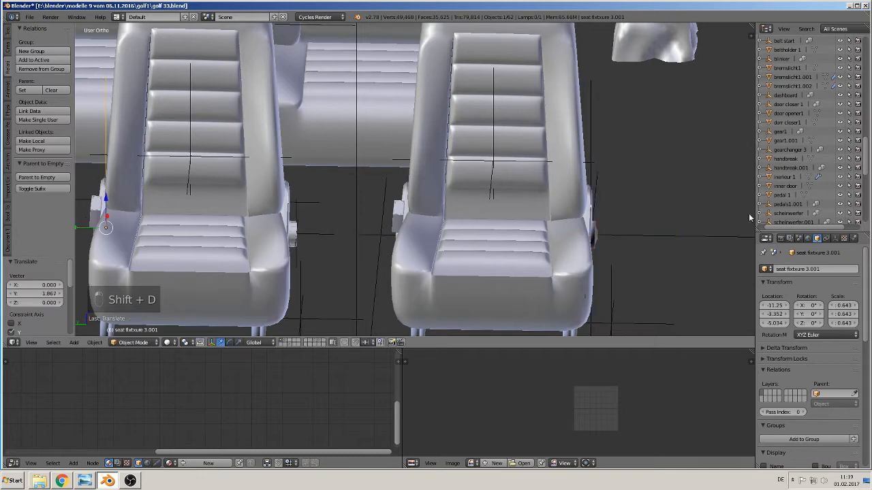
- Rotate the copied disc 180° about Z and place it against the outer bracket at about Y -3.323
{"action": "middle_click_drag", "start_coordinate": [749, 213], "coordinate": [279, 205], "text": "shift"}
{"action": "middle_click_drag", "start_coordinate": [306, 231], "coordinate": [271, 246]}
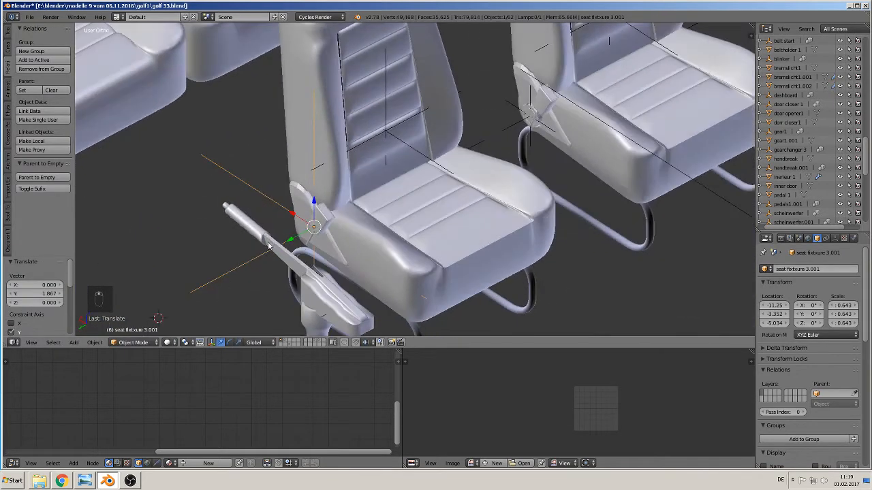
{"action": "left_click_drag", "start_coordinate": [290, 241], "coordinate": [267, 252]}
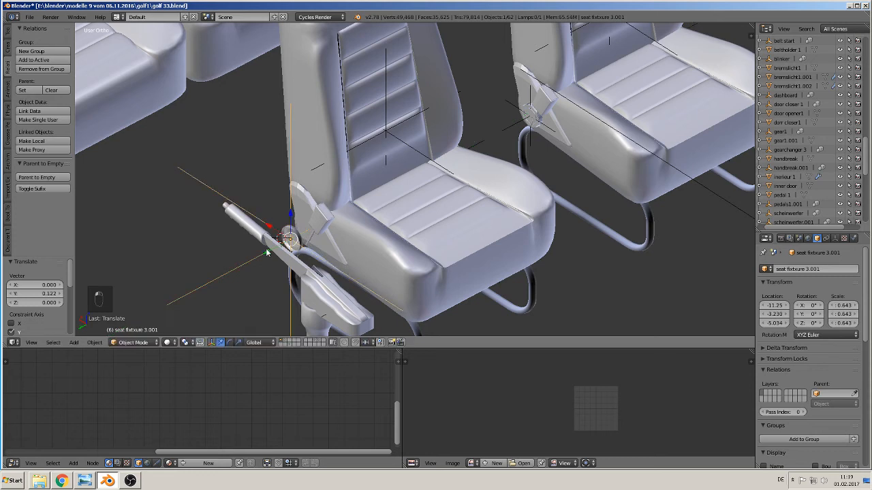
{"action": "type", "text": "rz180"}
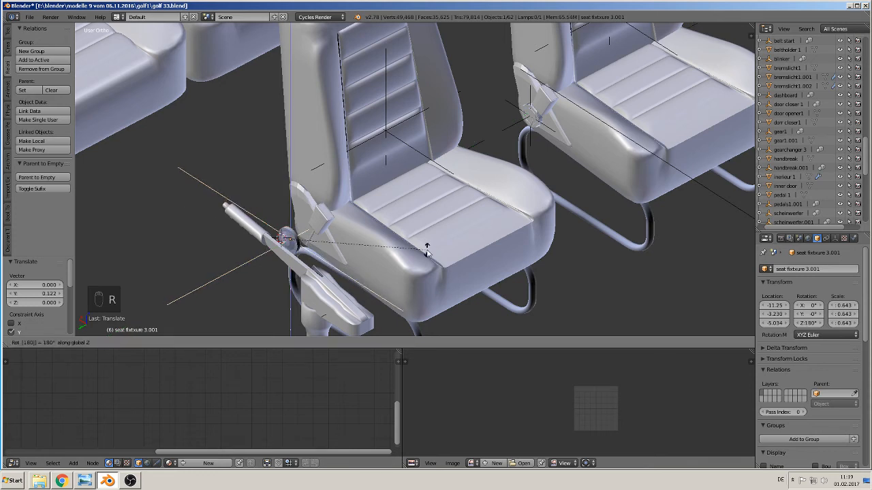
{"action": "key", "text": "Return"}
{"action": "left_click_drag", "start_coordinate": [268, 254], "coordinate": [289, 249]}
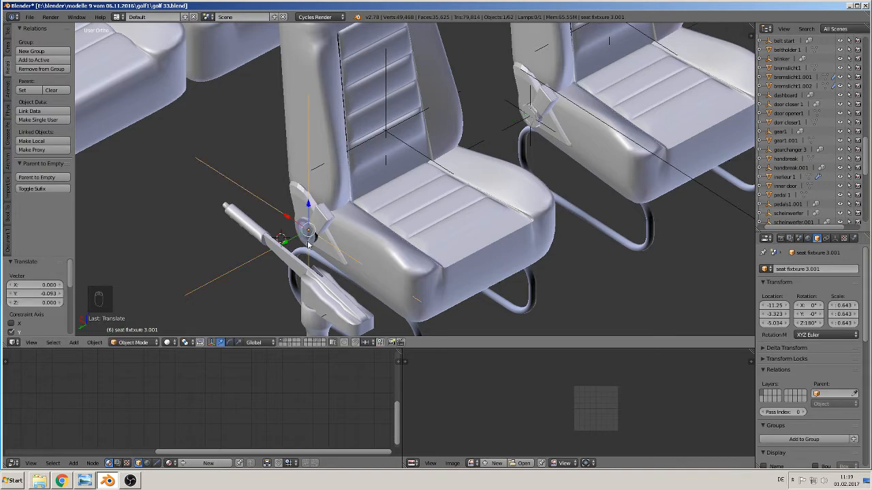
- Parent the original fixture disc to its front seat using the Object parent type
{"action": "middle_click_drag", "start_coordinate": [289, 249], "coordinate": [275, 236]}
{"action": "scroll", "coordinate": [327, 243], "scroll_direction": "down", "scroll_amount": 1}
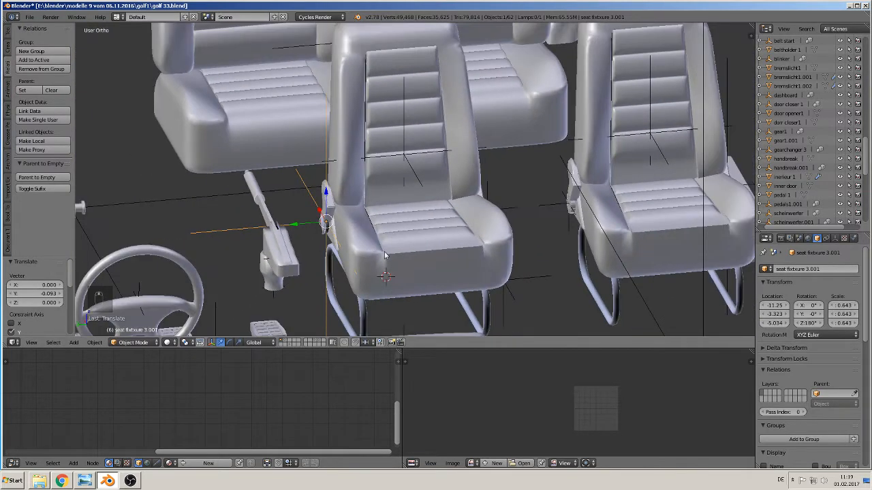
{"action": "middle_click_drag", "start_coordinate": [384, 251], "coordinate": [346, 154]}
{"action": "scroll", "coordinate": [346, 154], "scroll_direction": "up", "scroll_amount": 1}
{"action": "middle_click_drag", "start_coordinate": [346, 154], "coordinate": [386, 159]}
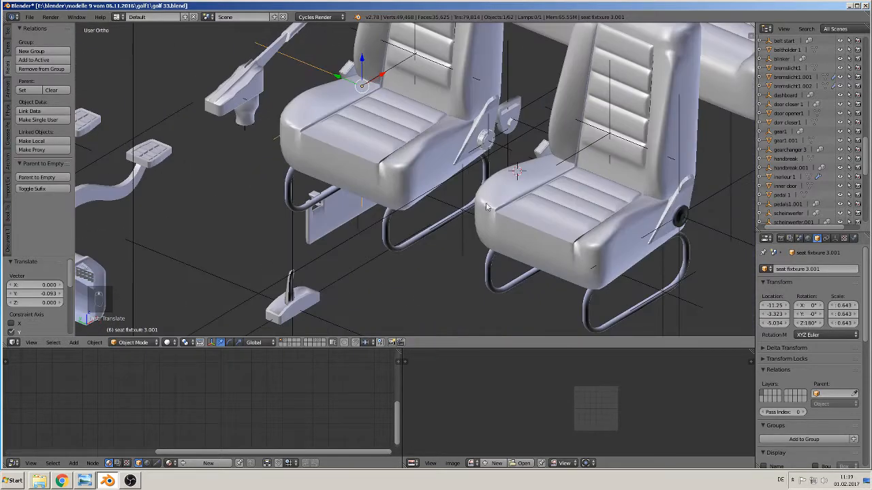
{"action": "middle_click_drag", "start_coordinate": [540, 229], "coordinate": [351, 188], "text": "shift"}
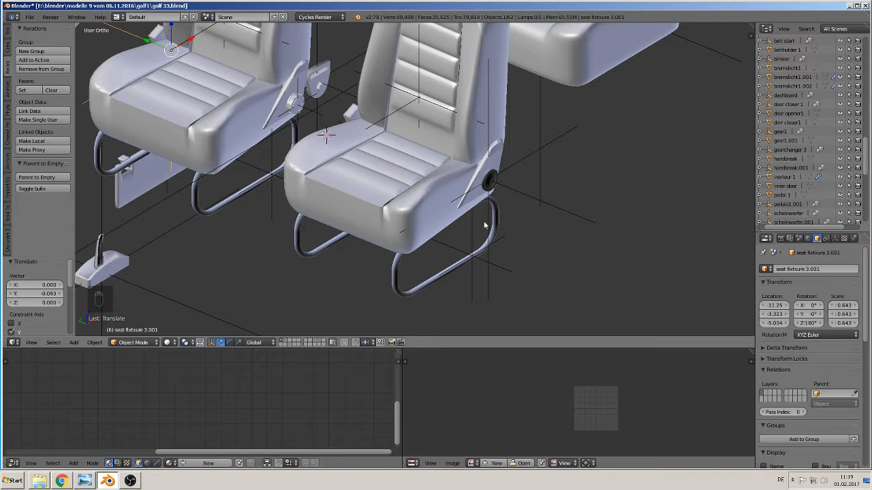
{"action": "left_click", "coordinate": [489, 181]}
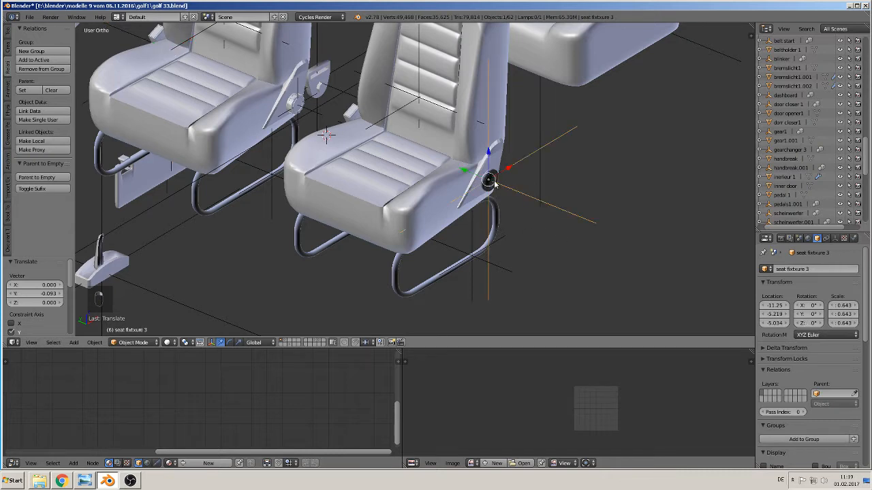
{"action": "right_click", "coordinate": [461, 118], "text": "shift"}
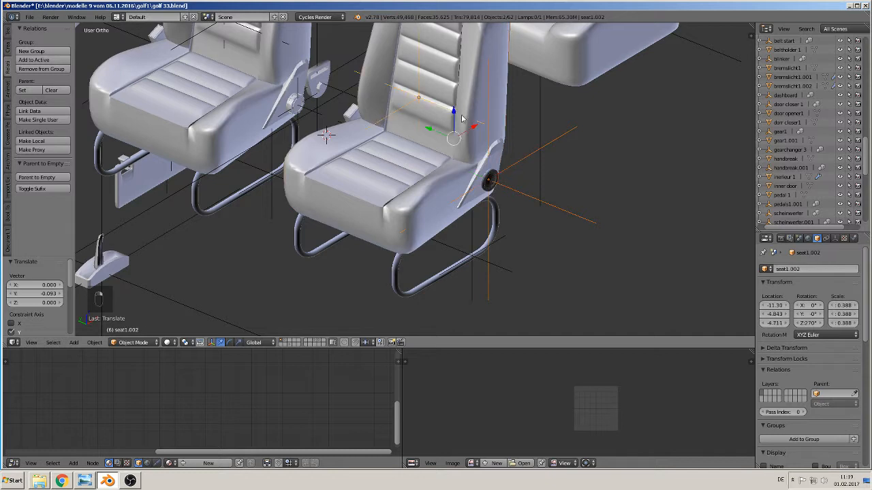
{"action": "key", "text": "ctrl+p"}
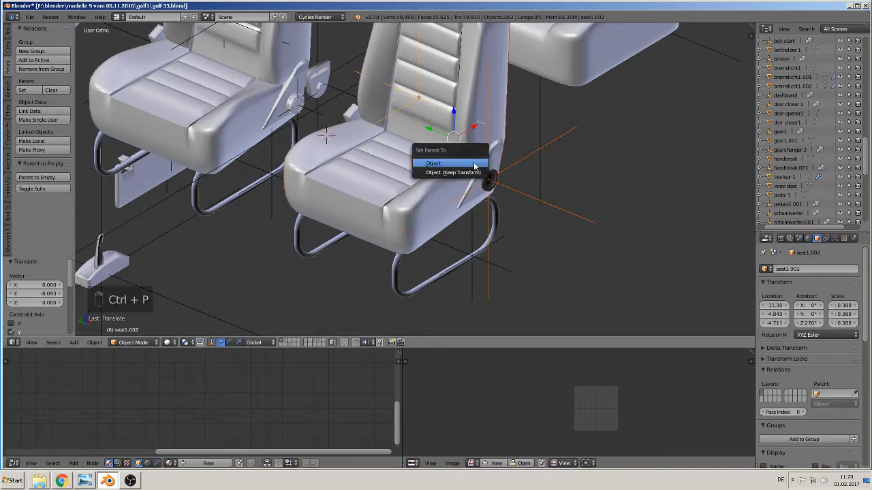
{"action": "left_click", "coordinate": [475, 166]}
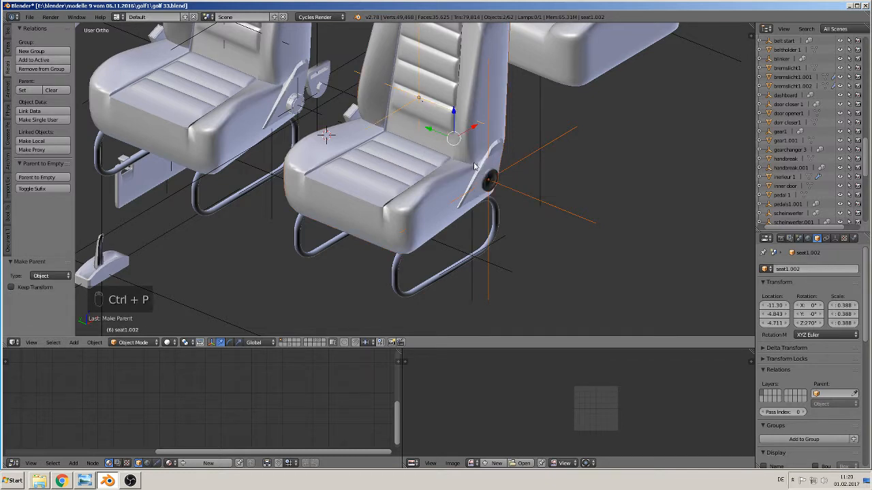
- Parent the tubular fixture frame beneath the same front seat to that seat, using the Object parent type
{"action": "right_click", "coordinate": [495, 216]}
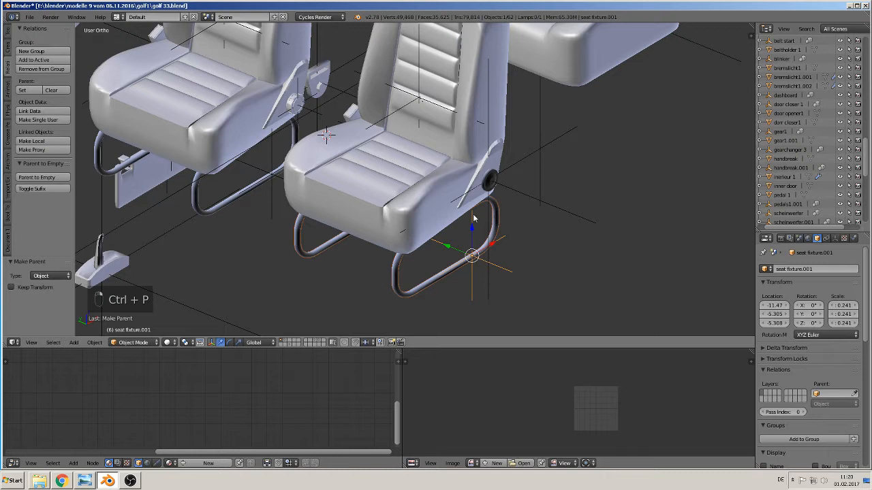
{"action": "right_click", "coordinate": [428, 197], "text": "shift"}
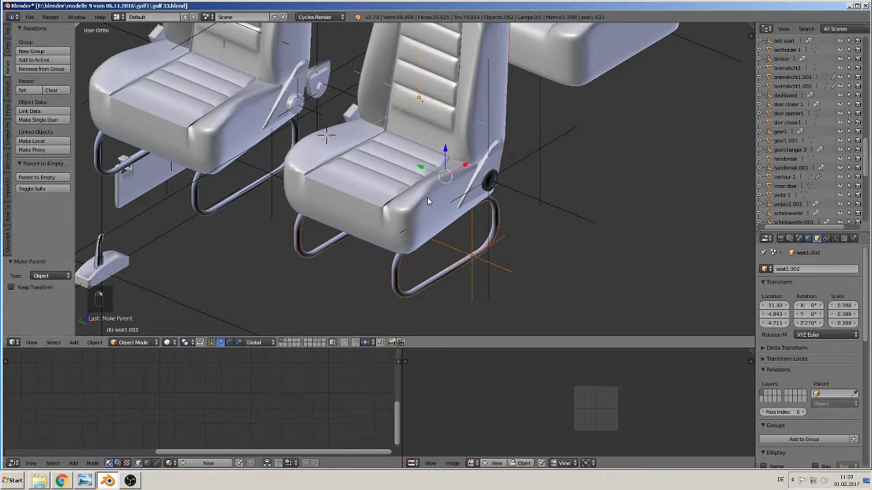
{"action": "key", "text": "ctrl+p"}
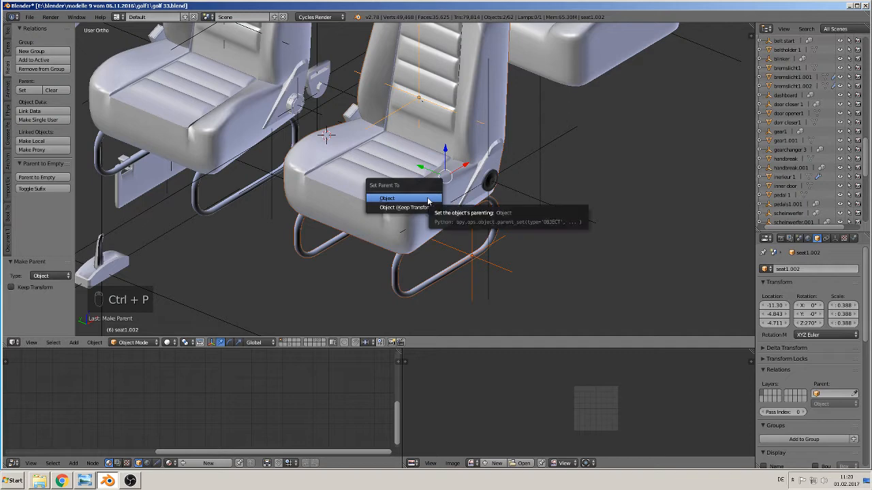
{"action": "left_click", "coordinate": [428, 197]}
- Parent the controller knob on the inner bracket to the same front seat as Object, and select only the seat
{"action": "scroll", "coordinate": [428, 201], "scroll_direction": "up", "scroll_amount": 5}
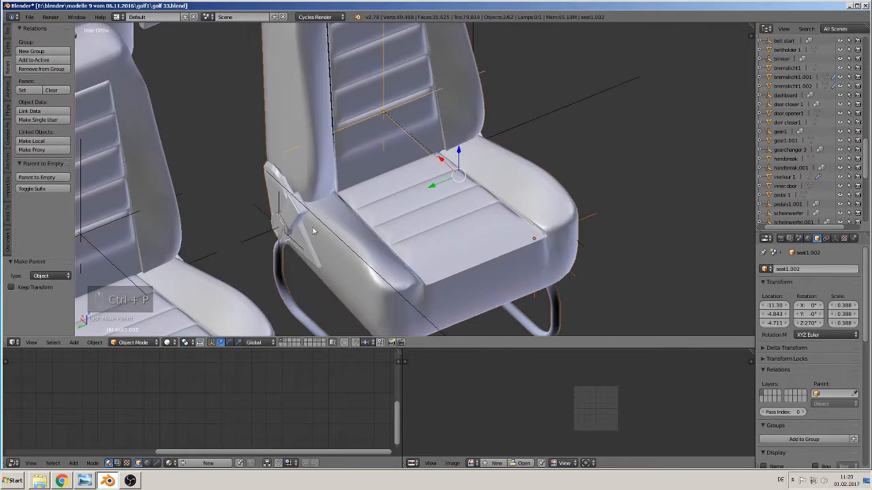
{"action": "right_click", "coordinate": [278, 232]}
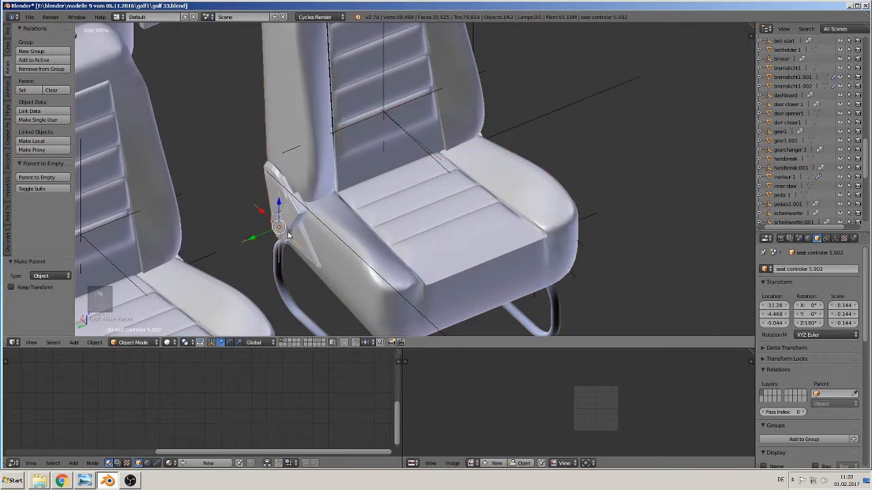
{"action": "right_click", "coordinate": [316, 180], "text": "shift"}
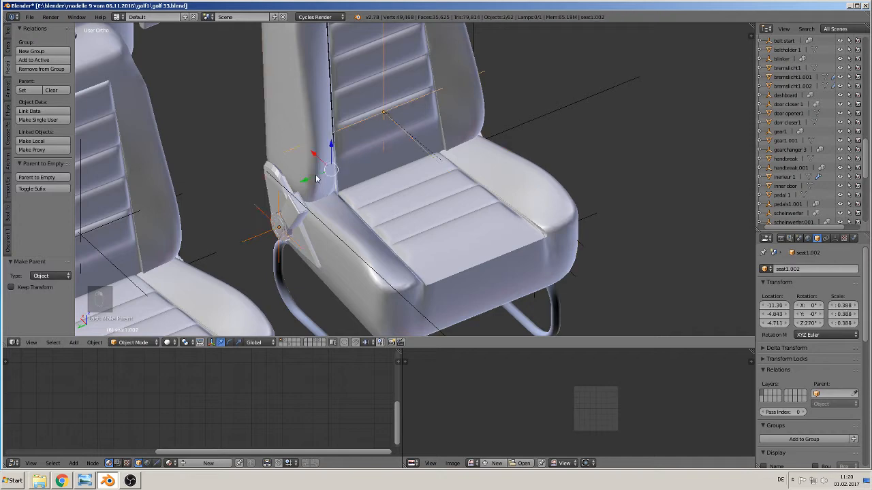
{"action": "key", "text": "ctrl+p"}
{"action": "left_click", "coordinate": [316, 180]}
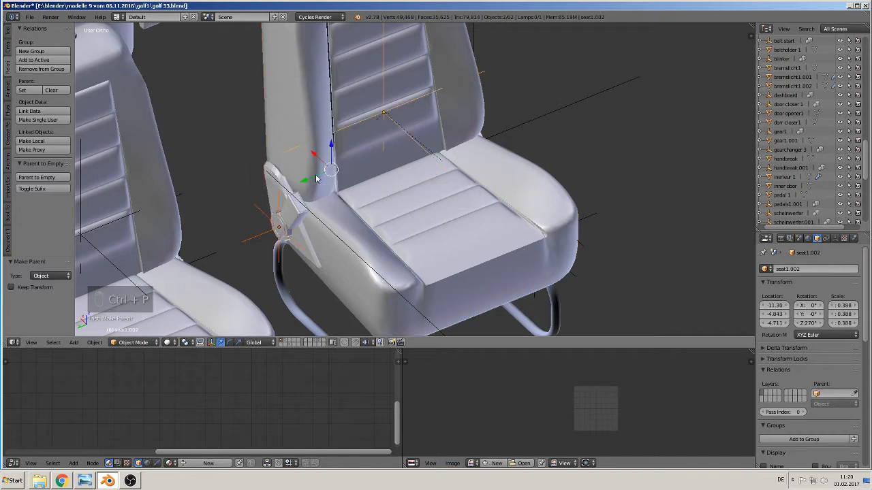
{"action": "scroll", "coordinate": [368, 199], "scroll_direction": "down", "scroll_amount": 4}
{"action": "middle_click_drag", "start_coordinate": [423, 201], "coordinate": [385, 203]}
{"action": "right_click", "coordinate": [390, 205]}
{"action": "right_click", "coordinate": [438, 222]}
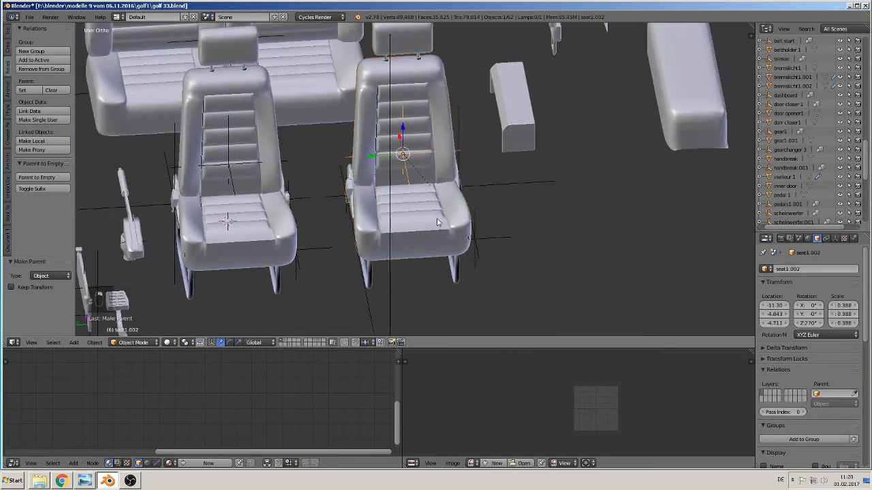
- Move seat1.002 with its parented fixtures along the Y axis to about Y -4.759
{"action": "key", "text": "g"}
{"action": "key", "text": "y"}
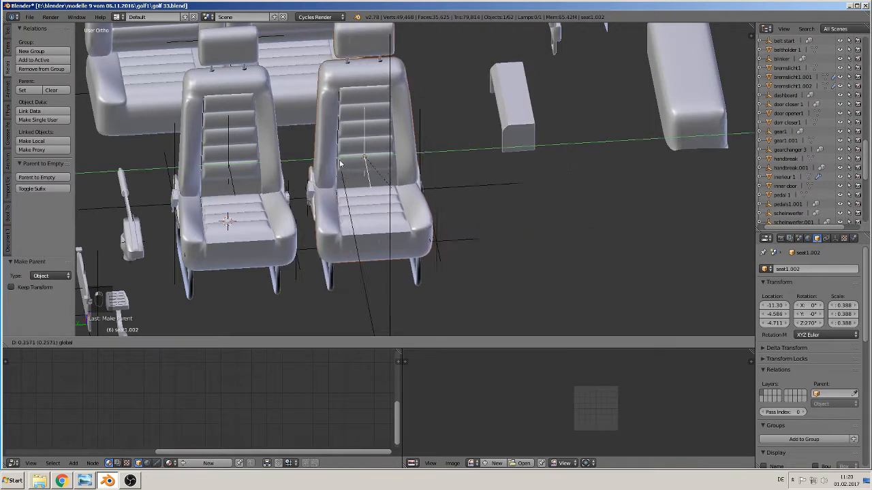
{"action": "left_click", "coordinate": [371, 157]}
{"action": "mouse_move", "coordinate": [371, 157]}
{"action": "middle_mouse_down"}
{"action": "mouse_move", "coordinate": [337, 171]}
{"action": "mouse_move", "coordinate": [376, 156]}
{"action": "middle_mouse_up"}
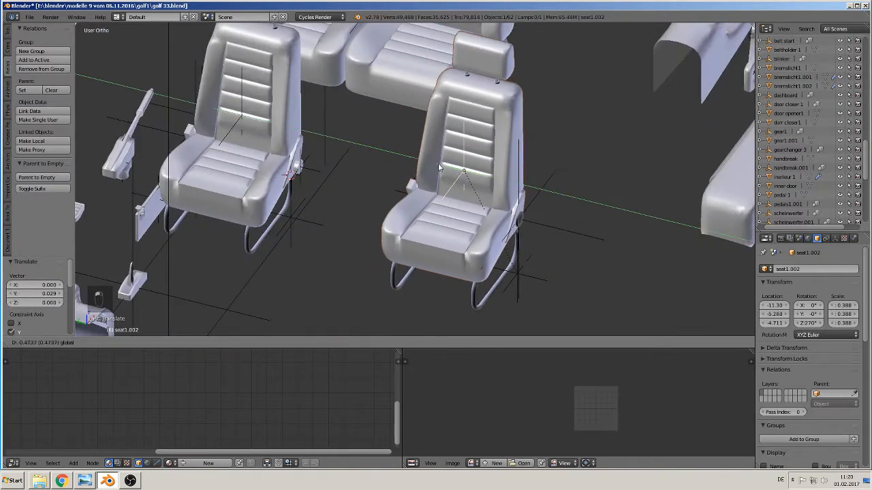
{"action": "key", "text": "g"}
{"action": "key", "text": "y"}
{"action": "left_click", "coordinate": [362, 162]}
- Parent the tubular frame beneath seat1.001 to that seat, using the Object parent type
{"action": "scroll", "coordinate": [362, 162], "scroll_direction": "up", "scroll_amount": 6}
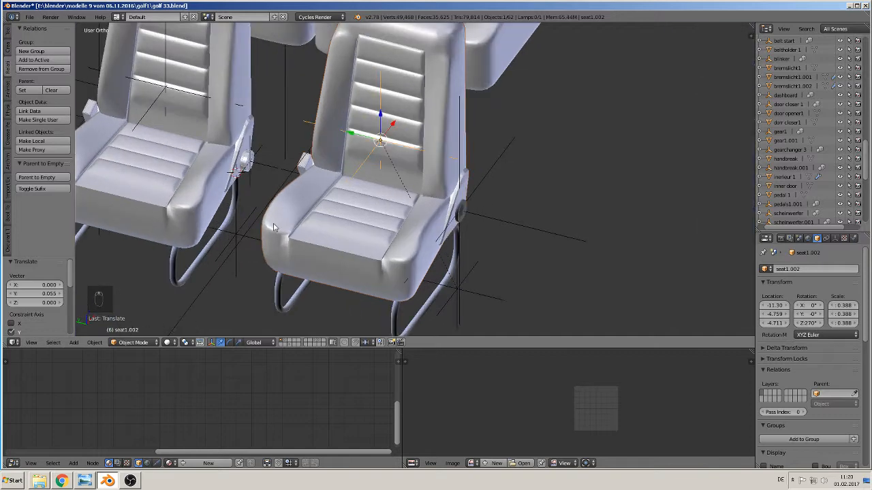
{"action": "middle_click_drag", "start_coordinate": [338, 104], "coordinate": [331, 222]}
{"action": "right_click", "coordinate": [312, 232]}
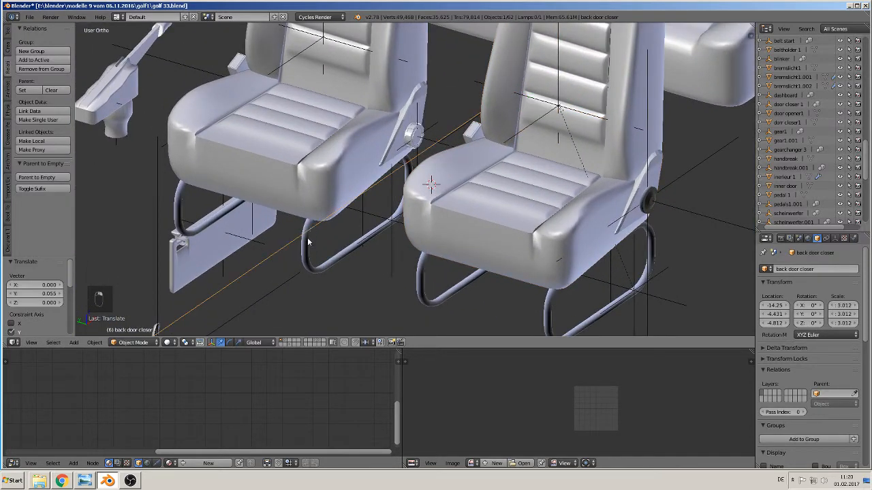
{"action": "right_click", "coordinate": [309, 245]}
{"action": "right_click", "coordinate": [325, 166]}
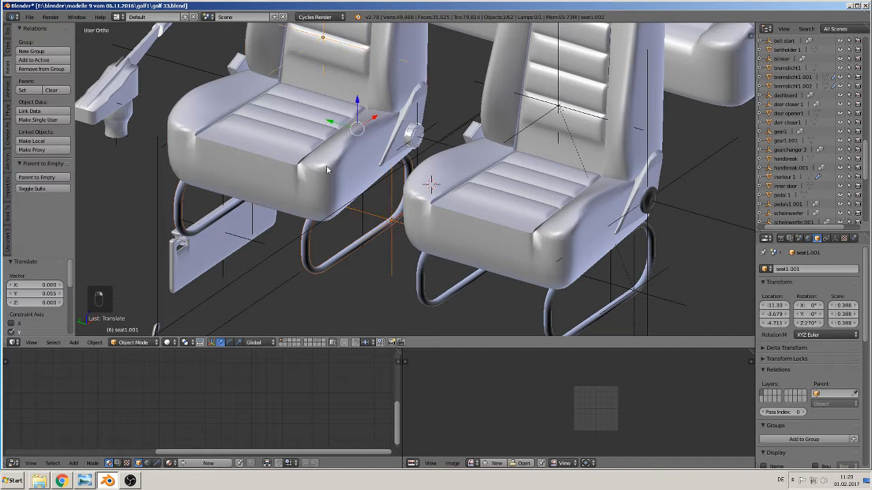
{"action": "key", "text": "ctrl+p"}
{"action": "left_click", "coordinate": [326, 165]}
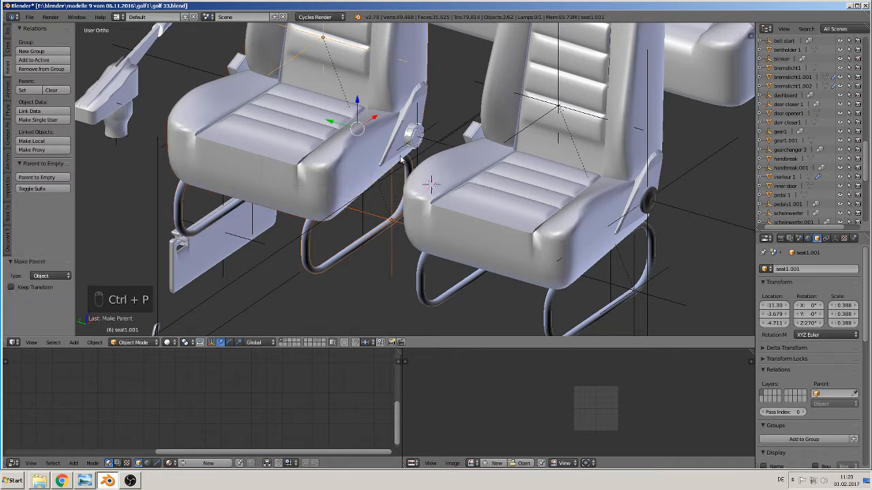
- Parent the round knob on the inner bracket of seat1.001 to that seat as Object
{"action": "right_click", "coordinate": [417, 136]}
{"action": "right_click", "coordinate": [385, 136], "text": "shift"}
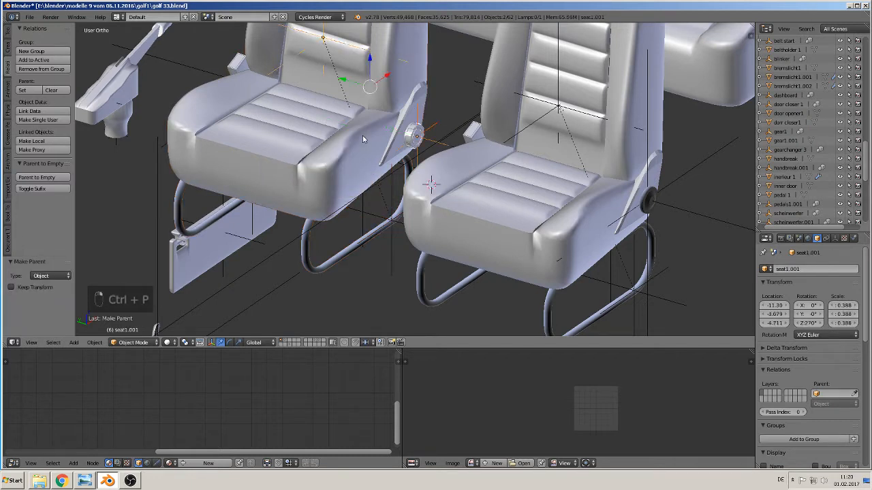
{"action": "key", "text": "ctrl+p"}
{"action": "left_click", "coordinate": [363, 138]}
- Parent the disc on the outer bracket of seat1.001 to that seat as Object
{"action": "middle_click_drag", "start_coordinate": [363, 138], "coordinate": [267, 185]}
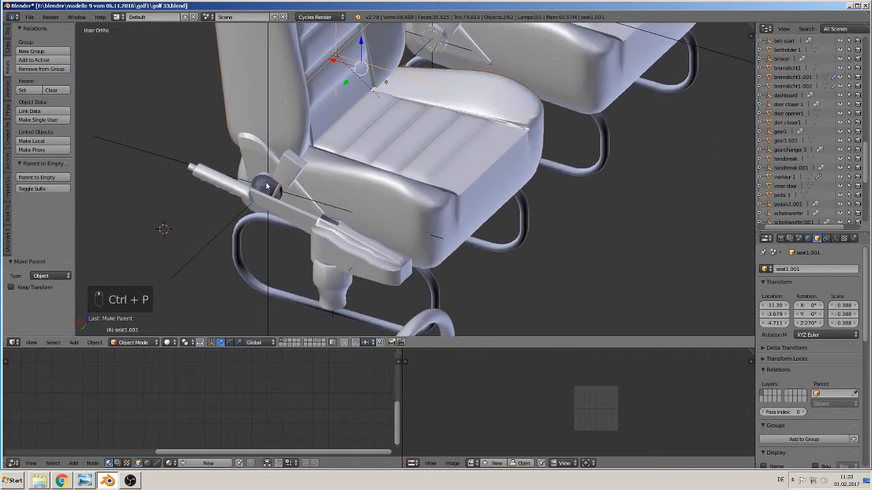
{"action": "right_click", "coordinate": [268, 185]}
{"action": "right_click", "coordinate": [294, 99], "text": "shift"}
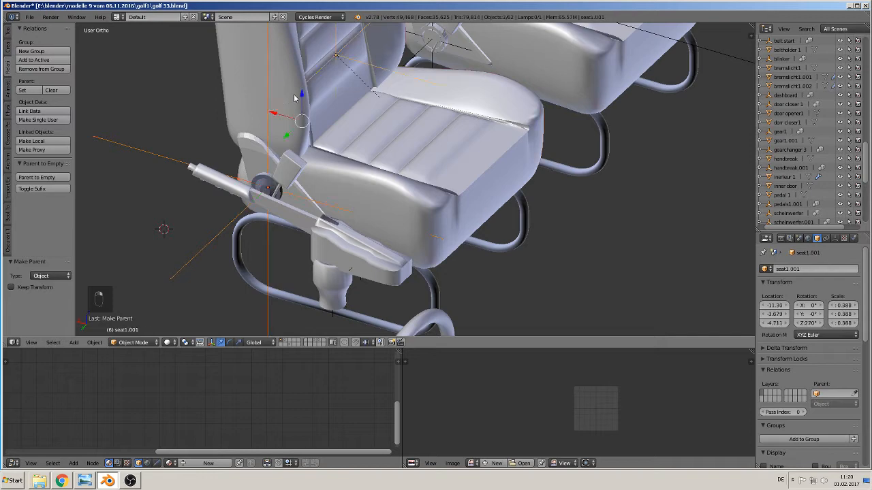
{"action": "key", "text": "ctrl+p"}
{"action": "left_click", "coordinate": [294, 96]}
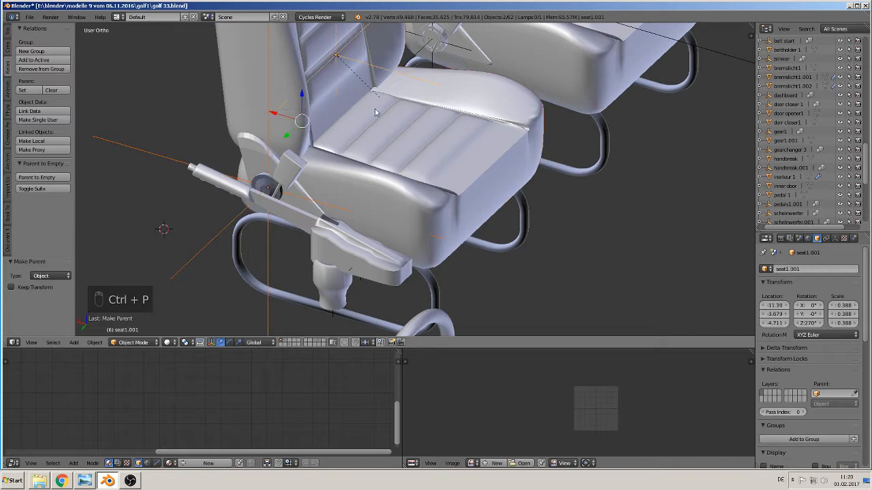
- Move seat1.001 with its attached fixtures along Y to about Y -3.701, and save the file
{"action": "scroll", "coordinate": [375, 108], "scroll_direction": "down", "scroll_amount": 5}
{"action": "middle_click_drag", "start_coordinate": [365, 145], "coordinate": [365, 154]}
{"action": "right_click", "coordinate": [386, 143]}
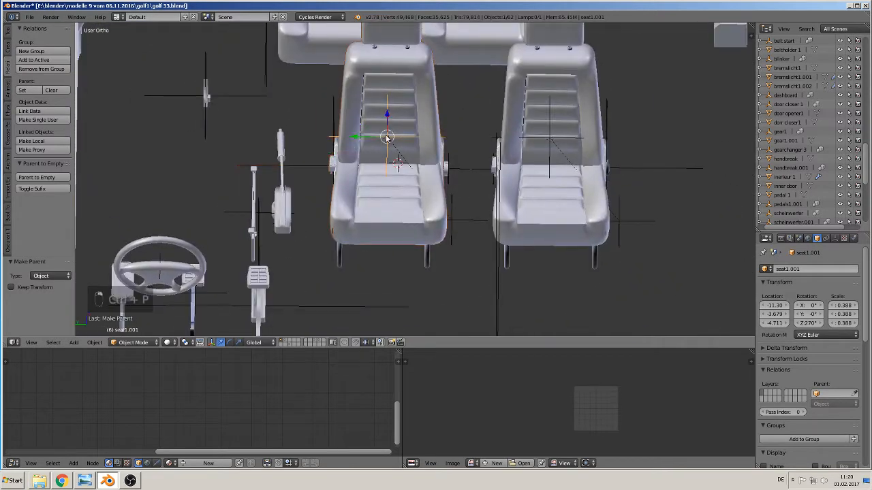
{"action": "key", "text": "g"}
{"action": "key", "text": "y"}
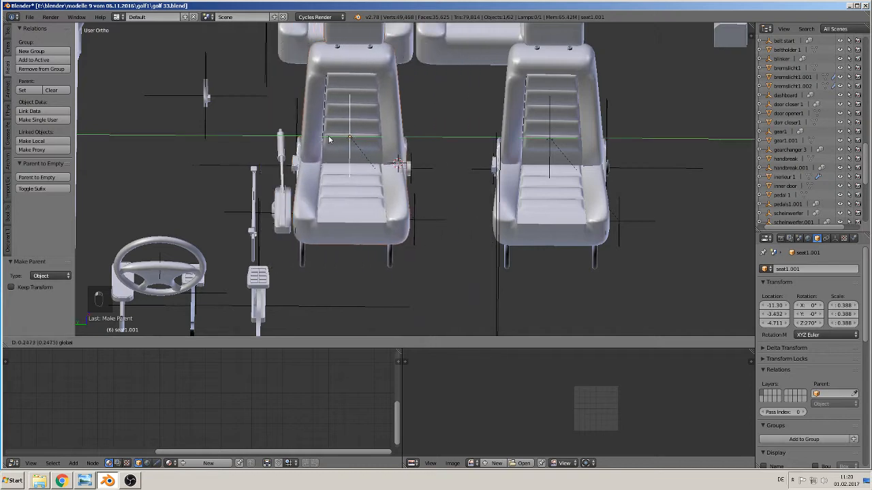
{"action": "left_click", "coordinate": [359, 142]}
{"action": "middle_click_drag", "start_coordinate": [383, 160], "coordinate": [403, 163]}
{"action": "scroll", "coordinate": [431, 166], "scroll_direction": "down", "scroll_amount": 5}
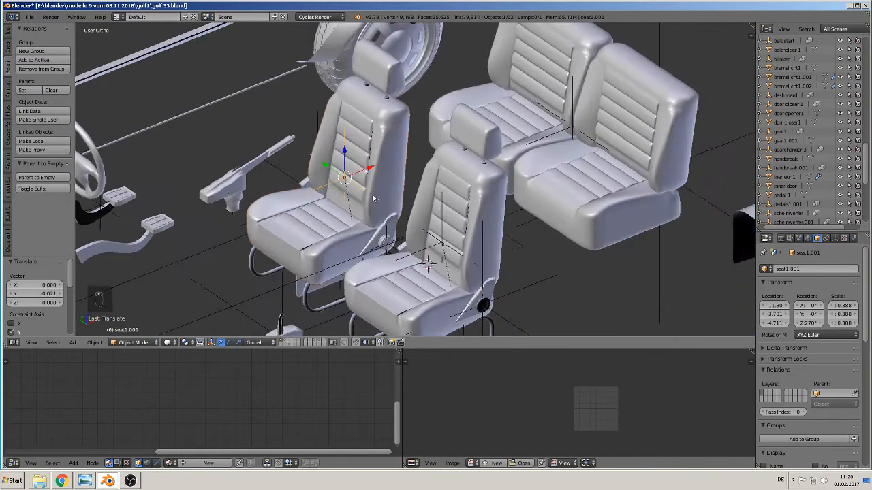
{"action": "left_click", "coordinate": [29, 17]}
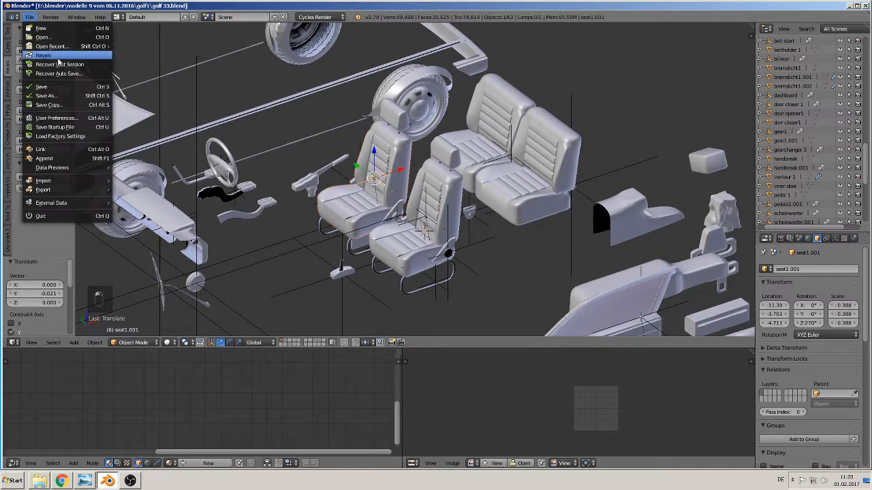
{"action": "left_click", "coordinate": [56, 92]}
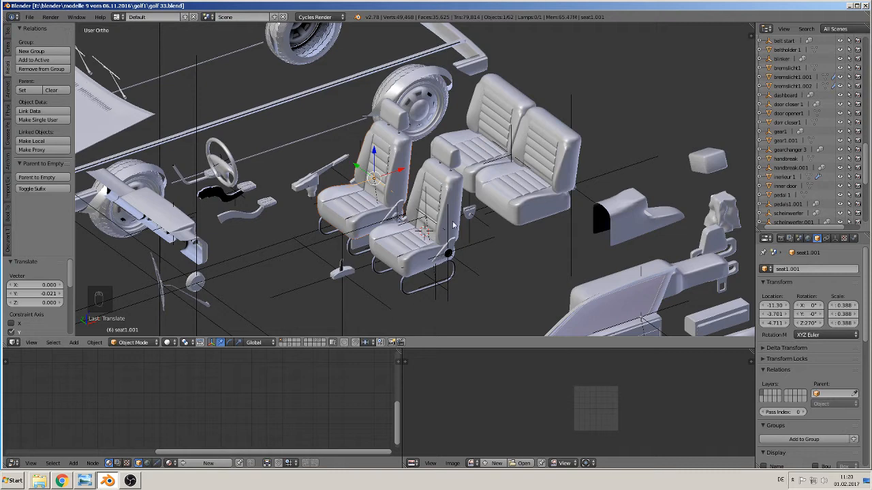
- Select the seat controller lever in front of the front seats and move it along X to about X -11.93
{"action": "right_click", "coordinate": [340, 273]}
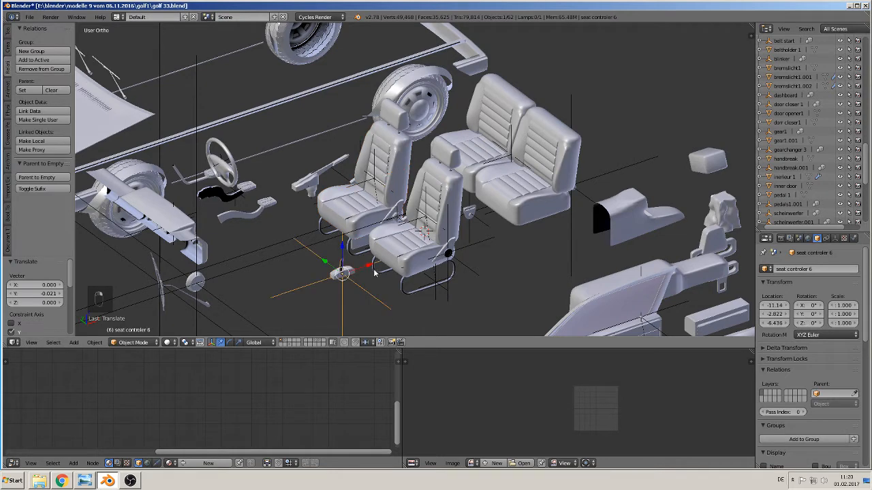
{"action": "key", "text": "KP_Decimal"}
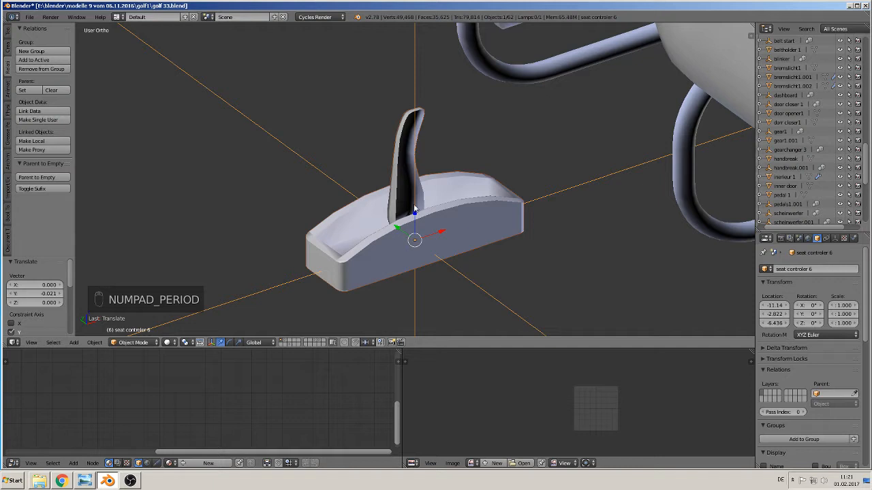
{"action": "scroll", "coordinate": [418, 180], "scroll_direction": "down", "scroll_amount": 5}
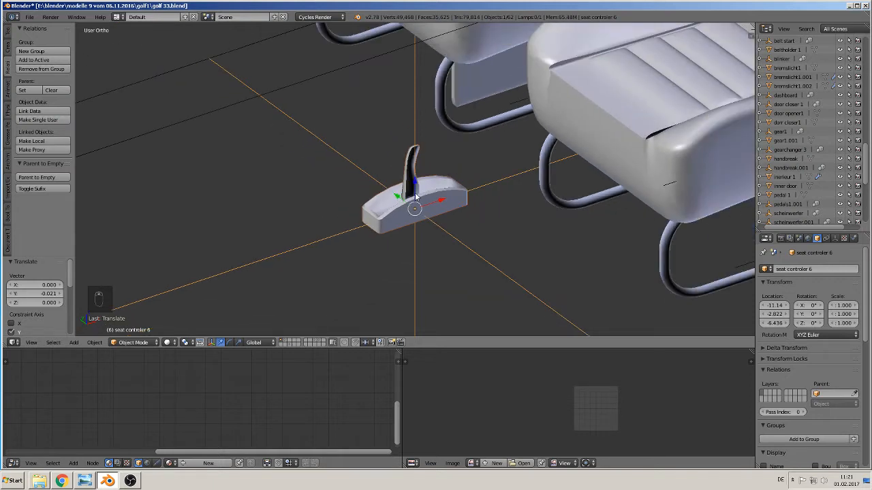
{"action": "middle_click_drag", "start_coordinate": [417, 184], "coordinate": [651, 77], "text": "shift"}
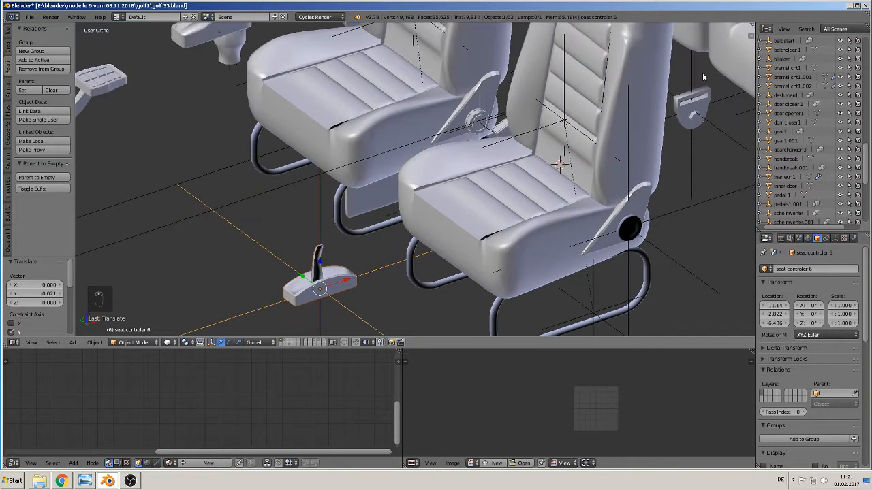
{"action": "middle_click_drag", "start_coordinate": [323, 273], "coordinate": [311, 253]}
{"action": "left_click_drag", "start_coordinate": [393, 241], "coordinate": [282, 243]}
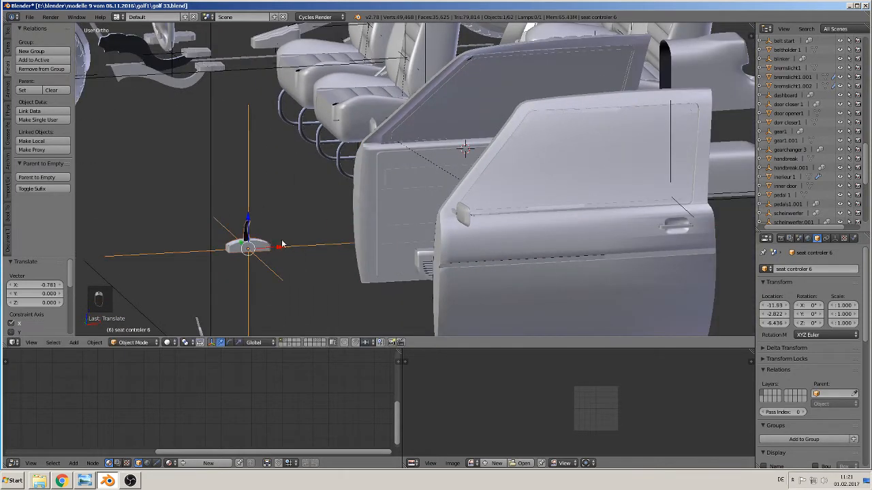
- Rotate the seat controller lever 90° about the global Z axis and 90° about the global Y axis
{"action": "middle_click_drag", "start_coordinate": [282, 243], "coordinate": [267, 231]}
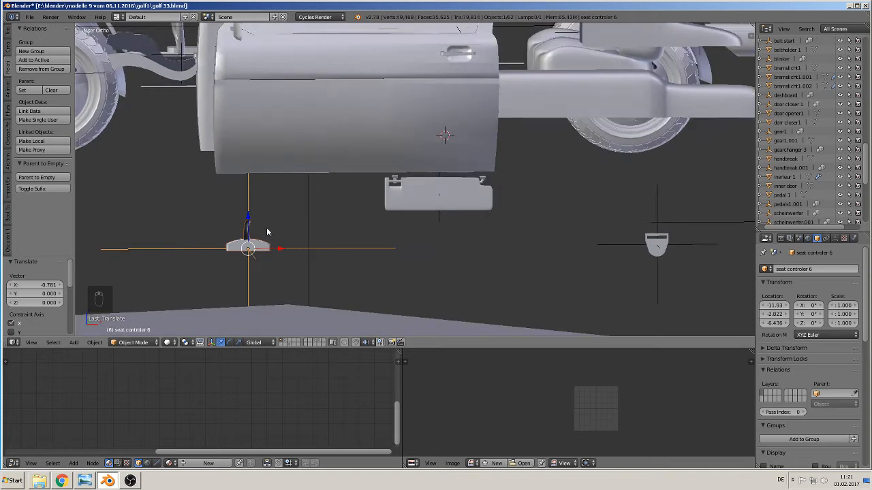
{"action": "type", "text": "r"}
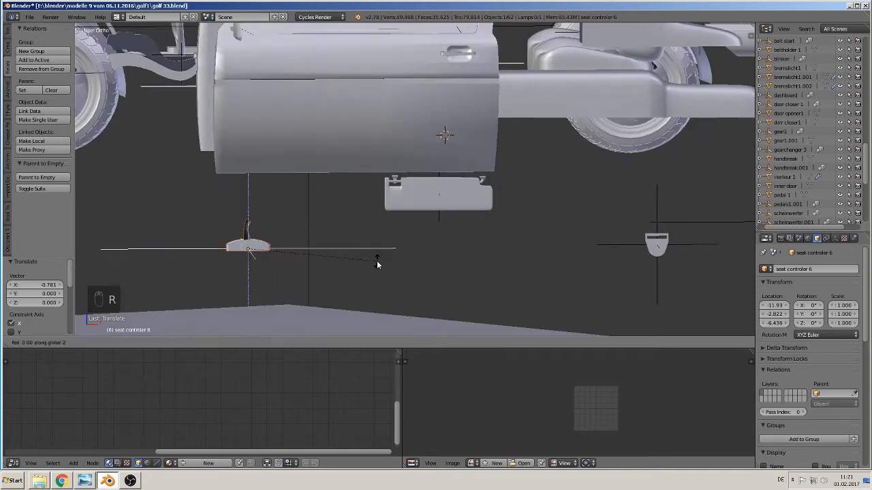
{"action": "type", "text": "z90"}
{"action": "key", "text": "Return"}
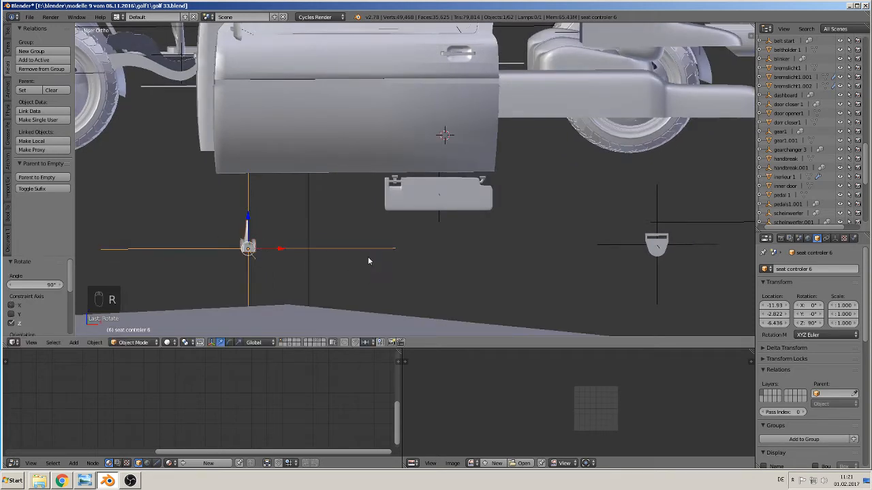
{"action": "type", "text": "ry"}
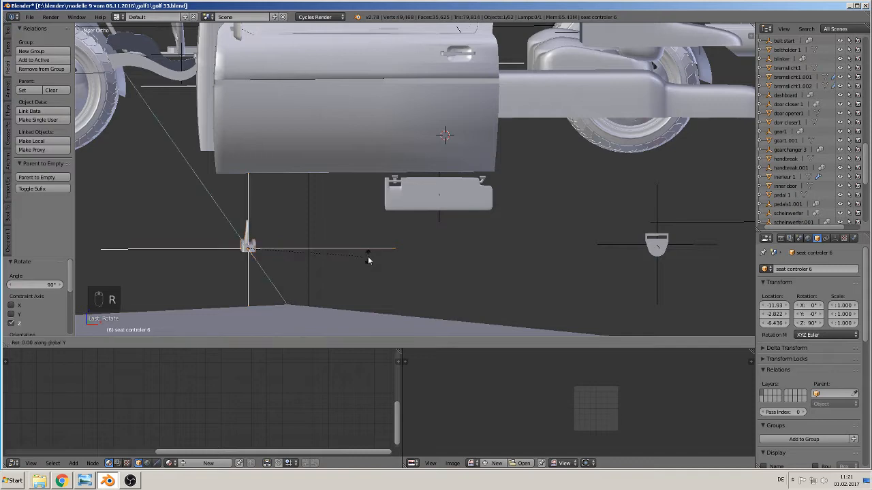
{"action": "type", "text": "90"}
{"action": "key", "text": "Return"}
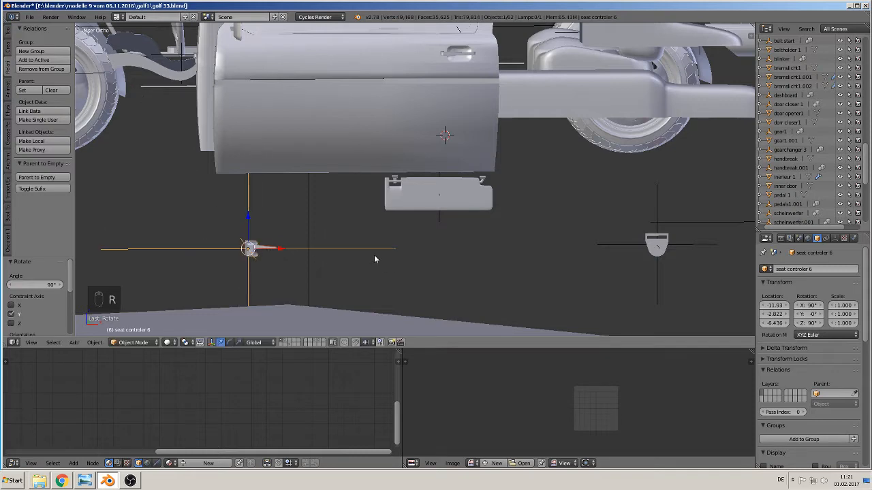
- Rotate the seat controller lever 90° about the global X axis and 90° about the global Z axis
{"action": "middle_click_drag", "start_coordinate": [374, 255], "coordinate": [289, 276]}
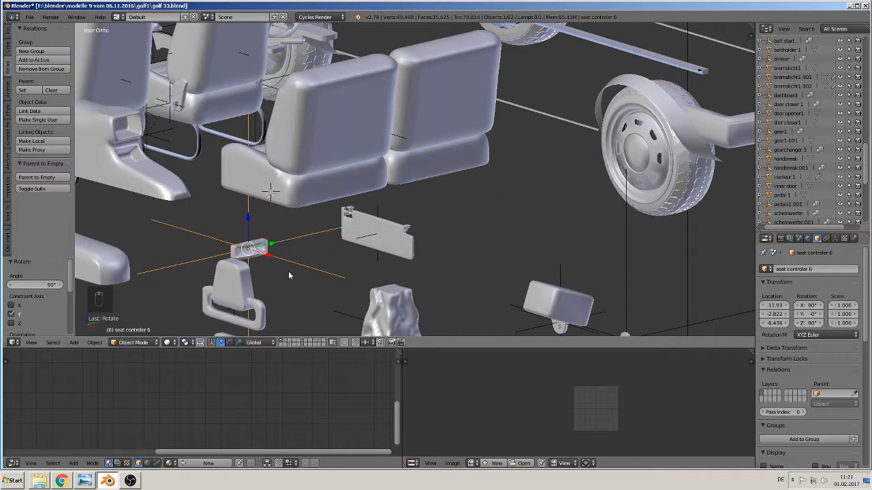
{"action": "type", "text": "rx90"}
{"action": "key", "text": "Return"}
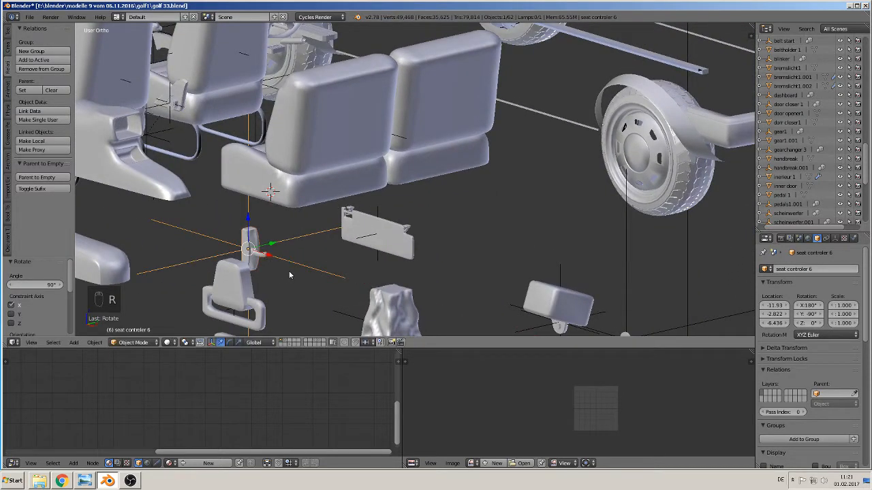
{"action": "type", "text": "r"}
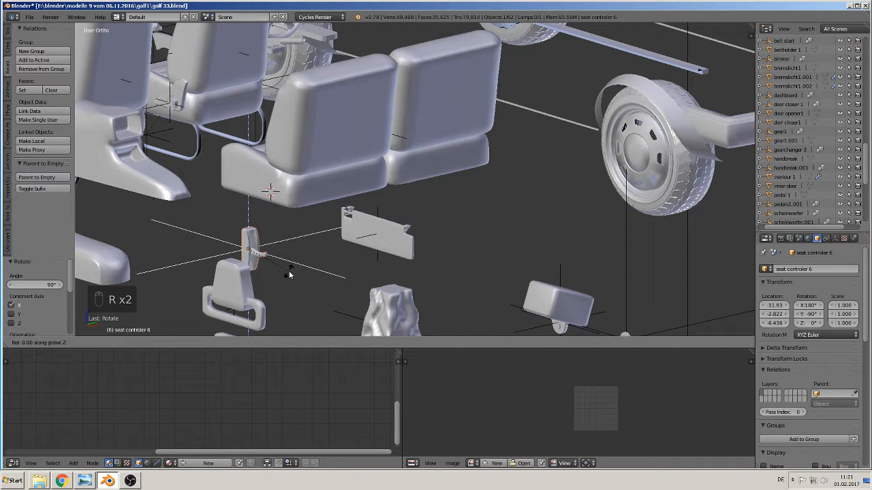
{"action": "type", "text": "90"}
{"action": "key", "text": "Return"}
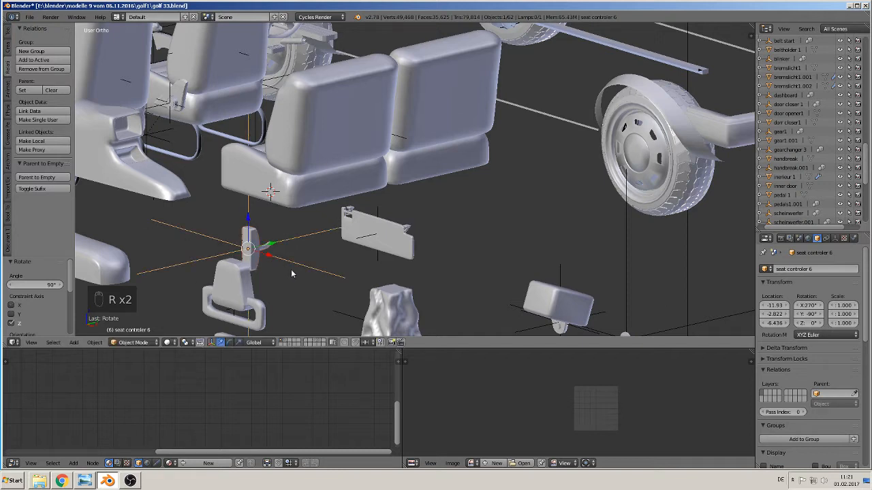
- Rotate the seat controller lever 180° about the global Z axis and 180° about the global Y axis
{"action": "type", "text": "rz18"}
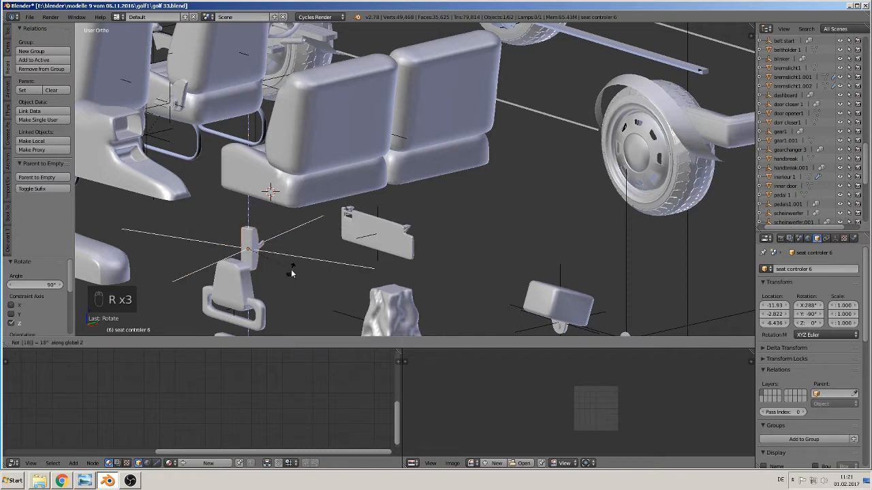
{"action": "type", "text": "0"}
{"action": "left_click", "coordinate": [292, 274]}
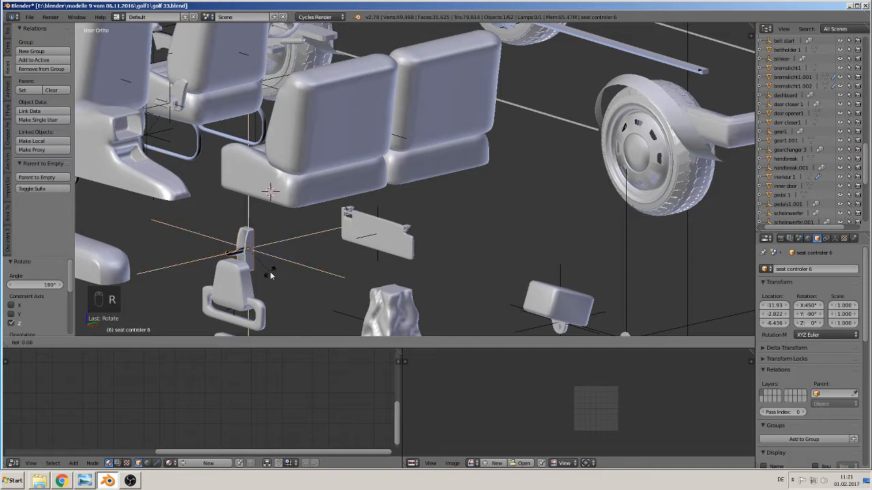
{"action": "type", "text": "y180"}
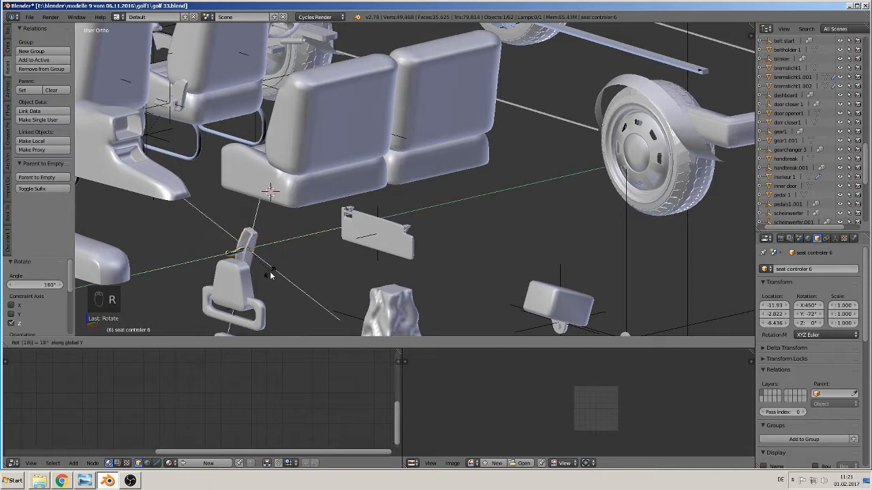
{"action": "key", "text": "Return"}
- Move the seat controller lever up beside the backrest of seat1.002, at about Y -5.369 and Z -4.059
{"action": "key", "text": "KP_1"}
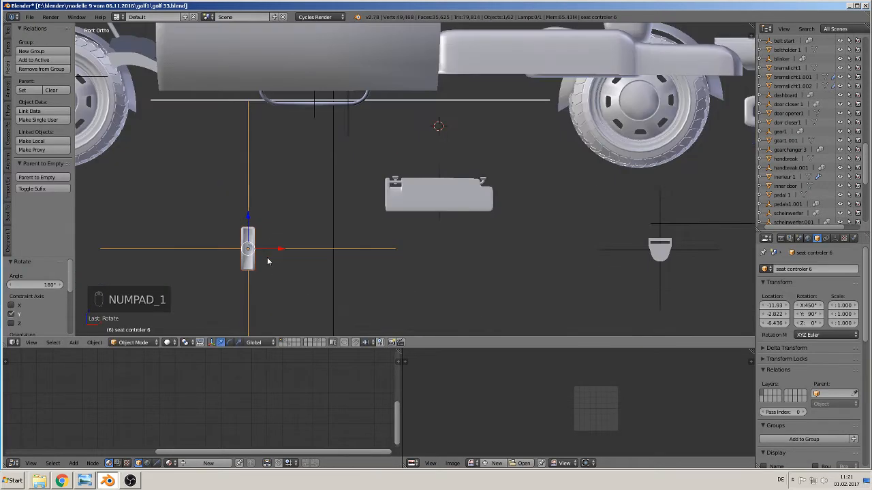
{"action": "scroll", "coordinate": [267, 257], "scroll_direction": "down", "scroll_amount": 4}
{"action": "middle_click_drag", "start_coordinate": [359, 246], "coordinate": [419, 286]}
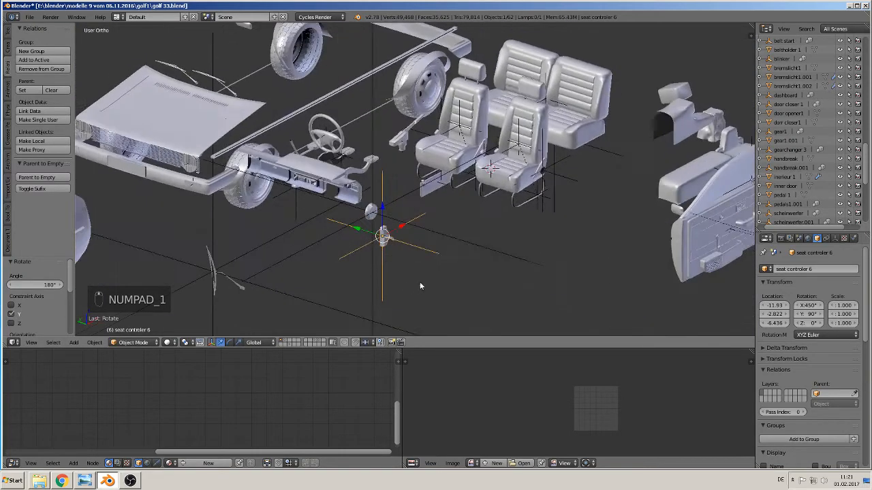
{"action": "left_click_drag", "start_coordinate": [360, 231], "coordinate": [530, 79]}
{"action": "scroll", "coordinate": [288, 231], "scroll_direction": "up", "scroll_amount": 6}
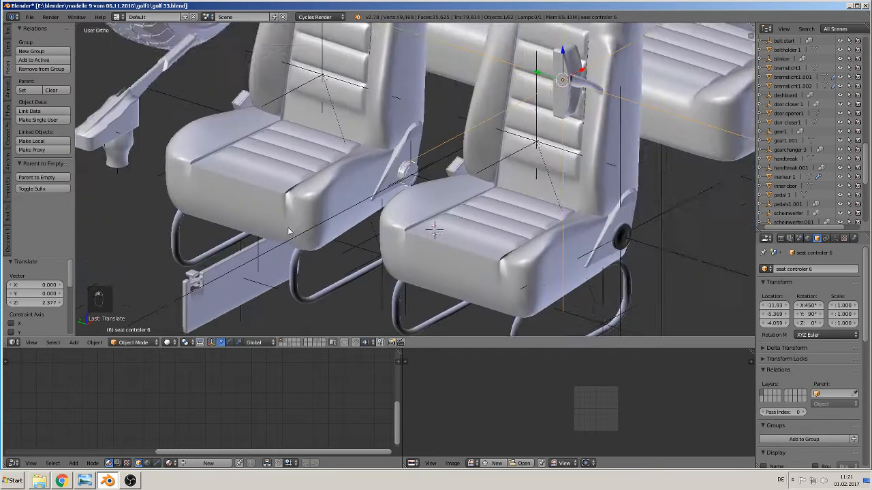
- Move the seat controller lever against the outer side of seat1.002's backrest, at about X -11.12, Y -5.070 and Z -4.371
{"action": "middle_click_drag", "start_coordinate": [288, 232], "coordinate": [374, 128]}
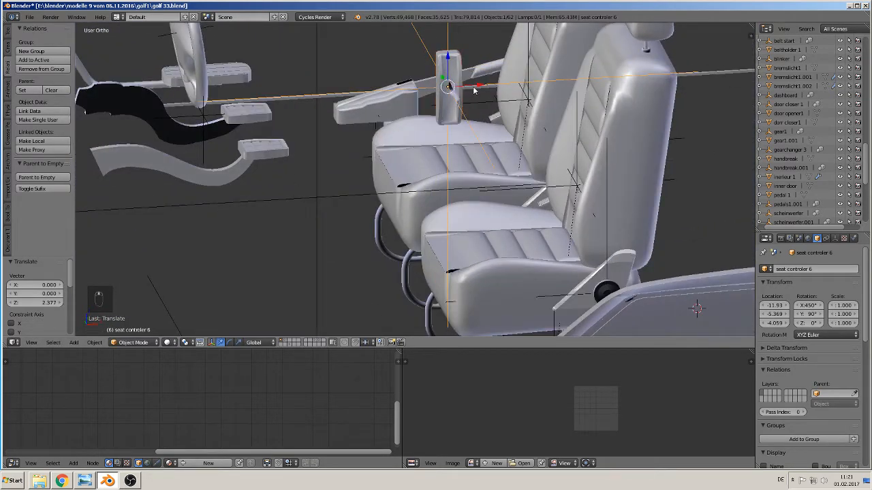
{"action": "left_click_drag", "start_coordinate": [475, 89], "coordinate": [675, 105]}
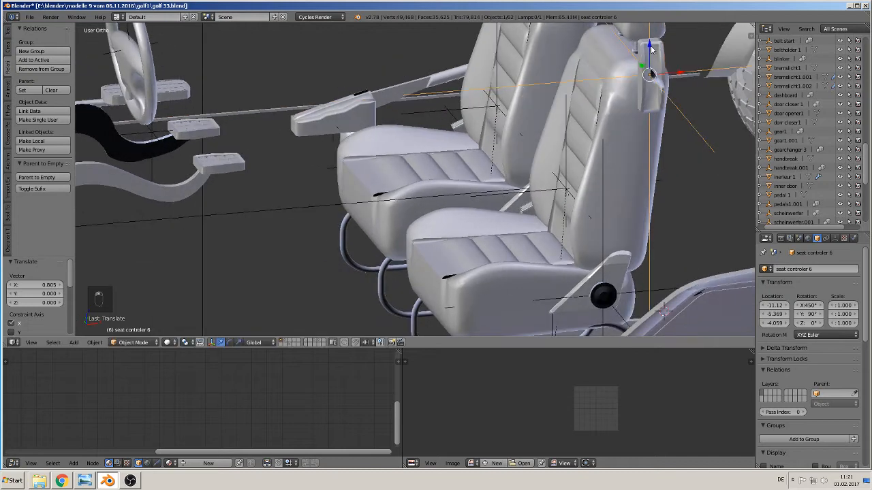
{"action": "left_click_drag", "start_coordinate": [652, 49], "coordinate": [652, 124]}
{"action": "middle_click_drag", "start_coordinate": [652, 126], "coordinate": [736, 165]}
{"action": "left_click_drag", "start_coordinate": [626, 150], "coordinate": [558, 159]}
- Scale the seat controller lever down uniformly to about 0.427
{"action": "middle_click_drag", "start_coordinate": [558, 159], "coordinate": [457, 192]}
{"action": "middle_click_drag", "start_coordinate": [547, 208], "coordinate": [493, 177], "text": "shift"}
{"action": "scroll", "coordinate": [559, 210], "scroll_direction": "up", "scroll_amount": 2}
{"action": "key", "text": "s"}
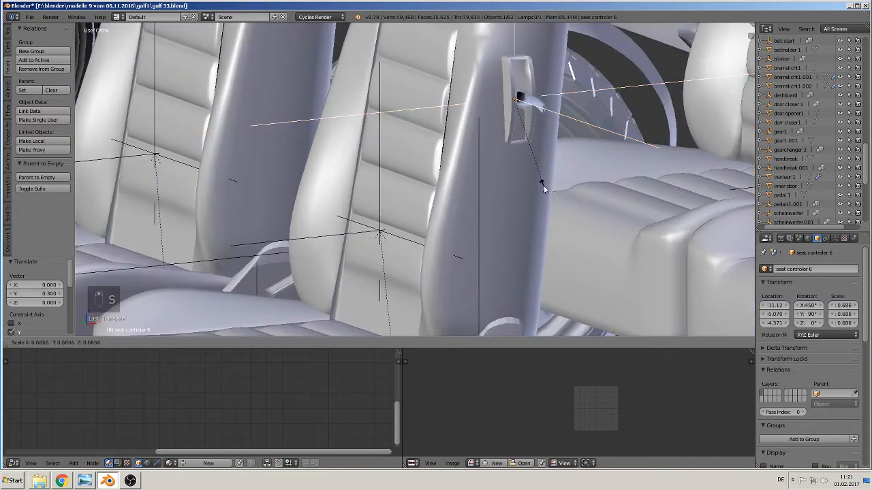
{"action": "left_click", "coordinate": [532, 153]}
- Nudge the lever to about Y -5.073 and Z -4.416, and rotate it about 9° in side view to follow the backrest's tilt
{"action": "middle_click_drag", "start_coordinate": [533, 154], "coordinate": [601, 162]}
{"action": "scroll", "coordinate": [527, 152], "scroll_direction": "down", "scroll_amount": 2}
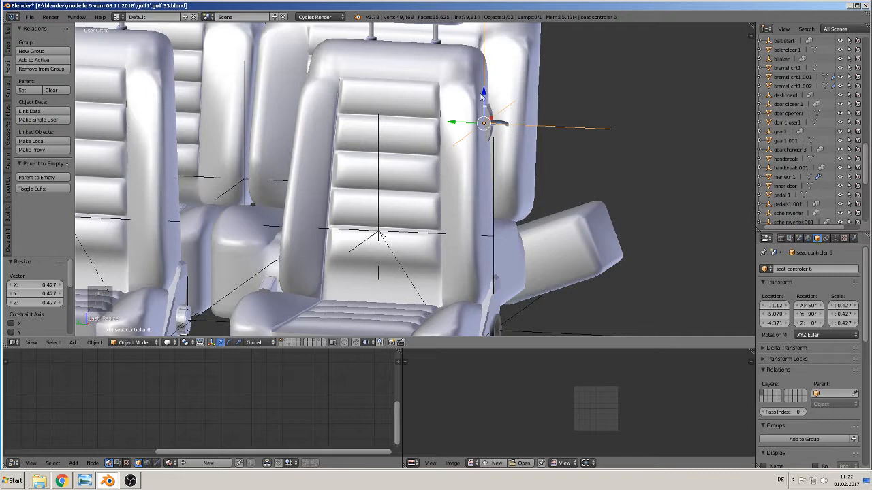
{"action": "left_click_drag", "start_coordinate": [482, 96], "coordinate": [483, 109]}
{"action": "left_click_drag", "start_coordinate": [449, 138], "coordinate": [460, 136]}
{"action": "middle_click_drag", "start_coordinate": [460, 136], "coordinate": [463, 160]}
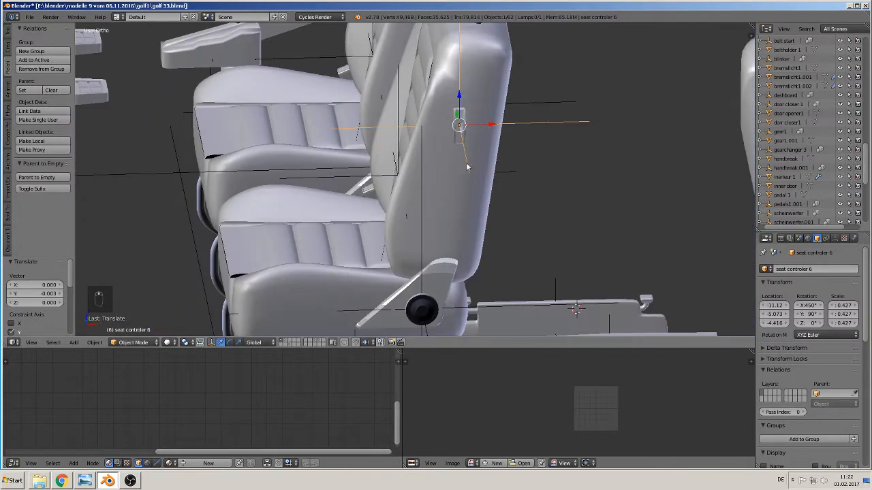
{"action": "key", "text": "r"}
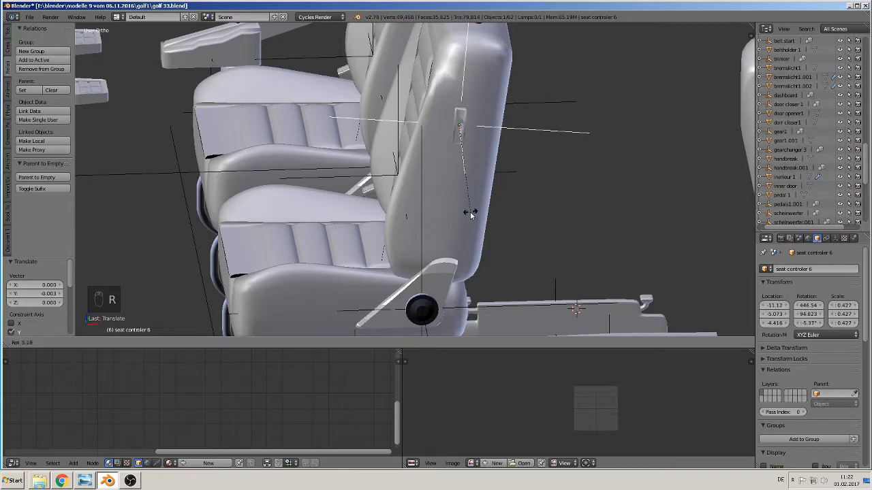
{"action": "left_click", "coordinate": [464, 215]}
{"action": "middle_click_drag", "start_coordinate": [465, 214], "coordinate": [578, 213]}
- Duplicate the seat controller lever and move the copy about 1.806 along the global Y axis, beyond the far side of seat1.001
{"action": "scroll", "coordinate": [525, 188], "scroll_direction": "down", "scroll_amount": 3}
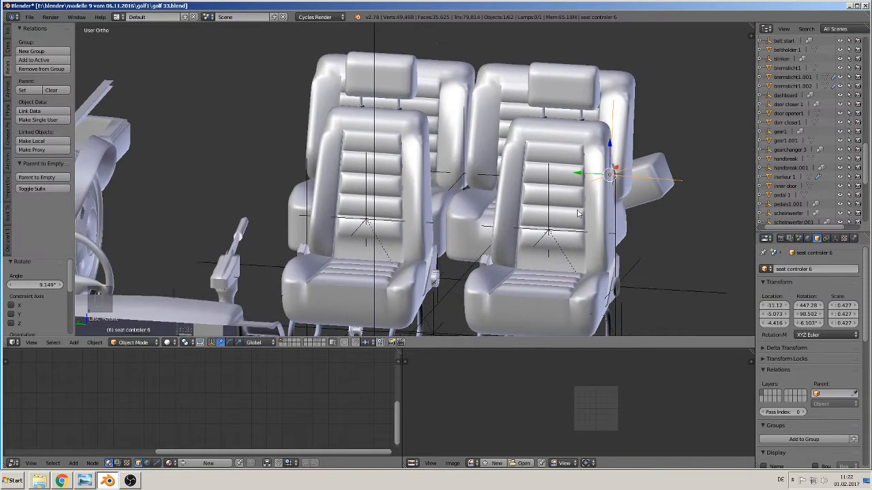
{"action": "key", "text": "shift+d"}
{"action": "left_click_drag", "start_coordinate": [583, 175], "coordinate": [272, 157]}
{"action": "middle_click_drag", "start_coordinate": [280, 171], "coordinate": [372, 223]}
{"action": "scroll", "coordinate": [371, 221], "scroll_direction": "up", "scroll_amount": 3}
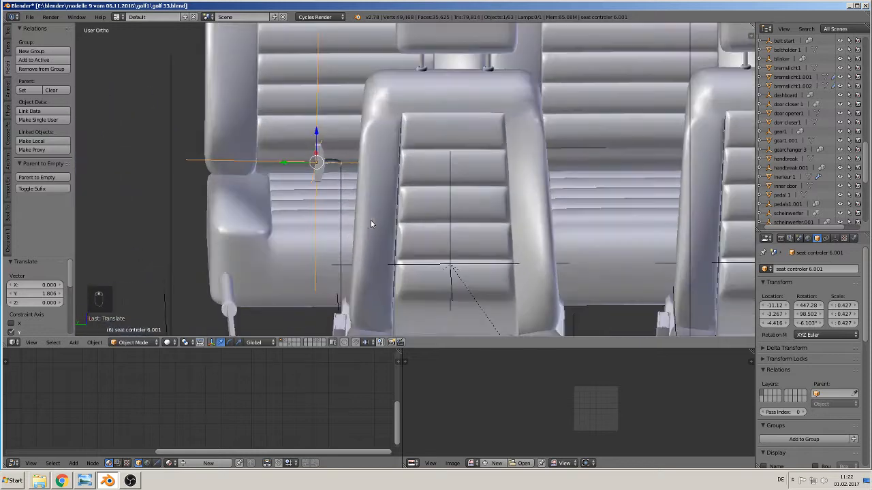
- Mirror the copied lever along the global Y axis and move it about -0.141 along Y against seat1.001's backrest
{"action": "left_click", "coordinate": [95, 341]}
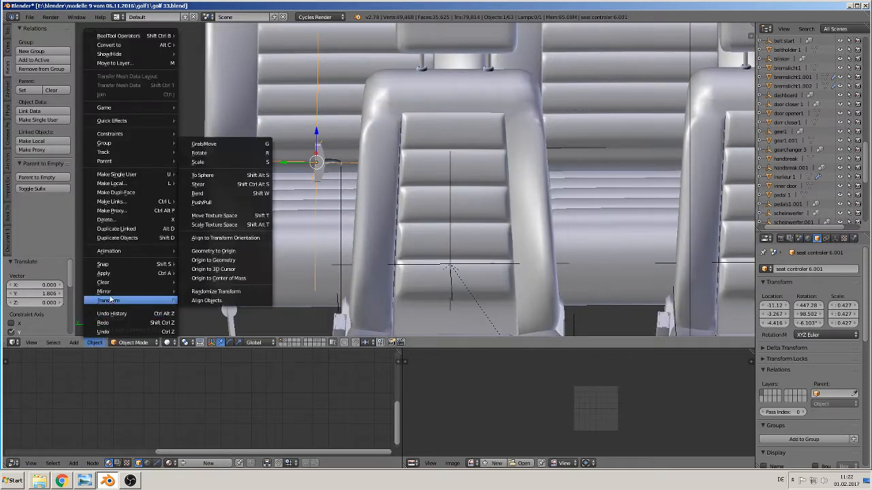
{"action": "mouse_move", "coordinate": [104, 290]}
{"action": "left_click", "coordinate": [195, 294]}
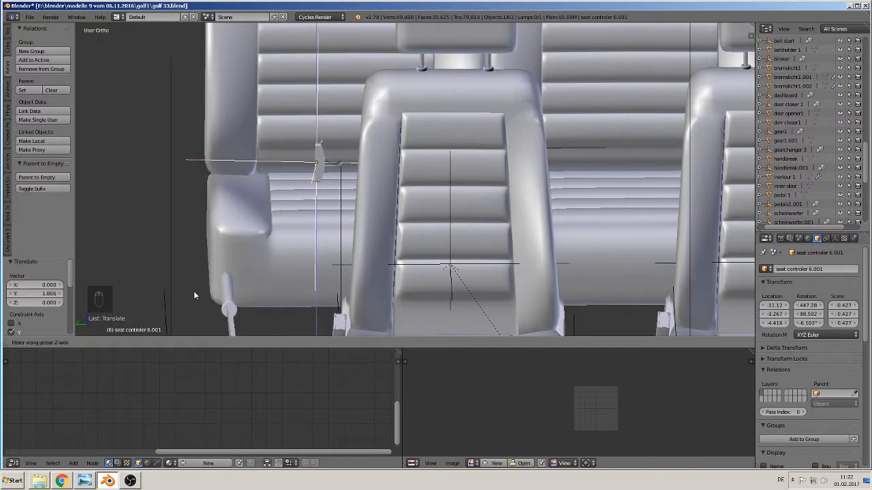
{"action": "key", "text": "y"}
{"action": "left_click", "coordinate": [232, 302]}
{"action": "middle_click_drag", "start_coordinate": [234, 299], "coordinate": [275, 155]}
{"action": "key", "text": "g"}
{"action": "key", "text": "y"}
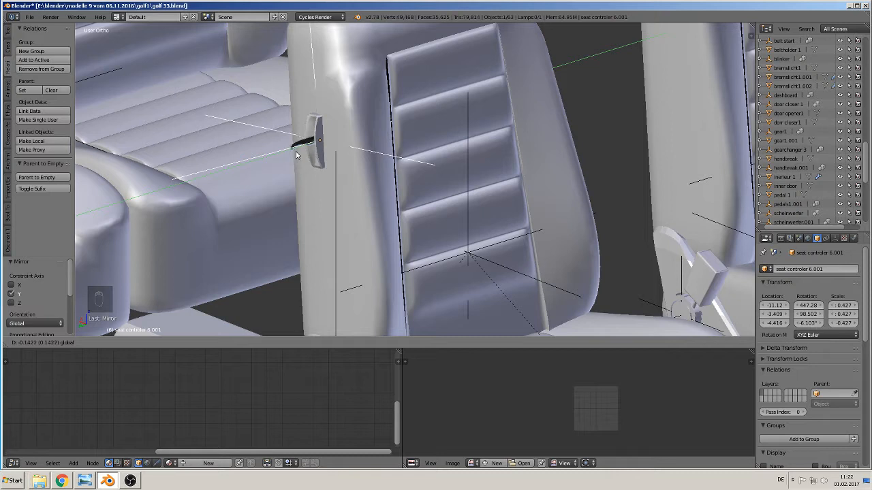
{"action": "left_click", "coordinate": [296, 156]}
- Parent the mirrored lever copy to seat1.001 using the Object parent type
{"action": "right_click", "coordinate": [353, 111]}
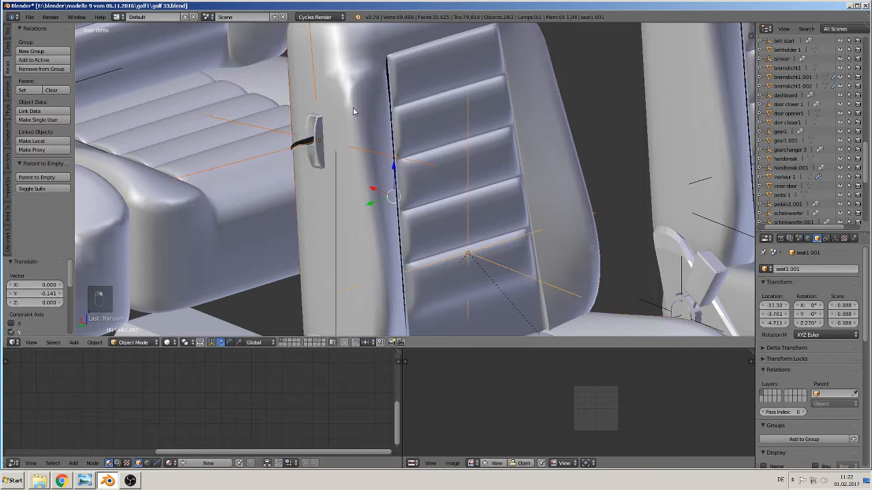
{"action": "key", "text": "ctrl+p"}
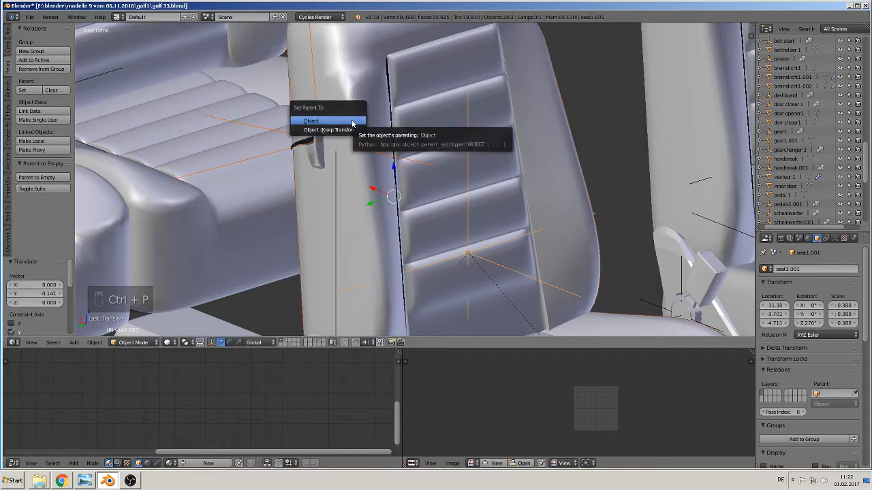
{"action": "left_click", "coordinate": [352, 121]}
- Parent the original seat controller lever to seat1.002 using the Object parent type
{"action": "scroll", "coordinate": [409, 120], "scroll_direction": "down", "scroll_amount": 4}
{"action": "middle_click_drag", "start_coordinate": [516, 130], "coordinate": [413, 129]}
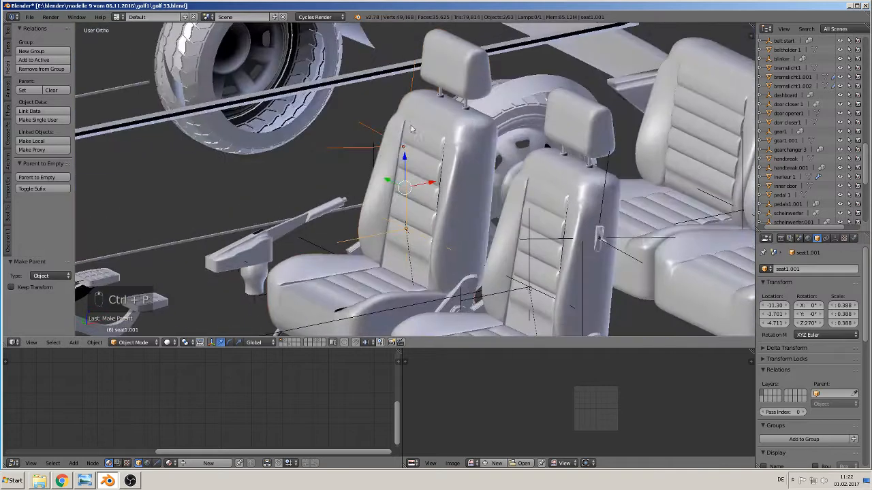
{"action": "middle_click_drag", "start_coordinate": [496, 177], "coordinate": [307, 101], "text": "shift"}
{"action": "right_click", "coordinate": [425, 142]}
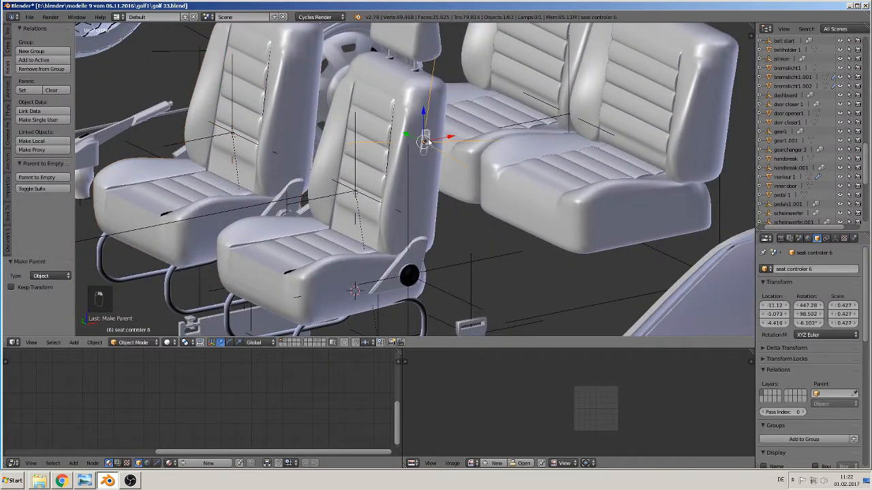
{"action": "right_click", "coordinate": [394, 128], "text": "shift"}
{"action": "key", "text": "ctrl+p"}
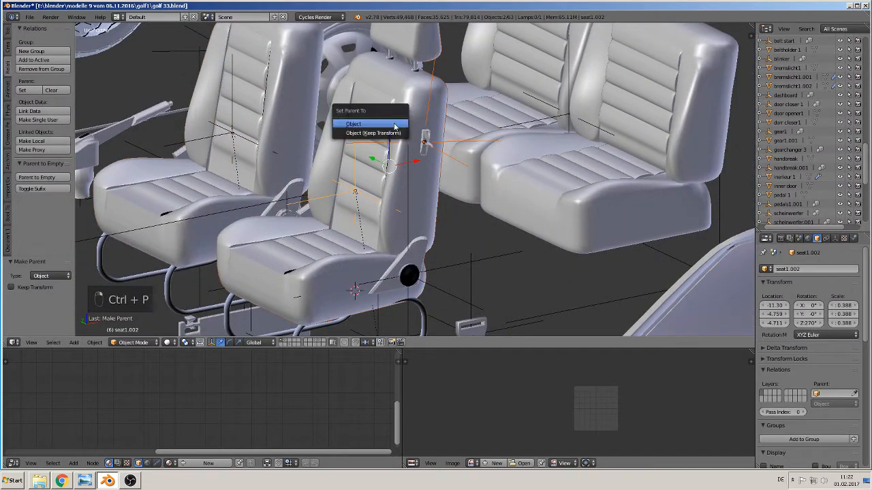
{"action": "left_click", "coordinate": [394, 129]}
- Select seat1.002 alone and move it about -0.026 along the global Y axis
{"action": "scroll", "coordinate": [378, 144], "scroll_direction": "down", "scroll_amount": 3}
{"action": "scroll", "coordinate": [378, 145], "scroll_direction": "down", "scroll_amount": 1}
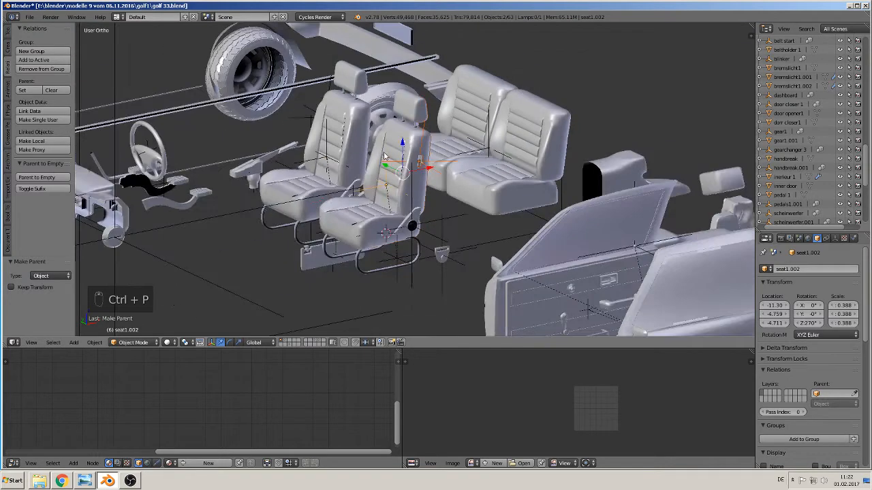
{"action": "right_click", "coordinate": [391, 151]}
{"action": "right_click", "coordinate": [399, 151]}
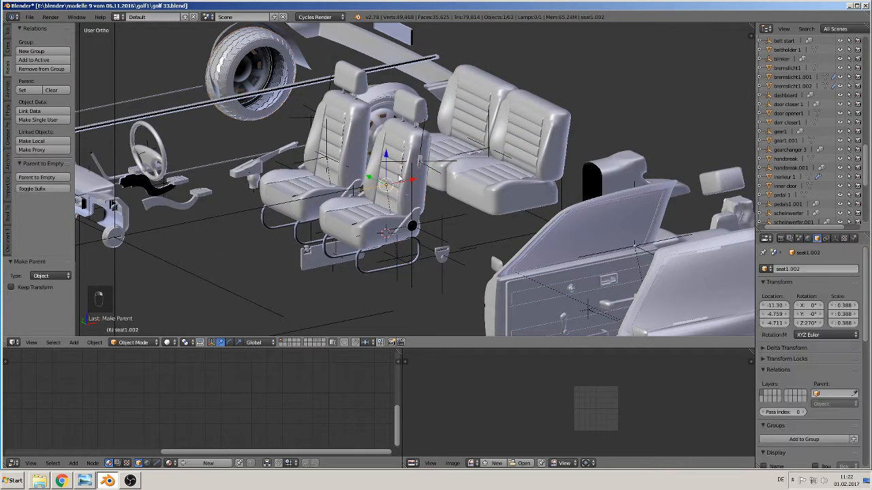
{"action": "middle_click_drag", "start_coordinate": [399, 151], "coordinate": [315, 187]}
{"action": "key", "text": "g"}
{"action": "key", "text": "y"}
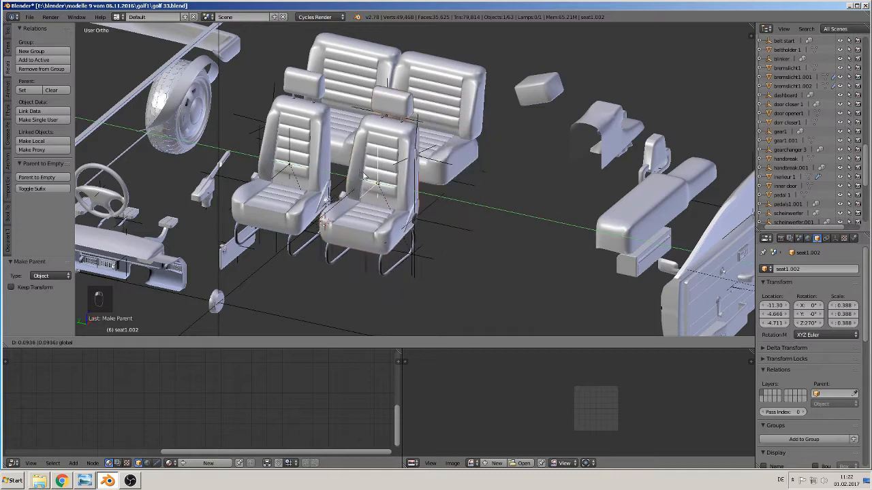
{"action": "left_click", "coordinate": [604, 250]}
- Save the blend file golf 33.blend
{"action": "scroll", "coordinate": [616, 255], "scroll_direction": "down", "scroll_amount": 3}
{"action": "scroll", "coordinate": [631, 264], "scroll_direction": "up", "scroll_amount": 2}
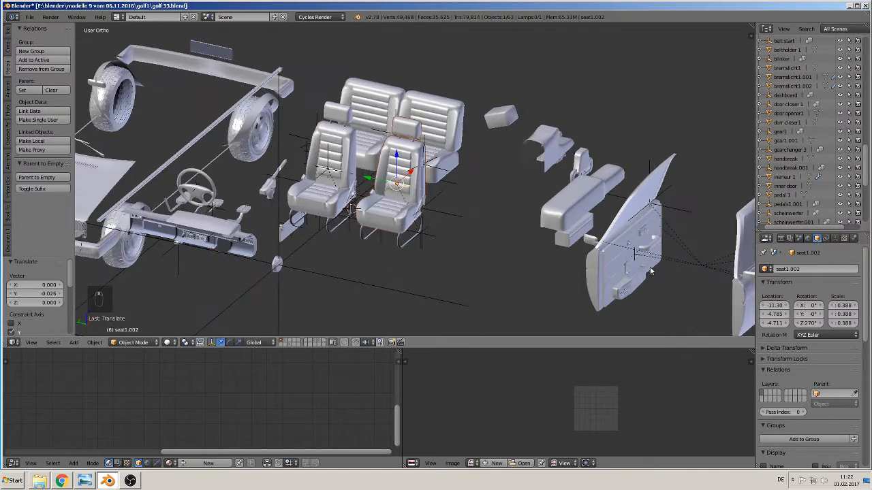
{"action": "left_click", "coordinate": [30, 19]}
{"action": "left_click", "coordinate": [40, 90]}
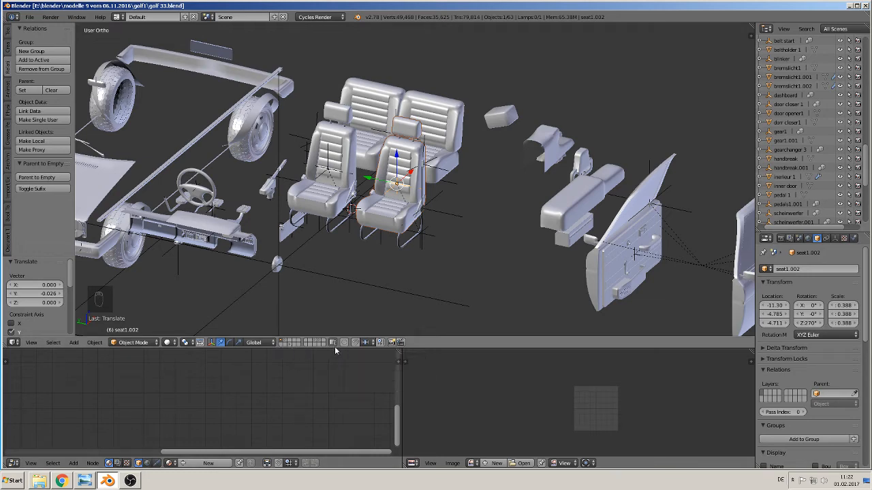
- Show the layer that holds the labelled source parts and select the tubular seat fixture there
{"action": "scroll", "coordinate": [418, 240], "scroll_direction": "up", "scroll_amount": 4}
{"action": "scroll", "coordinate": [323, 173], "scroll_direction": "up", "scroll_amount": 3}
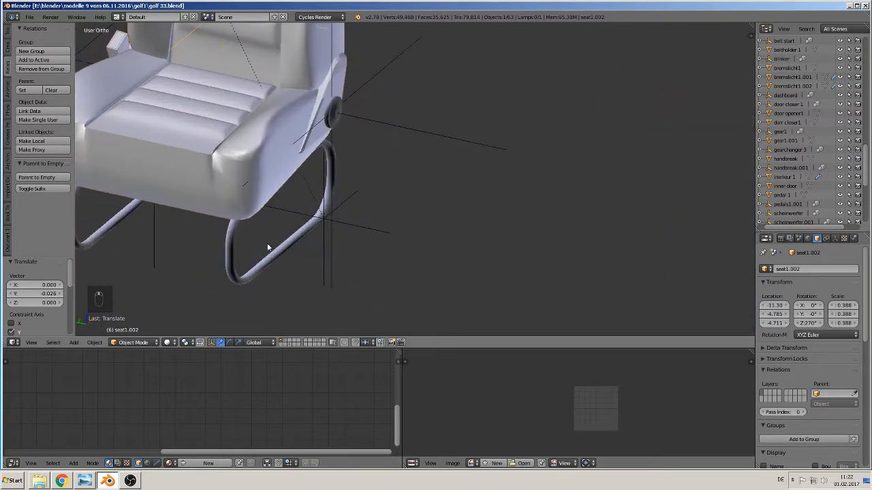
{"action": "middle_click_drag", "start_coordinate": [234, 239], "coordinate": [232, 206]}
{"action": "left_click", "coordinate": [318, 343]}
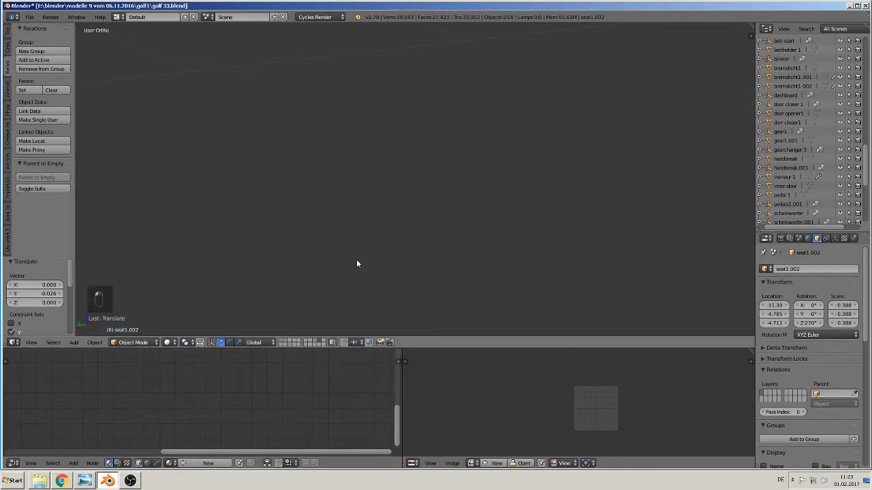
{"action": "scroll", "coordinate": [356, 259], "scroll_direction": "down", "scroll_amount": 8}
{"action": "scroll", "coordinate": [506, 280], "scroll_direction": "up", "scroll_amount": 5}
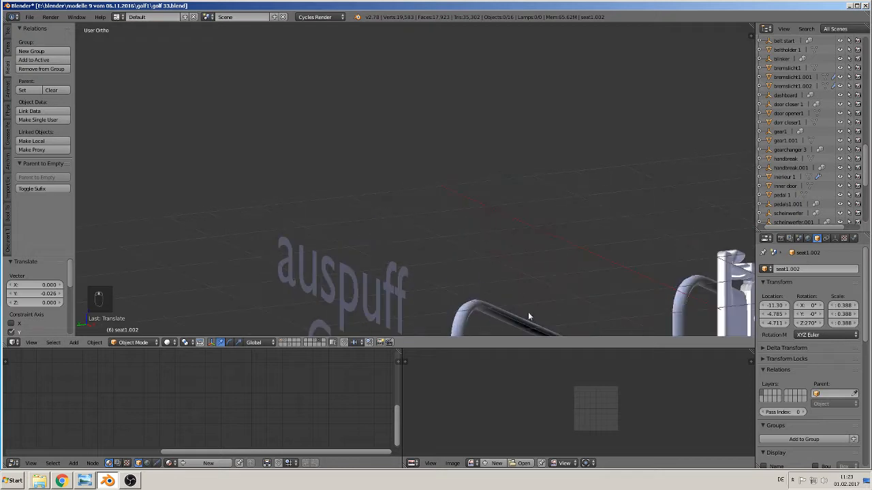
{"action": "right_click", "coordinate": [414, 199]}
{"action": "middle_click_drag", "start_coordinate": [445, 229], "coordinate": [516, 253]}
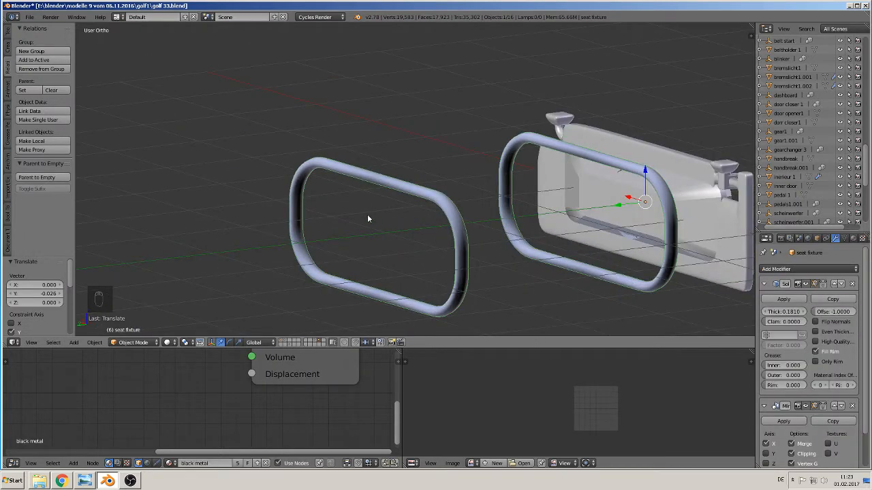
- Select the seat fixture's entire mesh in Edit Mode and recalculate its normals
{"action": "key", "text": "Tab"}
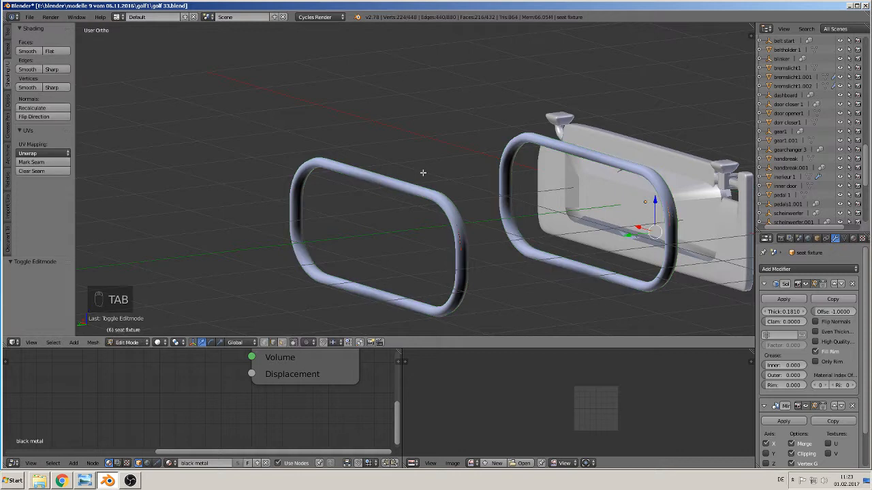
{"action": "key", "text": "a"}
{"action": "key", "text": "a"}
{"action": "key", "text": "a"}
{"action": "key", "text": "a"}
{"action": "key", "text": "a"}
{"action": "key", "text": "a"}
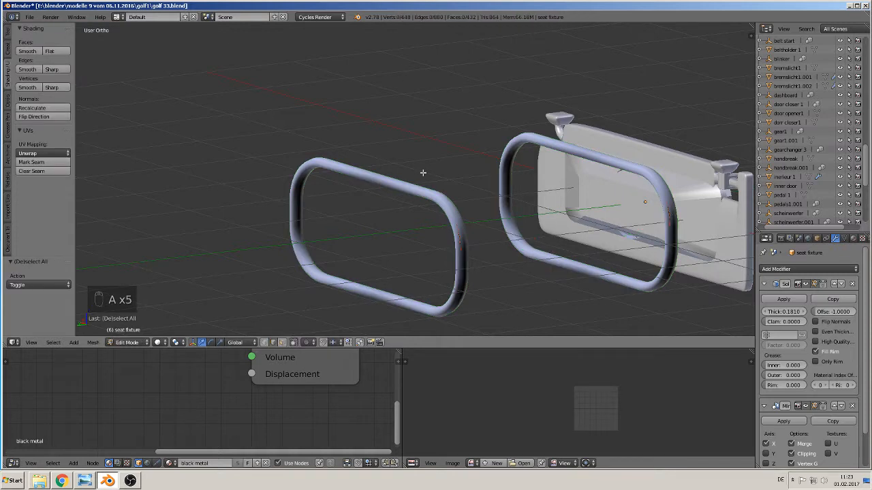
{"action": "left_click", "coordinate": [41, 108]}
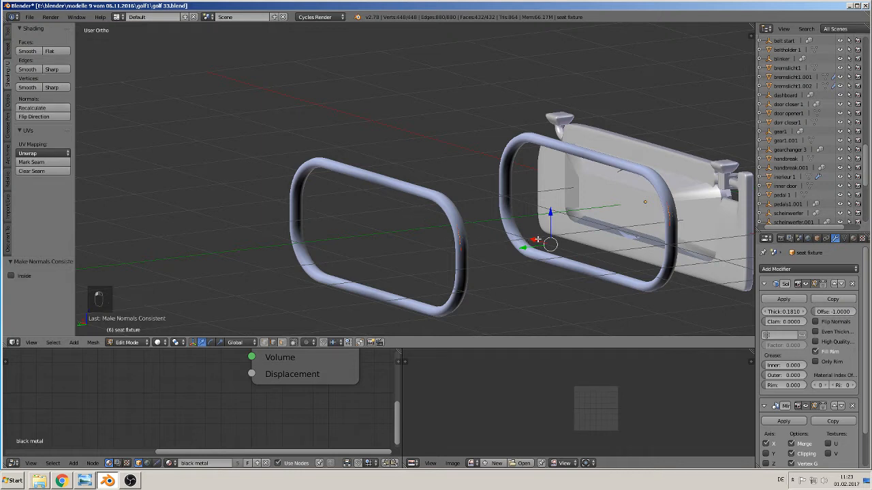
- Move the whole seat fixture mesh about 0.223 along the global Y axis
{"action": "left_click_drag", "start_coordinate": [523, 248], "coordinate": [510, 255]}
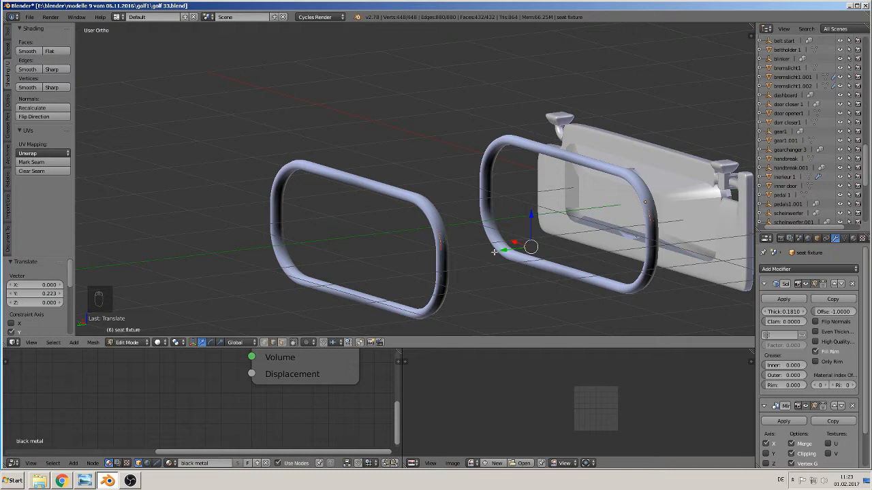
{"action": "key", "text": "Tab"}
{"action": "key", "text": "Tab"}
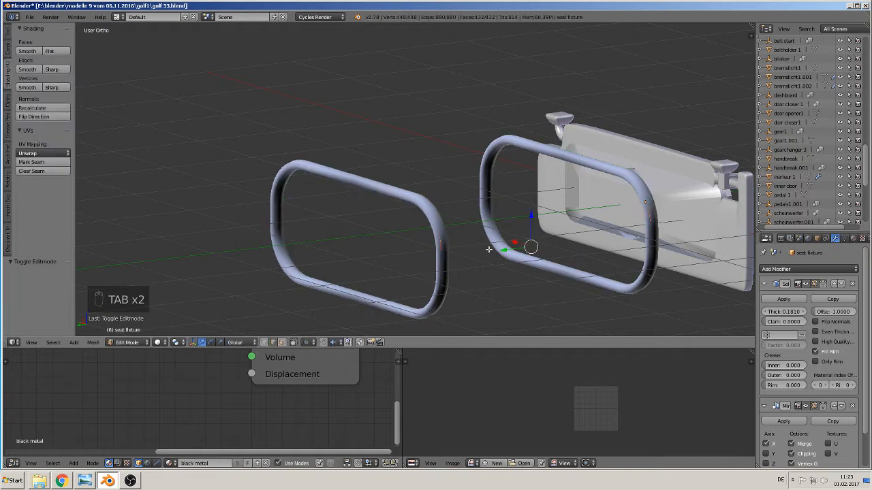
- Try to delete all vertices of the seat fixture mesh, and undo the deletion
{"action": "key", "text": "x"}
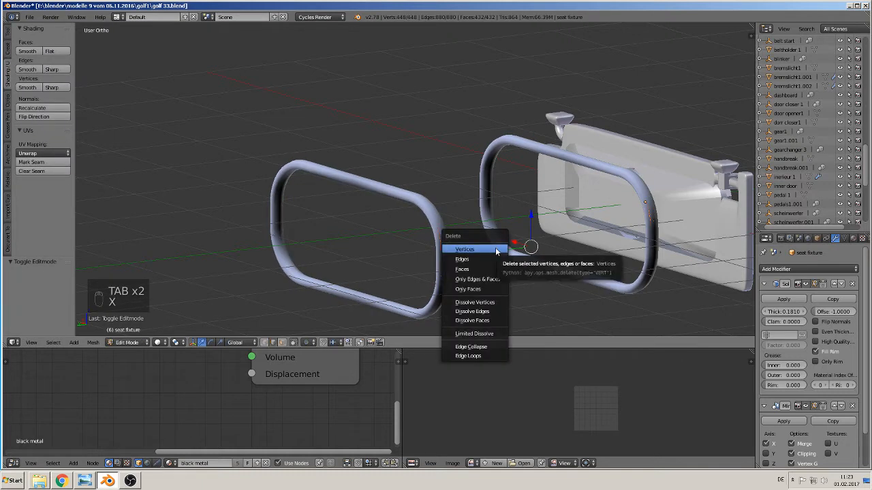
{"action": "left_click", "coordinate": [497, 248]}
{"action": "key", "text": "ctrl+z"}
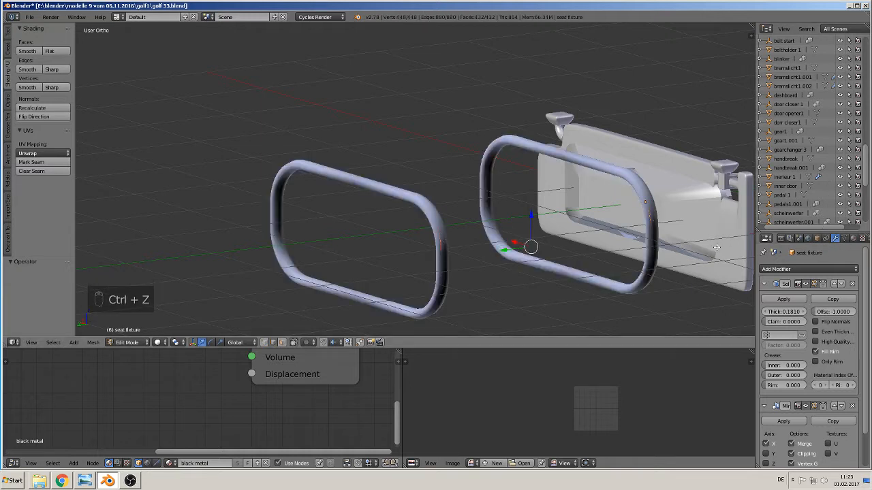
- Examine the seat fixture's tube bends and shading up close
{"action": "scroll", "coordinate": [485, 238], "scroll_direction": "up", "scroll_amount": 5}
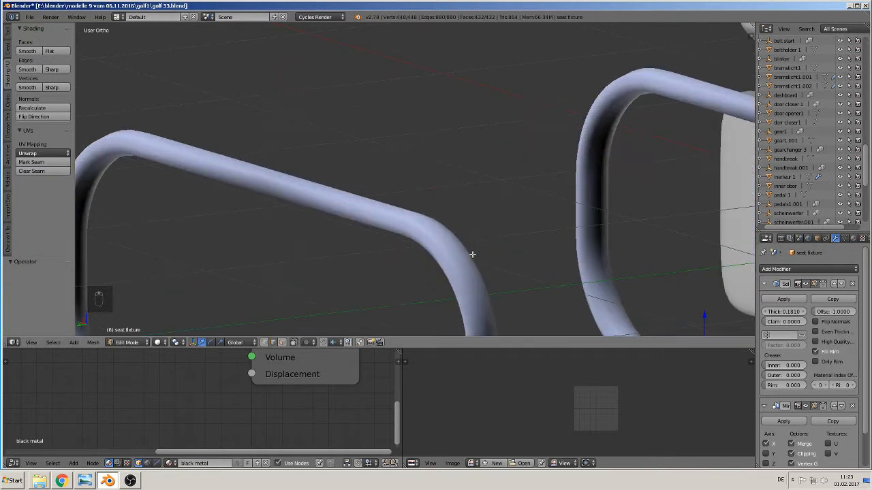
{"action": "key", "text": "Tab"}
{"action": "key", "text": "Tab"}
{"action": "middle_click_drag", "start_coordinate": [469, 264], "coordinate": [457, 118], "text": "shift"}
{"action": "scroll", "coordinate": [461, 168], "scroll_direction": "up", "scroll_amount": 3}
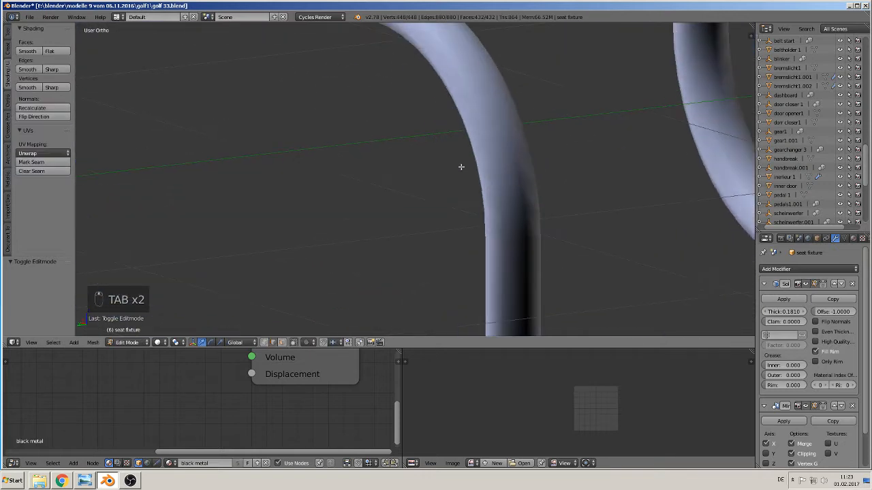
{"action": "scroll", "coordinate": [455, 184], "scroll_direction": "down", "scroll_amount": 5}
{"action": "scroll", "coordinate": [448, 209], "scroll_direction": "down", "scroll_amount": 3}
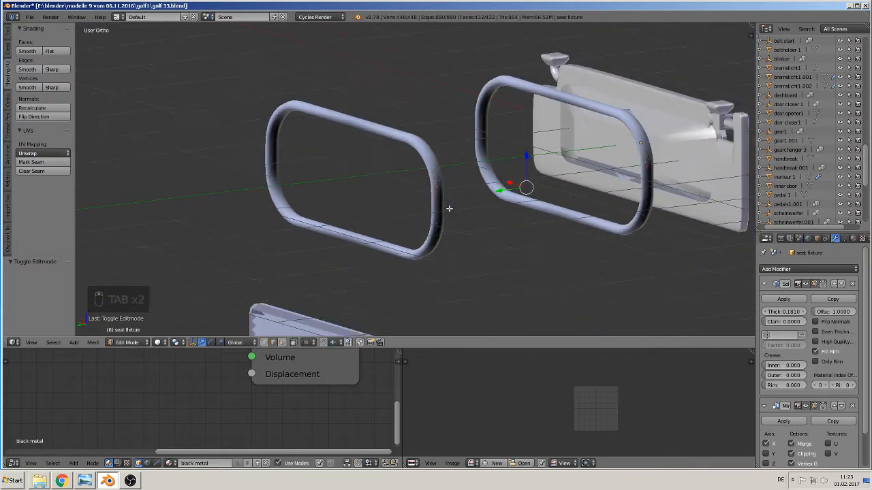
- Move the whole seat fixture mesh about 0.105 along the global Y axis
{"action": "scroll", "coordinate": [413, 225], "scroll_direction": "up", "scroll_amount": 1}
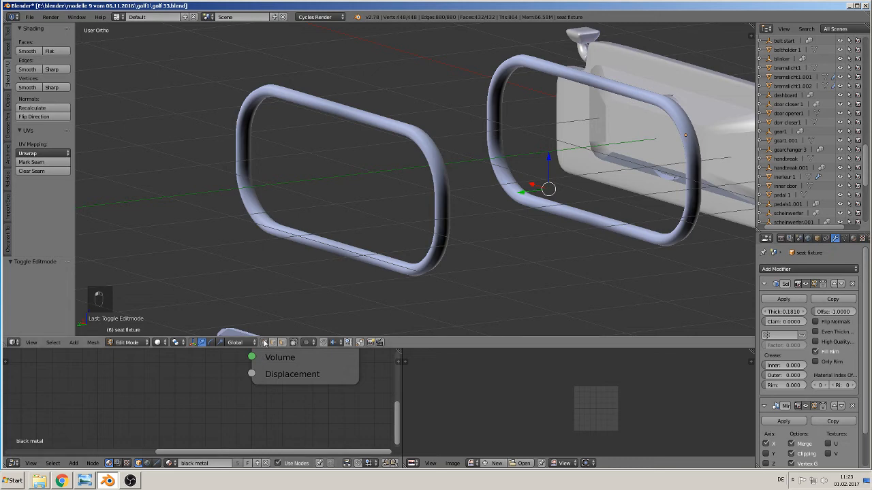
{"action": "mouse_move", "coordinate": [531, 191]}
{"action": "left_mouse_down"}
{"action": "mouse_move", "coordinate": [502, 195]}
{"action": "mouse_move", "coordinate": [560, 188]}
{"action": "mouse_move", "coordinate": [521, 198]}
{"action": "left_mouse_up"}
{"action": "scroll", "coordinate": [520, 199], "scroll_direction": "down", "scroll_amount": 3}
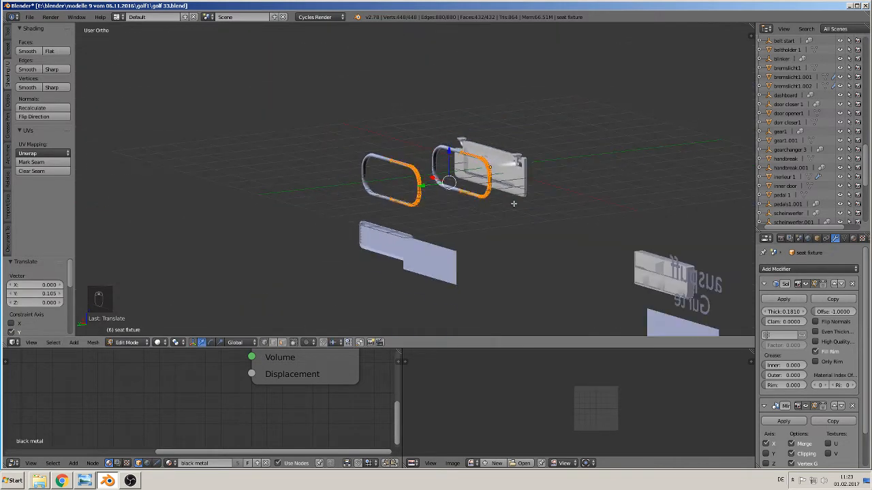
- Examine the seat fixture's two tube frames beside the sun visor from several angles
{"action": "scroll", "coordinate": [515, 197], "scroll_direction": "up", "scroll_amount": 2}
{"action": "scroll", "coordinate": [509, 194], "scroll_direction": "down", "scroll_amount": 3}
{"action": "scroll", "coordinate": [399, 243], "scroll_direction": "up", "scroll_amount": 8}
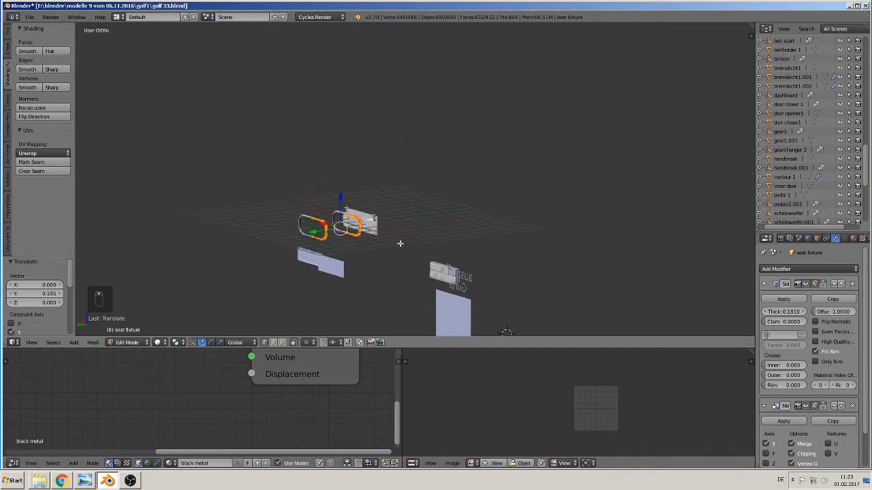
{"action": "middle_click_drag", "start_coordinate": [421, 172], "coordinate": [532, 84], "text": "shift"}
{"action": "scroll", "coordinate": [490, 130], "scroll_direction": "up", "scroll_amount": 4}
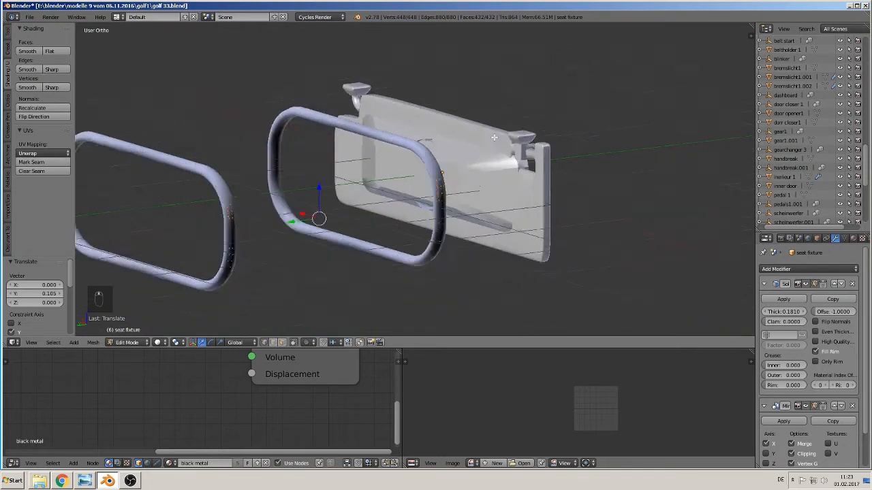
{"action": "scroll", "coordinate": [460, 158], "scroll_direction": "down", "scroll_amount": 5}
{"action": "middle_click_drag", "start_coordinate": [456, 160], "coordinate": [541, 181]}
{"action": "scroll", "coordinate": [463, 204], "scroll_direction": "up", "scroll_amount": 2}
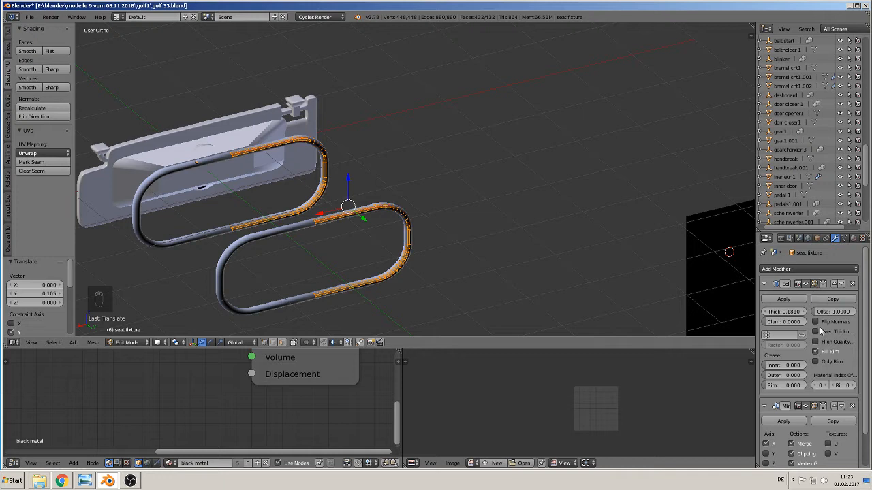
- Apply the seat fixture's Mirror modifier and its Solidify modifier in Object Mode
{"action": "scroll", "coordinate": [814, 326], "scroll_direction": "down", "scroll_amount": 2}
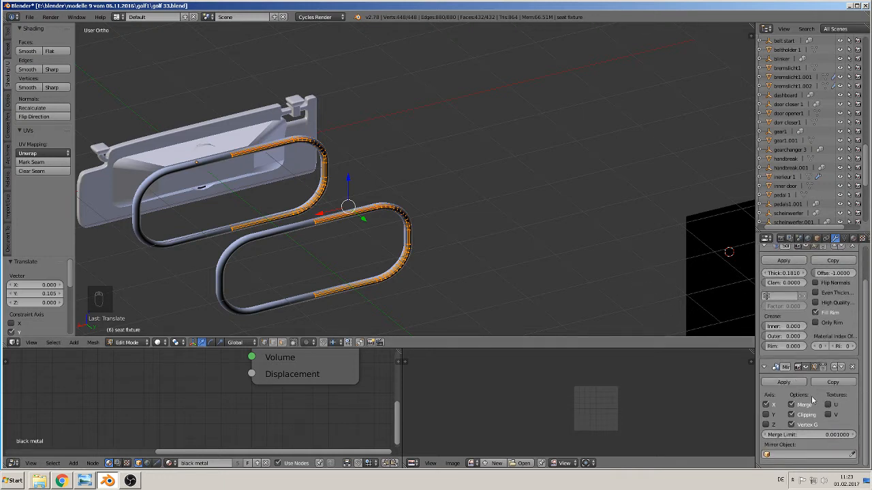
{"action": "scroll", "coordinate": [804, 359], "scroll_direction": "up", "scroll_amount": 2}
{"action": "scroll", "coordinate": [804, 353], "scroll_direction": "down", "scroll_amount": 2}
{"action": "left_click", "coordinate": [790, 383]}
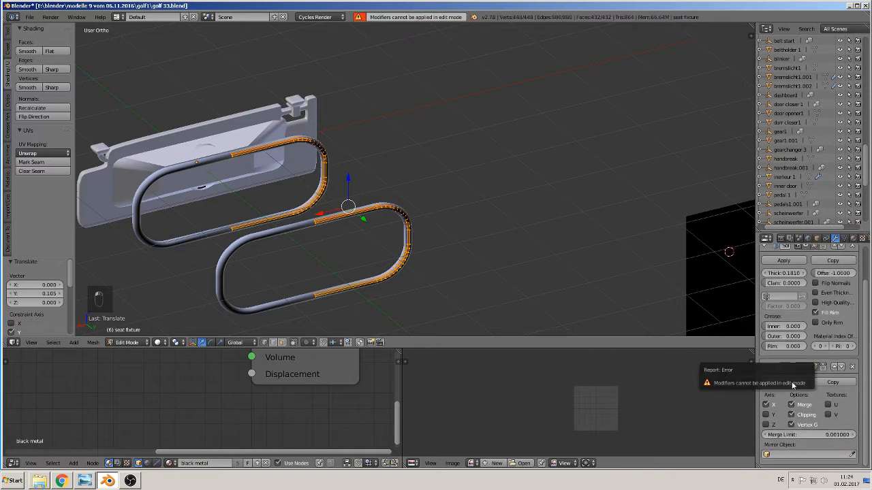
{"action": "key", "text": "Tab"}
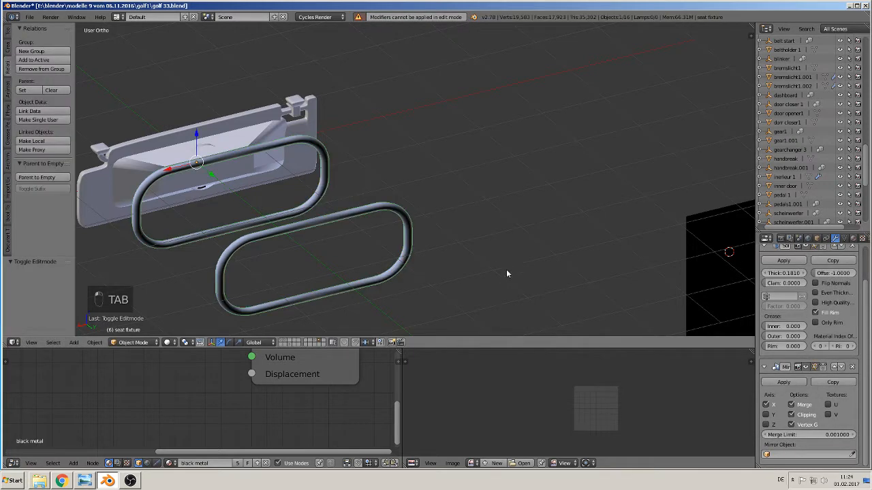
{"action": "left_click", "coordinate": [784, 383]}
{"action": "middle_click_drag", "start_coordinate": [435, 213], "coordinate": [508, 204], "text": "shift"}
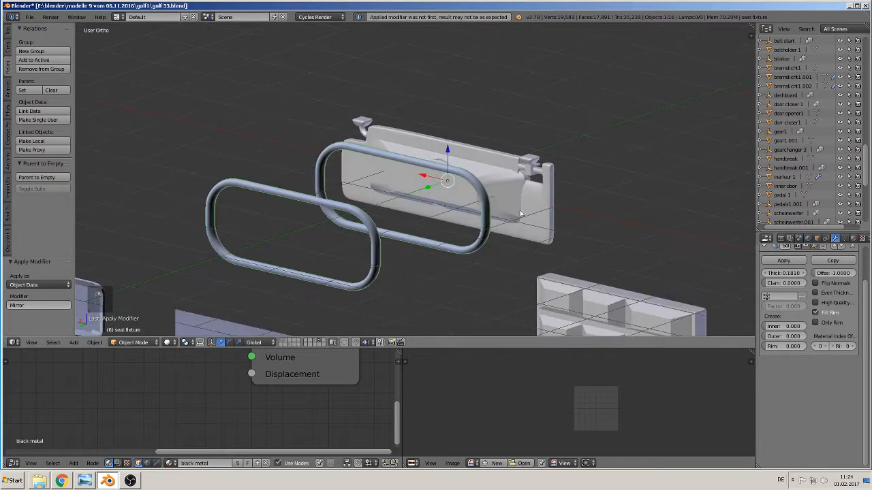
{"action": "scroll", "coordinate": [789, 297], "scroll_direction": "up", "scroll_amount": 2}
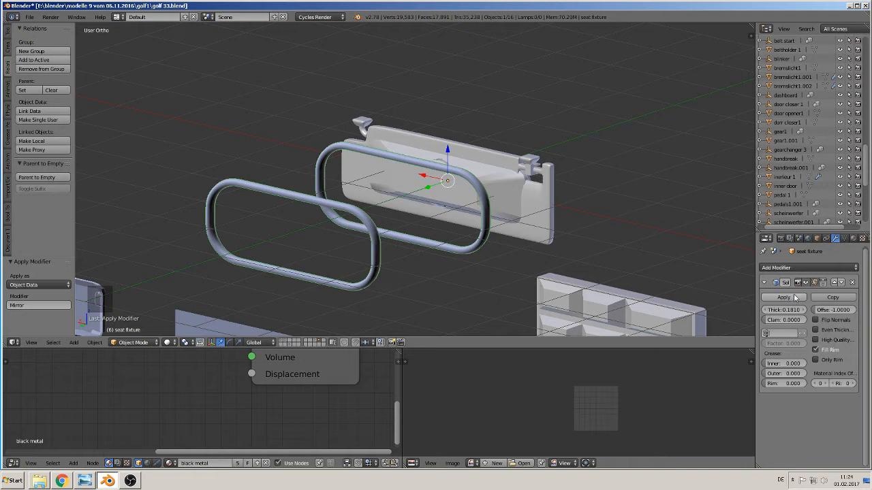
{"action": "left_click", "coordinate": [789, 298]}
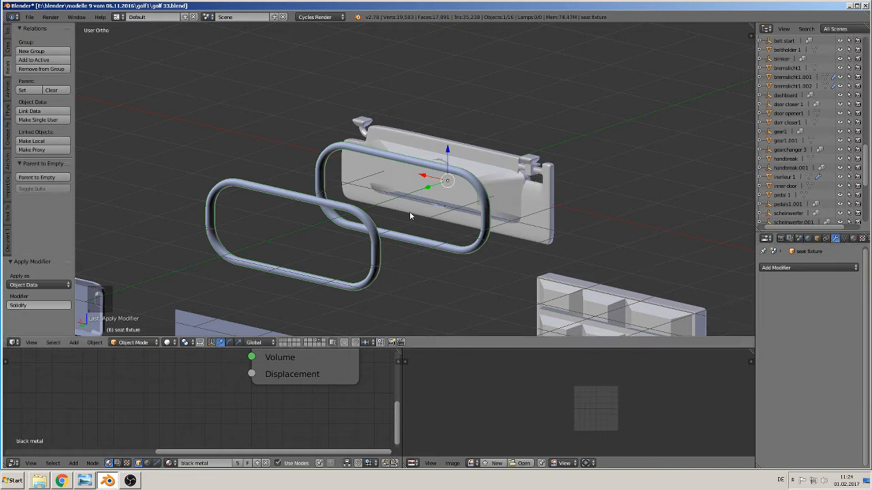
- Recalculate the normals of the seat fixture's full mesh in Edit Mode and return to Object Mode
{"action": "key", "text": "Tab"}
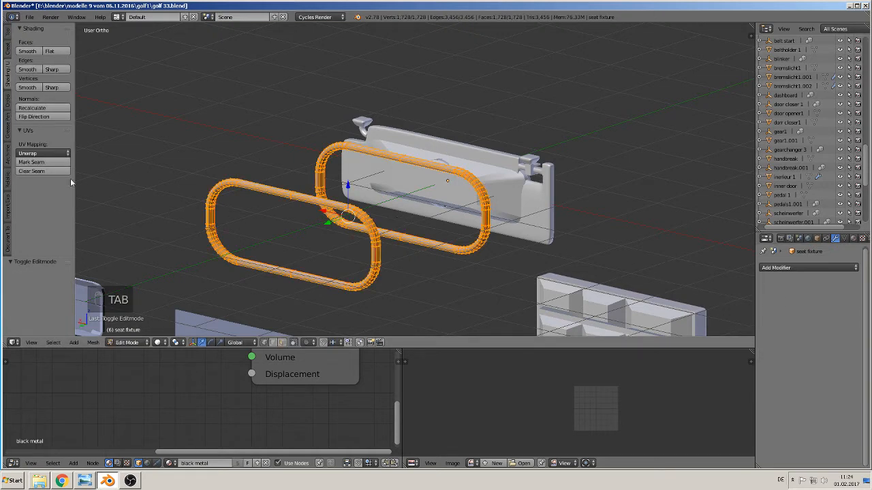
{"action": "left_click", "coordinate": [41, 116]}
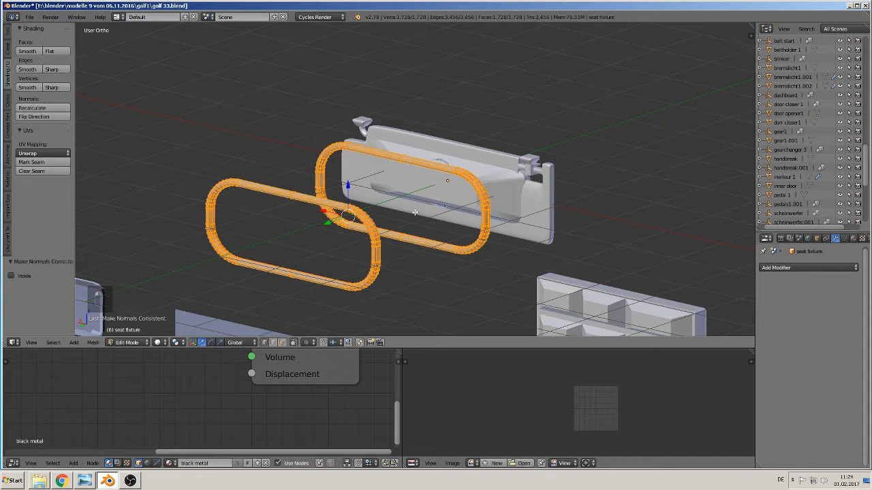
{"action": "key", "text": "Tab"}
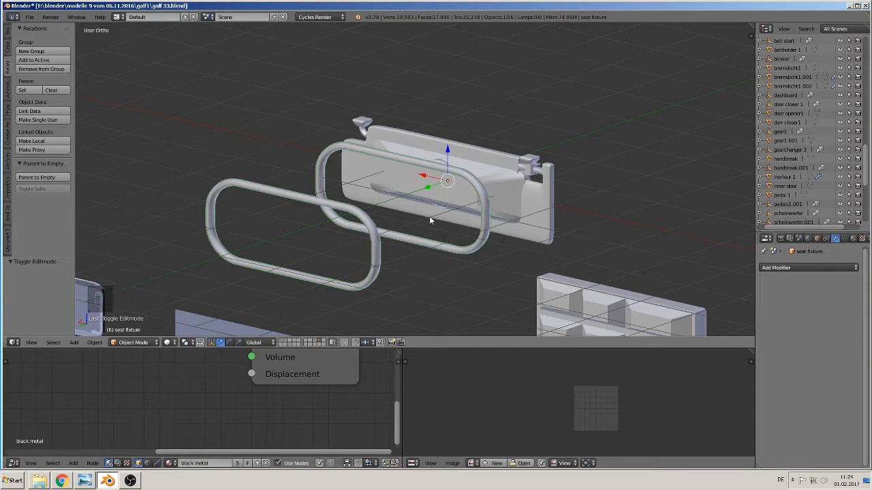
- Set the seat fixture's origin to its geometry and clear its location to centre it at the world origin
{"action": "key", "text": "alt+g"}
{"action": "middle_click_drag", "start_coordinate": [400, 240], "coordinate": [390, 258]}
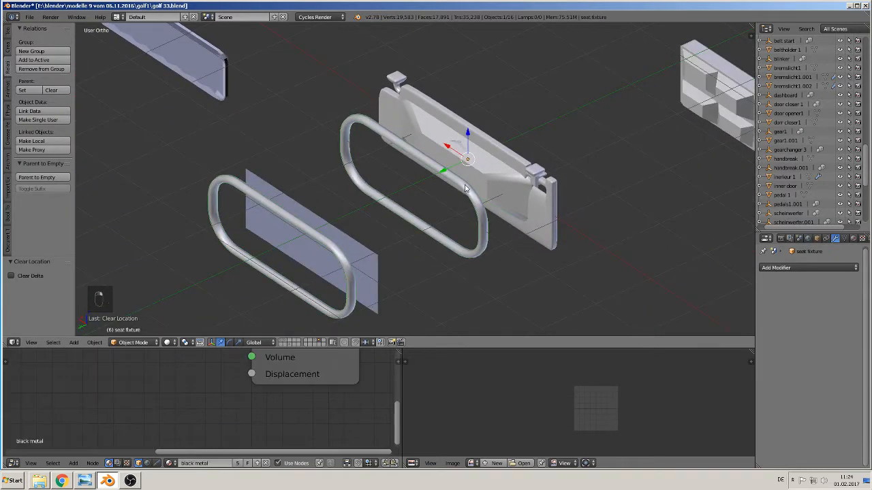
{"action": "middle_click_drag", "start_coordinate": [356, 206], "coordinate": [518, 249]}
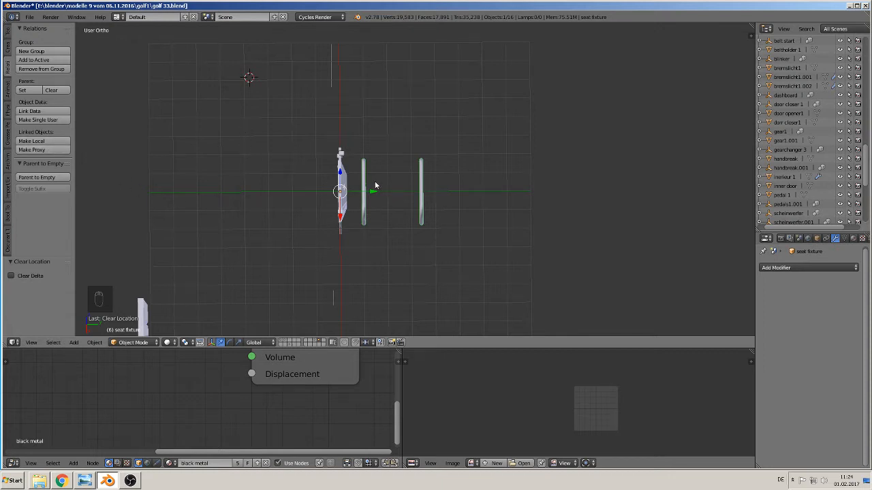
{"action": "left_click", "coordinate": [9, 37]}
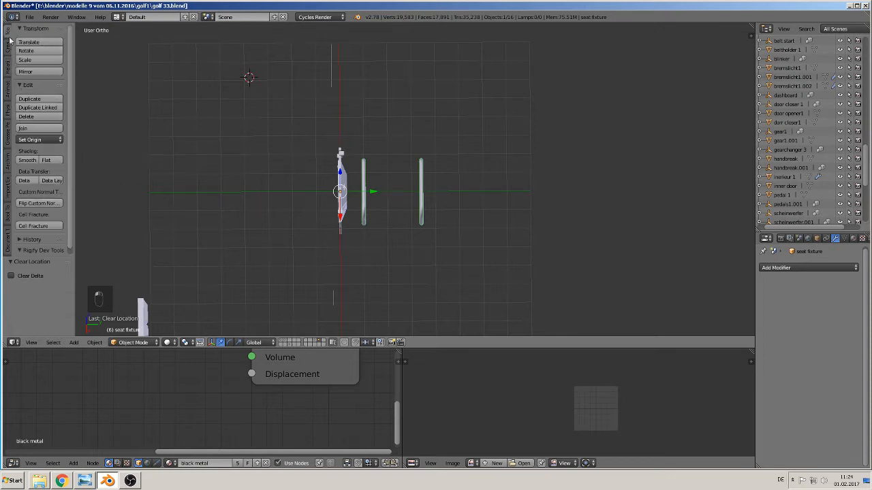
{"action": "left_click", "coordinate": [34, 140]}
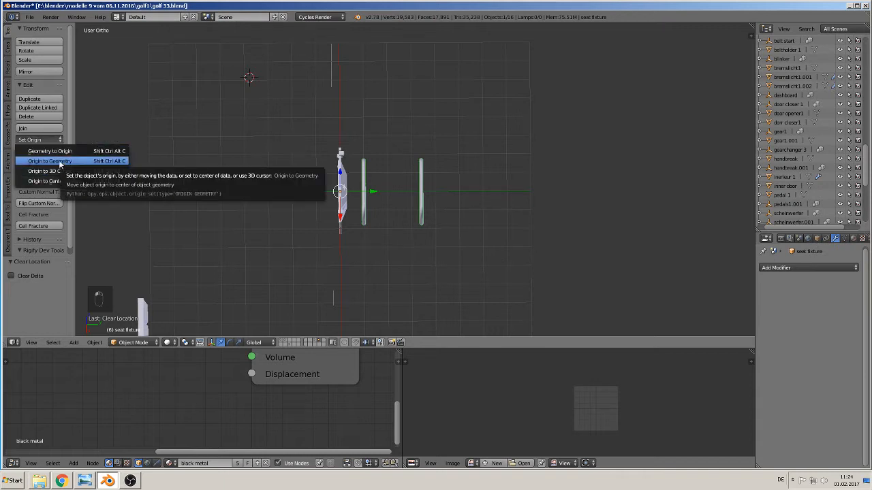
{"action": "left_click", "coordinate": [60, 162]}
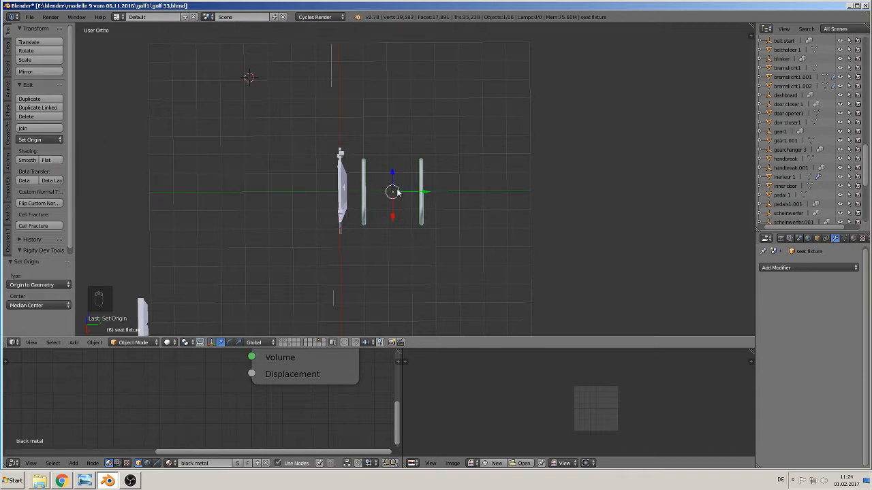
{"action": "key", "text": "alt+g"}
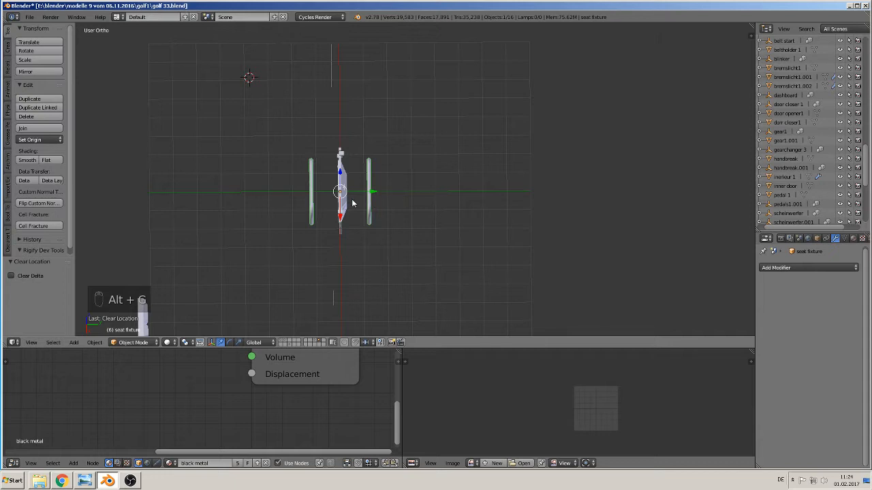
{"action": "middle_click_drag", "start_coordinate": [353, 203], "coordinate": [307, 167]}
{"action": "middle_click_drag", "start_coordinate": [407, 190], "coordinate": [355, 164]}
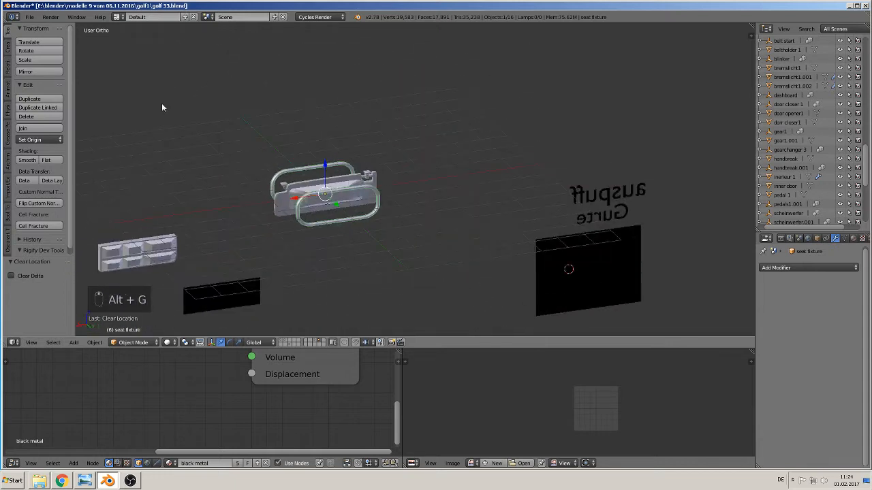
- Save the current Blender file
{"action": "left_click", "coordinate": [29, 17]}
{"action": "left_click", "coordinate": [57, 90]}
{"action": "scroll", "coordinate": [318, 201], "scroll_direction": "down", "scroll_amount": 2}
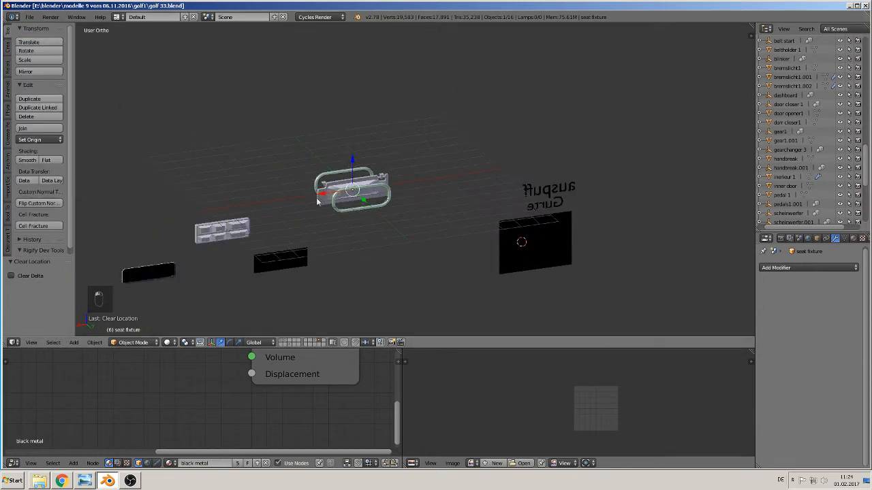
- Display the first layer with the car parts and select the front seat seat1.002
{"action": "left_click", "coordinate": [282, 341]}
{"action": "scroll", "coordinate": [413, 292], "scroll_direction": "up", "scroll_amount": 3}
{"action": "middle_click_drag", "start_coordinate": [467, 275], "coordinate": [294, 194], "text": "shift"}
{"action": "middle_click_drag", "start_coordinate": [295, 194], "coordinate": [588, 222]}
{"action": "scroll", "coordinate": [354, 184], "scroll_direction": "down", "scroll_amount": 2}
{"action": "middle_click_drag", "start_coordinate": [378, 266], "coordinate": [639, 82], "text": "shift"}
{"action": "scroll", "coordinate": [329, 147], "scroll_direction": "up", "scroll_amount": 6}
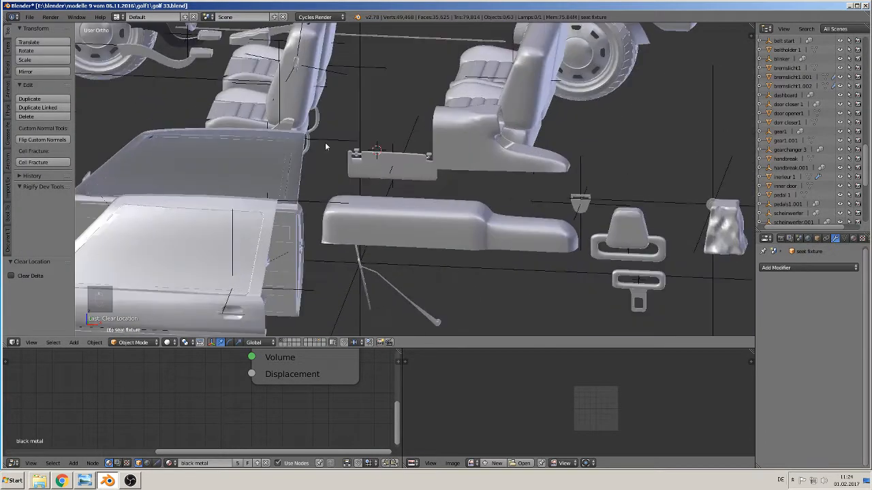
{"action": "middle_click_drag", "start_coordinate": [289, 124], "coordinate": [545, 300], "text": "shift"}
{"action": "right_click", "coordinate": [453, 161]}
- Examine the front seats and the small handle beside the backrest of seat1.002 up close
{"action": "scroll", "coordinate": [518, 275], "scroll_direction": "up", "scroll_amount": 3}
{"action": "middle_click_drag", "start_coordinate": [456, 248], "coordinate": [423, 218], "text": "shift"}
{"action": "middle_click_drag", "start_coordinate": [409, 207], "coordinate": [426, 225]}
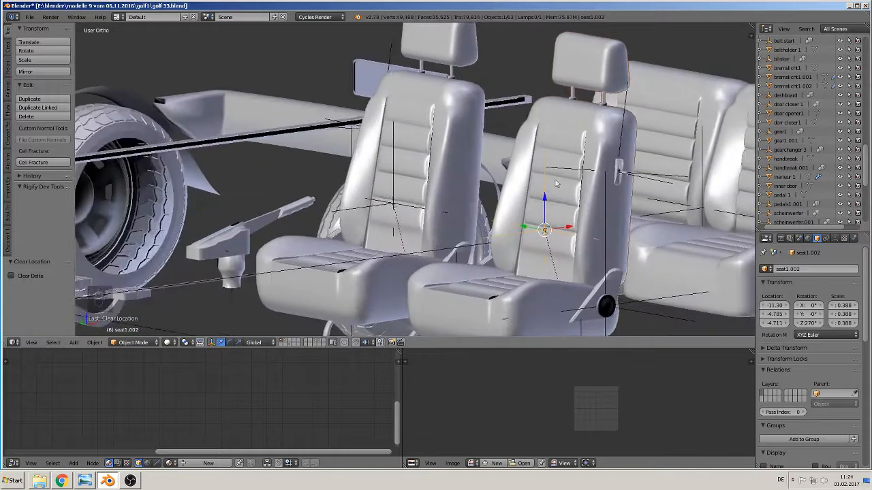
{"action": "middle_click_drag", "start_coordinate": [648, 216], "coordinate": [472, 217], "text": "shift"}
{"action": "scroll", "coordinate": [502, 211], "scroll_direction": "up", "scroll_amount": 8}
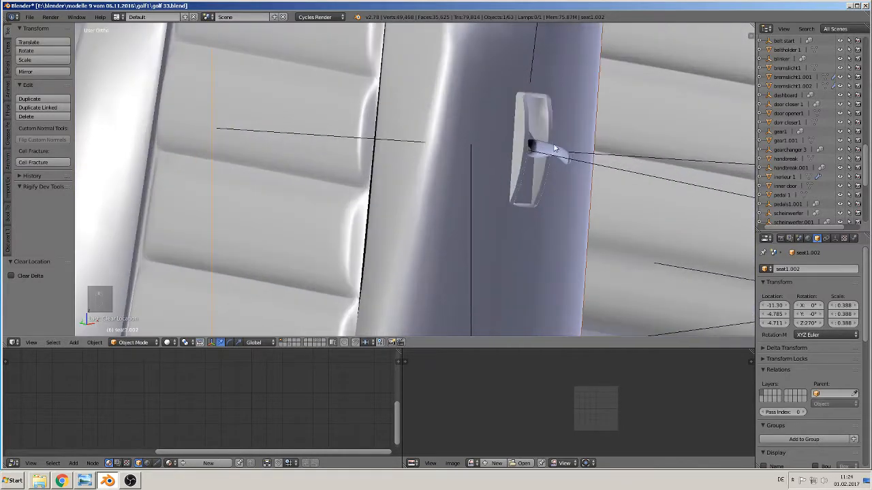
{"action": "scroll", "coordinate": [546, 157], "scroll_direction": "down", "scroll_amount": 5}
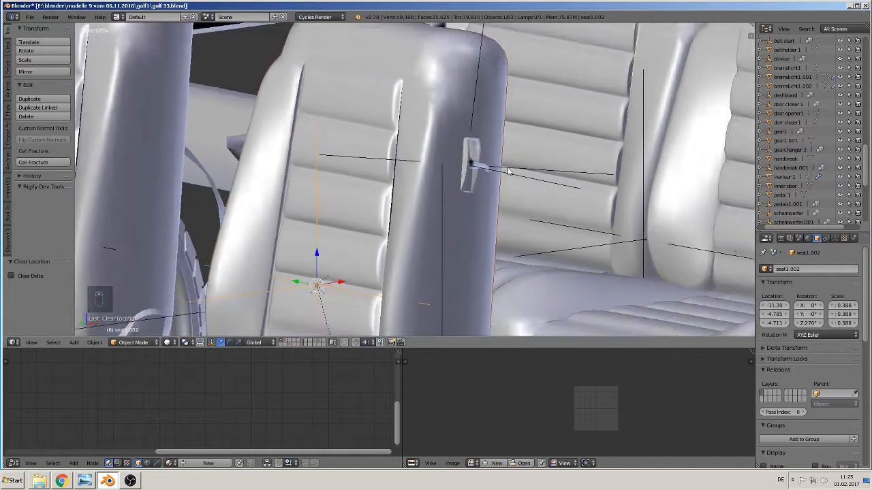
{"action": "scroll", "coordinate": [470, 197], "scroll_direction": "down", "scroll_amount": 2}
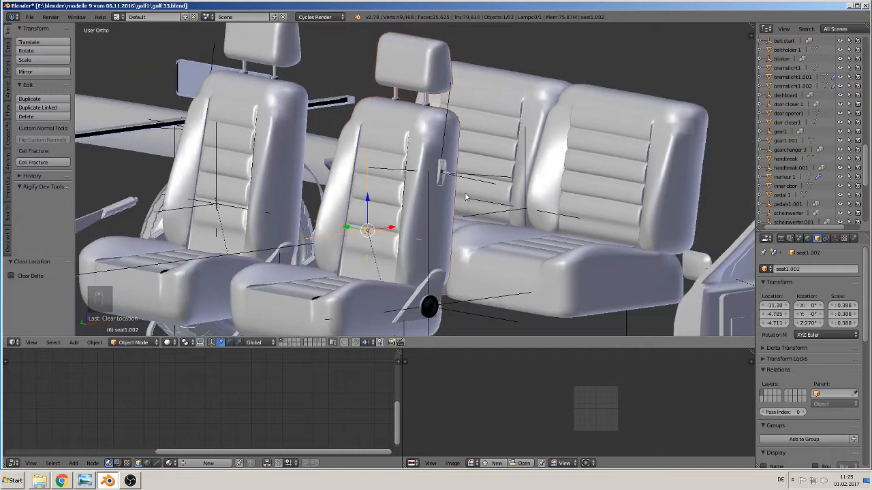
- Return to the layer holding the seat fixture and sun visor, and inspect those parts up close
{"action": "left_click", "coordinate": [318, 343]}
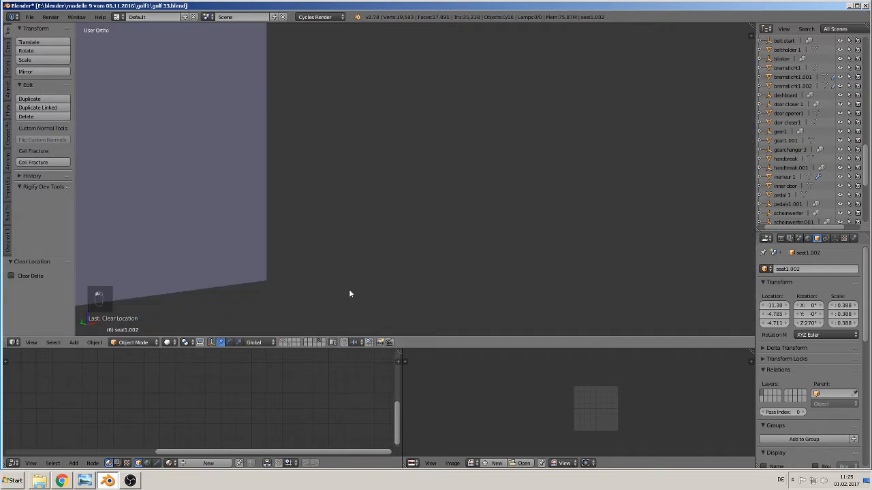
{"action": "scroll", "coordinate": [350, 272], "scroll_direction": "down", "scroll_amount": 8}
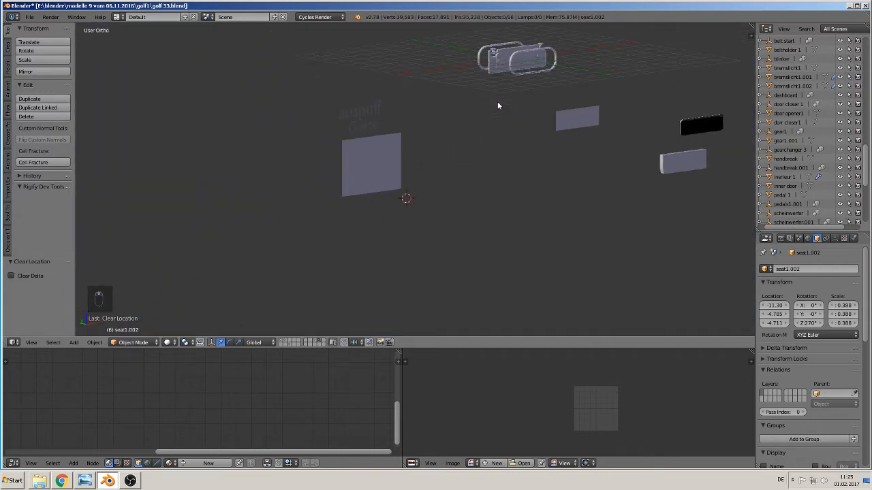
{"action": "middle_click_drag", "start_coordinate": [509, 83], "coordinate": [401, 162], "text": "shift"}
{"action": "middle_click_drag", "start_coordinate": [400, 163], "coordinate": [355, 182]}
{"action": "middle_click_drag", "start_coordinate": [575, 154], "coordinate": [461, 173], "text": "shift"}
{"action": "scroll", "coordinate": [462, 169], "scroll_direction": "up", "scroll_amount": 6}
{"action": "scroll", "coordinate": [461, 172], "scroll_direction": "up", "scroll_amount": 5}
{"action": "middle_click_drag", "start_coordinate": [444, 144], "coordinate": [429, 121]}
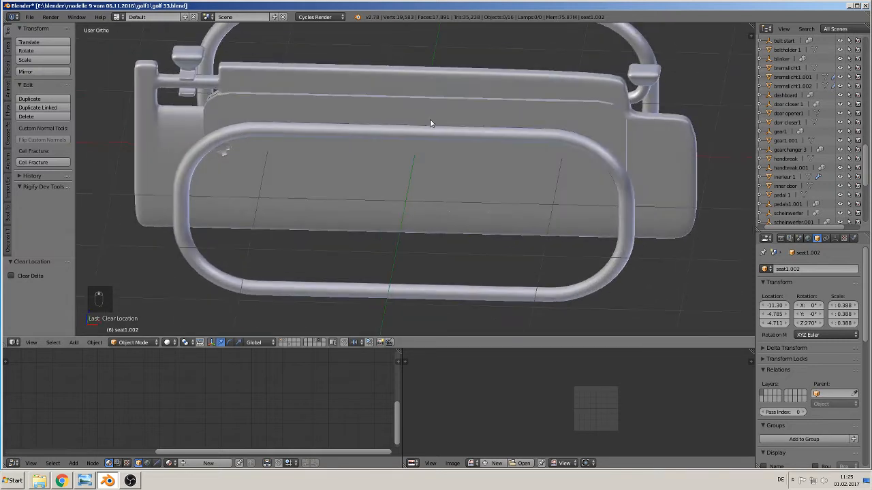
- Switch the viewport to wireframe display and select the seatcontroler 6 object inside the sun visor
{"action": "key", "text": "z"}
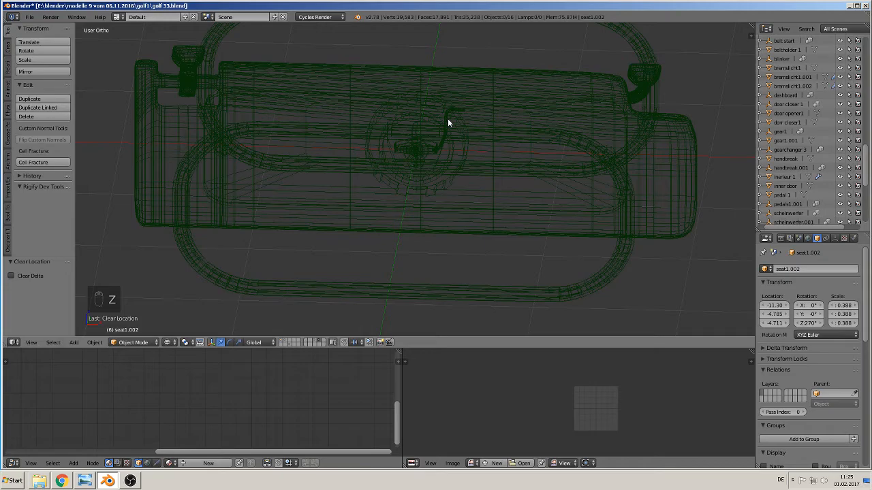
{"action": "scroll", "coordinate": [447, 122], "scroll_direction": "up", "scroll_amount": 3}
{"action": "right_click", "coordinate": [433, 116]}
{"action": "middle_click_drag", "start_coordinate": [433, 116], "coordinate": [368, 191]}
{"action": "scroll", "coordinate": [406, 158], "scroll_direction": "down", "scroll_amount": 6}
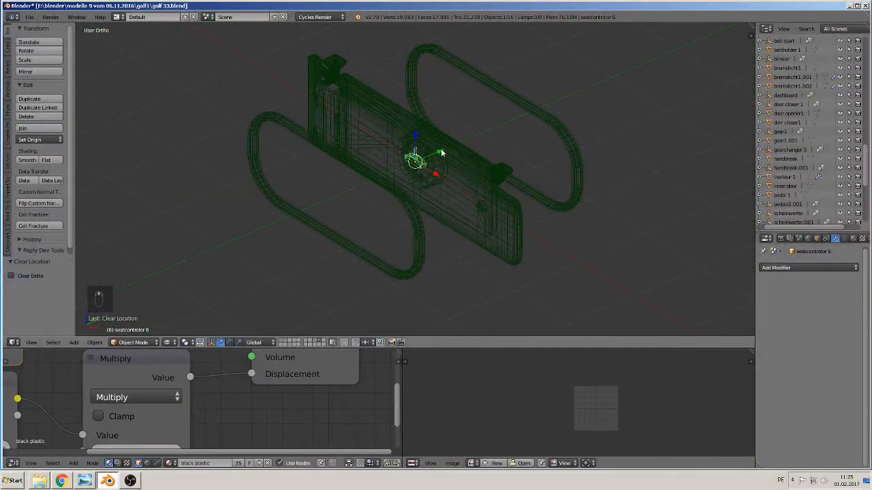
- Move seatcontroler 6 -2.889 along Y, clear of the overlapping parts, and display the viewport in solid shading
{"action": "left_click_drag", "start_coordinate": [441, 152], "coordinate": [254, 235]}
{"action": "middle_click_drag", "start_coordinate": [288, 229], "coordinate": [479, 193], "text": "shift"}
{"action": "scroll", "coordinate": [479, 193], "scroll_direction": "up", "scroll_amount": 4}
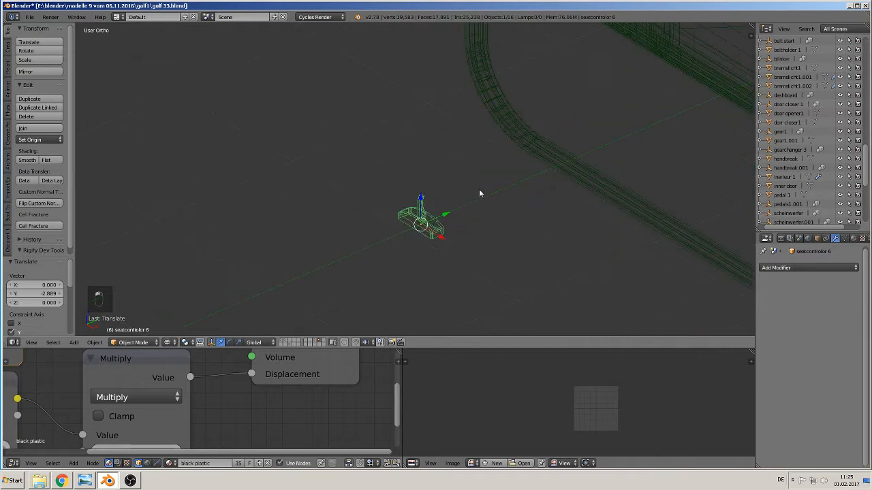
{"action": "left_click", "coordinate": [167, 343]}
{"action": "left_click", "coordinate": [188, 310]}
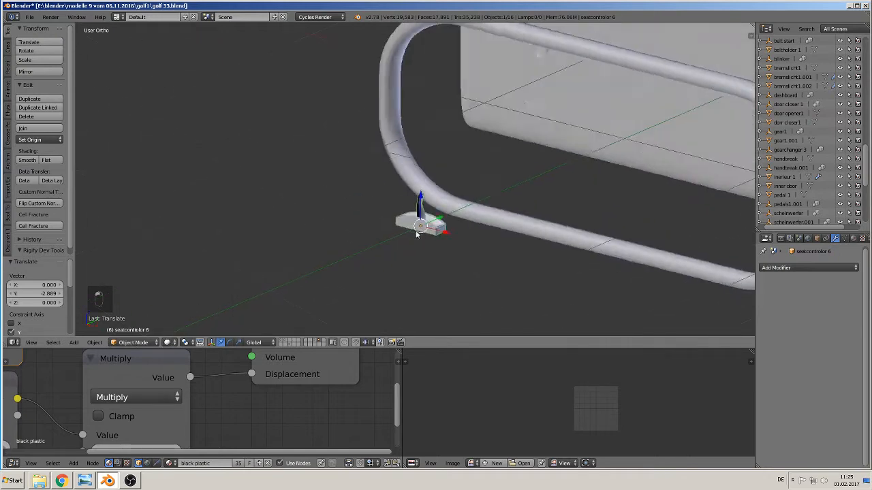
{"action": "scroll", "coordinate": [430, 227], "scroll_direction": "up", "scroll_amount": 7}
{"action": "middle_click_drag", "start_coordinate": [449, 272], "coordinate": [356, 181], "text": "shift"}
{"action": "scroll", "coordinate": [356, 181], "scroll_direction": "up", "scroll_amount": 4}
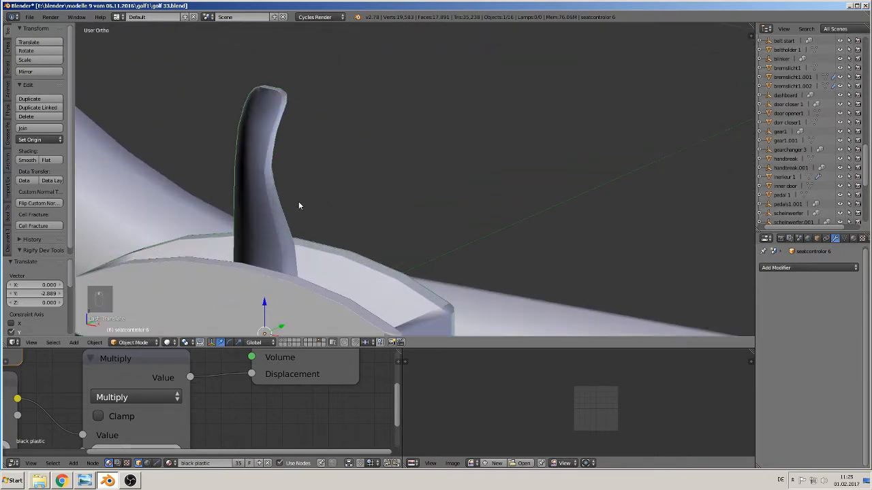
- Enter Edit Mode on seatcontroler 6 and select only the linked geometry of its upright lever
{"action": "scroll", "coordinate": [300, 201], "scroll_direction": "down", "scroll_amount": 5}
{"action": "key", "text": "Tab"}
{"action": "key", "text": "a"}
{"action": "key", "text": "a"}
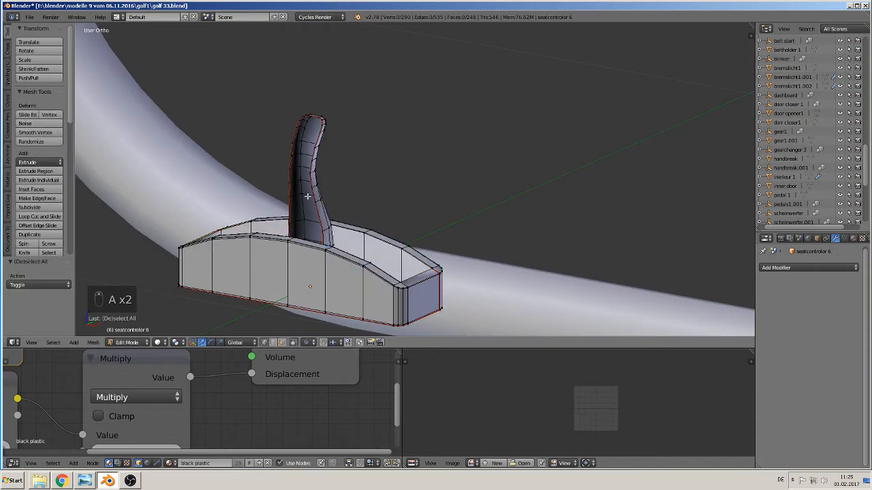
{"action": "key", "text": "l"}
{"action": "middle_click_drag", "start_coordinate": [307, 195], "coordinate": [272, 232]}
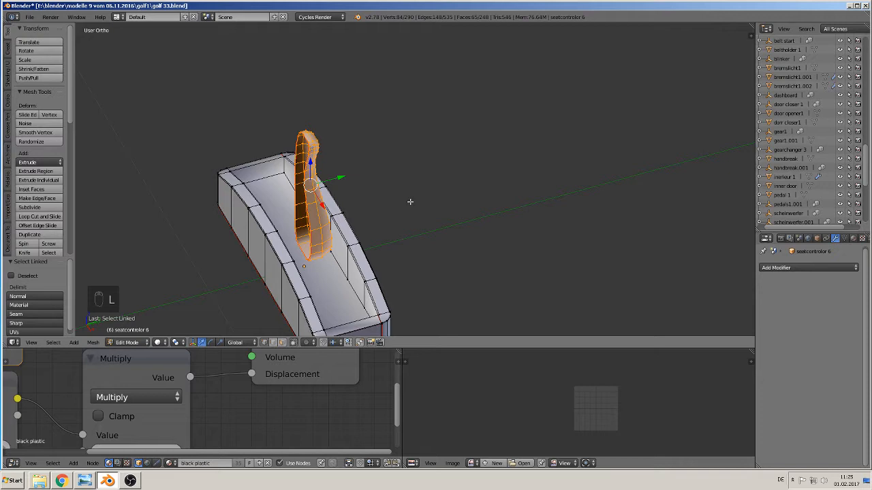
- Add a Mirror modifier to seatcontroler 6 on the Y axis only, with Clipping enabled
{"action": "key", "text": "Tab"}
{"action": "key", "text": "Tab"}
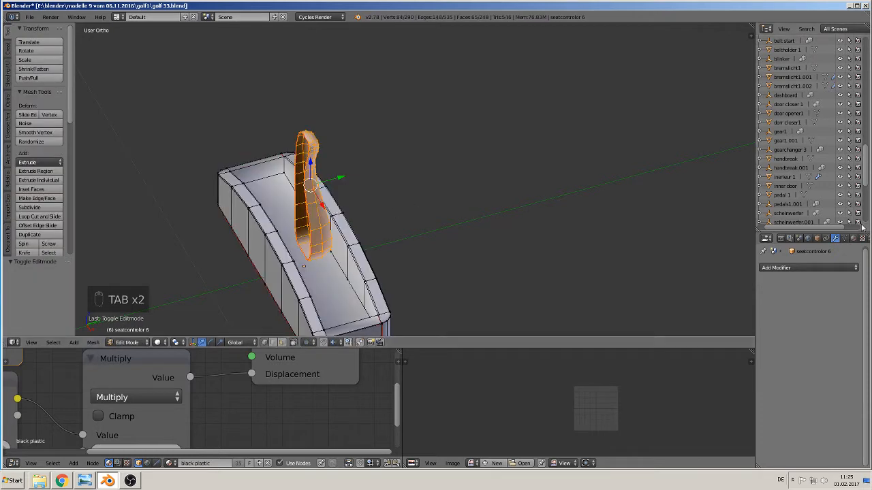
{"action": "left_click", "coordinate": [814, 267]}
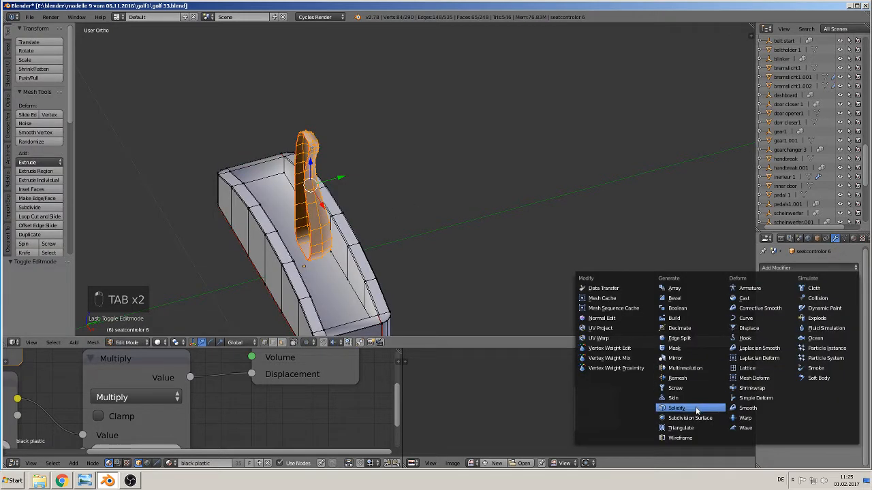
{"action": "left_click", "coordinate": [690, 359]}
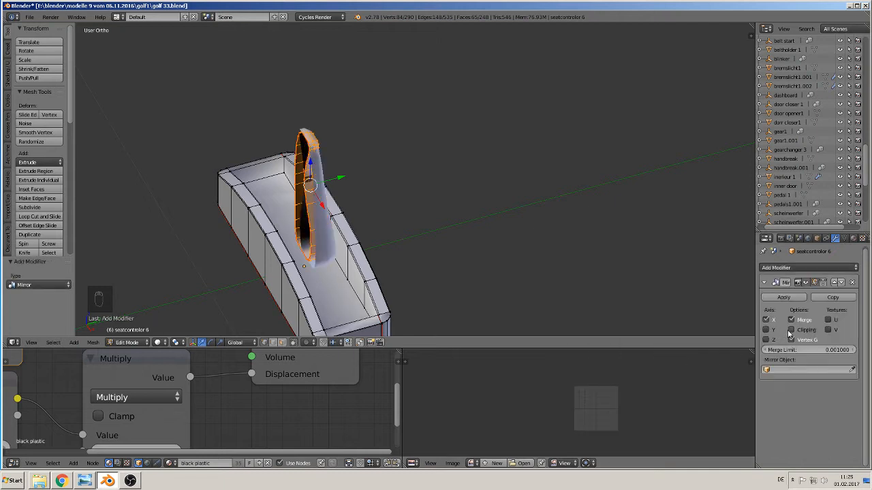
{"action": "left_click", "coordinate": [765, 320]}
{"action": "left_click", "coordinate": [765, 329]}
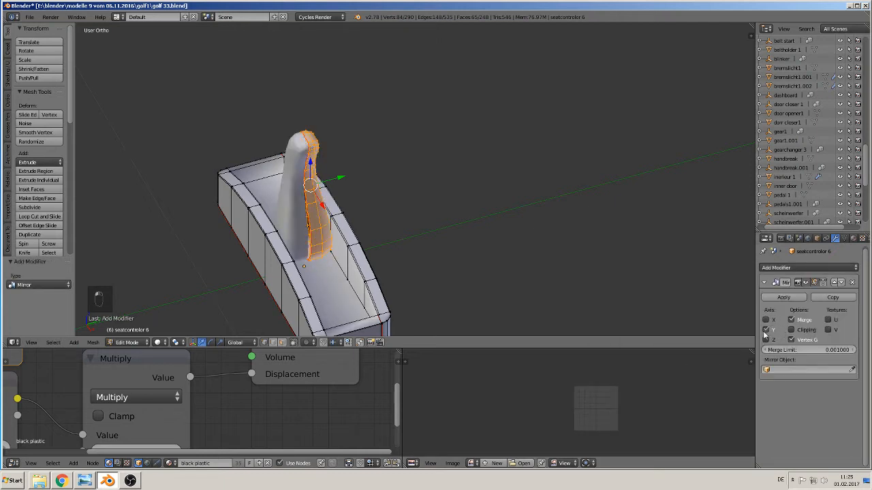
{"action": "left_click", "coordinate": [799, 330]}
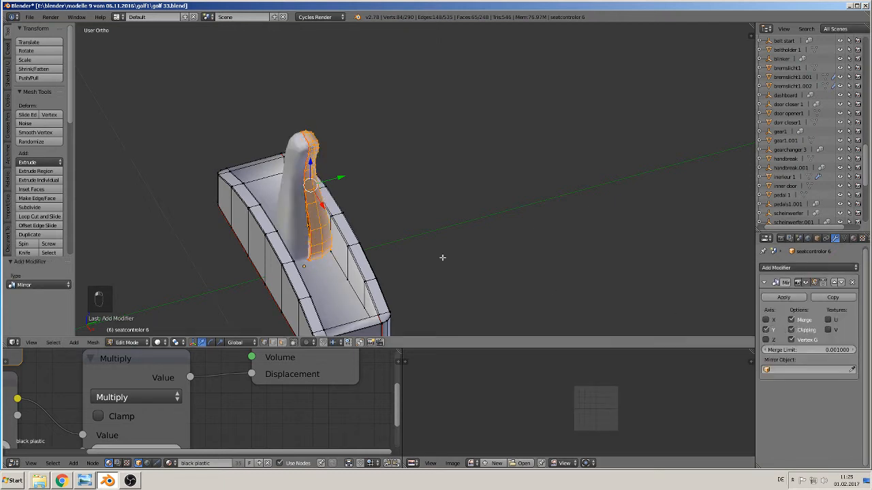
- Shift the selected lever half -0.002 along Y, then apply the Mirror modifier in Object Mode
{"action": "middle_click_drag", "start_coordinate": [443, 255], "coordinate": [341, 198]}
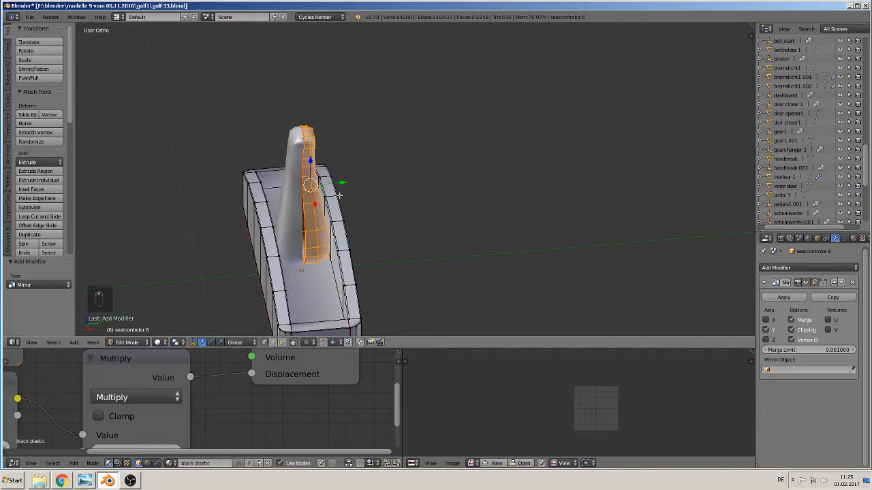
{"action": "left_click_drag", "start_coordinate": [339, 183], "coordinate": [357, 195]}
{"action": "left_click", "coordinate": [782, 298]}
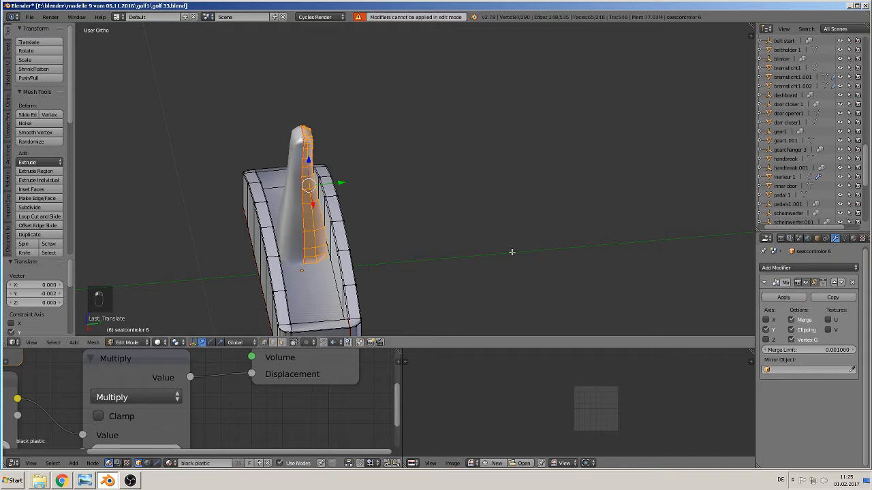
{"action": "key", "text": "Tab"}
{"action": "left_click", "coordinate": [783, 297]}
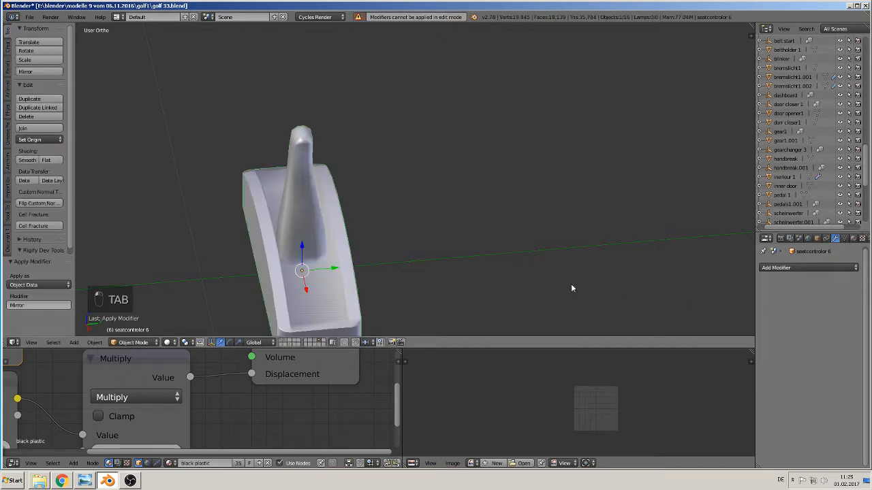
- Recalculate the normals of the selected lever in Edit Mode and return to Object Mode
{"action": "middle_click_drag", "start_coordinate": [571, 283], "coordinate": [441, 268]}
{"action": "key", "text": "Tab"}
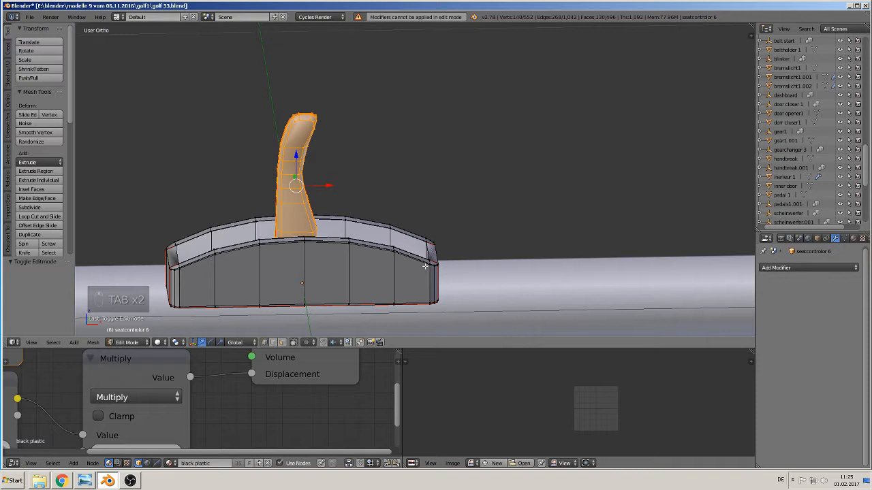
{"action": "left_click", "coordinate": [8, 72]}
{"action": "left_click", "coordinate": [33, 111]}
{"action": "key", "text": "Tab"}
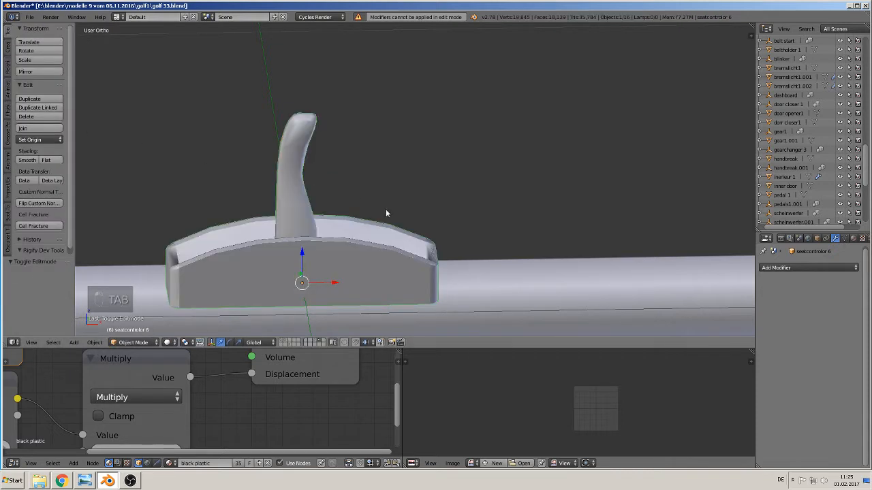
- Select the entire seatcontroler 6 mesh, recalculate its normals and leave Edit Mode
{"action": "scroll", "coordinate": [385, 209], "scroll_direction": "down", "scroll_amount": 3}
{"action": "middle_click_drag", "start_coordinate": [431, 226], "coordinate": [397, 244]}
{"action": "key", "text": "Tab"}
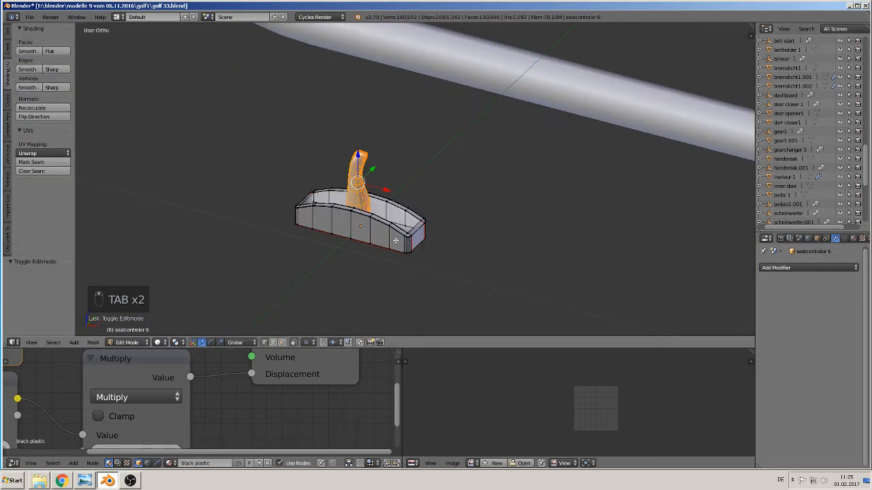
{"action": "key", "text": "a"}
{"action": "key", "text": "a"}
{"action": "key", "text": "a"}
{"action": "key", "text": "a"}
{"action": "key", "text": "a"}
{"action": "left_click", "coordinate": [33, 108]}
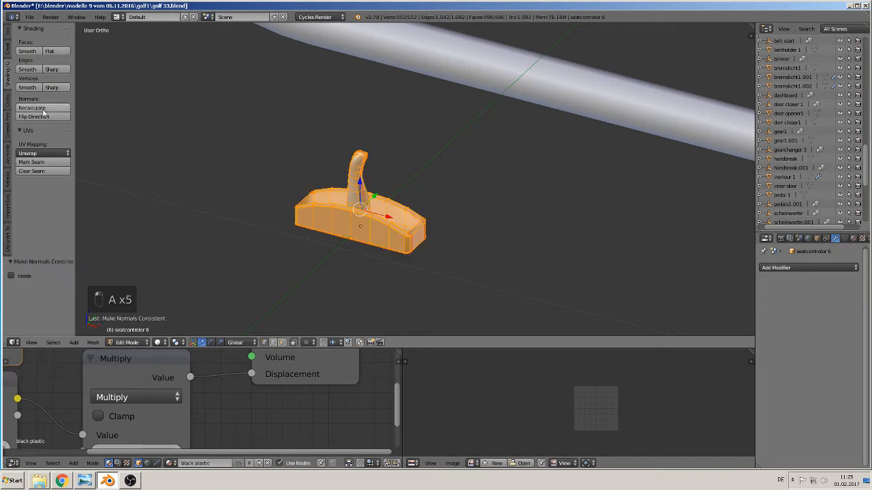
{"action": "key", "text": "Tab"}
- Clear the location of seatcontroler 6 to put it back at the origin, and save the blend file
{"action": "scroll", "coordinate": [290, 214], "scroll_direction": "down", "scroll_amount": 4}
{"action": "key", "text": "a"}
{"action": "key", "text": "a"}
{"action": "scroll", "coordinate": [336, 196], "scroll_direction": "down", "scroll_amount": 6}
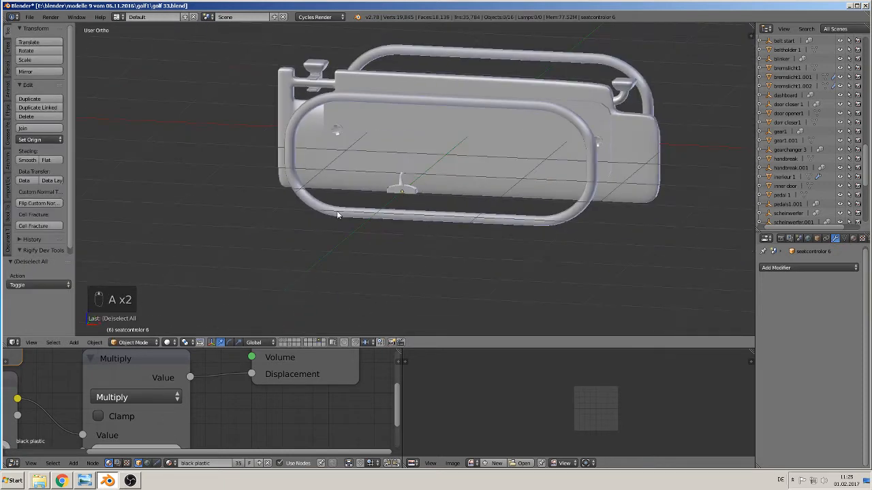
{"action": "middle_click_drag", "start_coordinate": [390, 214], "coordinate": [343, 235]}
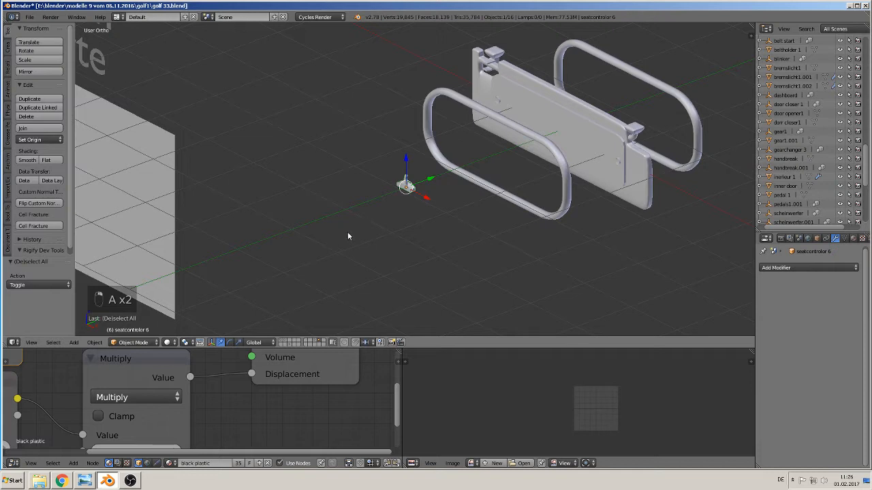
{"action": "key", "text": "alt+g"}
{"action": "left_click", "coordinate": [30, 16]}
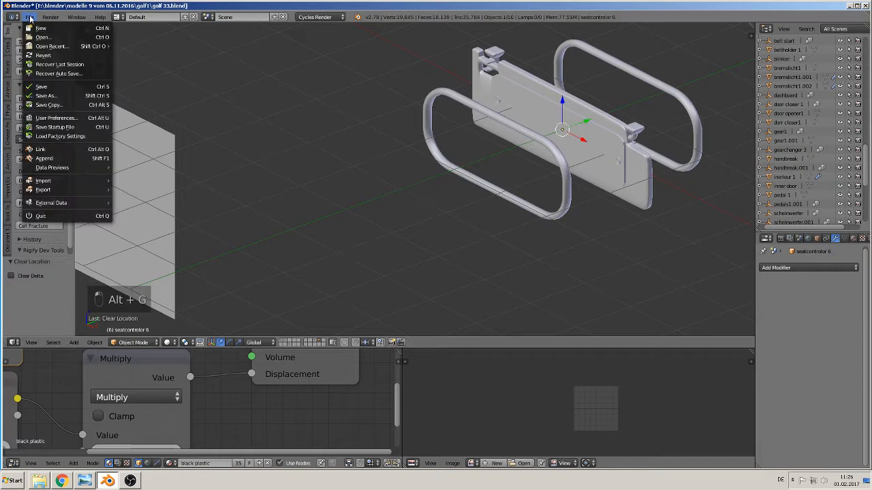
{"action": "left_click", "coordinate": [48, 90]}
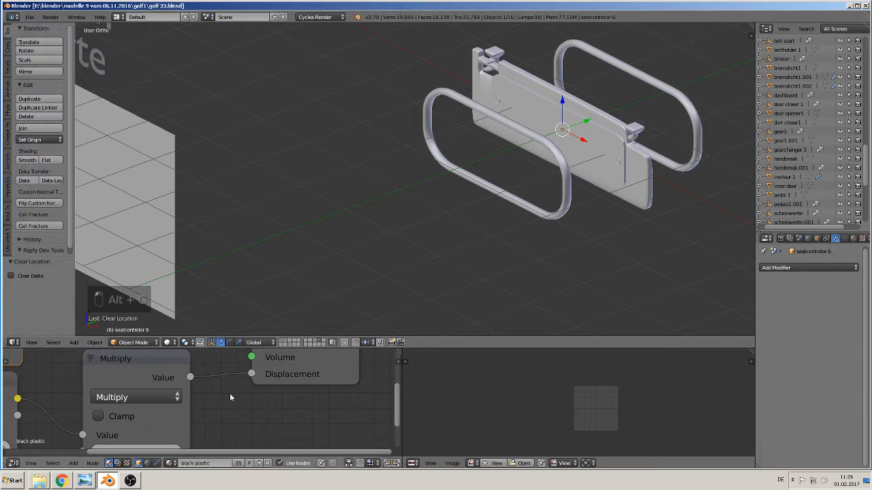
- Switch to the layer with the assembled interior and examine the adjuster knob and seat fixture 3 at the side of the front seat
{"action": "left_click", "coordinate": [282, 340]}
{"action": "middle_click_drag", "start_coordinate": [319, 210], "coordinate": [363, 224]}
{"action": "scroll", "coordinate": [362, 226], "scroll_direction": "down", "scroll_amount": 6}
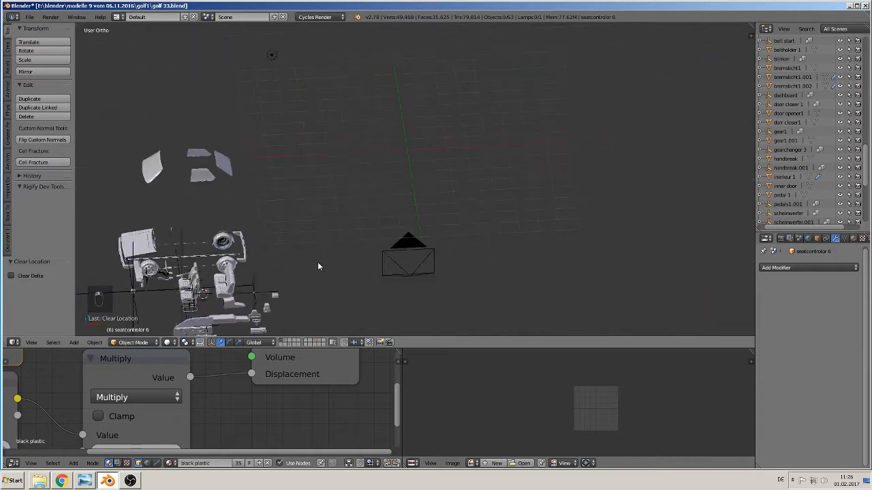
{"action": "middle_click_drag", "start_coordinate": [297, 267], "coordinate": [457, 215], "text": "shift"}
{"action": "scroll", "coordinate": [453, 217], "scroll_direction": "up", "scroll_amount": 4}
{"action": "scroll", "coordinate": [295, 261], "scroll_direction": "up", "scroll_amount": 9}
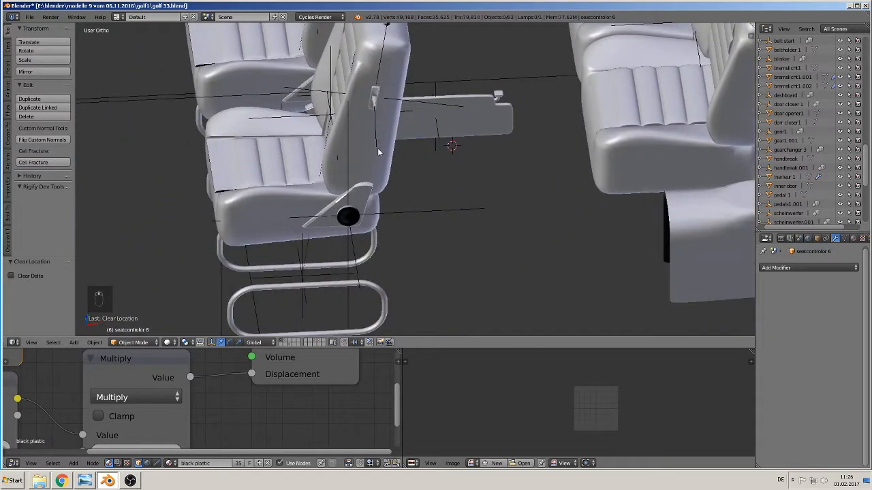
{"action": "scroll", "coordinate": [378, 151], "scroll_direction": "up", "scroll_amount": 2}
{"action": "middle_click_drag", "start_coordinate": [378, 151], "coordinate": [398, 139]}
{"action": "middle_click_drag", "start_coordinate": [513, 236], "coordinate": [318, 102]}
{"action": "scroll", "coordinate": [376, 177], "scroll_direction": "up", "scroll_amount": 4}
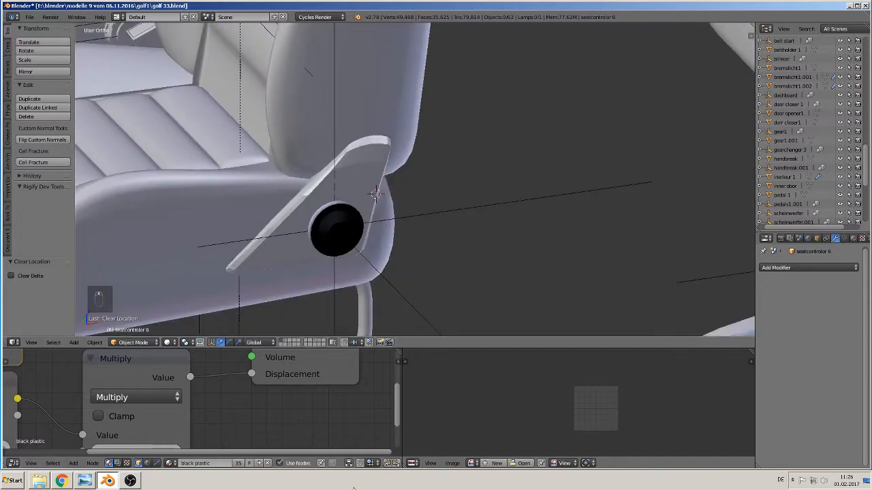
{"action": "right_click", "coordinate": [333, 227]}
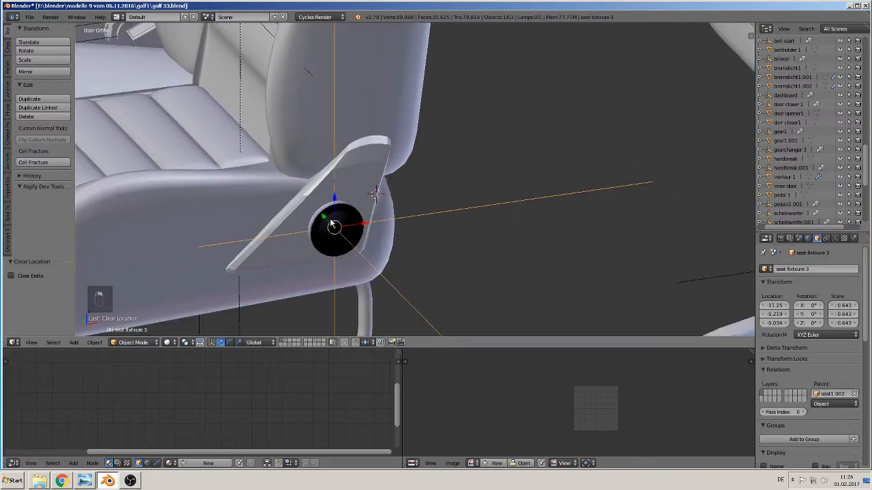
{"action": "middle_click_drag", "start_coordinate": [376, 298], "coordinate": [420, 273]}
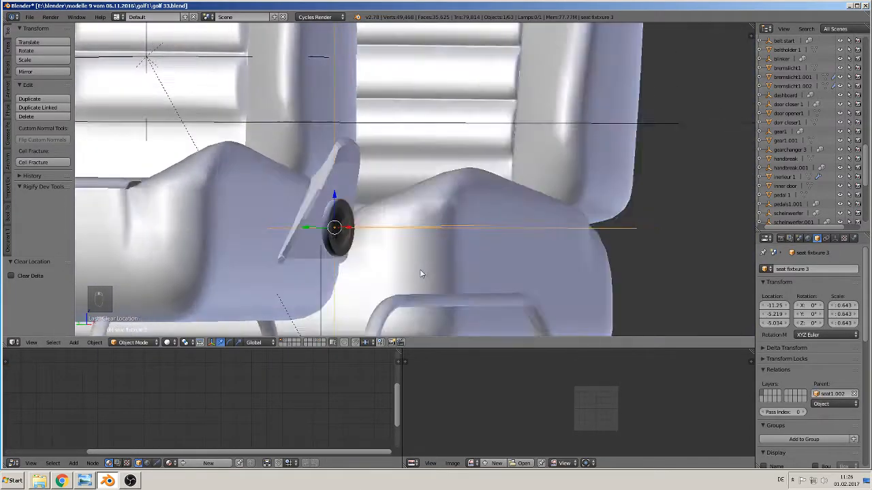
{"action": "scroll", "coordinate": [373, 278], "scroll_direction": "up", "scroll_amount": 5}
{"action": "scroll", "coordinate": [383, 288], "scroll_direction": "down", "scroll_amount": 6}
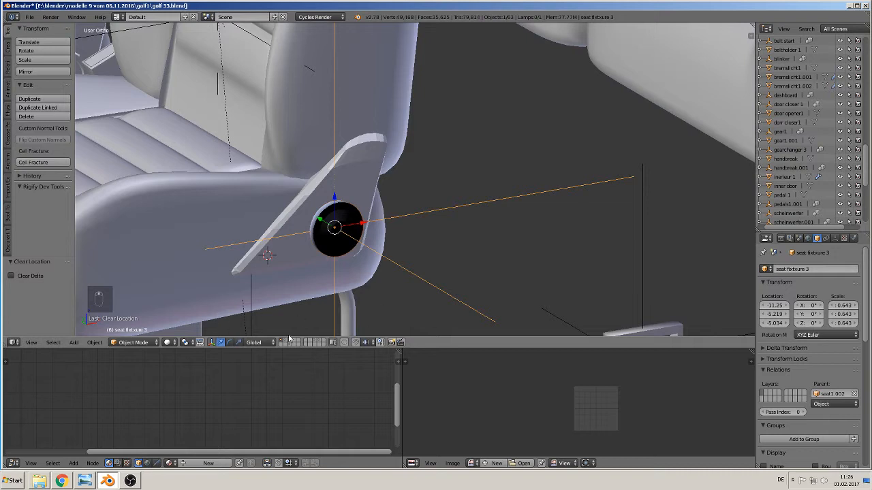
- Return to the layer holding the separate parts at the origin and show them in wireframe
{"action": "left_click", "coordinate": [320, 343]}
{"action": "scroll", "coordinate": [402, 259], "scroll_direction": "down", "scroll_amount": 13}
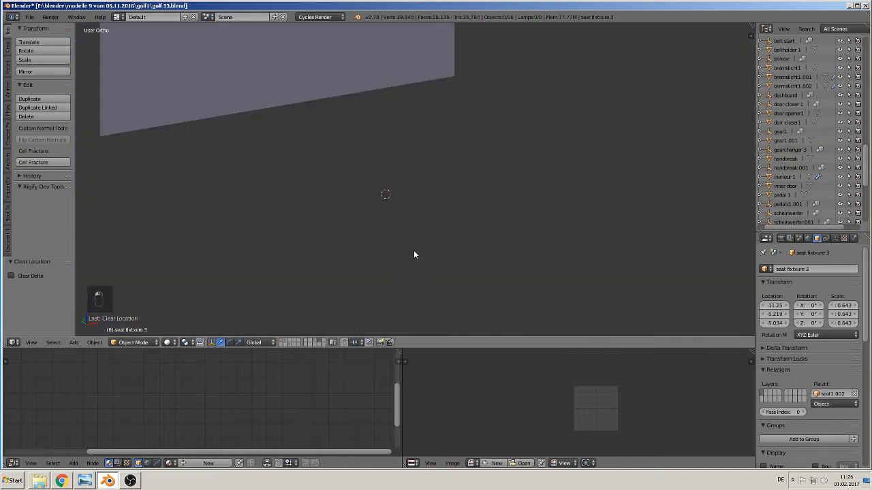
{"action": "scroll", "coordinate": [389, 125], "scroll_direction": "down", "scroll_amount": 3}
{"action": "middle_click_drag", "start_coordinate": [538, 115], "coordinate": [247, 287]}
{"action": "middle_click_drag", "start_coordinate": [316, 237], "coordinate": [348, 147], "text": "shift"}
{"action": "scroll", "coordinate": [372, 163], "scroll_direction": "up", "scroll_amount": 8}
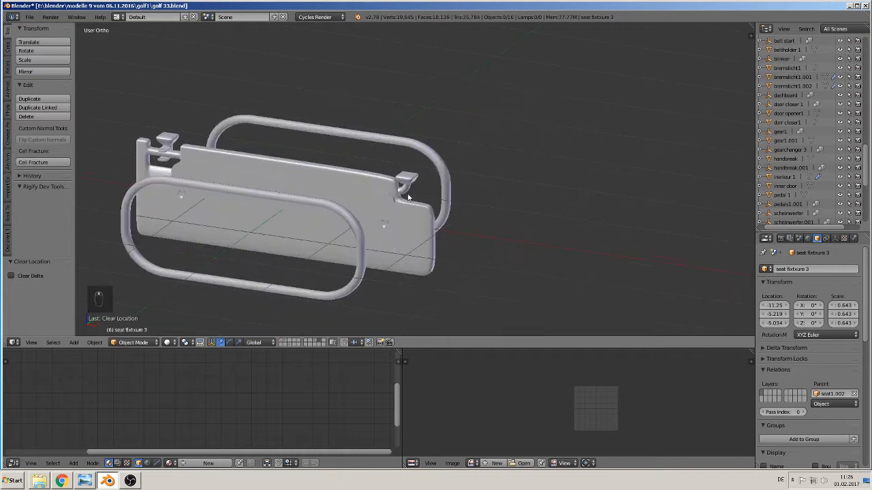
{"action": "key", "text": "u"}
{"action": "key", "text": "z"}
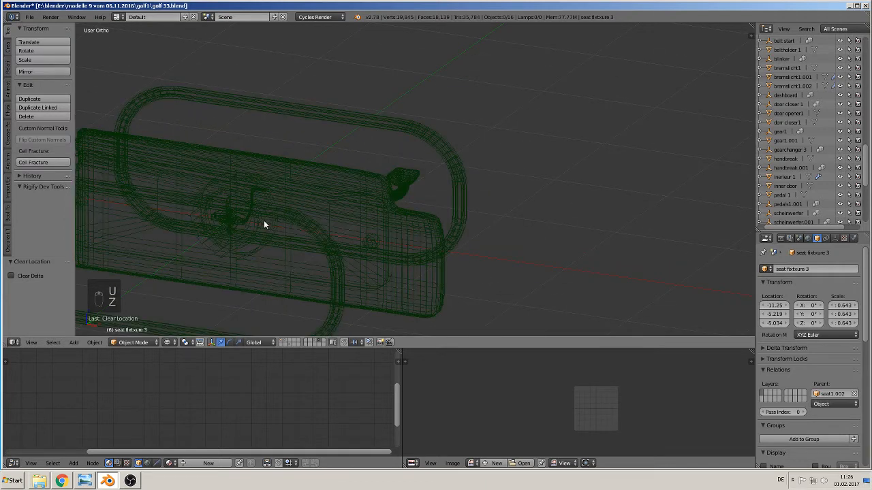
{"action": "middle_click_drag", "start_coordinate": [265, 224], "coordinate": [411, 150]}
{"action": "scroll", "coordinate": [382, 173], "scroll_direction": "up", "scroll_amount": 3}
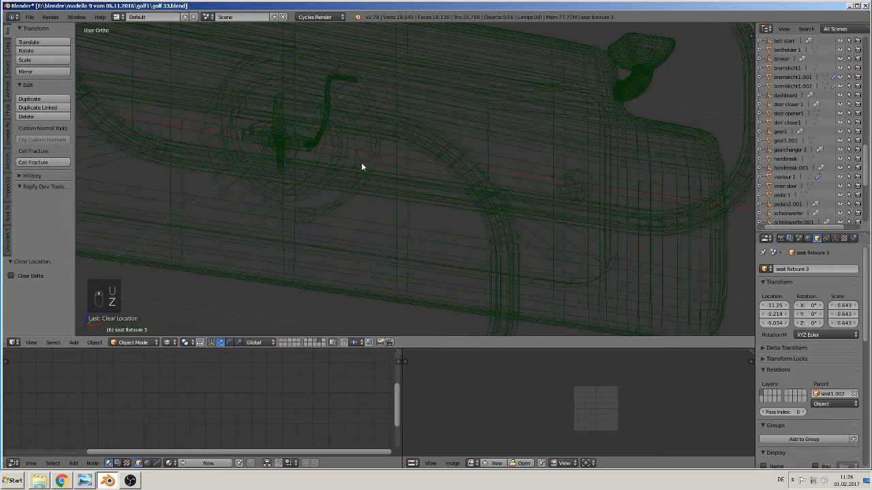
- Select the ring-shaped seat controler 5 among the overlapping wireframe parts at the origin
{"action": "key", "text": "l"}
{"action": "left_click", "coordinate": [361, 162]}
{"action": "right_click", "coordinate": [343, 152]}
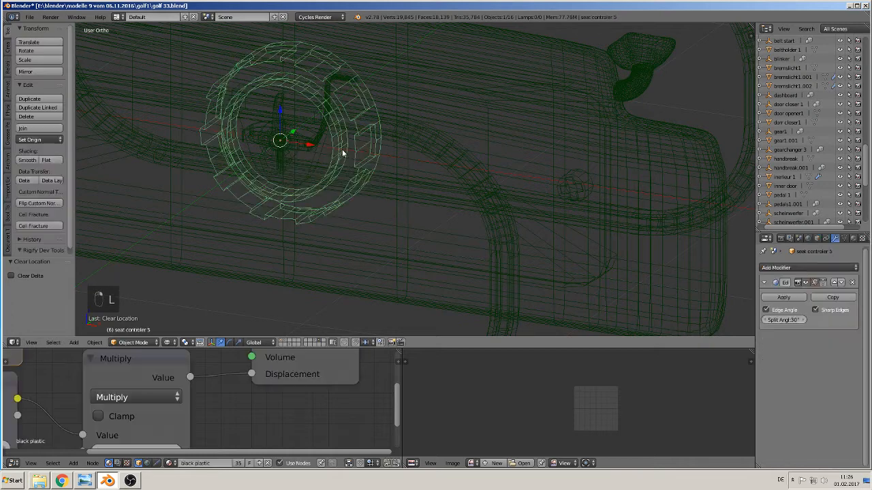
{"action": "right_click", "coordinate": [308, 142]}
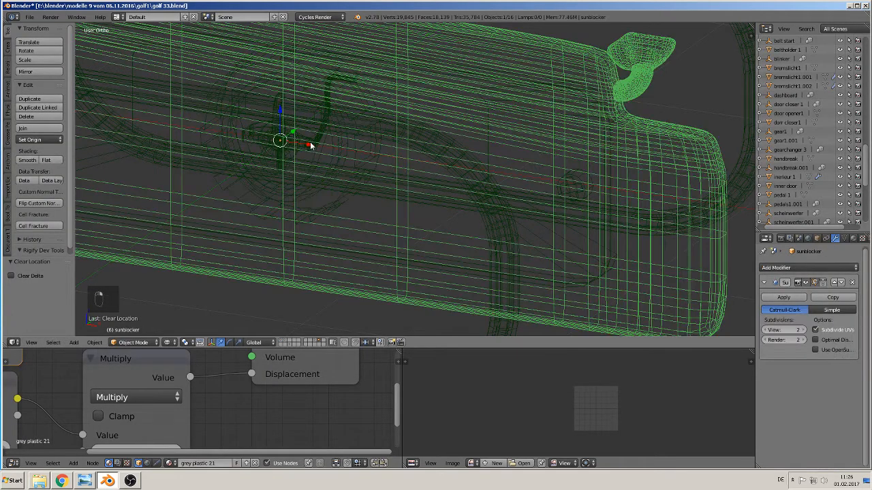
{"action": "right_click", "coordinate": [309, 139]}
{"action": "right_click", "coordinate": [309, 140]}
{"action": "right_click", "coordinate": [304, 107]}
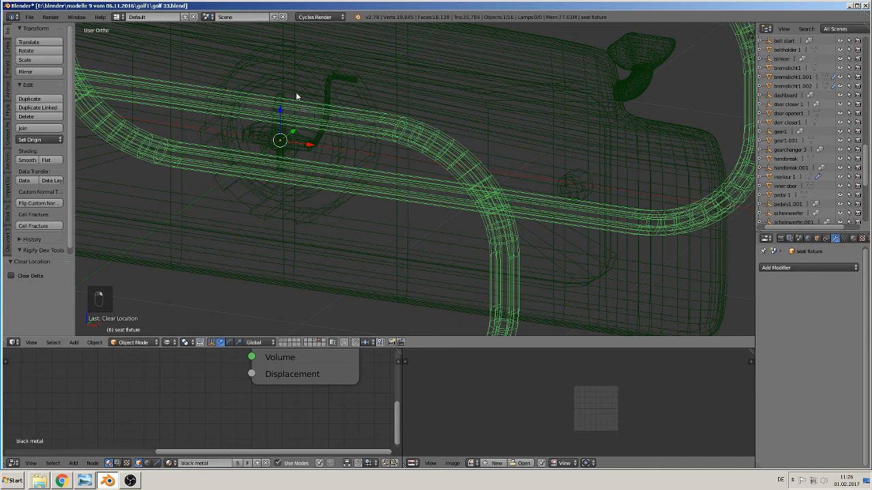
{"action": "right_click", "coordinate": [295, 95]}
{"action": "right_click", "coordinate": [291, 90]}
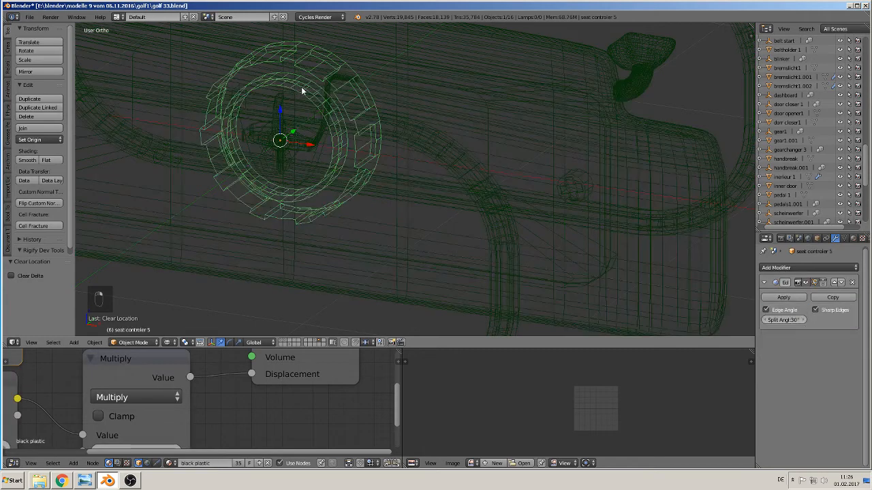
- Select the small disc-shaped seat fixture 4 at the origin and move it about -1.965 along Y, clear of the other parts
{"action": "scroll", "coordinate": [324, 167], "scroll_direction": "up", "scroll_amount": 3}
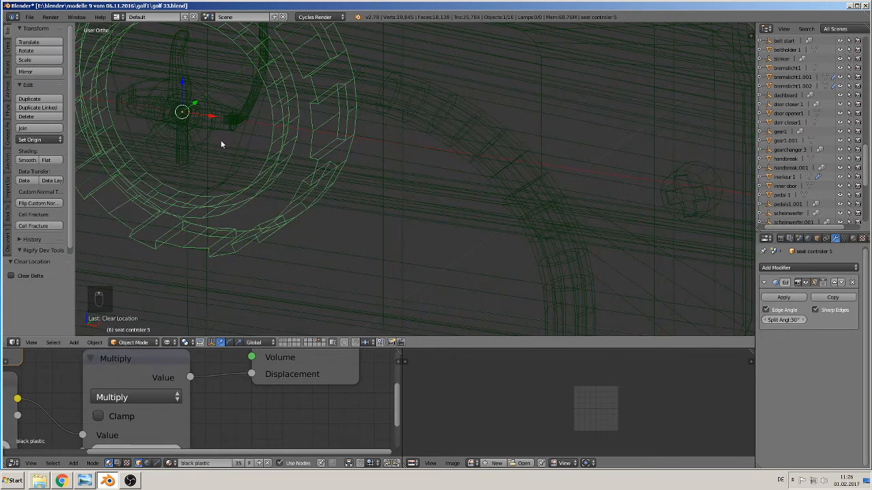
{"action": "right_click", "coordinate": [206, 129]}
{"action": "right_click", "coordinate": [207, 127]}
{"action": "right_click", "coordinate": [207, 127]}
{"action": "right_click", "coordinate": [203, 133]}
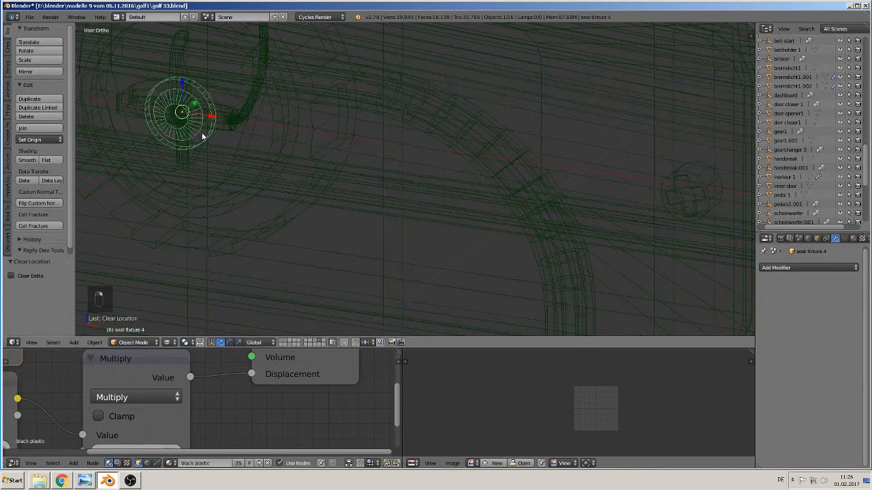
{"action": "middle_click_drag", "start_coordinate": [206, 134], "coordinate": [361, 149]}
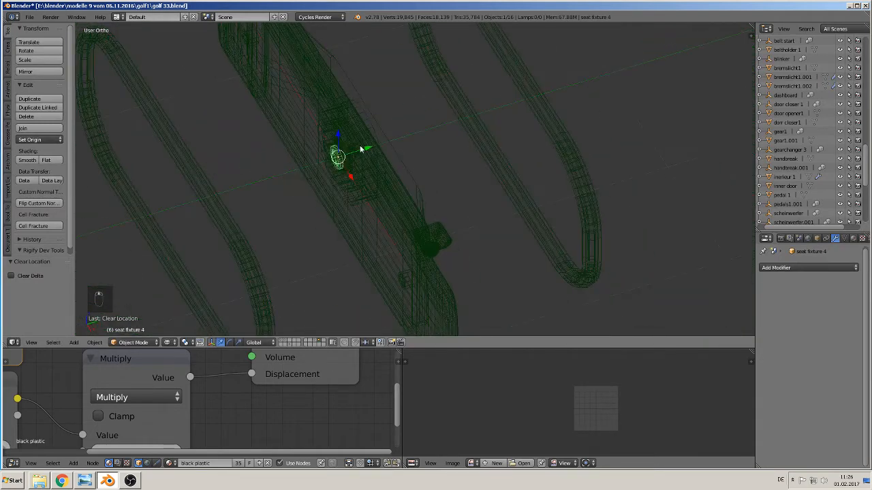
{"action": "left_click_drag", "start_coordinate": [361, 148], "coordinate": [104, 236]}
{"action": "middle_click_drag", "start_coordinate": [171, 247], "coordinate": [424, 203], "text": "shift"}
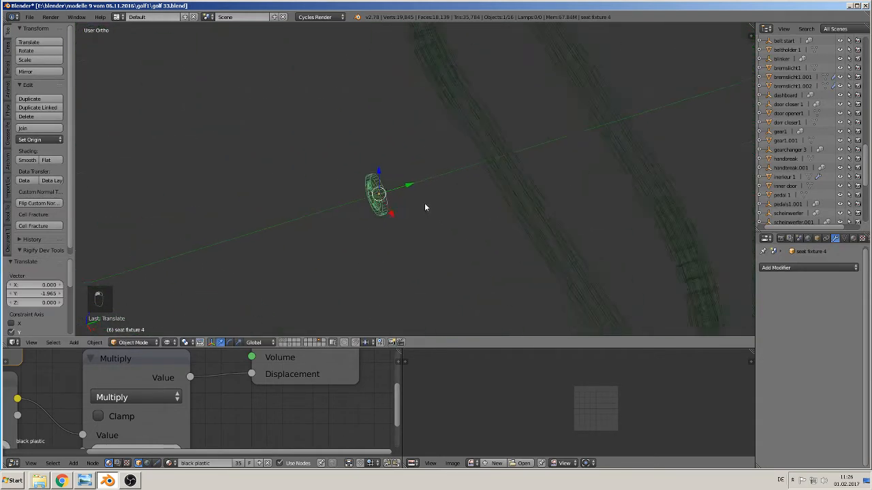
{"action": "scroll", "coordinate": [436, 197], "scroll_direction": "up", "scroll_amount": 3}
- Show the parts in solid shading and correct the normals across the whole mesh of seat fixture 4
{"action": "left_click", "coordinate": [168, 342]}
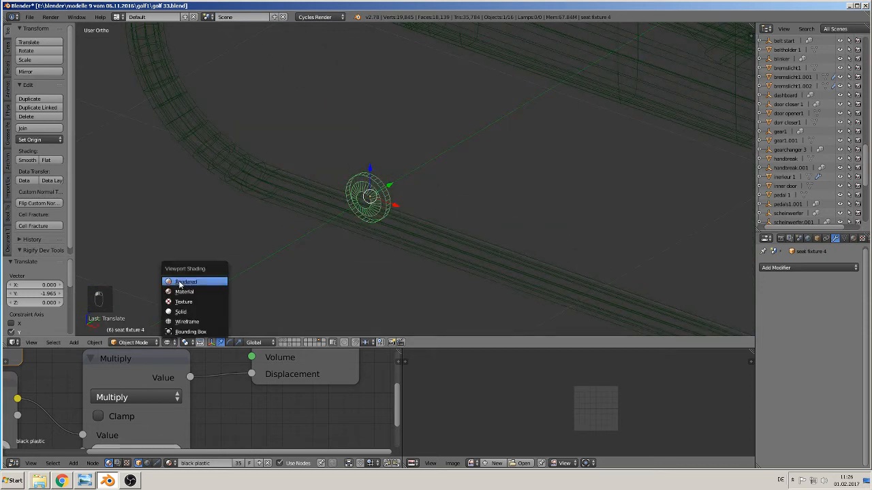
{"action": "left_click", "coordinate": [184, 311]}
{"action": "scroll", "coordinate": [346, 265], "scroll_direction": "up", "scroll_amount": 4}
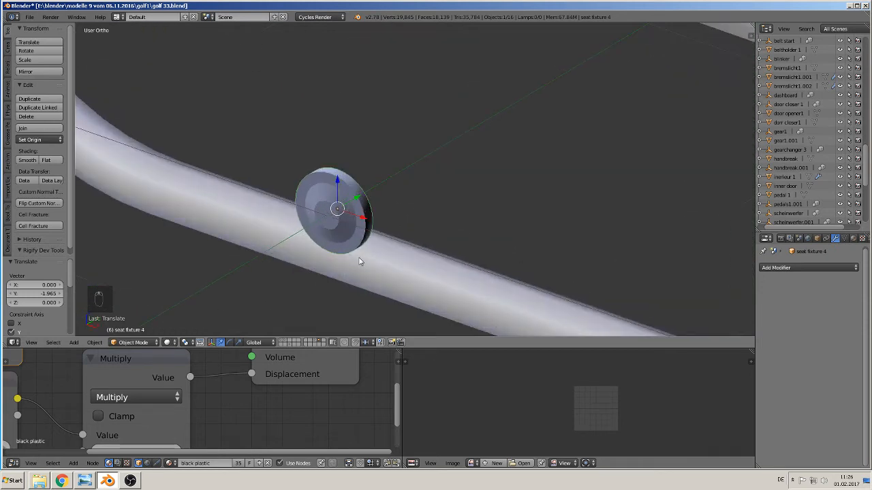
{"action": "key", "text": "Tab"}
{"action": "key", "text": "a"}
{"action": "key", "text": "a"}
{"action": "key", "text": "a"}
{"action": "key", "text": "a"}
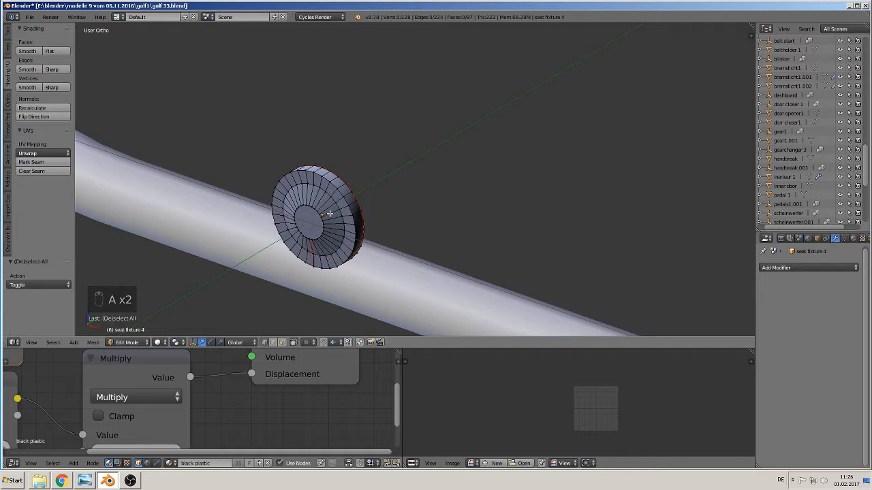
{"action": "key", "text": "Tab"}
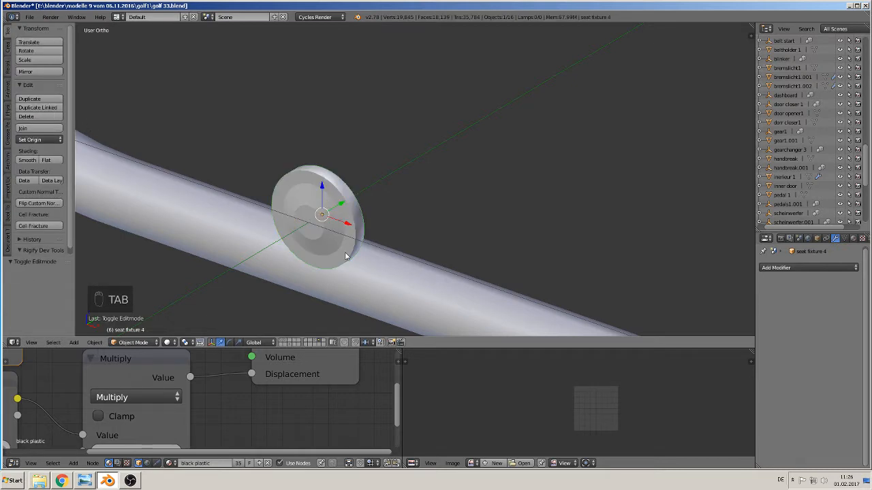
- Clear the location of seat fixture 4 to put it back at the origin, and save the blend file
{"action": "scroll", "coordinate": [334, 226], "scroll_direction": "down", "scroll_amount": 6}
{"action": "middle_click_drag", "start_coordinate": [368, 235], "coordinate": [380, 227]}
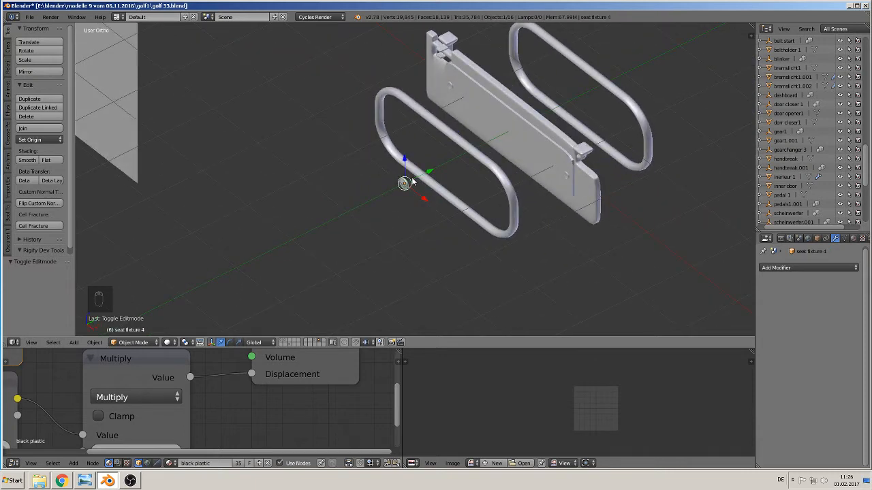
{"action": "key", "text": "alt+g"}
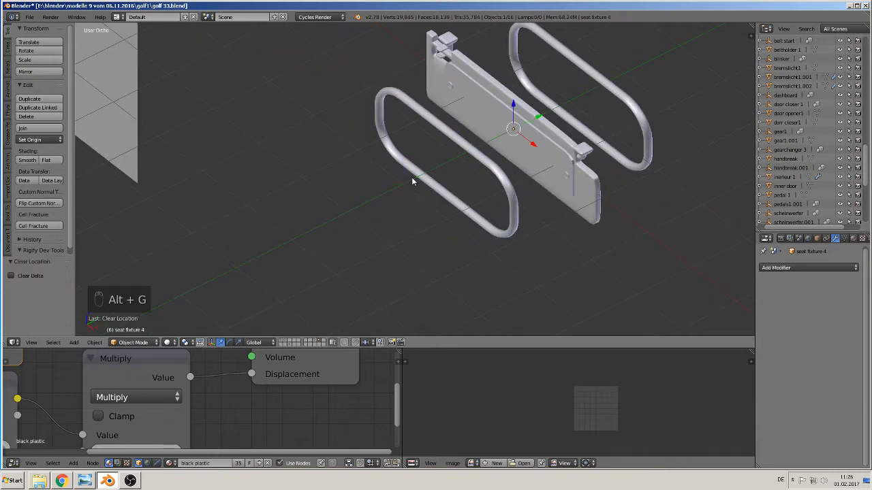
{"action": "left_click", "coordinate": [29, 16]}
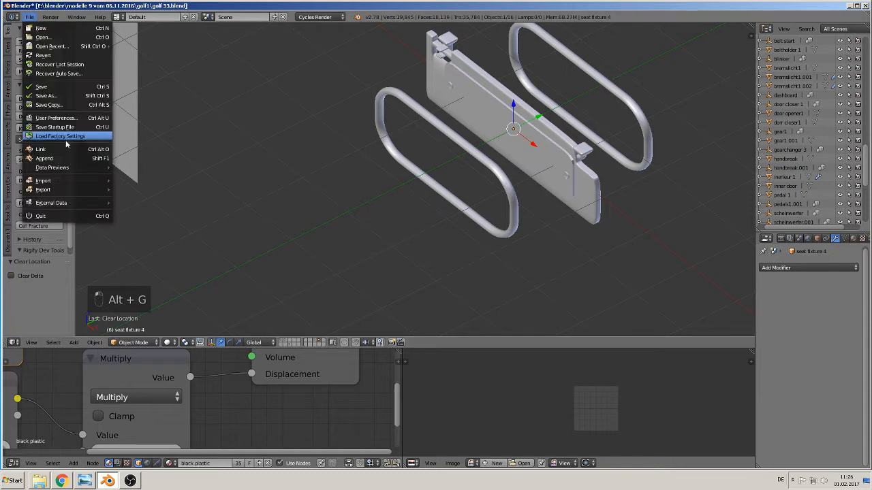
{"action": "left_click", "coordinate": [47, 88]}
- Switch to the layer with the assembled interior and examine how the tubular fixtures sit under the two front seats
{"action": "left_click", "coordinate": [283, 341]}
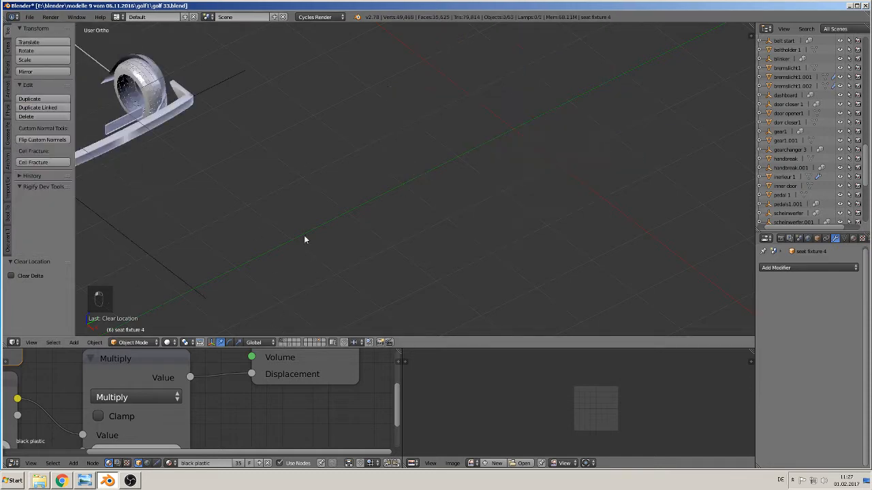
{"action": "scroll", "coordinate": [305, 240], "scroll_direction": "down", "scroll_amount": 4}
{"action": "middle_click_drag", "start_coordinate": [251, 184], "coordinate": [326, 153]}
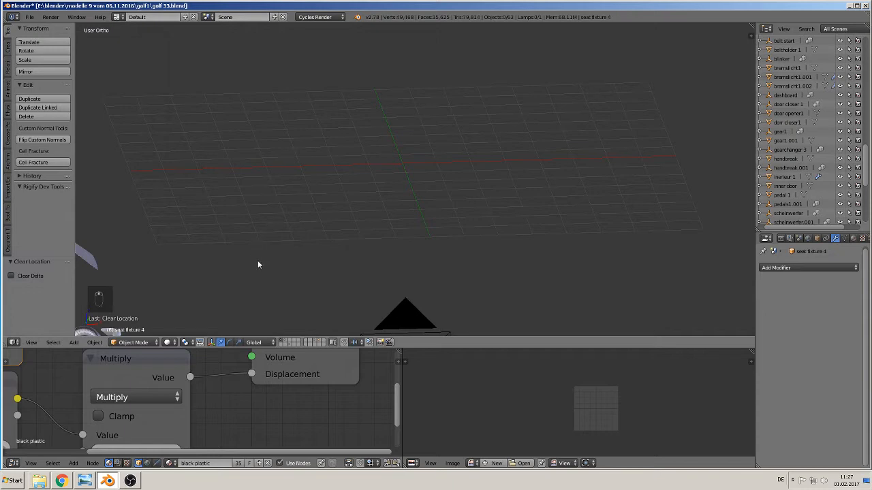
{"action": "middle_click_drag", "start_coordinate": [257, 264], "coordinate": [535, 33], "text": "shift"}
{"action": "middle_click_drag", "start_coordinate": [321, 173], "coordinate": [451, 243], "text": "shift"}
{"action": "middle_click_drag", "start_coordinate": [516, 288], "coordinate": [265, 229], "text": "shift"}
{"action": "scroll", "coordinate": [323, 182], "scroll_direction": "up", "scroll_amount": 4}
{"action": "scroll", "coordinate": [296, 217], "scroll_direction": "up", "scroll_amount": 2}
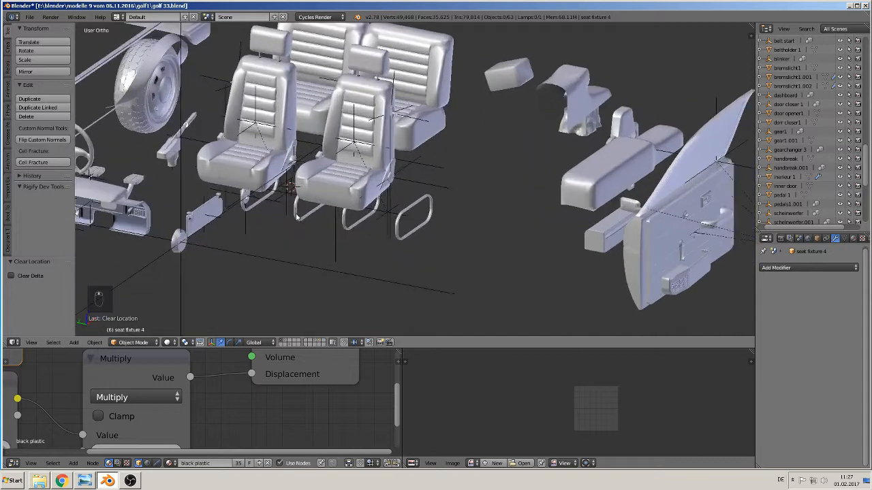
{"action": "scroll", "coordinate": [270, 218], "scroll_direction": "down", "scroll_amount": 3}
{"action": "scroll", "coordinate": [286, 213], "scroll_direction": "up", "scroll_amount": 1}
{"action": "scroll", "coordinate": [316, 209], "scroll_direction": "up", "scroll_amount": 2}
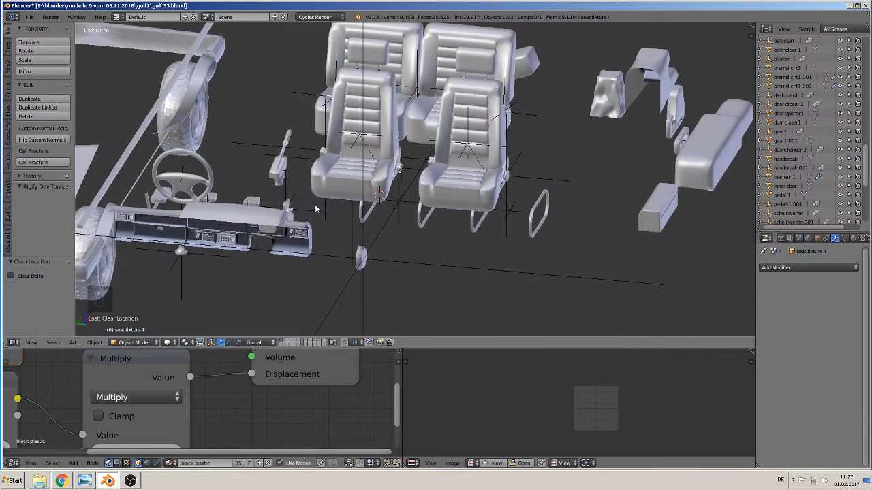
- Try moving seat fixture.002 about 0.446 along Y under the front seat nearest the steering wheel, and undo the move
{"action": "right_click", "coordinate": [364, 209]}
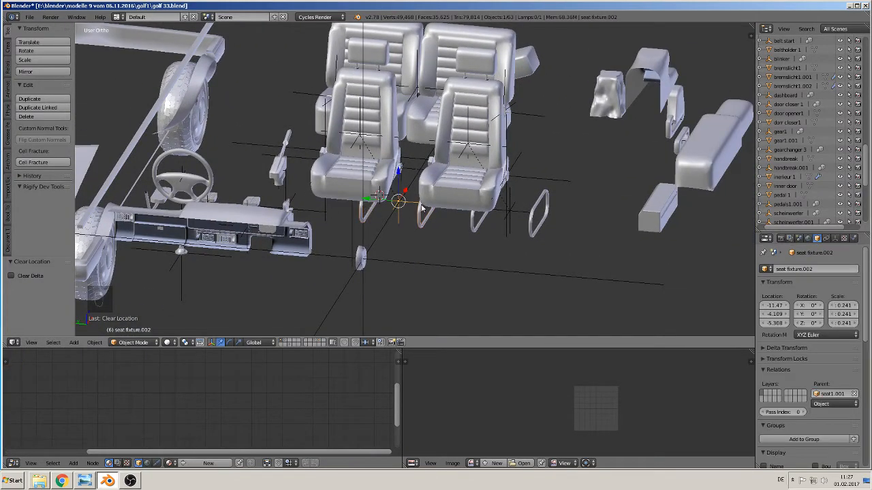
{"action": "key", "text": "g"}
{"action": "key", "text": "y"}
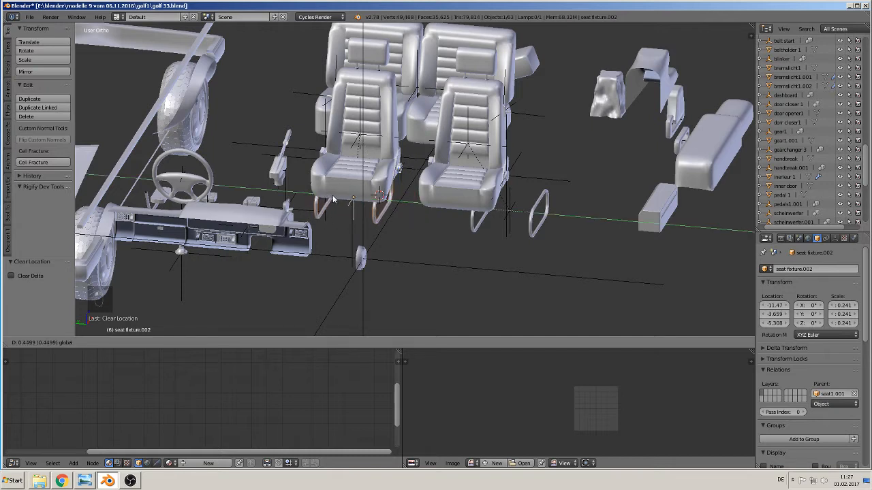
{"action": "left_click", "coordinate": [333, 198]}
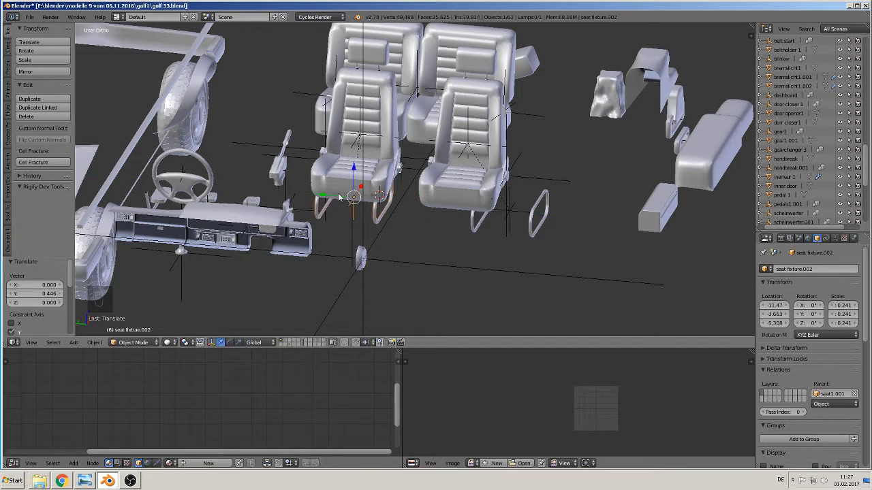
{"action": "key", "text": "ctrl+z"}
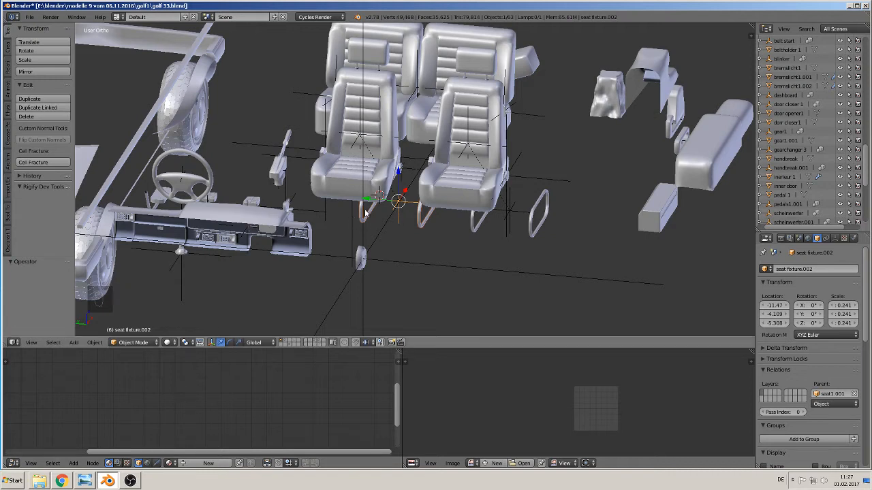
- Return to the layer of separate parts and select the tubular seat fixture around the origin to check it
{"action": "left_click", "coordinate": [318, 343]}
{"action": "scroll", "coordinate": [293, 280], "scroll_direction": "down", "scroll_amount": 5}
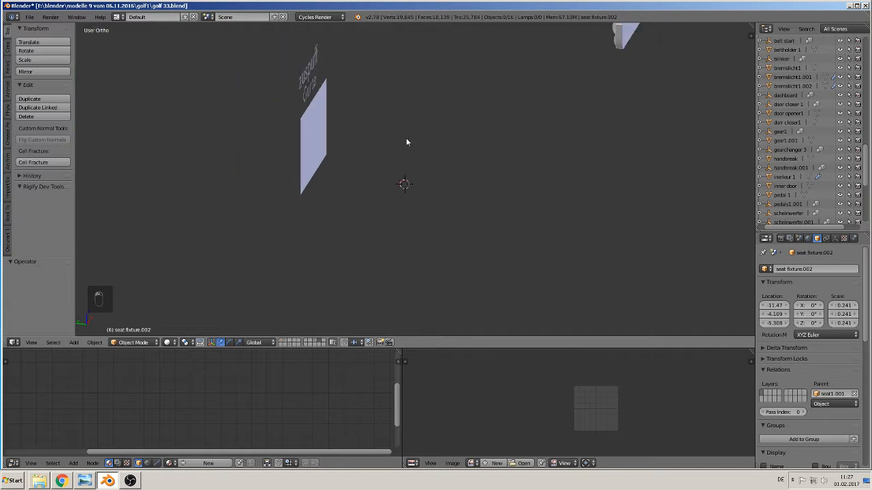
{"action": "middle_click_drag", "start_coordinate": [406, 141], "coordinate": [285, 195]}
{"action": "right_click", "coordinate": [269, 120]}
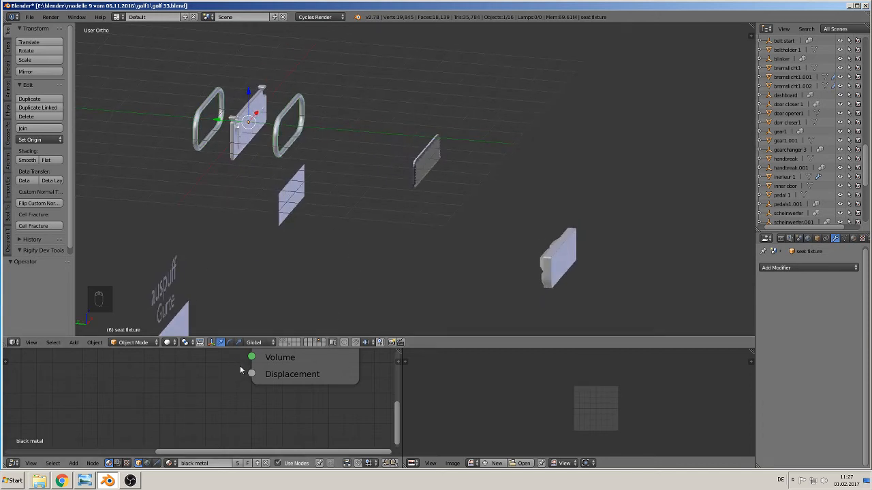
- On the assembled interior layer, move seat fixture.002 along Y to about -3.683, centring its tubes beneath its front seat
{"action": "left_click", "coordinate": [282, 340]}
{"action": "scroll", "coordinate": [350, 273], "scroll_direction": "down", "scroll_amount": 6}
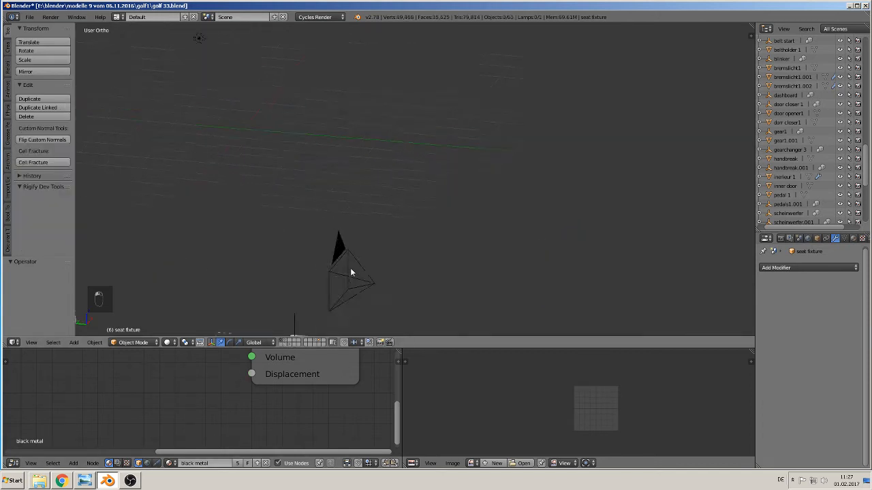
{"action": "middle_click_drag", "start_coordinate": [325, 278], "coordinate": [252, 258], "text": "shift"}
{"action": "scroll", "coordinate": [320, 237], "scroll_direction": "up", "scroll_amount": 6}
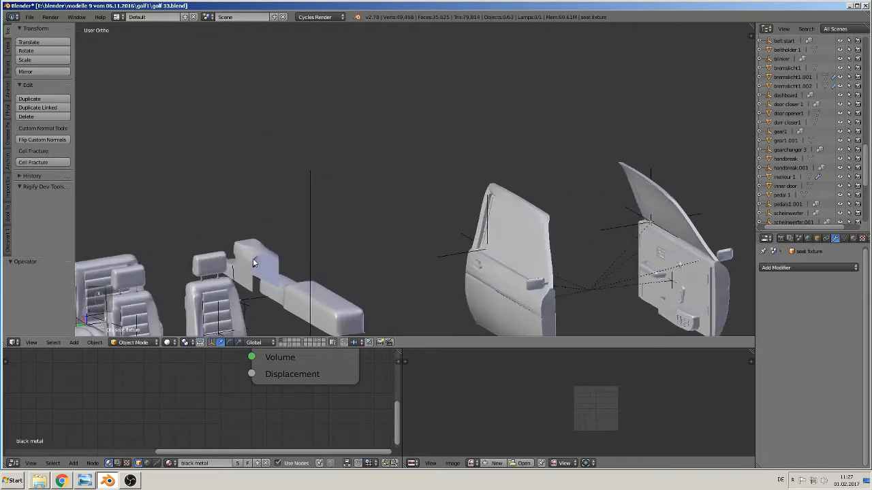
{"action": "scroll", "coordinate": [305, 272], "scroll_direction": "up", "scroll_amount": 4}
{"action": "right_click", "coordinate": [264, 317]}
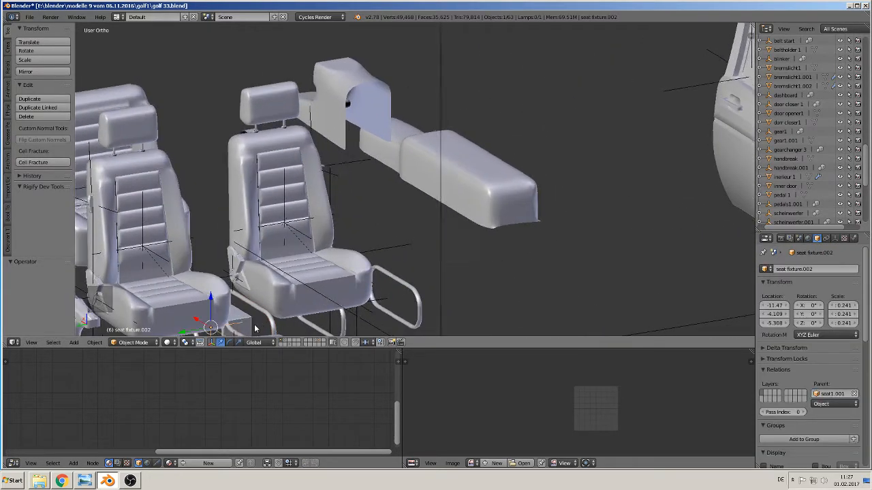
{"action": "middle_click_drag", "start_coordinate": [255, 327], "coordinate": [328, 139]}
{"action": "left_click_drag", "start_coordinate": [298, 184], "coordinate": [243, 180]}
{"action": "mouse_move", "coordinate": [243, 180]}
{"action": "middle_mouse_down"}
{"action": "mouse_move", "coordinate": [246, 167]}
{"action": "mouse_move", "coordinate": [249, 184]}
{"action": "middle_mouse_up"}
{"action": "left_click_drag", "start_coordinate": [240, 187], "coordinate": [239, 177]}
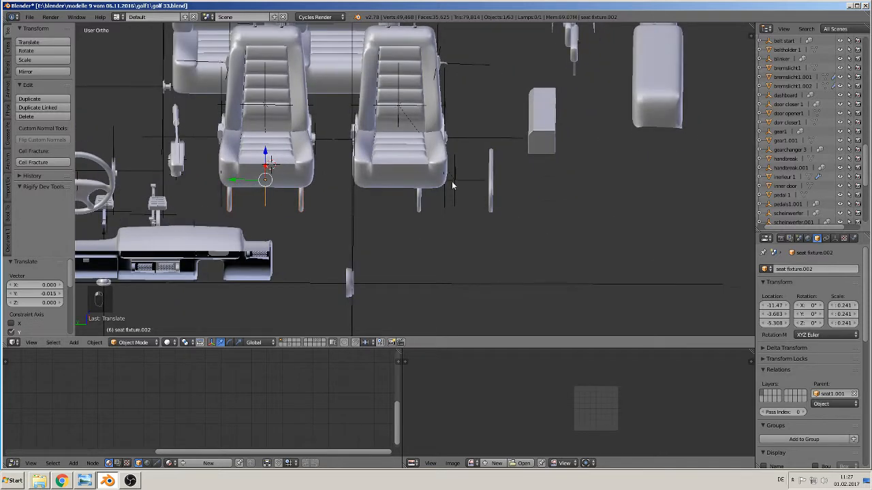
- Move seat fixture.001 about 0.447 along Y beneath the other front seat and check both seats from several sides
{"action": "right_click", "coordinate": [426, 203]}
{"action": "left_click_drag", "start_coordinate": [425, 183], "coordinate": [369, 191]}
{"action": "middle_click_drag", "start_coordinate": [368, 192], "coordinate": [408, 107]}
{"action": "scroll", "coordinate": [377, 121], "scroll_direction": "up", "scroll_amount": 5}
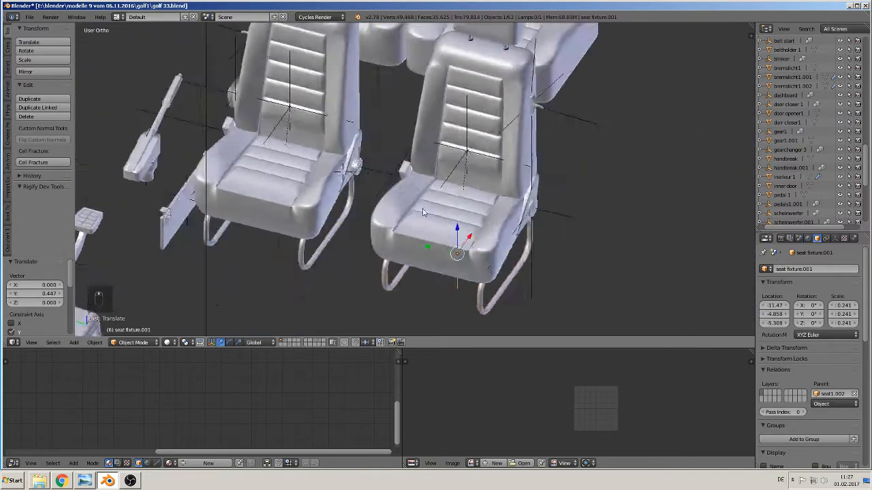
{"action": "scroll", "coordinate": [406, 142], "scroll_direction": "down", "scroll_amount": 2}
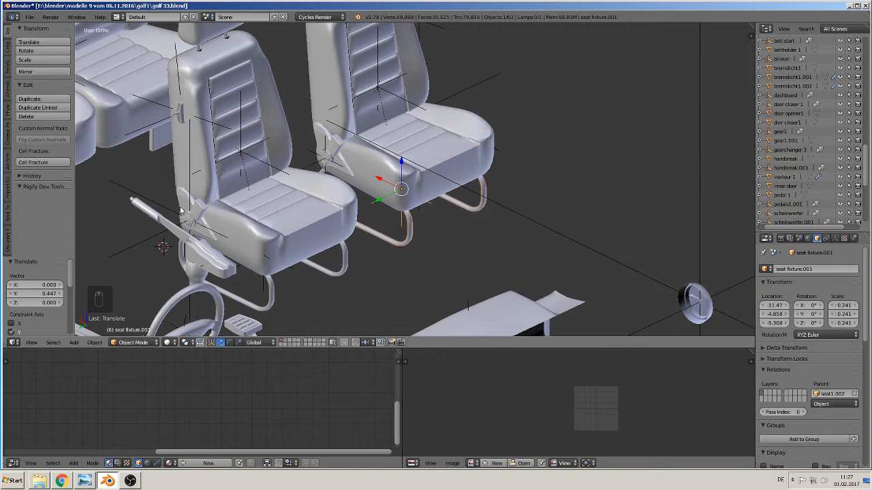
{"action": "middle_click_drag", "start_coordinate": [180, 211], "coordinate": [171, 205]}
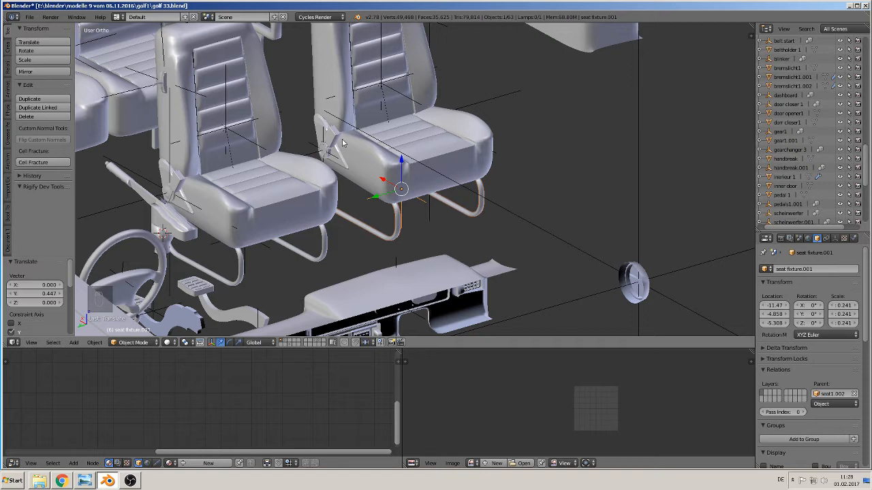
- Switch to the layer holding the large separate parts stacked at the origin and show them in wireframe
{"action": "left_click", "coordinate": [288, 345]}
{"action": "scroll", "coordinate": [372, 233], "scroll_direction": "down", "scroll_amount": 12}
{"action": "middle_click_drag", "start_coordinate": [253, 151], "coordinate": [388, 294], "text": "shift"}
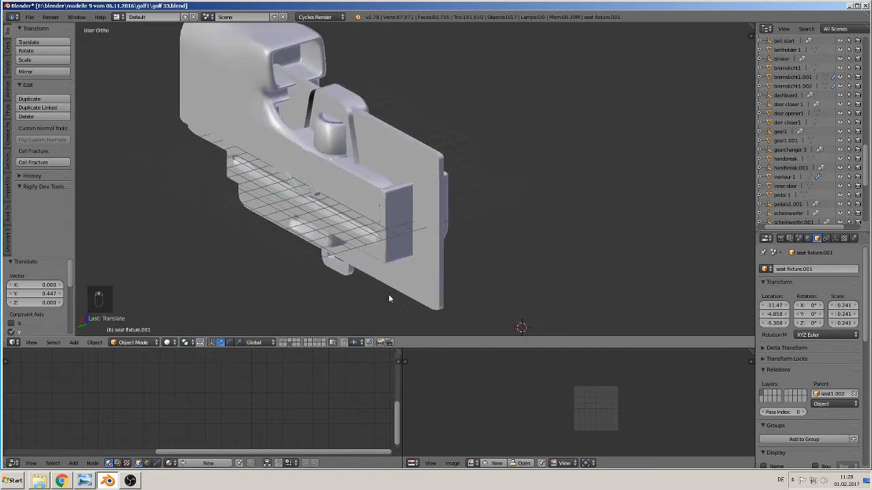
{"action": "scroll", "coordinate": [388, 297], "scroll_direction": "up", "scroll_amount": 6}
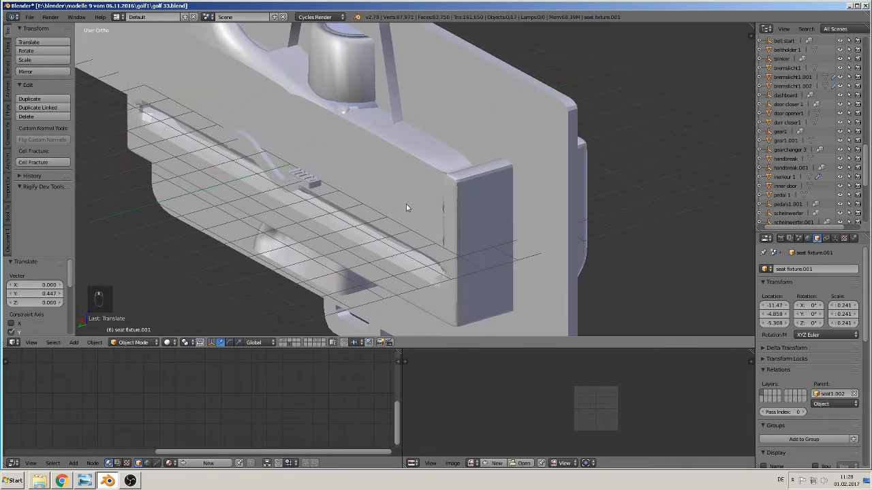
{"action": "mouse_move", "coordinate": [406, 205]}
{"action": "middle_mouse_down"}
{"action": "mouse_move", "coordinate": [358, 203]}
{"action": "mouse_move", "coordinate": [416, 194]}
{"action": "middle_mouse_up"}
{"action": "key", "text": "z"}
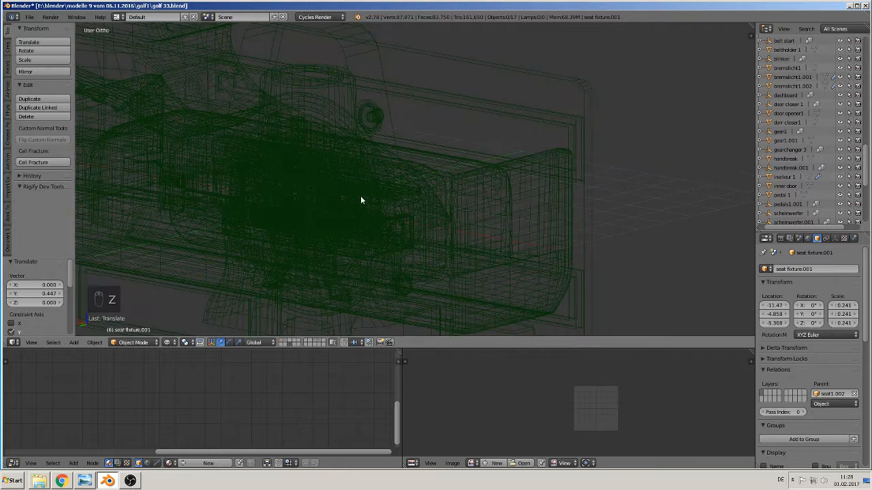
- Select the front seat object seat1 among the overlapping wireframe parts at the origin
{"action": "right_click", "coordinate": [304, 188]}
{"action": "right_click", "coordinate": [302, 225]}
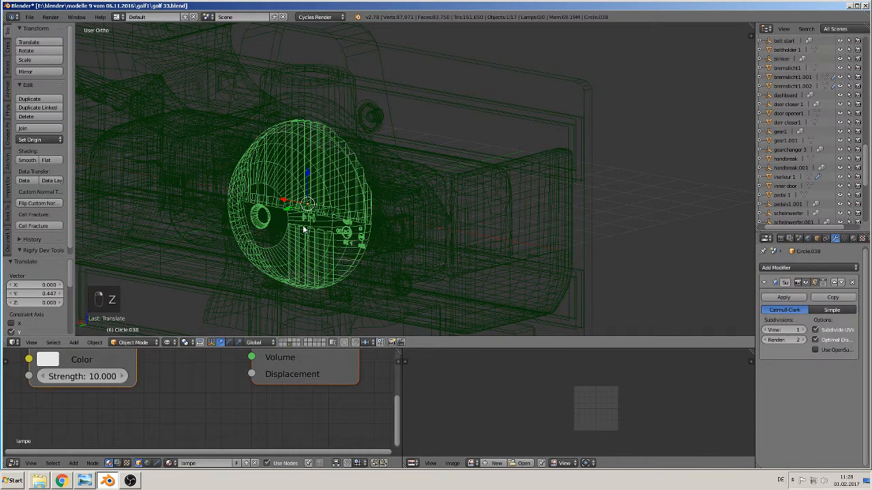
{"action": "right_click", "coordinate": [311, 219]}
{"action": "right_click", "coordinate": [311, 218]}
{"action": "right_click", "coordinate": [310, 215]}
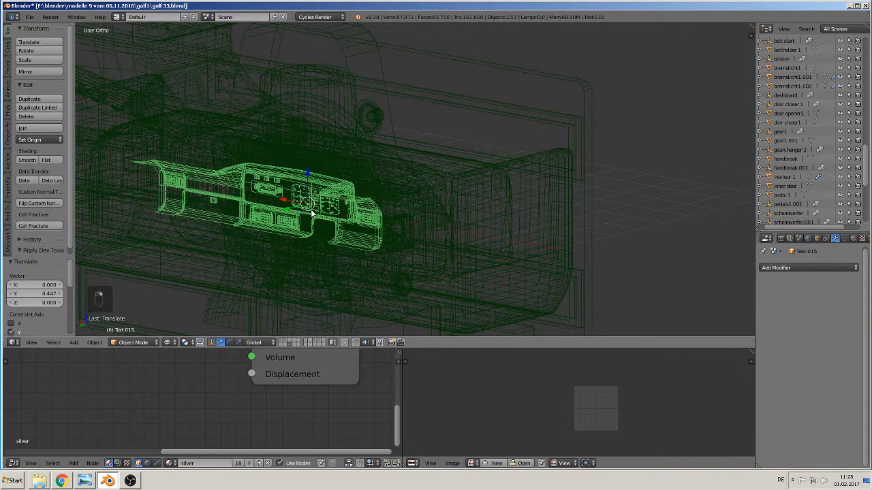
{"action": "right_click", "coordinate": [311, 214]}
{"action": "right_click", "coordinate": [312, 213]}
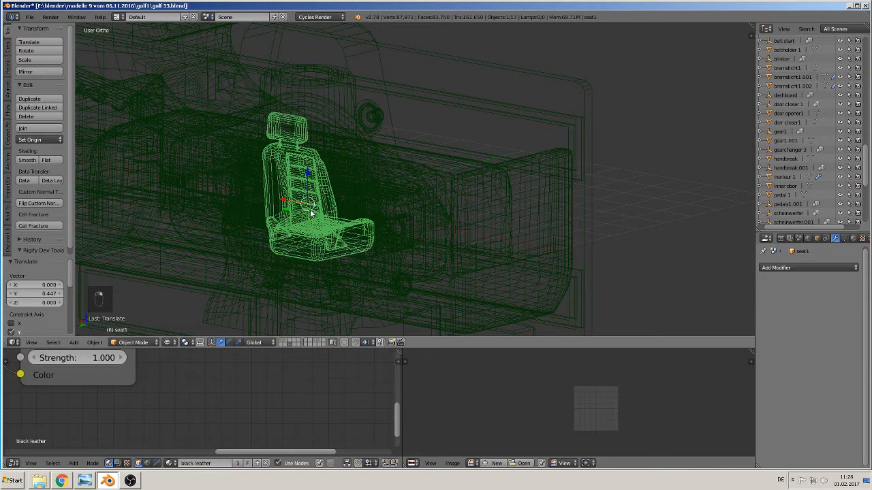
{"action": "scroll", "coordinate": [311, 213], "scroll_direction": "down", "scroll_amount": 3}
{"action": "mouse_move", "coordinate": [306, 216]}
{"action": "middle_mouse_down"}
{"action": "mouse_move", "coordinate": [282, 224]}
{"action": "mouse_move", "coordinate": [297, 203]}
{"action": "middle_mouse_up"}
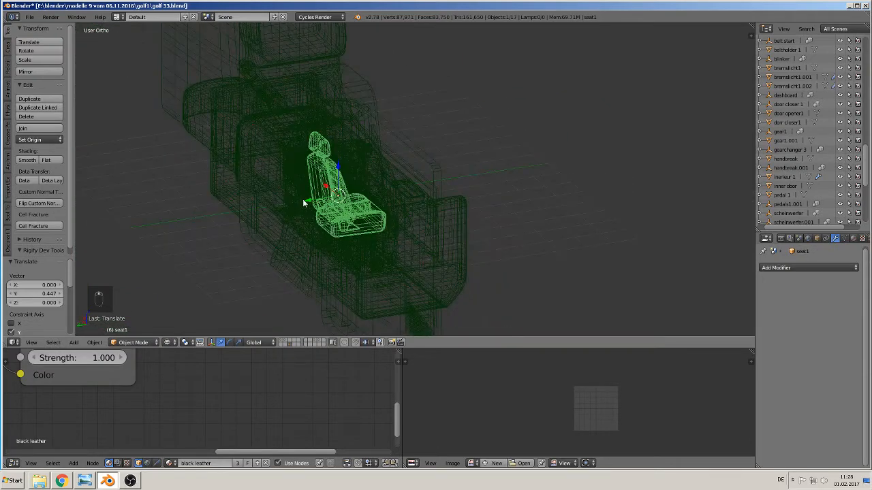
- Move seat1 about 8.286 along Y, clear of the stacked parts, and show it in solid shading
{"action": "left_click_drag", "start_coordinate": [305, 203], "coordinate": [88, 235]}
{"action": "middle_click_drag", "start_coordinate": [88, 236], "coordinate": [370, 233]}
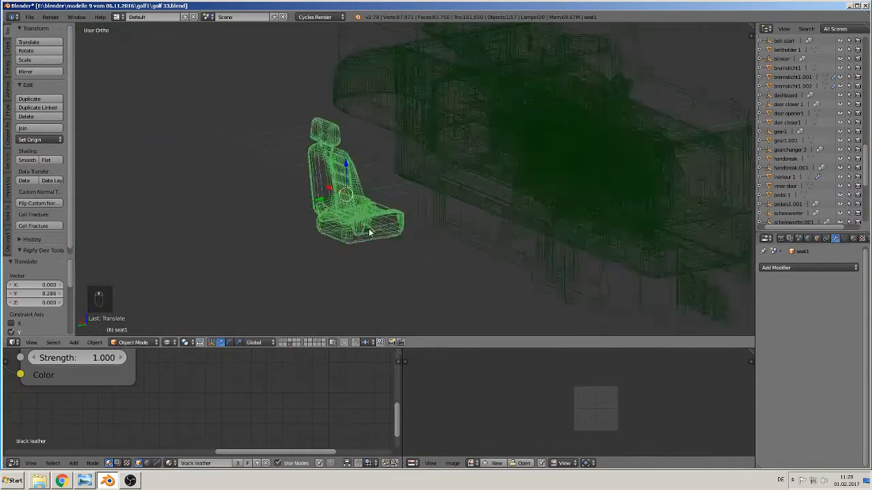
{"action": "scroll", "coordinate": [358, 235], "scroll_direction": "up", "scroll_amount": 8}
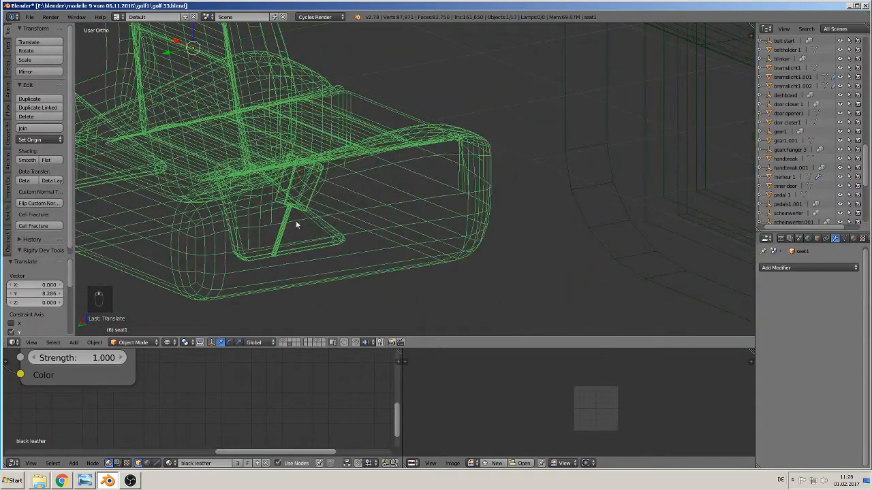
{"action": "left_click", "coordinate": [167, 342]}
{"action": "left_click", "coordinate": [174, 315]}
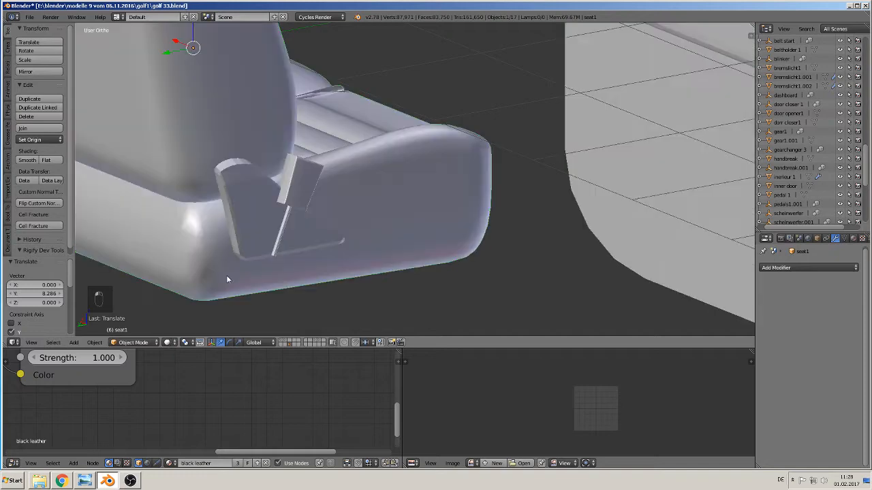
{"action": "middle_click_drag", "start_coordinate": [227, 279], "coordinate": [255, 197]}
- Enter edit mode on seat1, deselect everything and select the linked pieces of the belt buckle's box beside the seat
{"action": "key", "text": "Tab"}
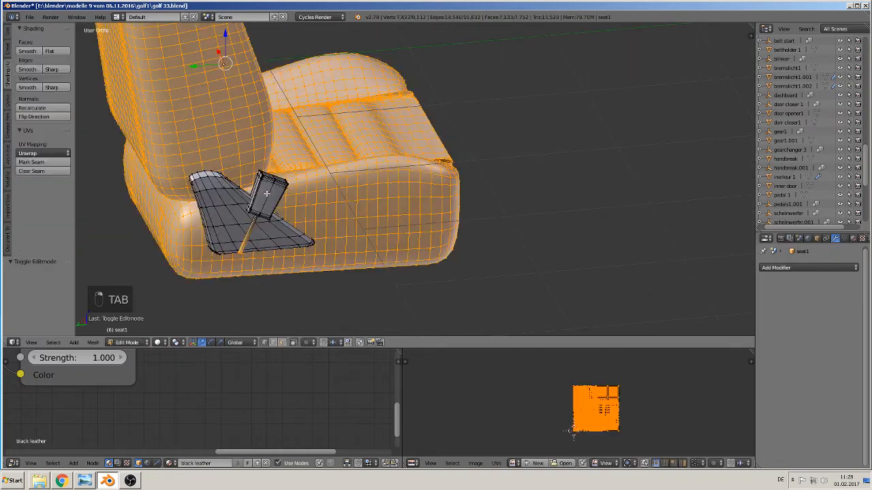
{"action": "key", "text": "a"}
{"action": "key", "text": "a"}
{"action": "key", "text": "l"}
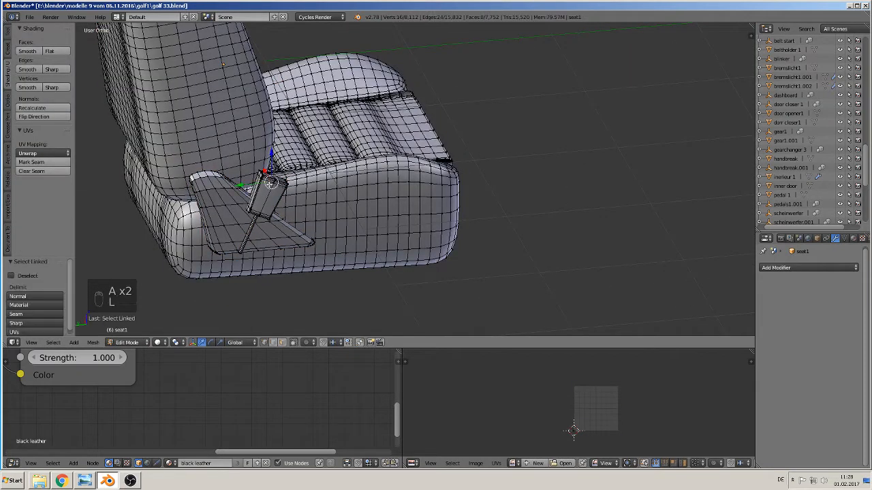
{"action": "key", "text": "l"}
{"action": "key", "text": "l"}
{"action": "key", "text": "l"}
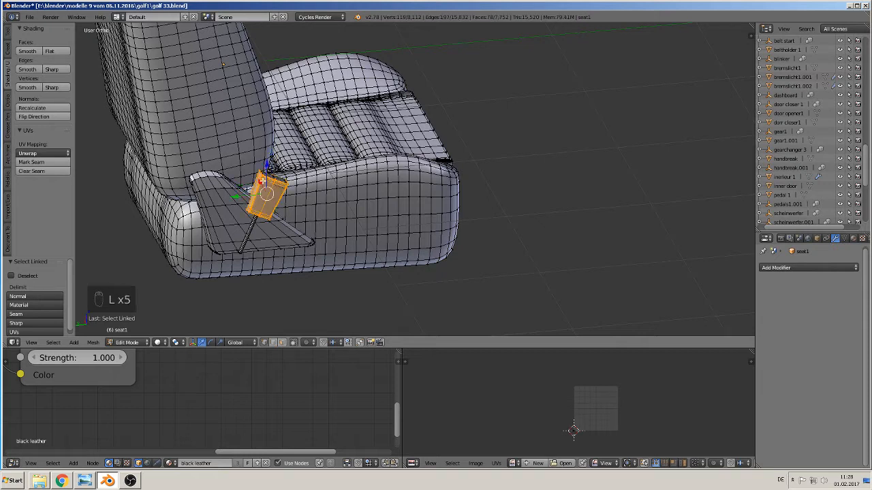
{"action": "key", "text": "l"}
{"action": "key", "text": "l"}
{"action": "key", "text": "l"}
- Try to grow the belt buckle selection repeatedly to take in its neighbouring geometry
{"action": "key", "text": "ctrl+KP_Add"}
{"action": "key", "text": "ctrl+KP_Add"}
{"action": "key", "text": "ctrl+KP_Add"}
{"action": "key", "text": "ctrl+KP_Add"}
{"action": "key", "text": "ctrl+KP_Add"}
{"action": "key", "text": "ctrl+KP_Add"}
{"action": "key", "text": "ctrl+KP_Add"}
{"action": "key", "text": "ctrl+KP_Add"}
{"action": "key", "text": "ctrl+KP_Add"}
{"action": "key", "text": "ctrl+KP_Add"}
{"action": "key", "text": "ctrl+KP_Add"}
{"action": "key", "text": "ctrl+KP_Add"}
{"action": "key", "text": "ctrl+KP_Add"}
{"action": "key", "text": "ctrl+KP_Add"}
{"action": "key", "text": "ctrl+KP_Add"}
{"action": "key", "text": "ctrl+KP_Add"}
{"action": "key", "text": "ctrl+KP_Add"}
{"action": "key", "text": "ctrl+KP_Add"}
{"action": "key", "text": "ctrl+KP_Add"}
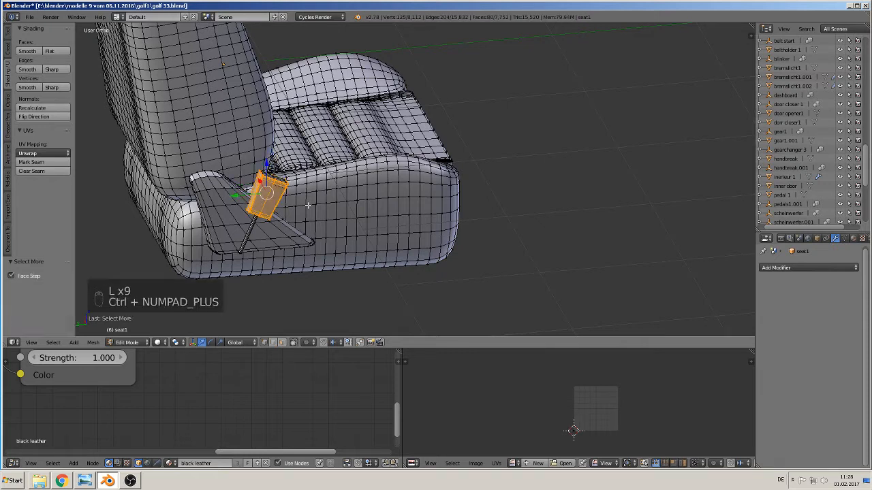
{"action": "key", "text": "ctrl+KP_Add"}
{"action": "key", "text": "ctrl+KP_Add"}
{"action": "key", "text": "ctrl+KP_Add"}
{"action": "key", "text": "ctrl+KP_Add"}
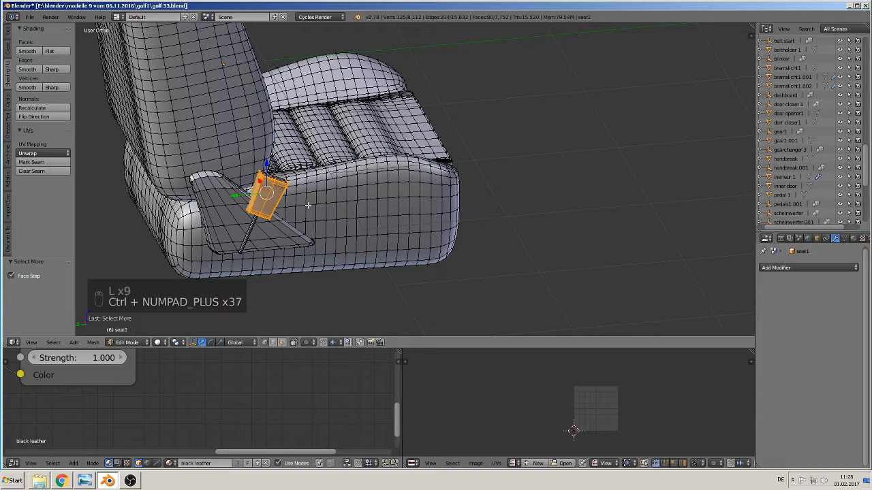
- Add linked pieces of the buckle's stalk and upper end to the selection
{"action": "scroll", "coordinate": [241, 234], "scroll_direction": "up", "scroll_amount": 3}
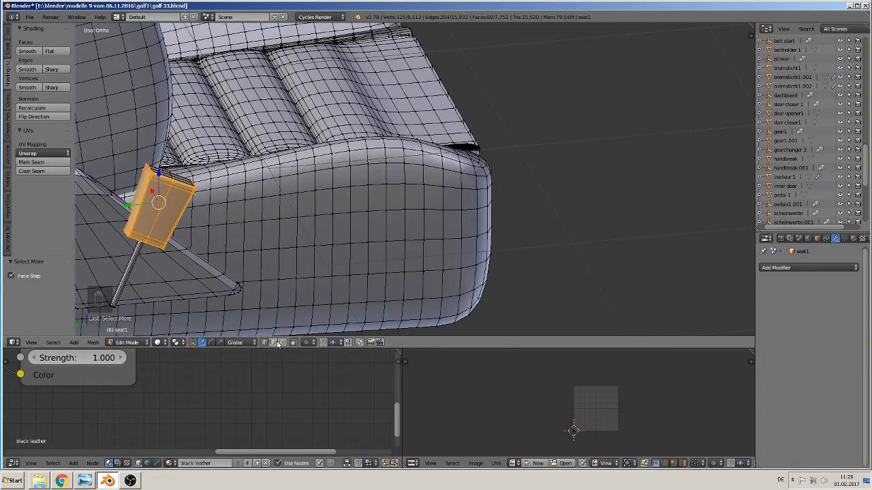
{"action": "key", "text": "l"}
{"action": "key", "text": "l"}
{"action": "key", "text": "l"}
{"action": "key", "text": "l"}
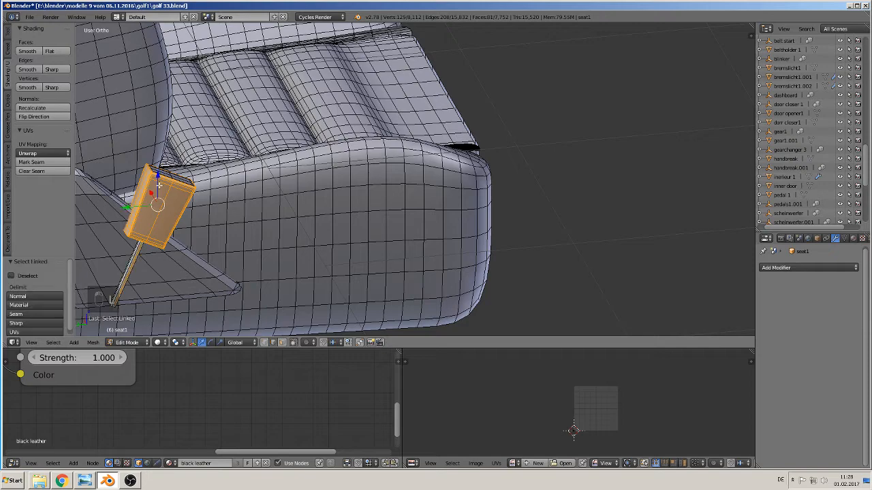
{"action": "key", "text": "l"}
{"action": "key", "text": "l"}
{"action": "key", "text": "l"}
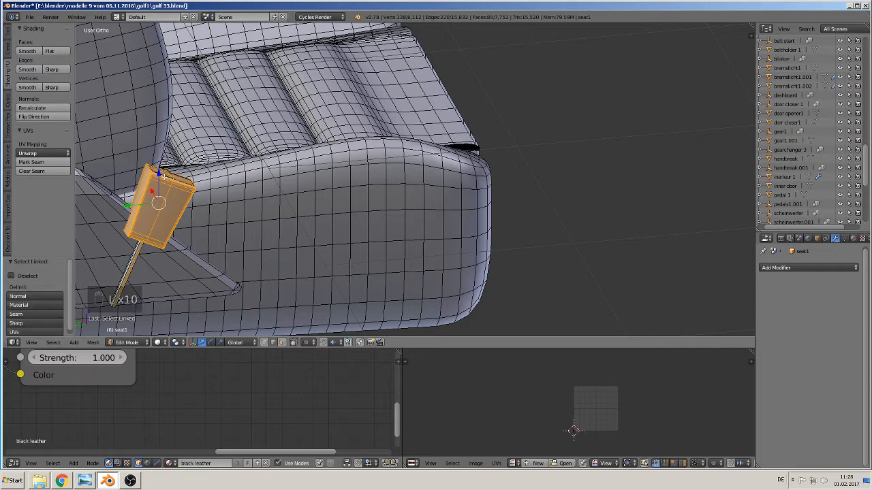
{"action": "key", "text": "l"}
- Add the linked faces of the recessed frame around the buckle's top face to the selection
{"action": "middle_click_drag", "start_coordinate": [169, 179], "coordinate": [240, 196]}
{"action": "key", "text": "l"}
{"action": "middle_click_drag", "start_coordinate": [153, 186], "coordinate": [125, 247]}
{"action": "scroll", "coordinate": [136, 211], "scroll_direction": "up", "scroll_amount": 3}
{"action": "middle_click_drag", "start_coordinate": [105, 209], "coordinate": [659, 181], "text": "shift"}
{"action": "scroll", "coordinate": [531, 185], "scroll_direction": "up", "scroll_amount": 4}
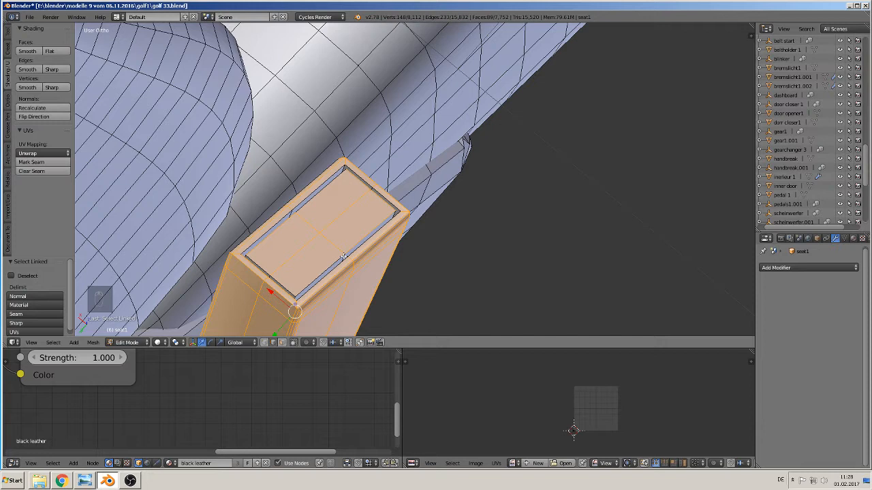
{"action": "key", "text": "l"}
{"action": "key", "text": "l"}
{"action": "key", "text": "l"}
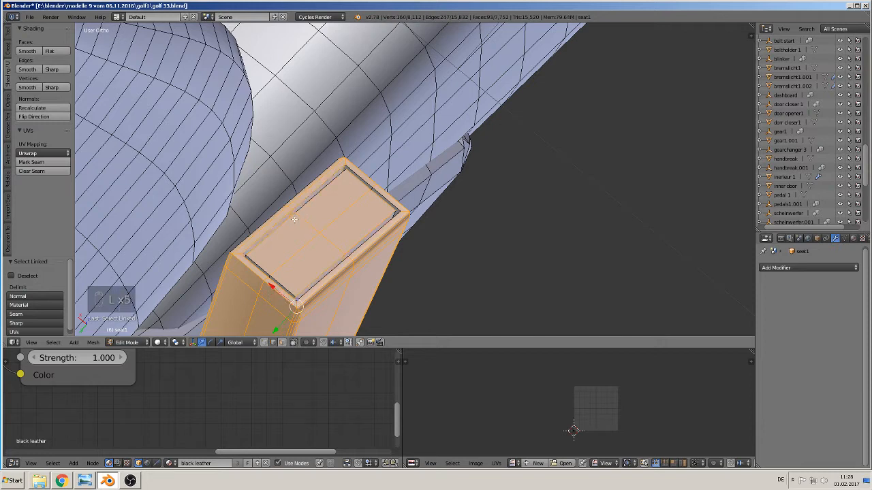
{"action": "key", "text": "l"}
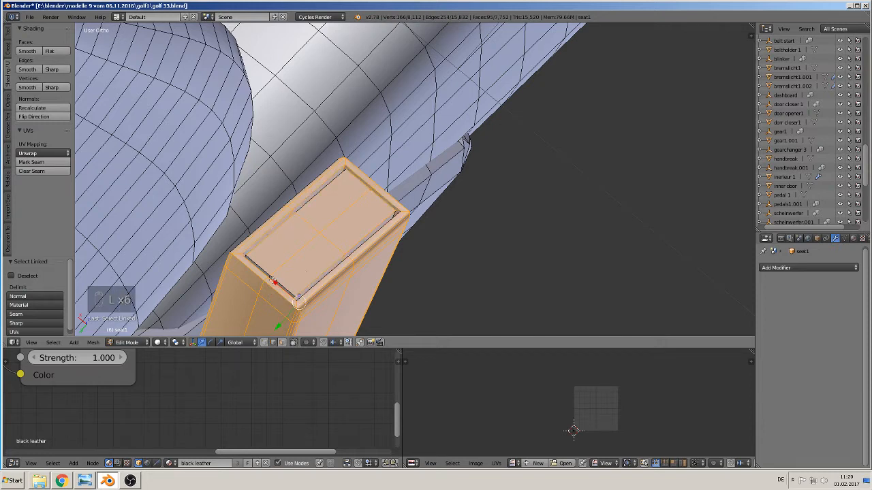
{"action": "key", "text": "l"}
{"action": "key", "text": "l"}
{"action": "key", "text": "l"}
{"action": "middle_click_drag", "start_coordinate": [313, 263], "coordinate": [334, 245]}
{"action": "key", "text": "l"}
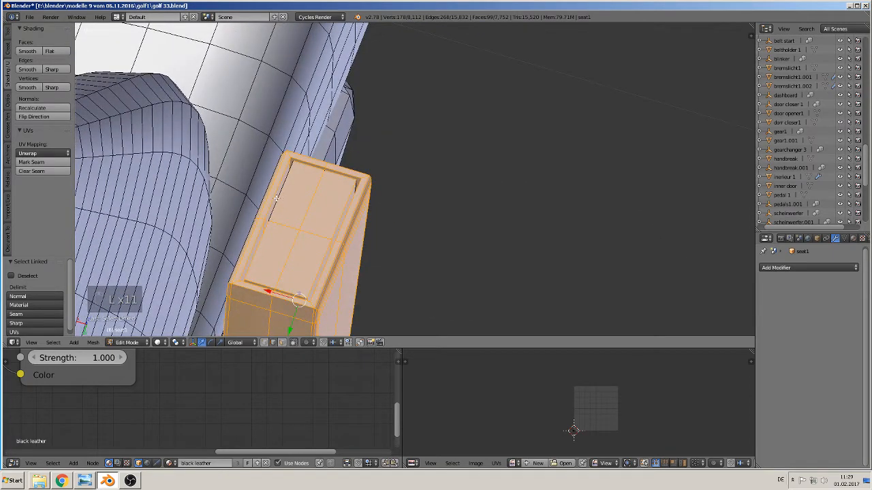
{"action": "key", "text": "l"}
- Add the buckle's seat-facing side to the selection
{"action": "middle_click_drag", "start_coordinate": [280, 203], "coordinate": [488, 170]}
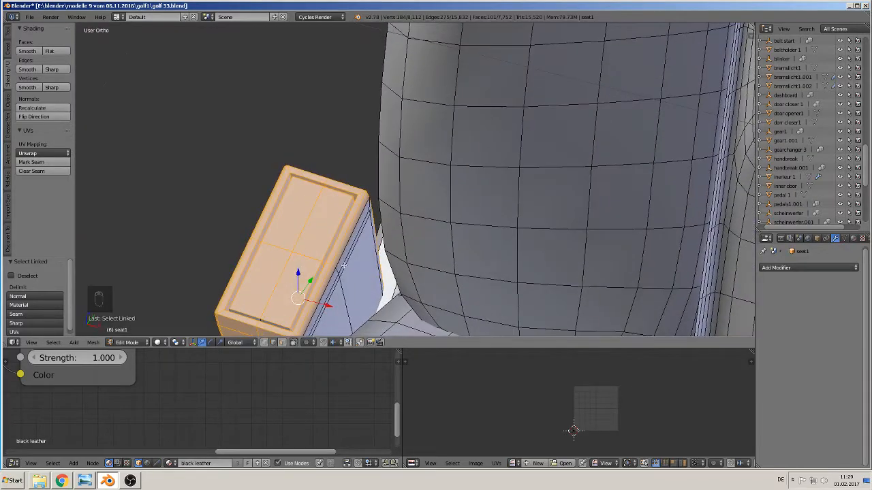
{"action": "key", "text": "l"}
{"action": "scroll", "coordinate": [340, 294], "scroll_direction": "down", "scroll_amount": 2}
{"action": "middle_click_drag", "start_coordinate": [340, 294], "coordinate": [432, 258]}
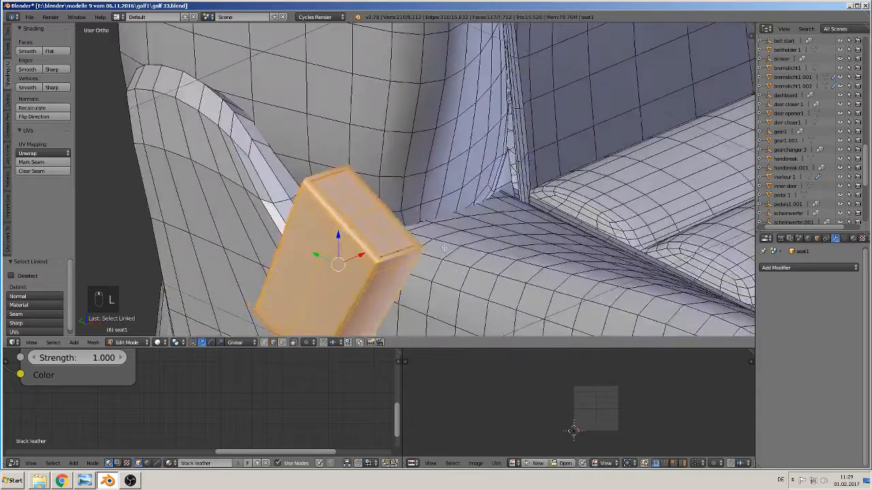
- Add another linked piece of the buckle, test-move the selection about 0.232 along Z and undo the move
{"action": "scroll", "coordinate": [432, 258], "scroll_direction": "down", "scroll_amount": 6}
{"action": "scroll", "coordinate": [399, 265], "scroll_direction": "up", "scroll_amount": 2}
{"action": "key", "text": "l"}
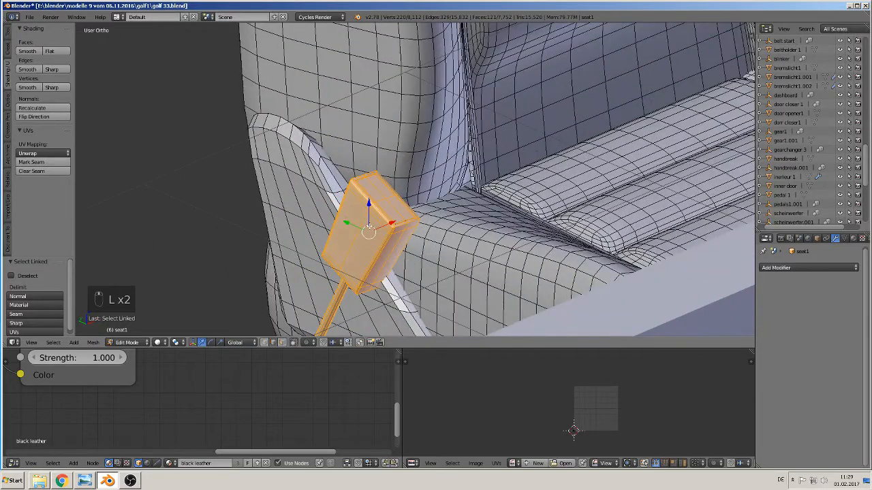
{"action": "left_click_drag", "start_coordinate": [363, 209], "coordinate": [373, 136]}
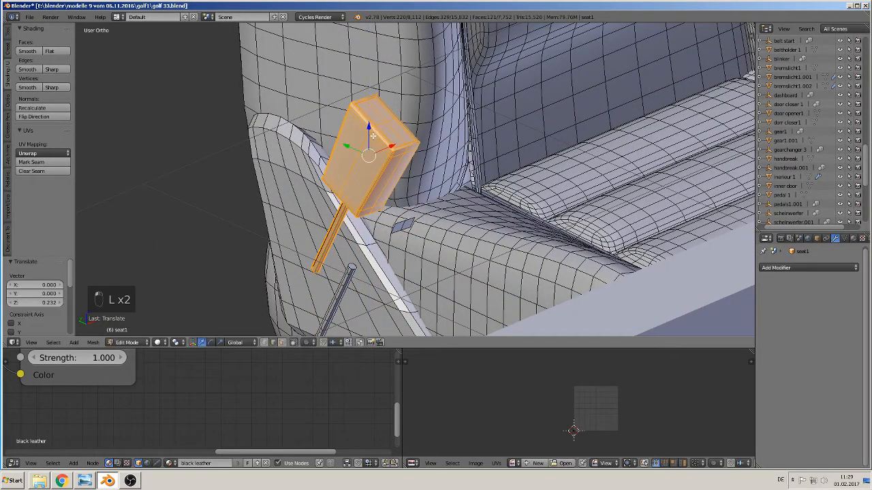
{"action": "key", "text": "ctrl+z"}
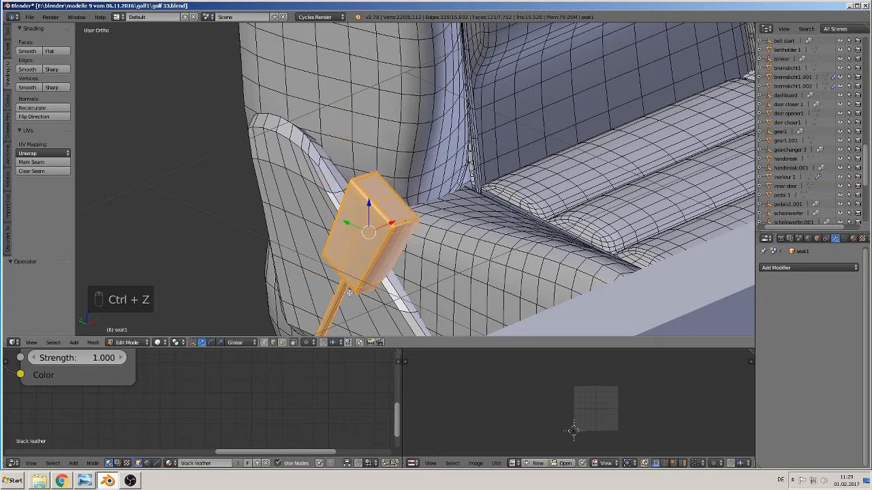
- Allow selection through hidden geometry, clear the selection and reselect the linked pieces of the buckle's box, top and stalk
{"action": "scroll", "coordinate": [383, 279], "scroll_direction": "up", "scroll_amount": 5}
{"action": "middle_click_drag", "start_coordinate": [406, 138], "coordinate": [354, 160]}
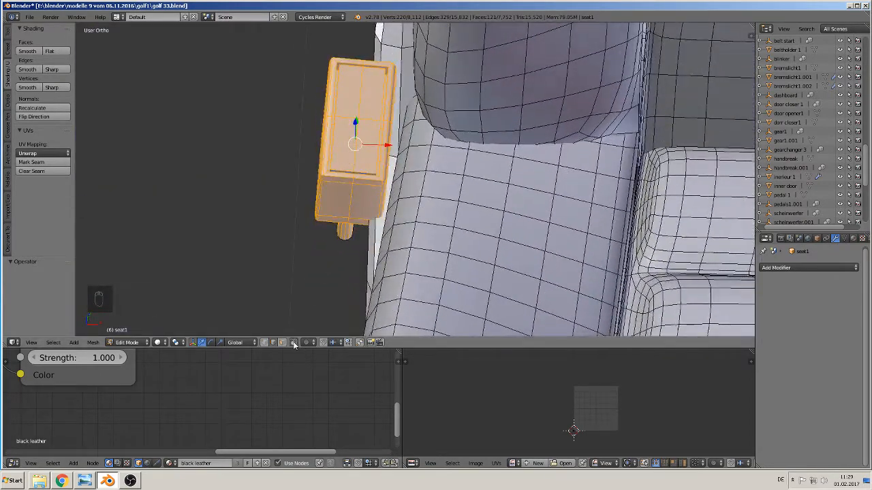
{"action": "left_click", "coordinate": [294, 343]}
{"action": "key", "text": "a"}
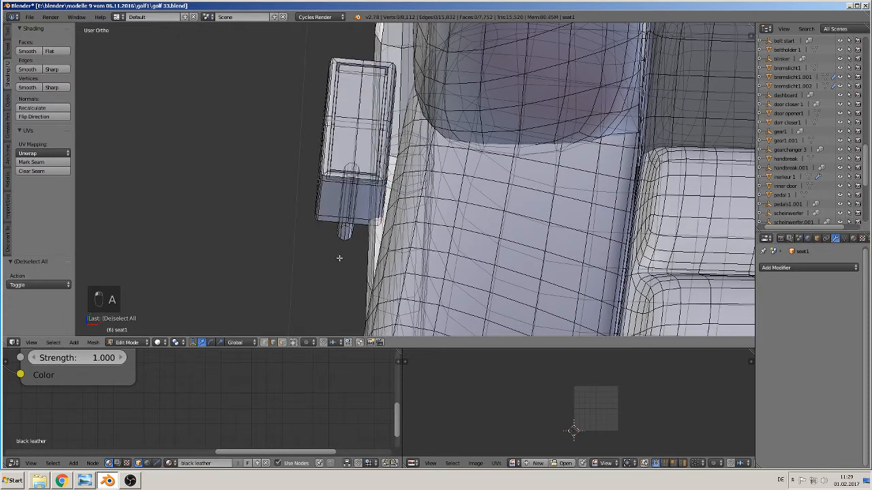
{"action": "key", "text": "l"}
{"action": "key", "text": "l"}
{"action": "key", "text": "l"}
{"action": "key", "text": "l"}
{"action": "key", "text": "l"}
{"action": "key", "text": "l"}
{"action": "key", "text": "l"}
{"action": "key", "text": "l"}
{"action": "key", "text": "l"}
{"action": "key", "text": "l"}
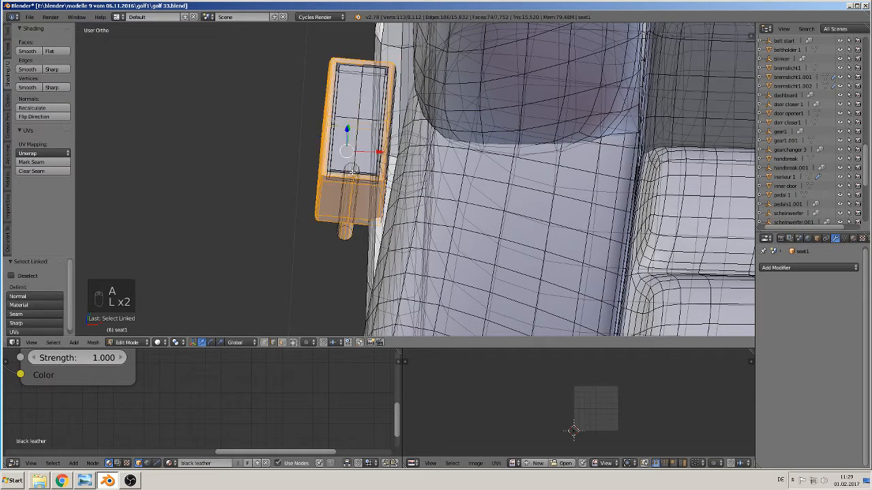
{"action": "key", "text": "l"}
{"action": "key", "text": "l"}
{"action": "key", "text": "l"}
{"action": "key", "text": "l"}
{"action": "key", "text": "l"}
{"action": "key", "text": "l"}
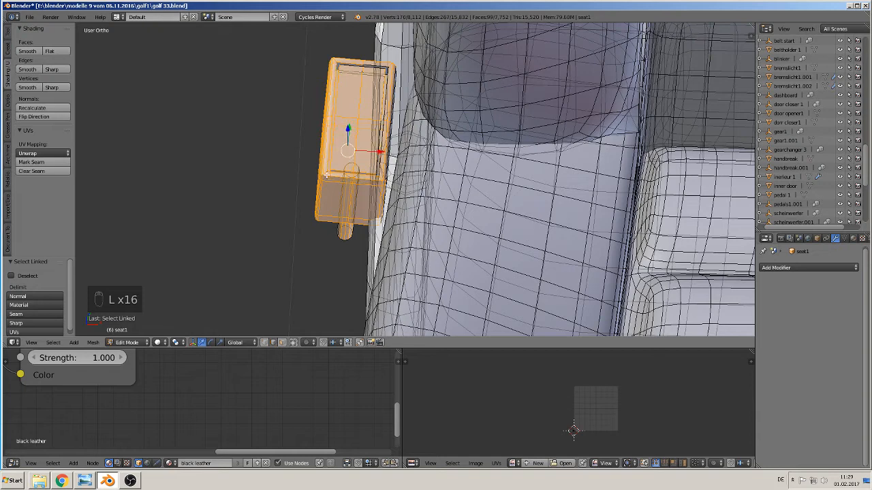
- Circle-select the buckle's remaining geometry from its lower end up to the top face
{"action": "key", "text": "c"}
{"action": "mouse_move", "coordinate": [351, 217]}
{"action": "left_mouse_down"}
{"action": "mouse_move", "coordinate": [354, 233]}
{"action": "mouse_move", "coordinate": [345, 242]}
{"action": "mouse_move", "coordinate": [345, 64]}
{"action": "left_mouse_up"}
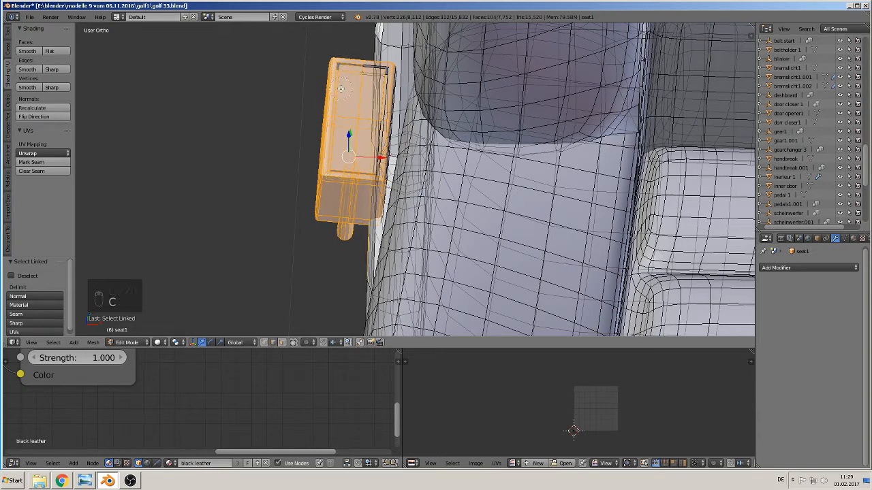
{"action": "middle_click_drag", "start_coordinate": [338, 67], "coordinate": [338, 95]}
{"action": "left_click", "coordinate": [339, 64]}
{"action": "right_click", "coordinate": [338, 63]}
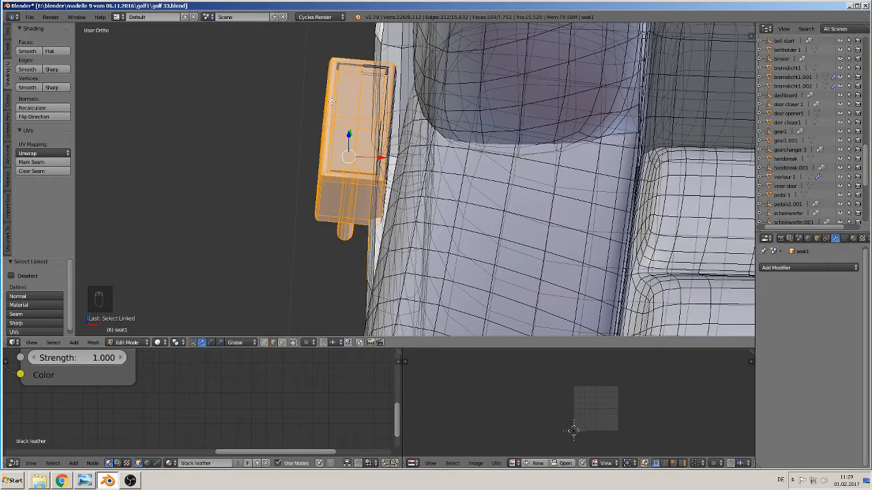
- Circle-select the unselected inner geometry near the corner of the buckle's top face
{"action": "middle_click_drag", "start_coordinate": [319, 181], "coordinate": [444, 294]}
{"action": "scroll", "coordinate": [405, 251], "scroll_direction": "up", "scroll_amount": 6}
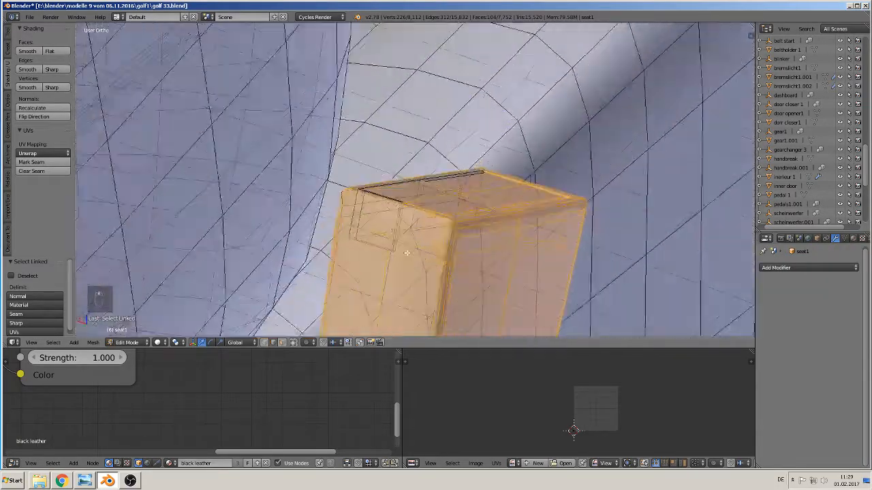
{"action": "key", "text": "c"}
{"action": "left_click", "coordinate": [318, 220]}
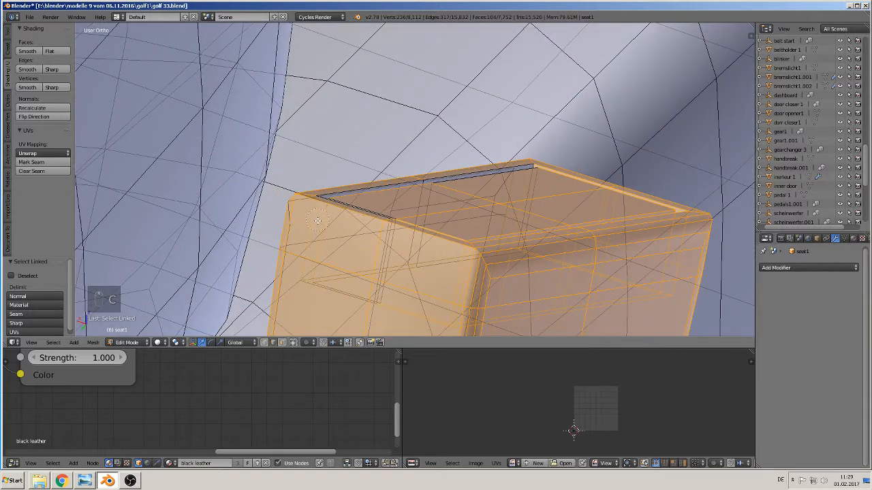
{"action": "left_click", "coordinate": [332, 238]}
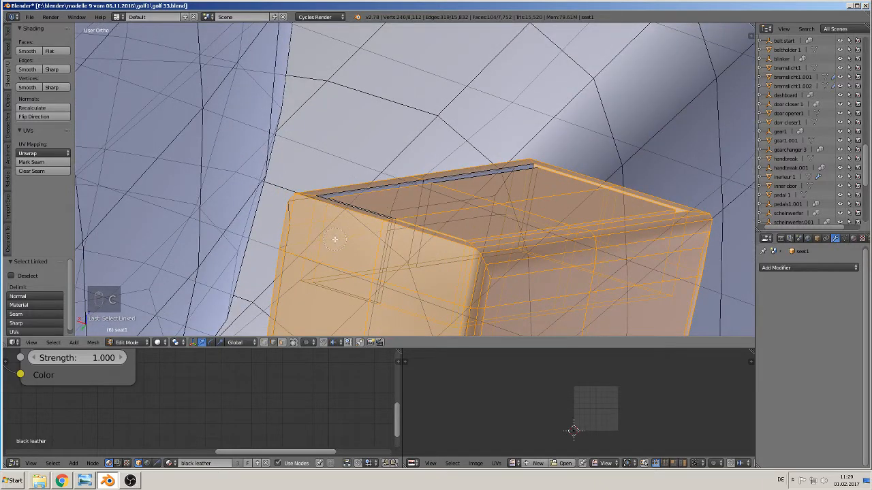
{"action": "middle_click", "coordinate": [337, 251]}
{"action": "mouse_move", "coordinate": [343, 259]}
{"action": "middle_mouse_down"}
{"action": "mouse_move", "coordinate": [349, 253]}
{"action": "mouse_move", "coordinate": [355, 266]}
{"action": "middle_mouse_up"}
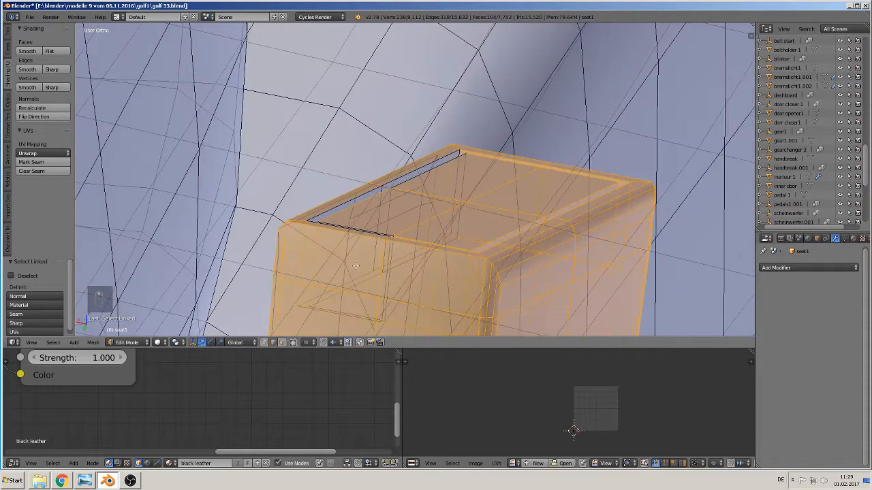
- Add the unselected inner edges and the edges along the long slit in the buckle's top to the selection
{"action": "right_click", "coordinate": [328, 311], "text": "shift"}
{"action": "right_click", "coordinate": [323, 314], "text": "shift"}
{"action": "right_click", "coordinate": [323, 299], "text": "shift"}
{"action": "right_click", "coordinate": [322, 291], "text": "shift"}
{"action": "middle_click_drag", "start_coordinate": [390, 206], "coordinate": [365, 234]}
{"action": "right_click", "coordinate": [357, 222], "text": "shift"}
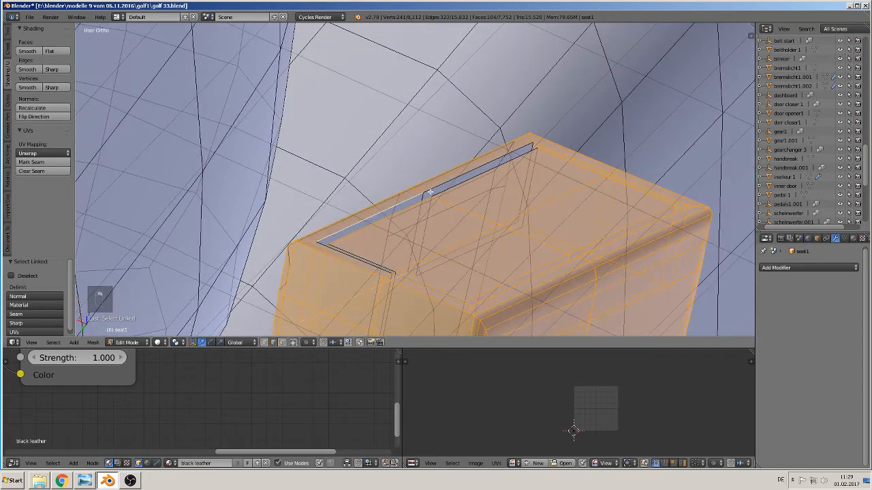
{"action": "right_click", "coordinate": [433, 190], "text": "shift"}
{"action": "right_click", "coordinate": [418, 200], "text": "shift"}
{"action": "right_click", "coordinate": [424, 198], "text": "shift"}
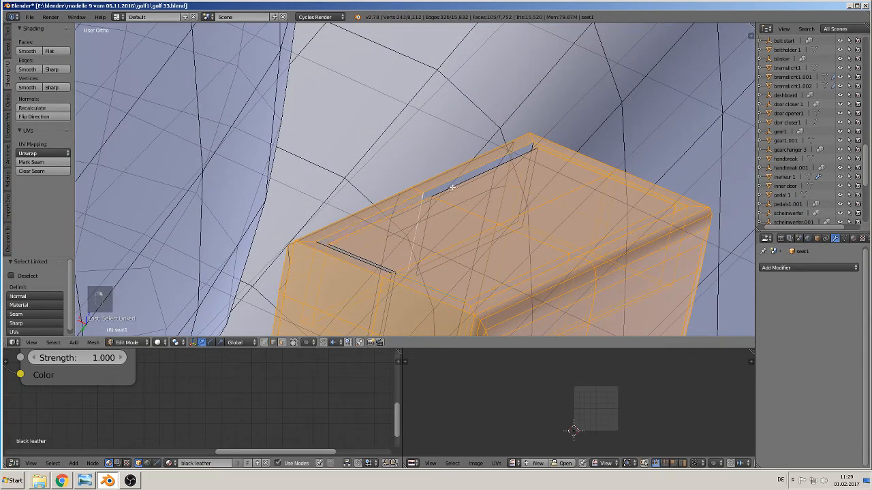
{"action": "right_click", "coordinate": [452, 187], "text": "shift"}
- Add the unselected edges along the short slit in the buckle's top face to the selection
{"action": "middle_click_drag", "start_coordinate": [447, 221], "coordinate": [461, 239]}
{"action": "right_click", "coordinate": [375, 291], "text": "shift"}
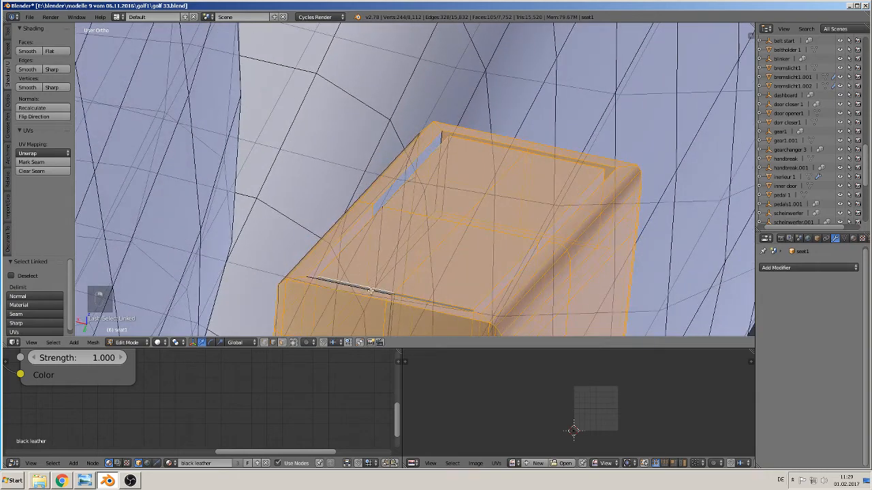
{"action": "right_click", "coordinate": [365, 289], "text": "shift"}
{"action": "middle_click_drag", "start_coordinate": [386, 296], "coordinate": [367, 265]}
{"action": "right_click", "coordinate": [384, 254], "text": "shift"}
{"action": "right_click", "coordinate": [387, 255], "text": "shift"}
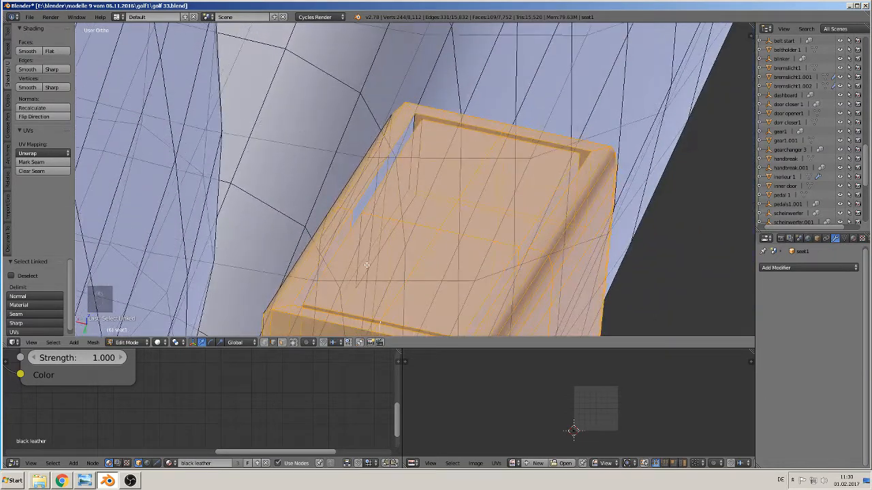
- Add the inner edges beneath the buckle's top face and the vertex at the long slit's far corner to the selection
{"action": "right_click", "coordinate": [361, 274], "text": "shift"}
{"action": "middle_click_drag", "start_coordinate": [423, 191], "coordinate": [412, 234]}
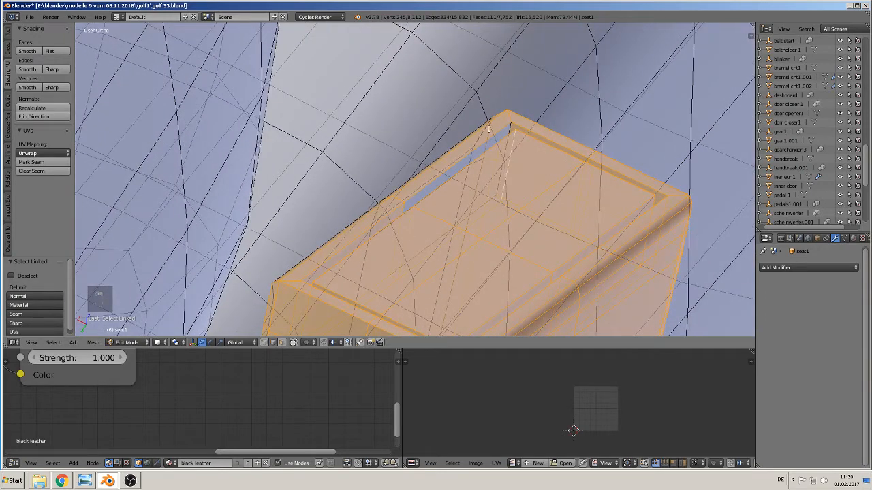
{"action": "right_click", "coordinate": [508, 127], "text": "shift"}
{"action": "middle_click_drag", "start_coordinate": [509, 127], "coordinate": [428, 210]}
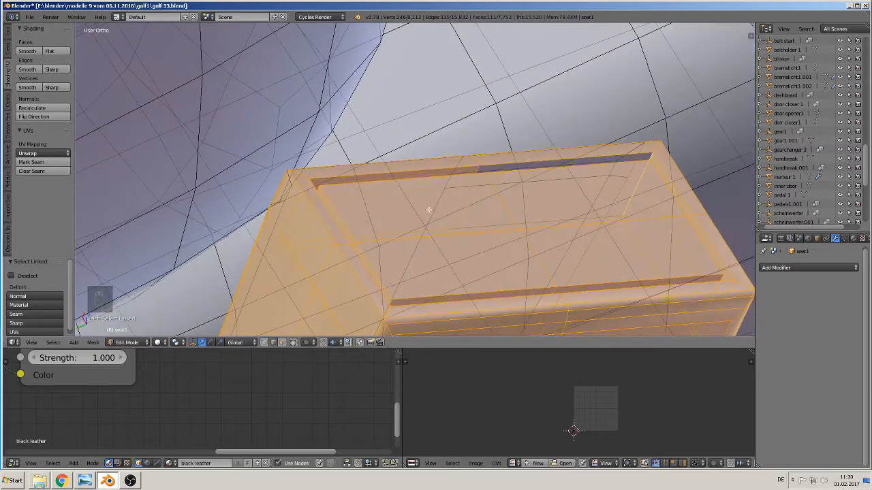
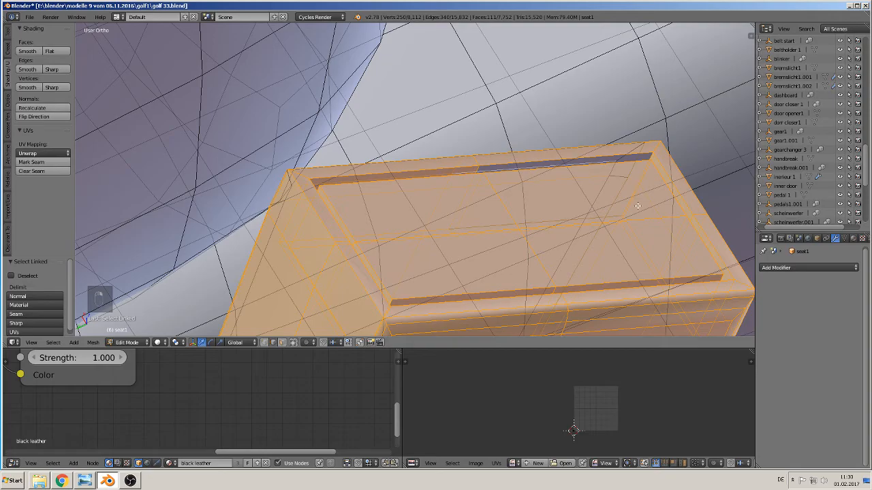
- Select leftover inner geometry towards the buckle's lower end and undo the last two selection changes
{"action": "middle_click_drag", "start_coordinate": [638, 205], "coordinate": [626, 79]}
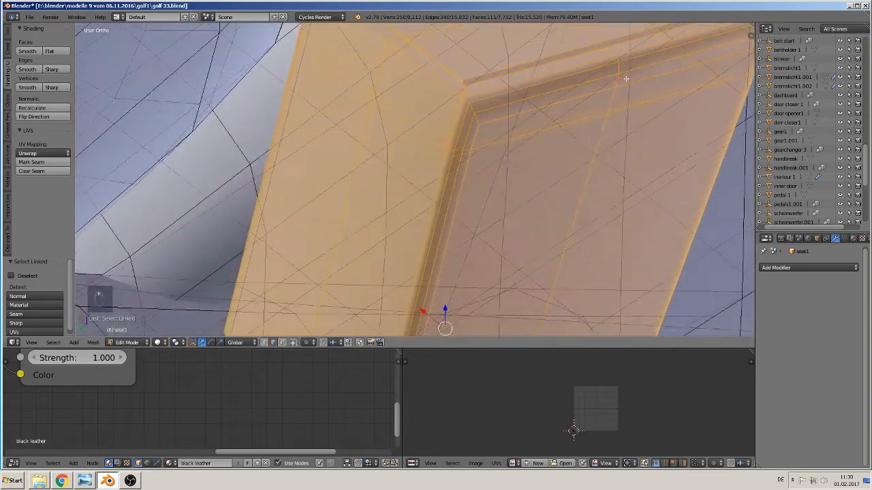
{"action": "scroll", "coordinate": [462, 157], "scroll_direction": "down", "scroll_amount": 3}
{"action": "middle_click_drag", "start_coordinate": [423, 203], "coordinate": [359, 127]}
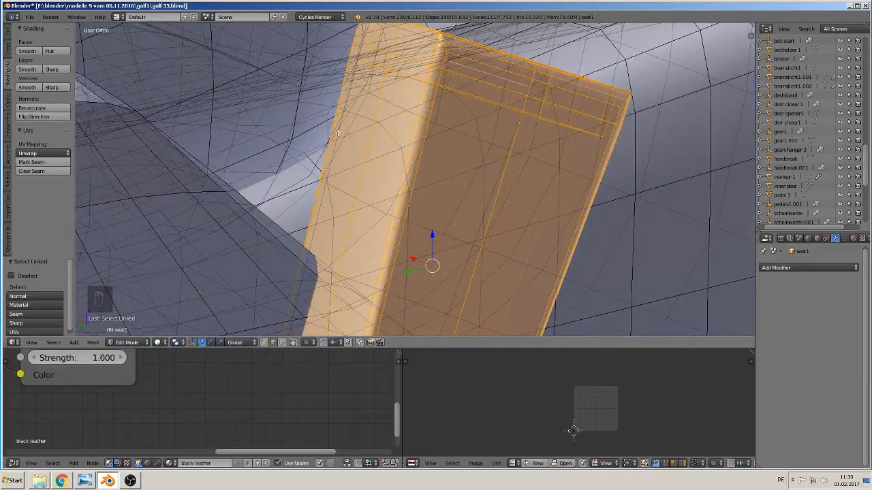
{"action": "scroll", "coordinate": [434, 193], "scroll_direction": "down", "scroll_amount": 3}
{"action": "middle_click_drag", "start_coordinate": [450, 218], "coordinate": [319, 147]}
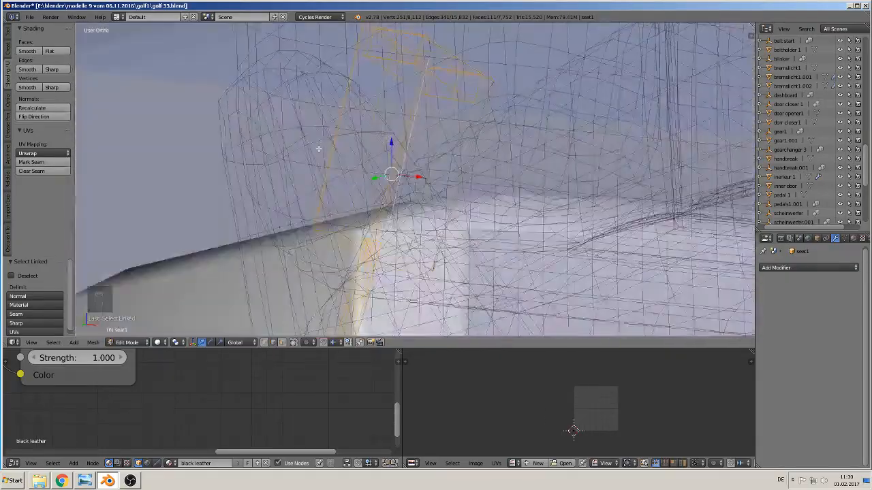
{"action": "scroll", "coordinate": [398, 218], "scroll_direction": "up", "scroll_amount": 2}
{"action": "middle_click_drag", "start_coordinate": [398, 218], "coordinate": [349, 268]}
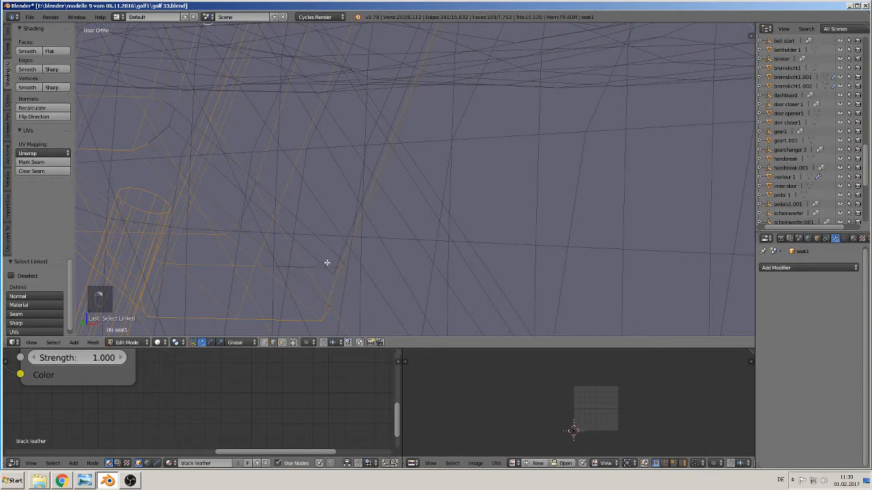
{"action": "mouse_move", "coordinate": [316, 257]}
{"action": "middle_mouse_down"}
{"action": "mouse_move", "coordinate": [307, 245]}
{"action": "mouse_move", "coordinate": [322, 251]}
{"action": "middle_mouse_up"}
{"action": "scroll", "coordinate": [319, 216], "scroll_direction": "up", "scroll_amount": 3}
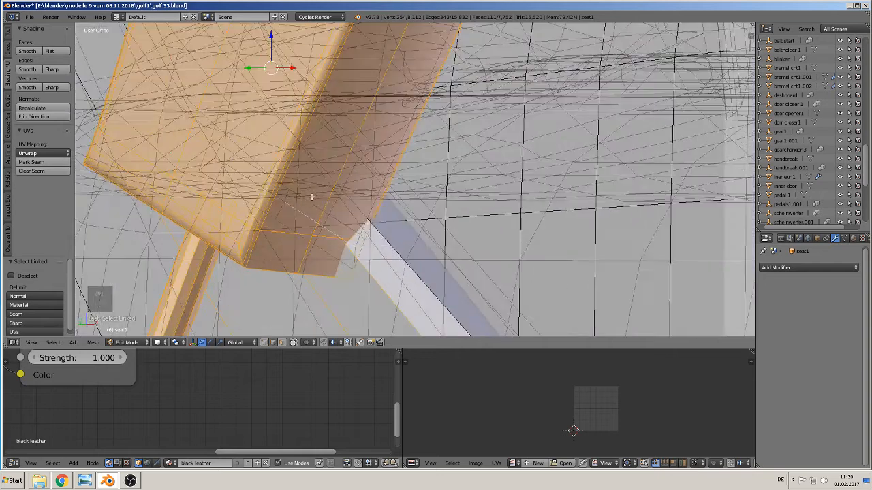
{"action": "key", "text": "ctrl+z"}
{"action": "key", "text": "ctrl+z"}
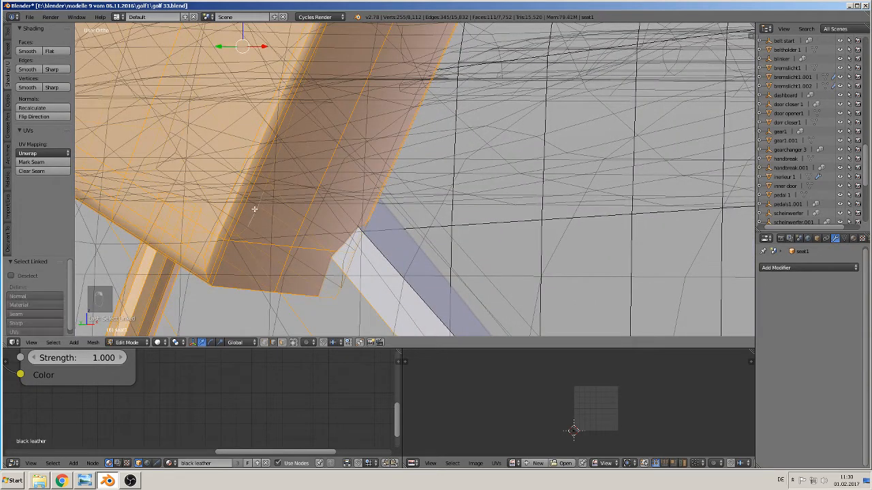
- Add the unselected inner edges in the lower half of the buckle's box, including the small piece behind its broad face, to the selection
{"action": "right_click", "coordinate": [314, 220], "text": "shift"}
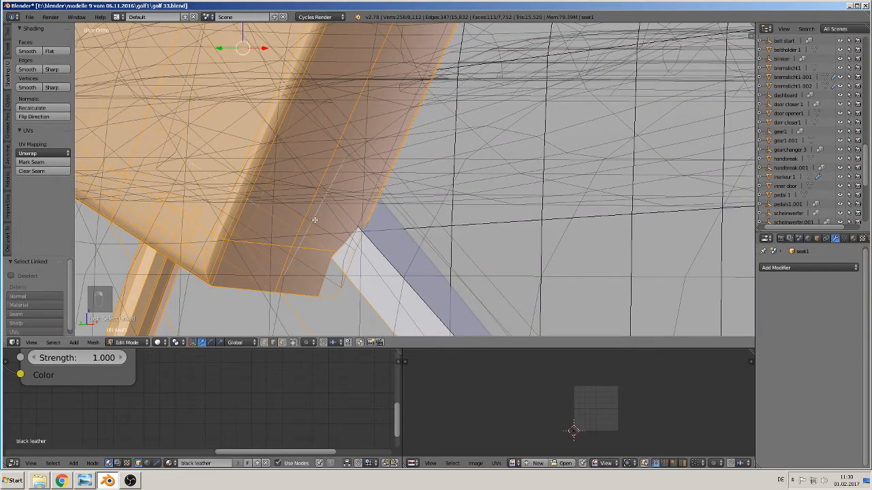
{"action": "right_click", "coordinate": [312, 216], "text": "shift"}
{"action": "middle_click_drag", "start_coordinate": [312, 217], "coordinate": [280, 218]}
{"action": "scroll", "coordinate": [280, 219], "scroll_direction": "up", "scroll_amount": 3}
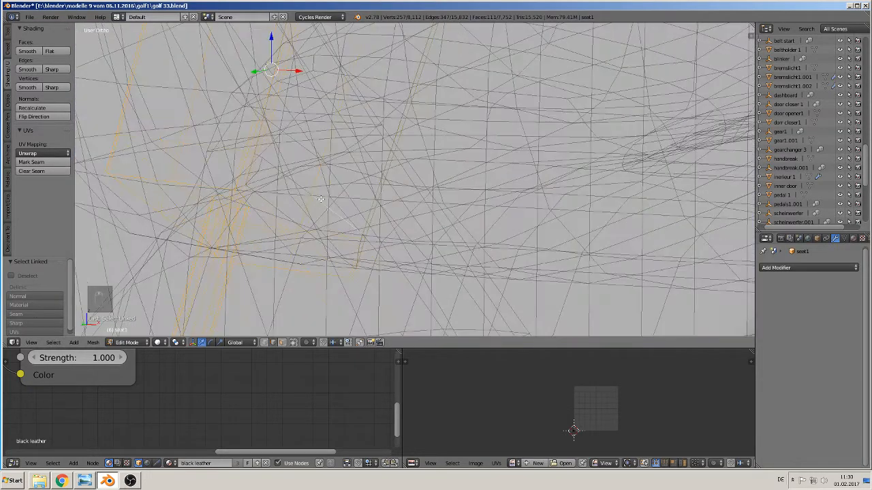
{"action": "scroll", "coordinate": [307, 193], "scroll_direction": "down", "scroll_amount": 2}
{"action": "scroll", "coordinate": [319, 203], "scroll_direction": "up", "scroll_amount": 1, "text": "shift"}
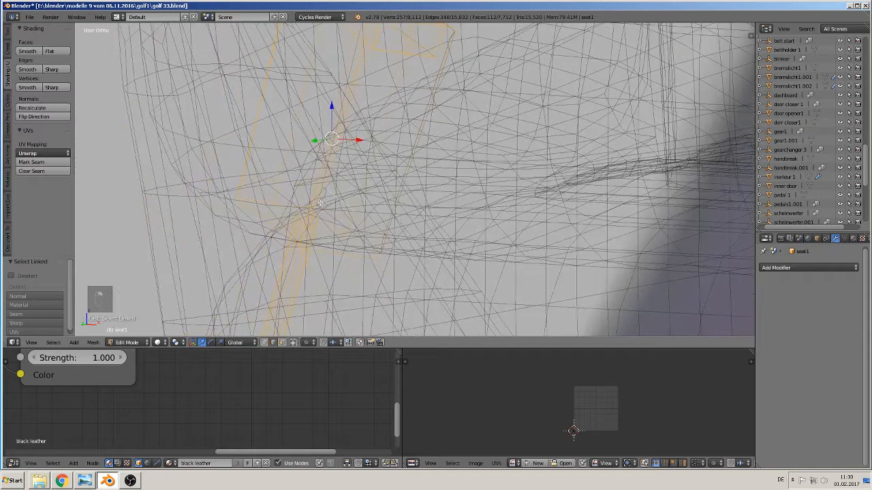
{"action": "mouse_move", "coordinate": [327, 216]}
{"action": "middle_mouse_down"}
{"action": "mouse_move", "coordinate": [364, 238]}
{"action": "mouse_move", "coordinate": [342, 224]}
{"action": "middle_mouse_up"}
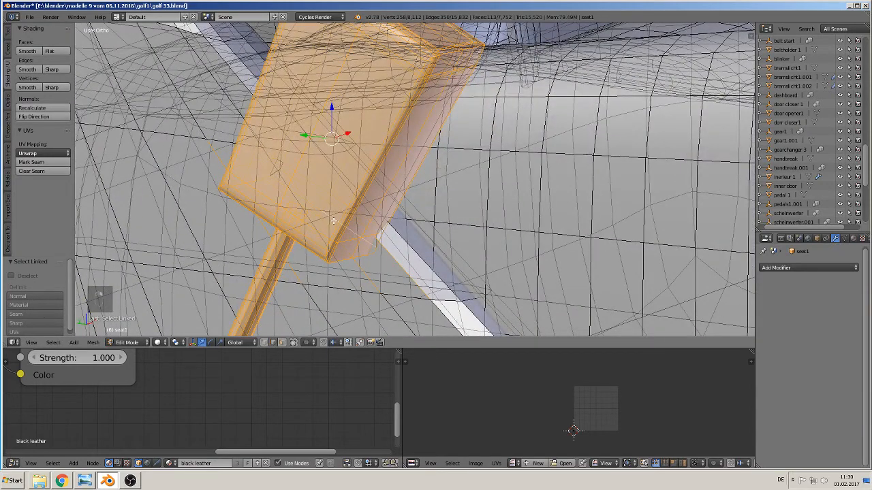
{"action": "right_click", "coordinate": [280, 159], "text": "shift"}
{"action": "middle_click_drag", "start_coordinate": [273, 173], "coordinate": [363, 207]}
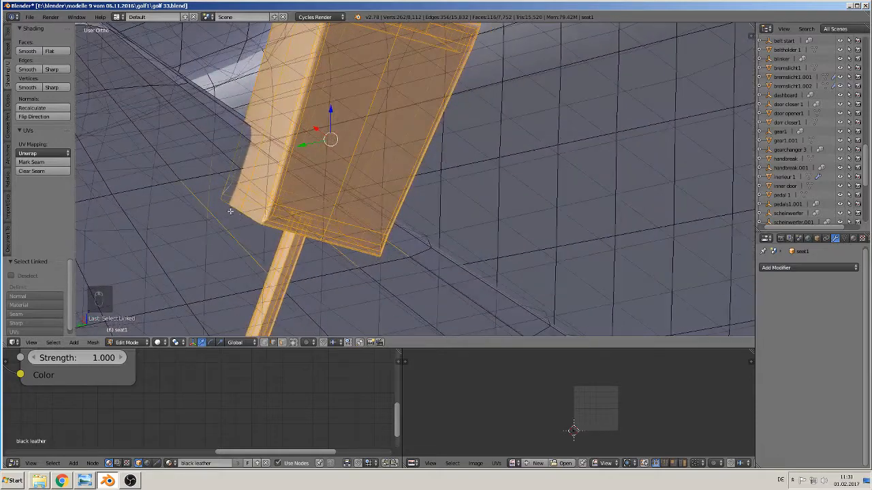
- Deselect the stray vertices and edges extending beyond the side and lower end of the buckle's box
{"action": "right_click", "coordinate": [201, 202], "text": "shift"}
{"action": "right_click", "coordinate": [209, 197], "text": "shift"}
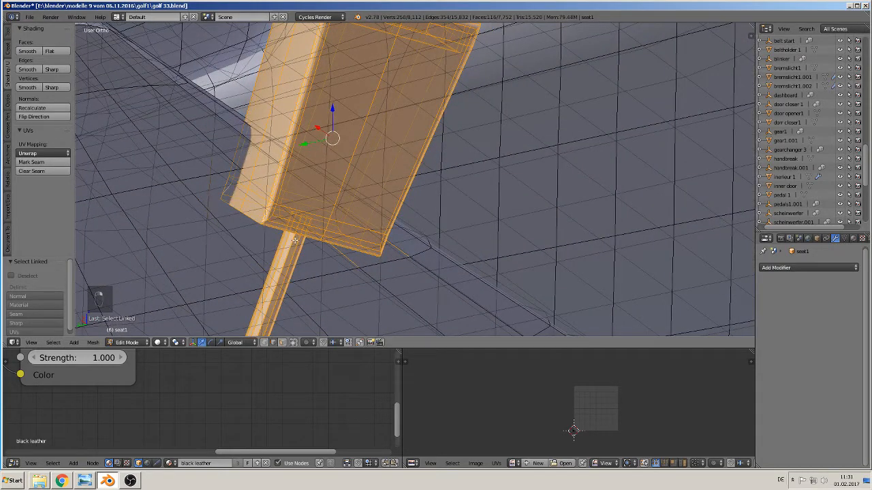
{"action": "right_click", "coordinate": [349, 258], "text": "shift"}
{"action": "right_click", "coordinate": [402, 250], "text": "shift"}
{"action": "right_click", "coordinate": [402, 251], "text": "shift"}
{"action": "scroll", "coordinate": [385, 250], "scroll_direction": "down", "scroll_amount": 3}
{"action": "mouse_move", "coordinate": [374, 247]}
{"action": "middle_mouse_down"}
{"action": "mouse_move", "coordinate": [346, 255]}
{"action": "mouse_move", "coordinate": [320, 243]}
{"action": "mouse_move", "coordinate": [276, 248]}
{"action": "mouse_move", "coordinate": [314, 255]}
{"action": "mouse_move", "coordinate": [370, 209]}
{"action": "middle_mouse_up"}
{"action": "key", "text": "c"}
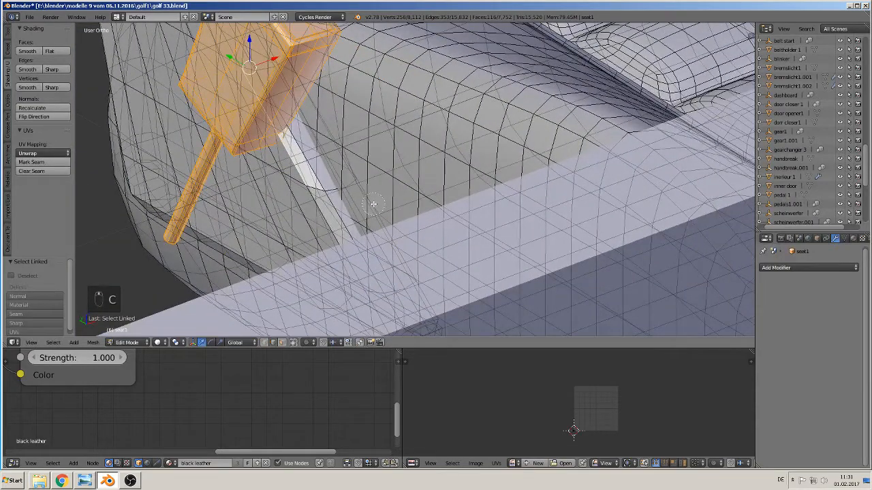
{"action": "middle_click_drag", "start_coordinate": [286, 139], "coordinate": [293, 166]}
{"action": "scroll", "coordinate": [302, 169], "scroll_direction": "down", "scroll_amount": 5}
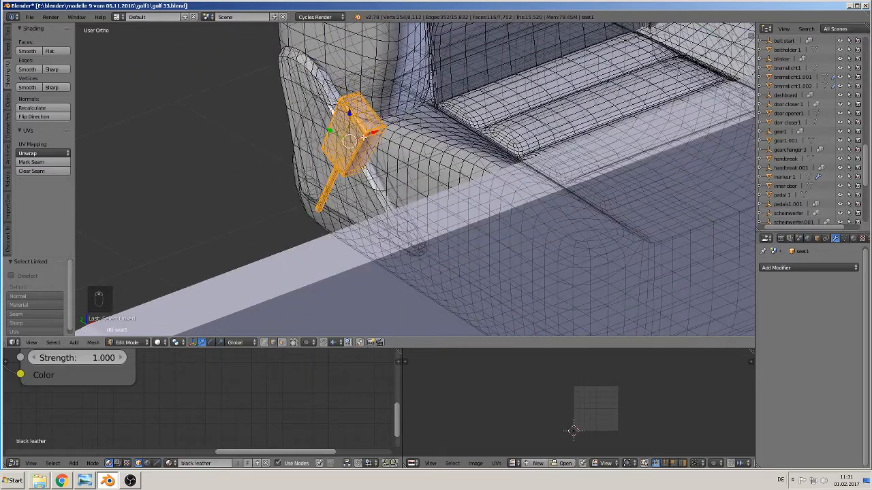
- Try moving the selected buckle geometry by -0.393 along X as a separation test and undo the move
{"action": "left_click_drag", "start_coordinate": [370, 135], "coordinate": [293, 157]}
{"action": "middle_click_drag", "start_coordinate": [392, 143], "coordinate": [366, 151]}
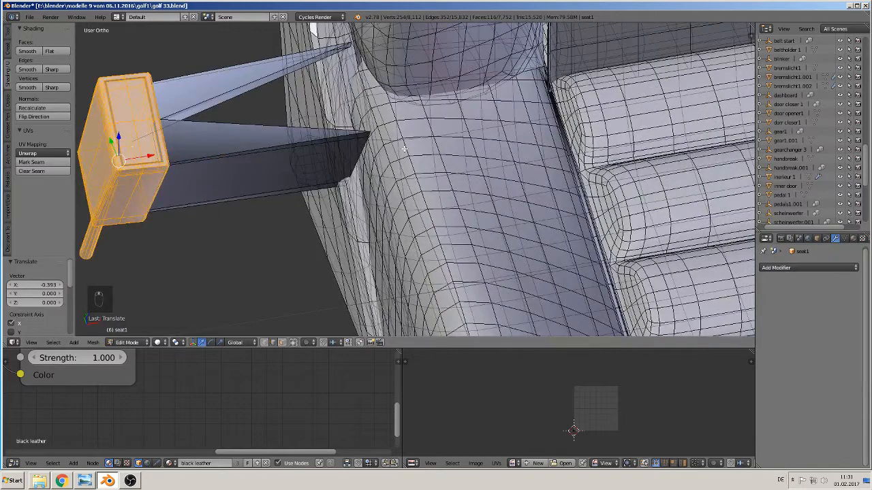
{"action": "key", "text": "ctrl+z"}
- Add the unselected corner vertices and edges on the buckle's seat-facing side near its top edge to the selection
{"action": "scroll", "coordinate": [345, 237], "scroll_direction": "up", "scroll_amount": 5}
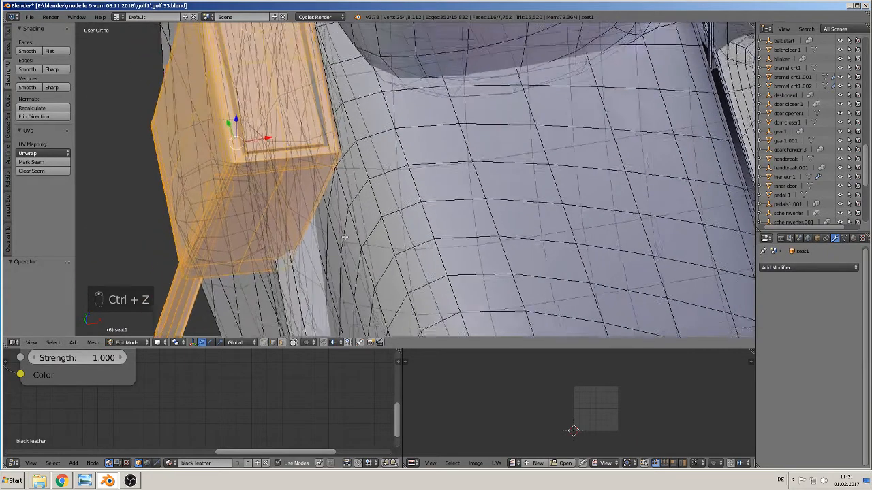
{"action": "scroll", "coordinate": [344, 237], "scroll_direction": "up", "scroll_amount": 4}
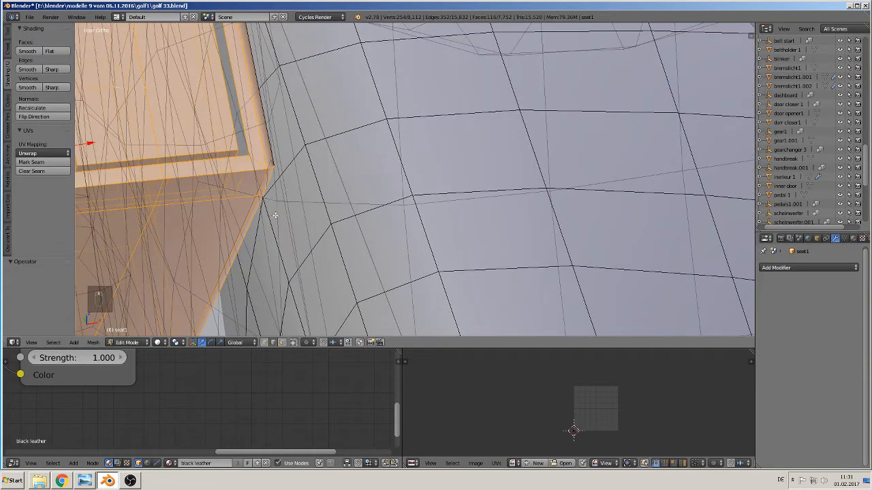
{"action": "right_click", "coordinate": [266, 131], "text": "shift"}
{"action": "middle_click_drag", "start_coordinate": [273, 154], "coordinate": [239, 156]}
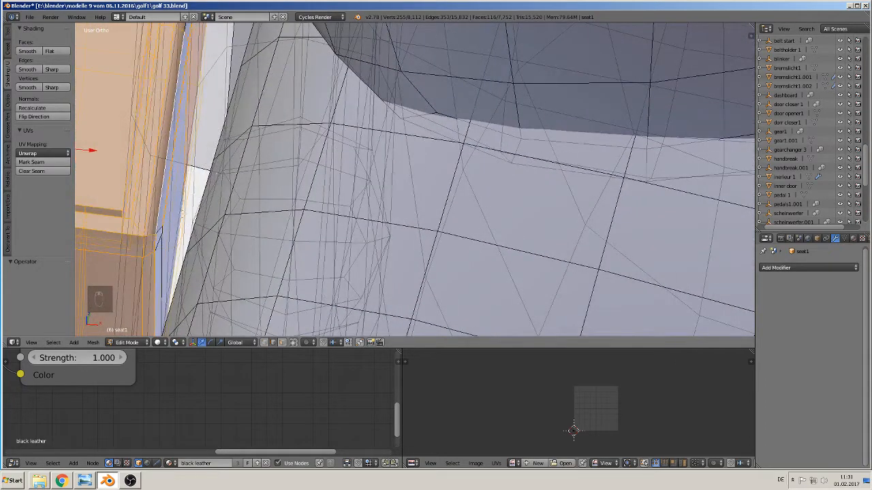
{"action": "right_click", "coordinate": [163, 238], "text": "shift"}
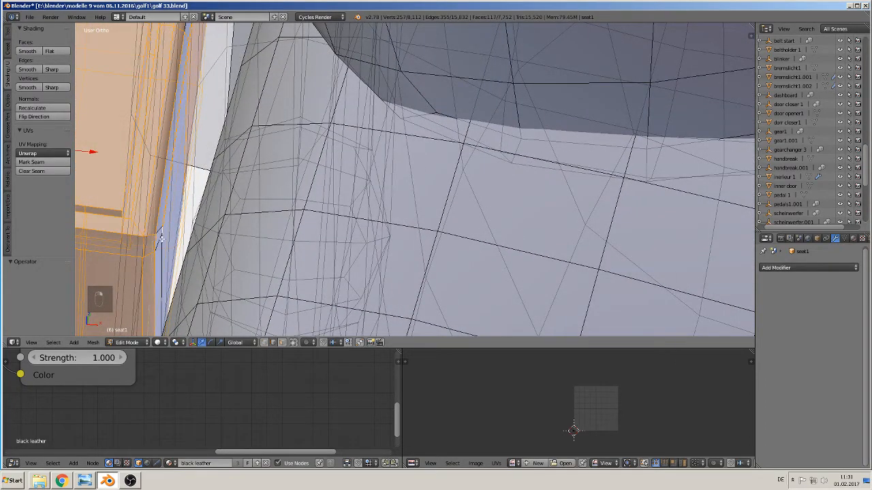
{"action": "right_click", "coordinate": [158, 241], "text": "shift"}
{"action": "right_click", "coordinate": [158, 228], "text": "shift"}
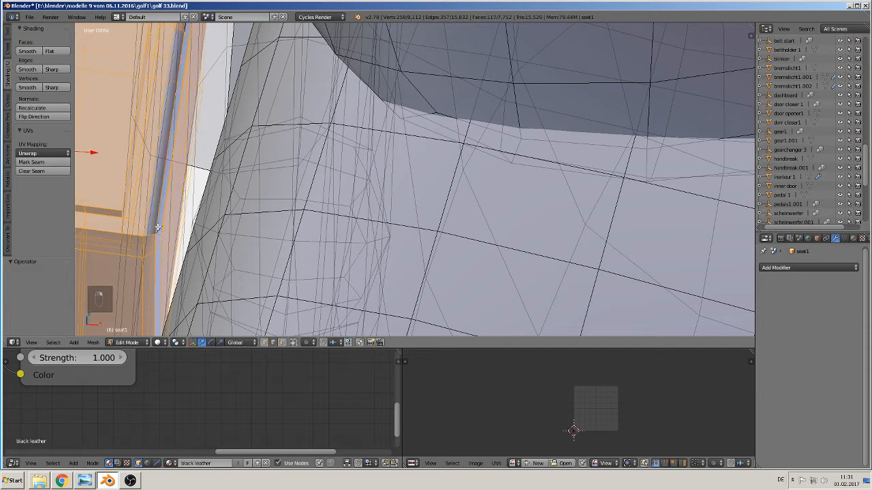
{"action": "right_click", "coordinate": [157, 222], "text": "shift"}
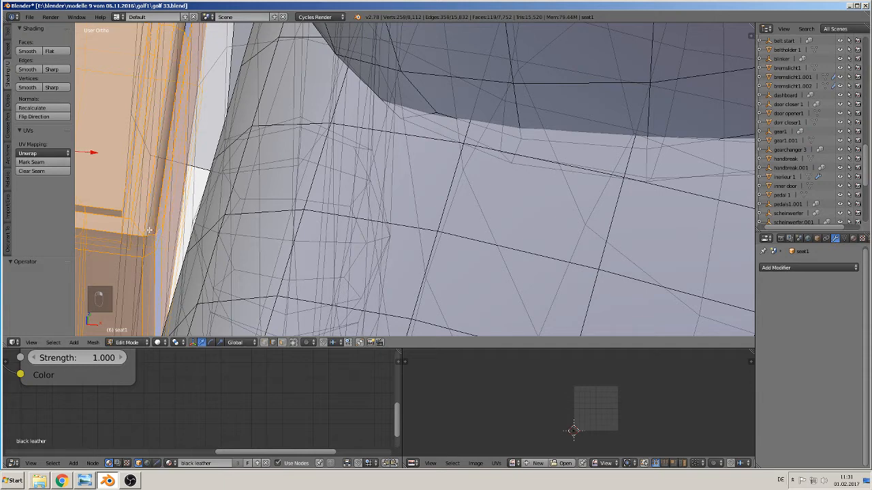
- Add the remaining vertices at the far upper corner of the buckle's seat-facing side to the selection
{"action": "scroll", "coordinate": [150, 230], "scroll_direction": "down", "scroll_amount": 6}
{"action": "middle_click_drag", "start_coordinate": [244, 177], "coordinate": [231, 177]}
{"action": "scroll", "coordinate": [235, 174], "scroll_direction": "down", "scroll_amount": 1}
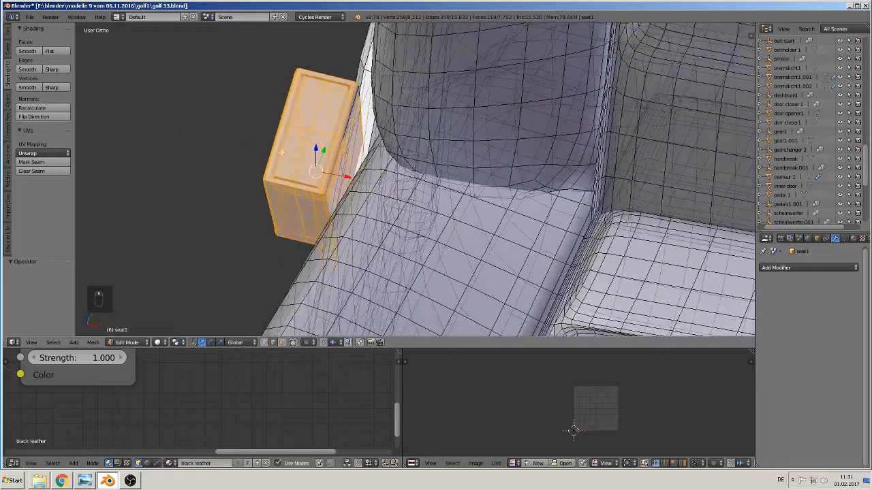
{"action": "middle_click_drag", "start_coordinate": [269, 98], "coordinate": [270, 132], "text": "shift"}
{"action": "scroll", "coordinate": [278, 128], "scroll_direction": "up", "scroll_amount": 4}
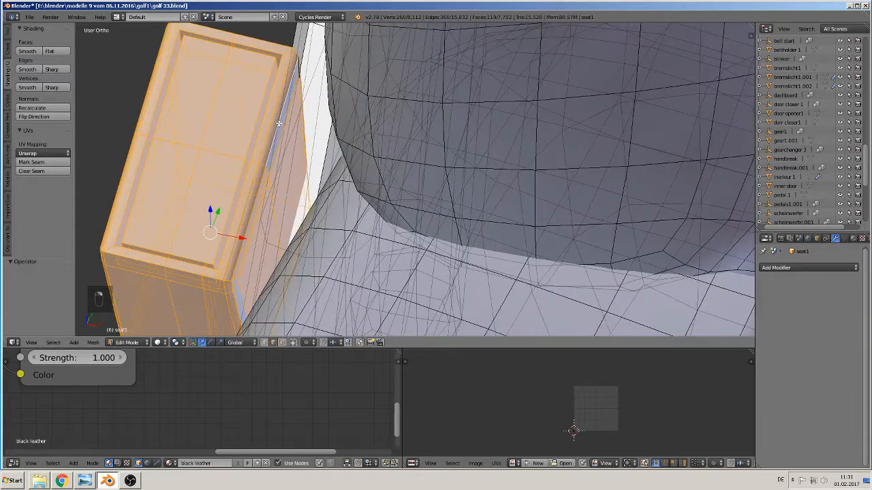
{"action": "scroll", "coordinate": [272, 126], "scroll_direction": "up", "scroll_amount": 6}
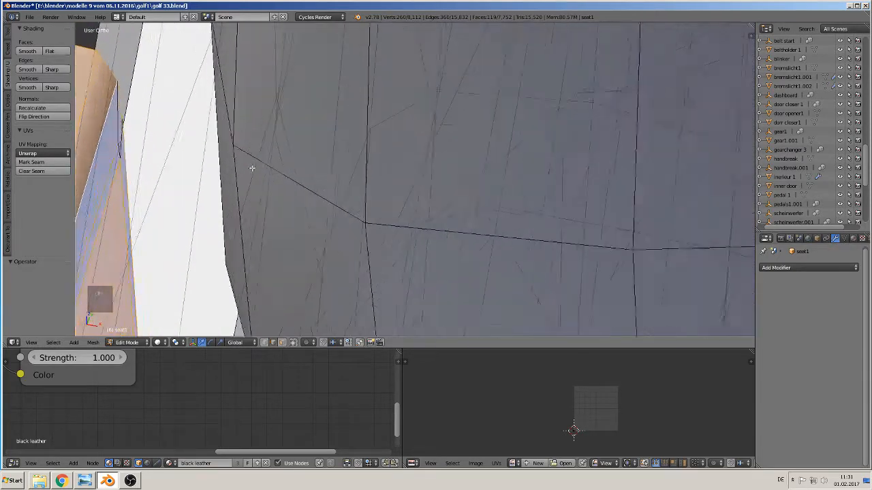
{"action": "scroll", "coordinate": [251, 169], "scroll_direction": "up", "scroll_amount": 1}
{"action": "middle_click_drag", "start_coordinate": [183, 157], "coordinate": [424, 141], "text": "shift"}
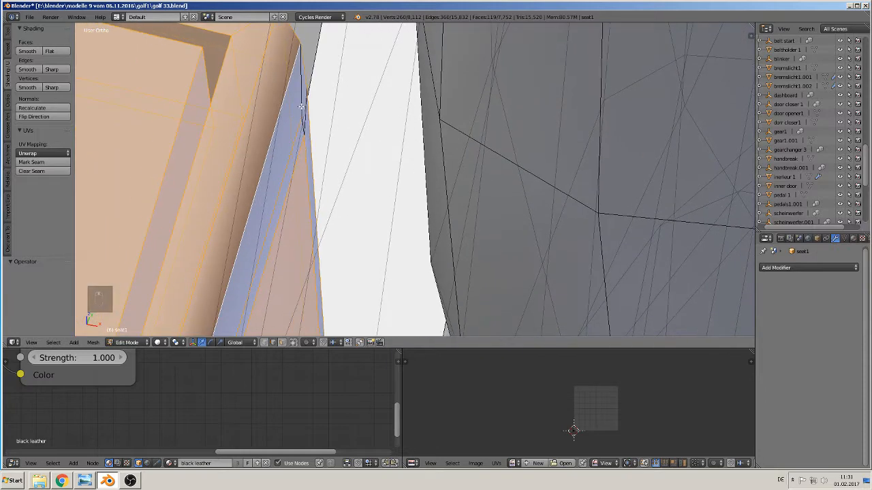
{"action": "right_click", "coordinate": [305, 126]}
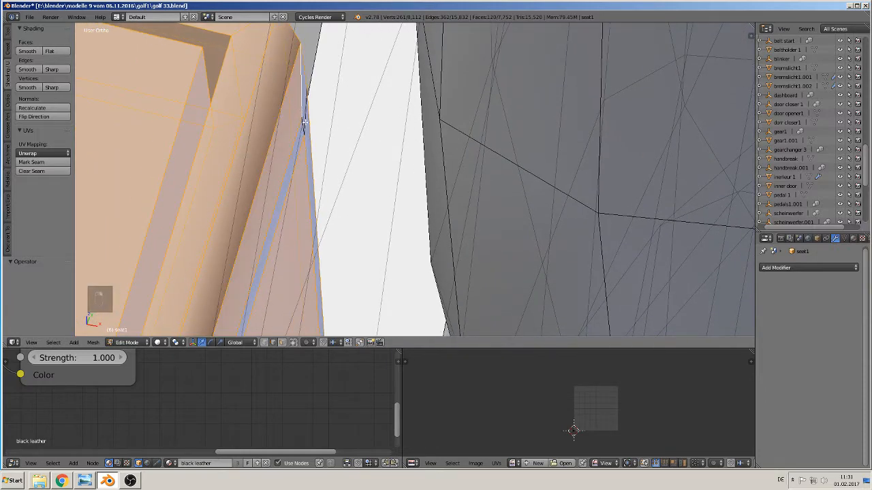
{"action": "scroll", "coordinate": [286, 155], "scroll_direction": "down", "scroll_amount": 6}
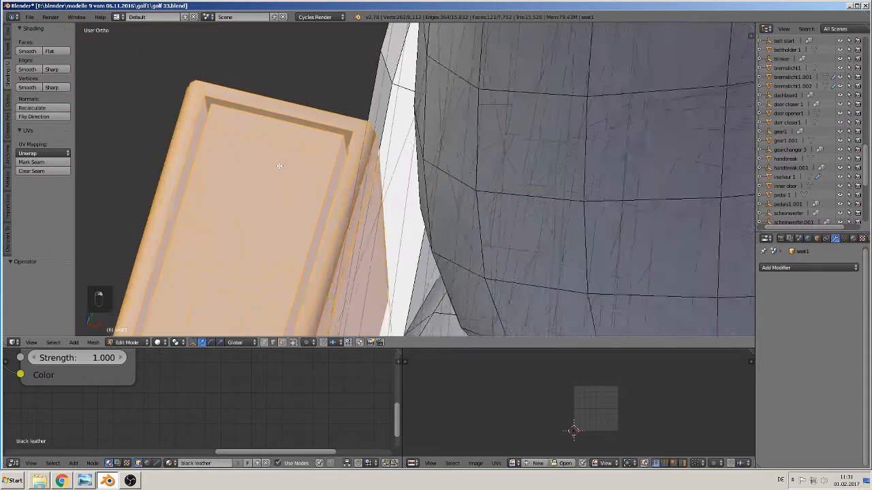
- Try moving the buckle selection by -0.167 along X, undo the move and examine the lower end for attached geometry
{"action": "middle_click_drag", "start_coordinate": [279, 165], "coordinate": [404, 251]}
{"action": "scroll", "coordinate": [314, 140], "scroll_direction": "down", "scroll_amount": 5}
{"action": "left_click_drag", "start_coordinate": [390, 241], "coordinate": [288, 265]}
{"action": "middle_click_drag", "start_coordinate": [301, 227], "coordinate": [361, 116], "text": "shift"}
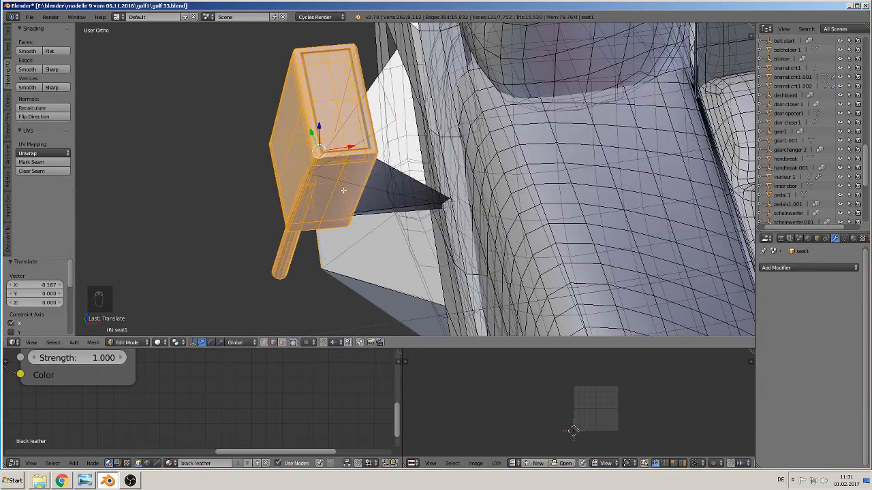
{"action": "key", "text": "ctrl+z"}
{"action": "scroll", "coordinate": [504, 264], "scroll_direction": "up", "scroll_amount": 6}
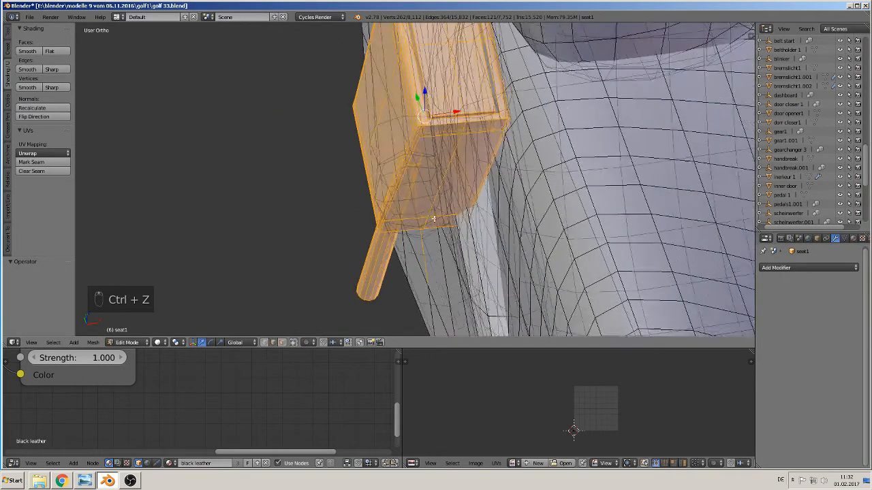
{"action": "middle_click_drag", "start_coordinate": [519, 273], "coordinate": [406, 167]}
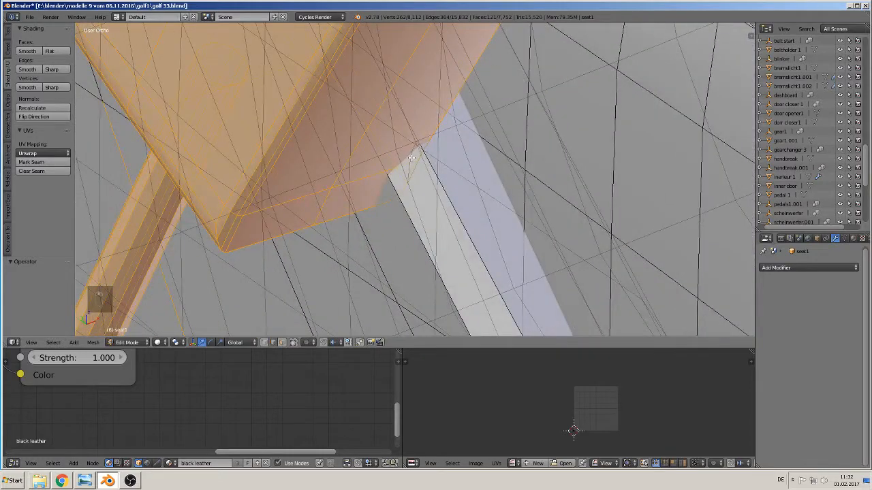
- Try moving the buckle selection by about -0.08 along X as a separation test and undo the move
{"action": "scroll", "coordinate": [402, 166], "scroll_direction": "down", "scroll_amount": 8}
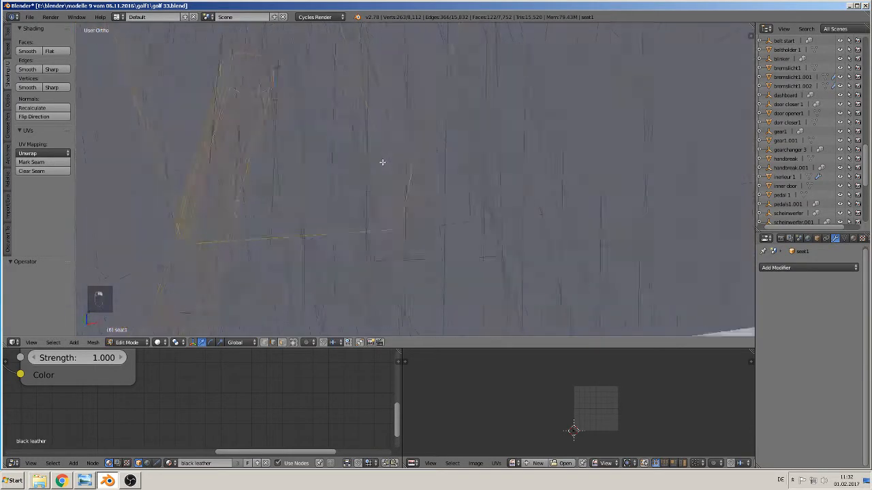
{"action": "scroll", "coordinate": [368, 164], "scroll_direction": "down", "scroll_amount": 6}
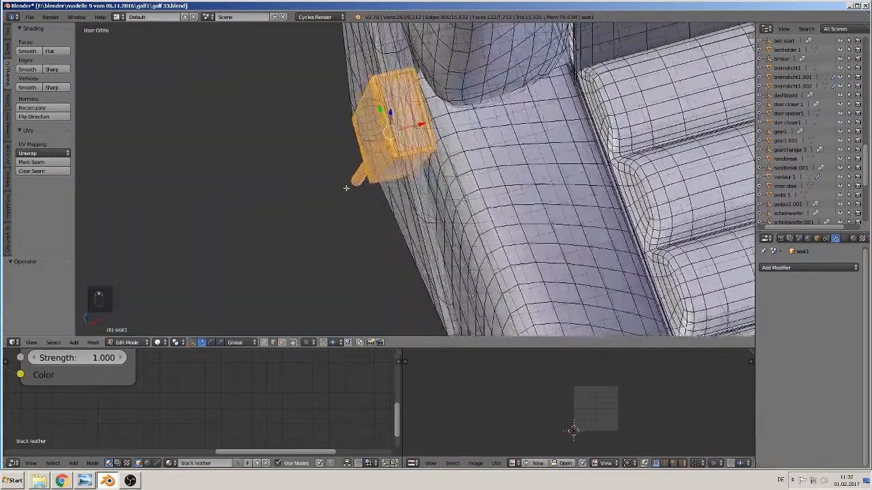
{"action": "middle_click_drag", "start_coordinate": [346, 188], "coordinate": [361, 183]}
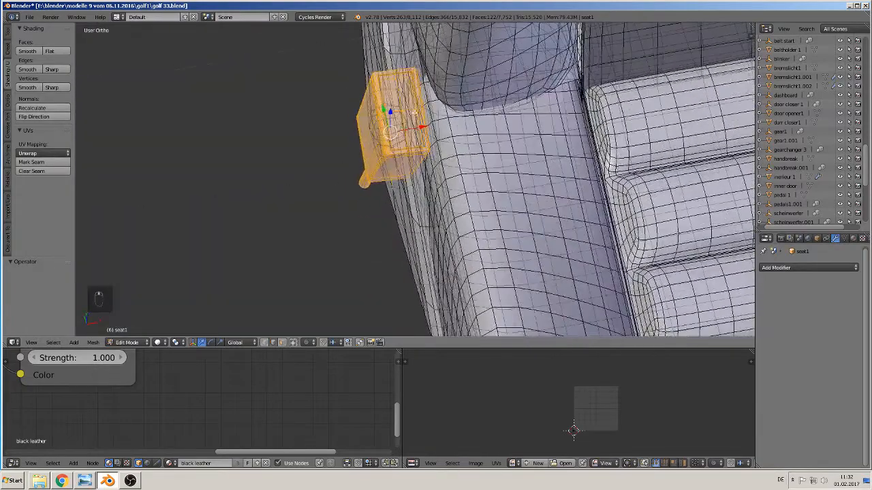
{"action": "key", "text": "g"}
{"action": "key", "text": "x"}
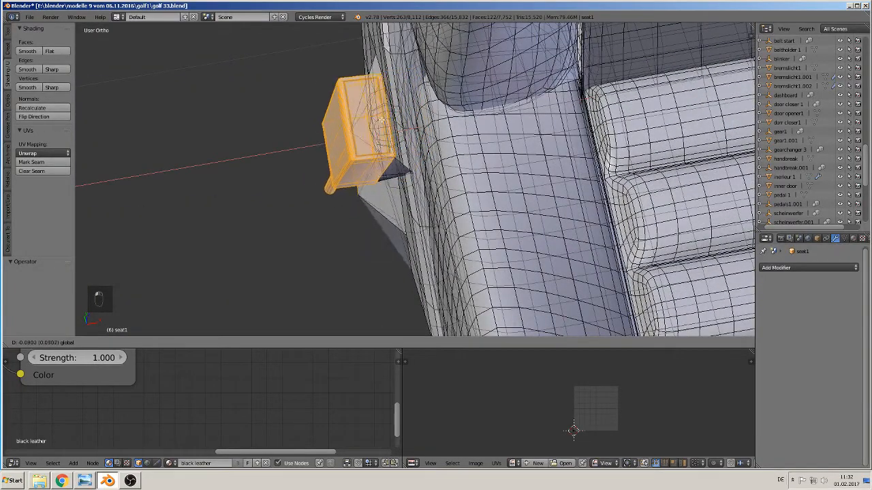
{"action": "left_click_drag", "start_coordinate": [383, 118], "coordinate": [384, 118]}
{"action": "key", "text": "ctrl+z"}
- Clear the selection and try to capture the buckle housing by selecting linked geometry and growing the selection twice
{"action": "middle_click_drag", "start_coordinate": [391, 124], "coordinate": [402, 235]}
{"action": "key", "text": "a"}
{"action": "scroll", "coordinate": [420, 171], "scroll_direction": "down", "scroll_amount": 3}
{"action": "key", "text": "l"}
{"action": "key", "text": "l"}
{"action": "key", "text": "l"}
{"action": "key", "text": "l"}
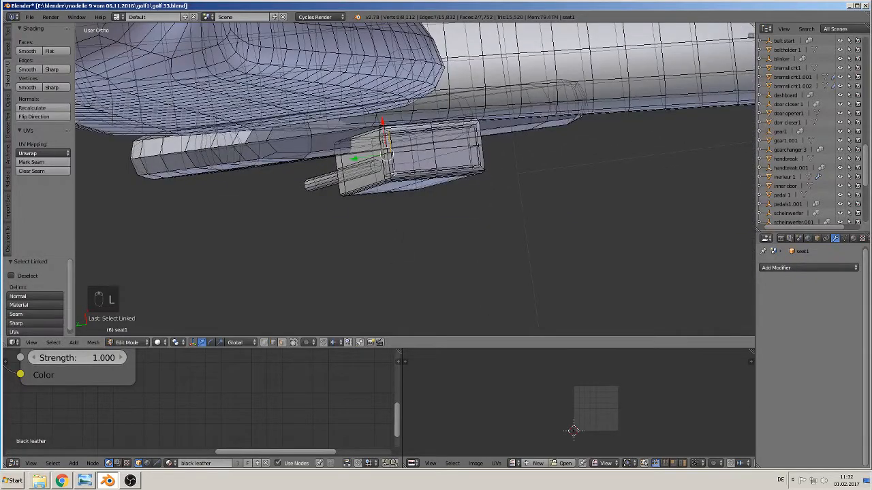
{"action": "key", "text": "ctrl+KP_Add"}
{"action": "key", "text": "ctrl+KP_Add"}
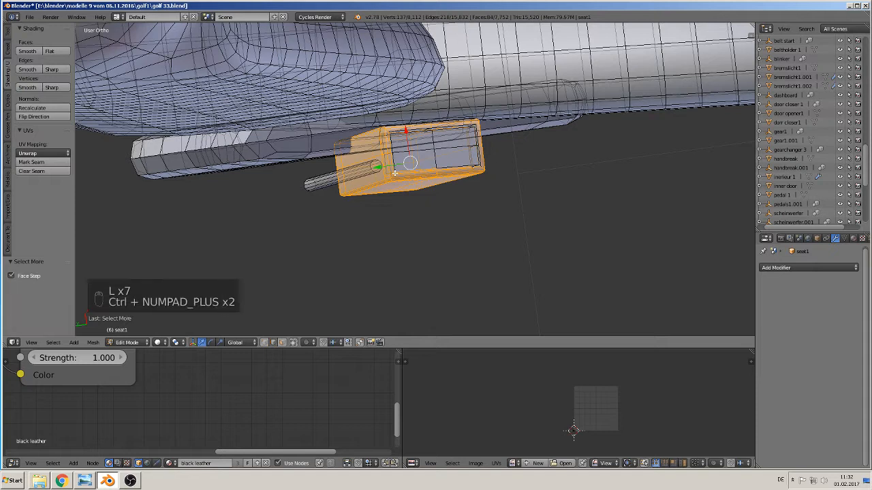
- Try to capture the buckle's rod by selecting one of its edges and growing the selection repeatedly
{"action": "right_click", "coordinate": [312, 177]}
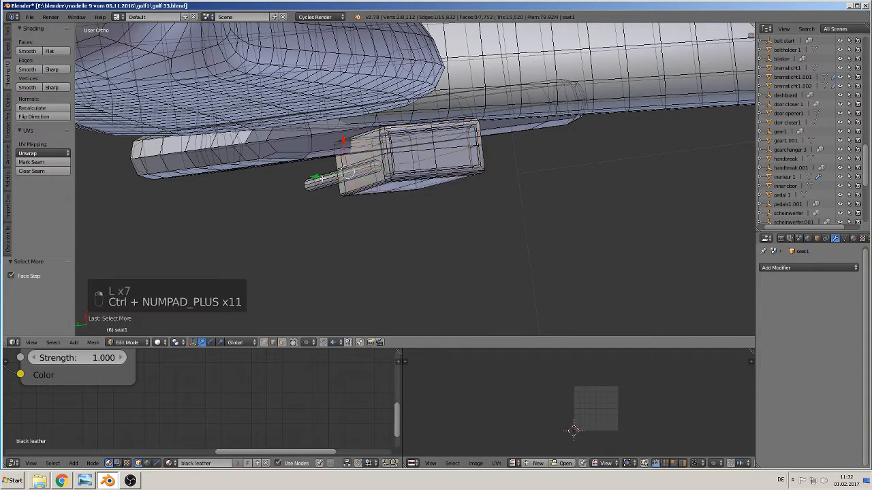
{"action": "key", "text": "ctrl+KP_Add"}
{"action": "key", "text": "ctrl+KP_Add"}
{"action": "key", "text": "ctrl+KP_Add"}
{"action": "key", "text": "ctrl+KP_Add"}
{"action": "key", "text": "ctrl+KP_Add"}
{"action": "key", "text": "ctrl+KP_Add"}
{"action": "key", "text": "ctrl+KP_Add"}
{"action": "key", "text": "ctrl+KP_Add"}
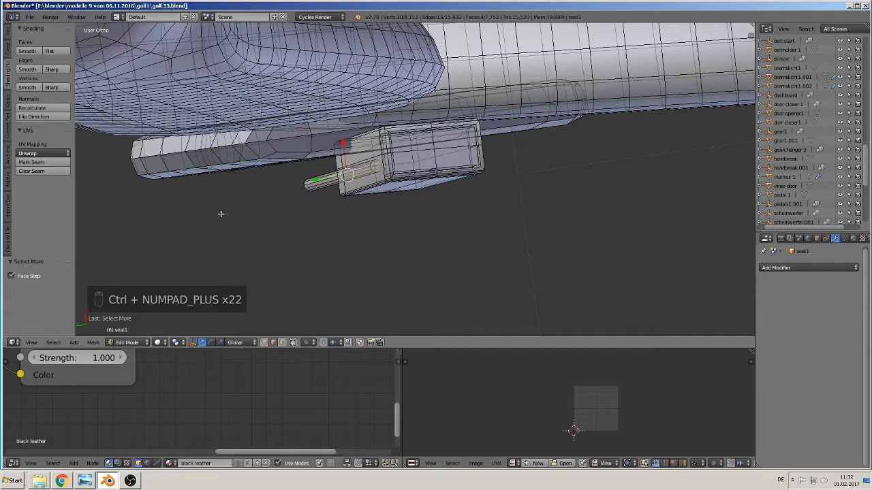
- Select the entire seat mesh and remove its doubled vertices with a merge distance of 0.0001
{"action": "key", "text": "Tab"}
{"action": "key", "text": "Tab"}
{"action": "key", "text": "a"}
{"action": "key", "text": "a"}
{"action": "key", "text": "a"}
{"action": "key", "text": "a"}
{"action": "key", "text": "a"}
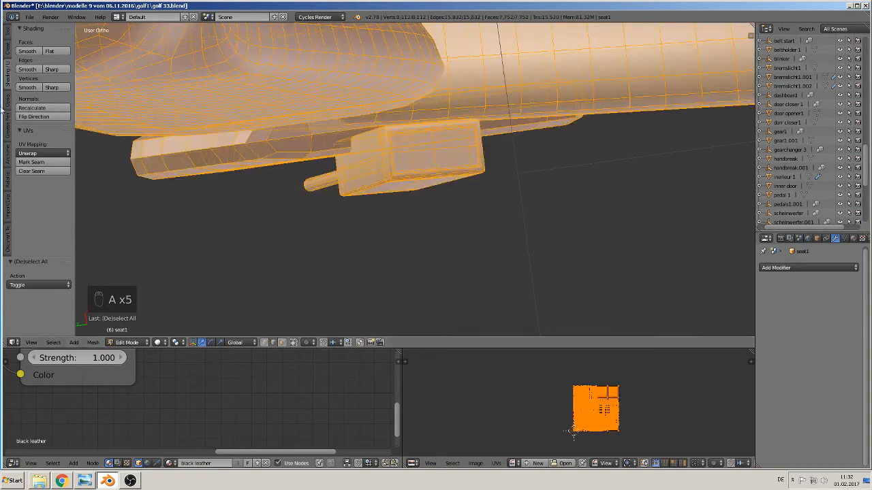
{"action": "left_click", "coordinate": [8, 33]}
{"action": "scroll", "coordinate": [27, 170], "scroll_direction": "down", "scroll_amount": 3}
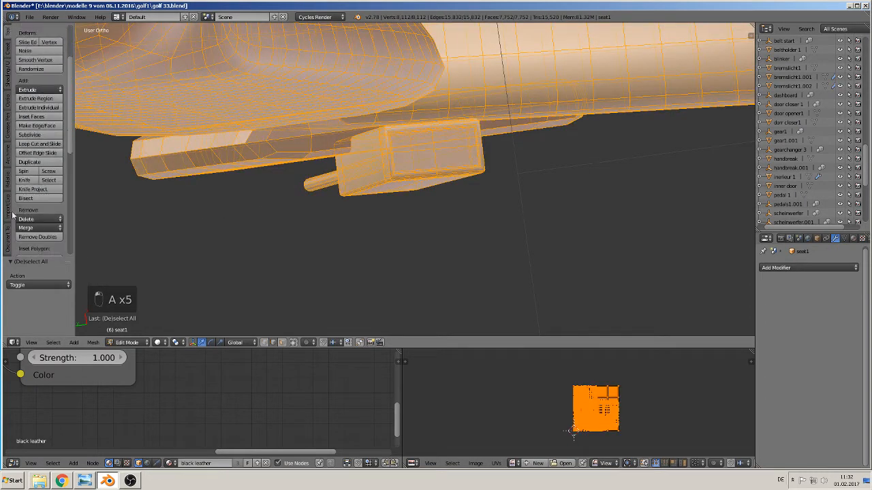
{"action": "scroll", "coordinate": [9, 227], "scroll_direction": "down", "scroll_amount": 4}
{"action": "scroll", "coordinate": [37, 154], "scroll_direction": "up", "scroll_amount": 3}
{"action": "scroll", "coordinate": [37, 155], "scroll_direction": "up", "scroll_amount": 2}
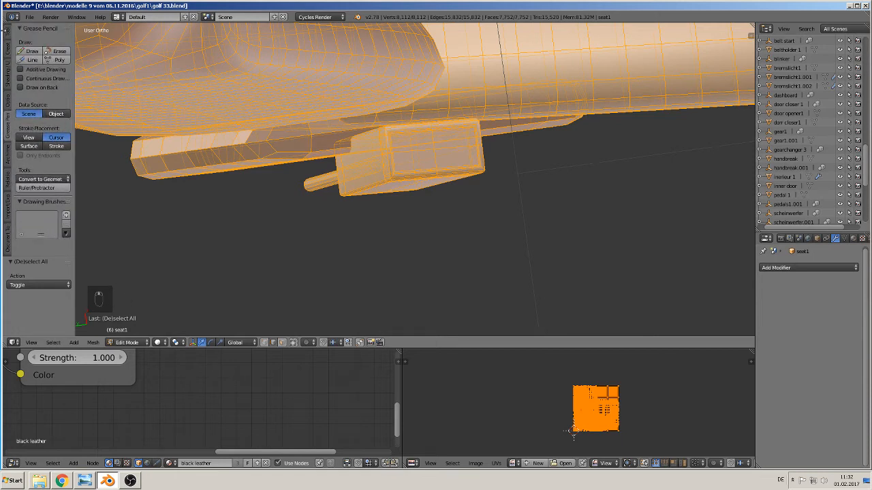
{"action": "left_click", "coordinate": [8, 36]}
{"action": "scroll", "coordinate": [40, 204], "scroll_direction": "down", "scroll_amount": 4}
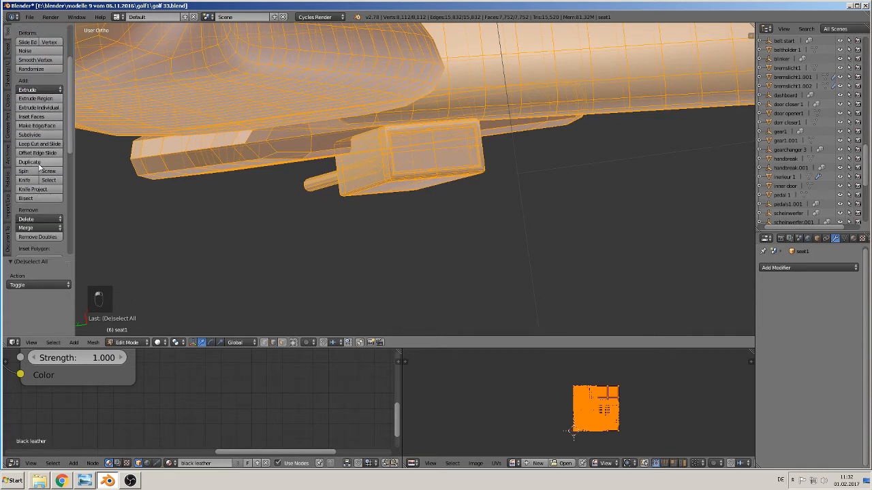
{"action": "left_click", "coordinate": [39, 237]}
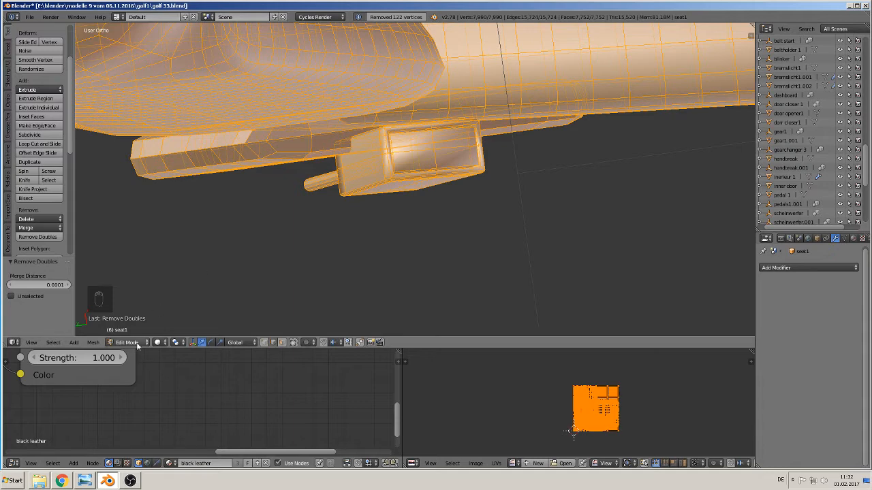
- Clean up the seat mesh by deleting loose vertices and edges
{"action": "left_click", "coordinate": [93, 342]}
{"action": "mouse_move", "coordinate": [120, 188]}
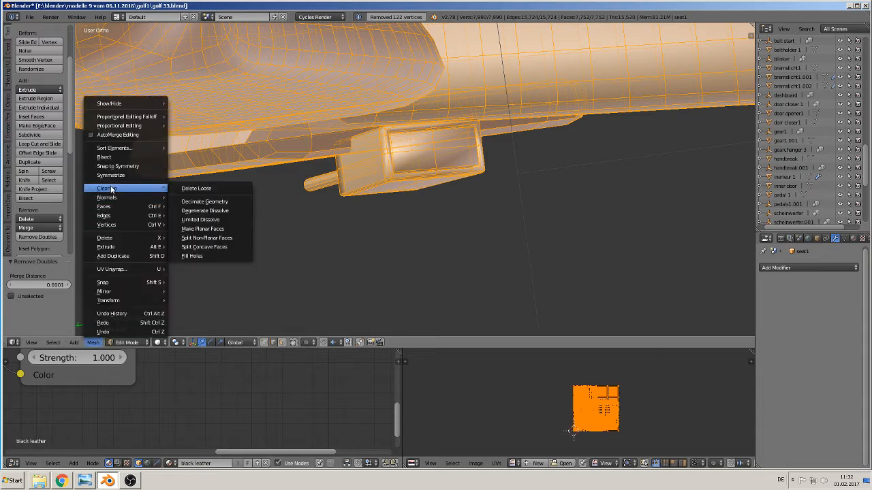
{"action": "left_click", "coordinate": [197, 188]}
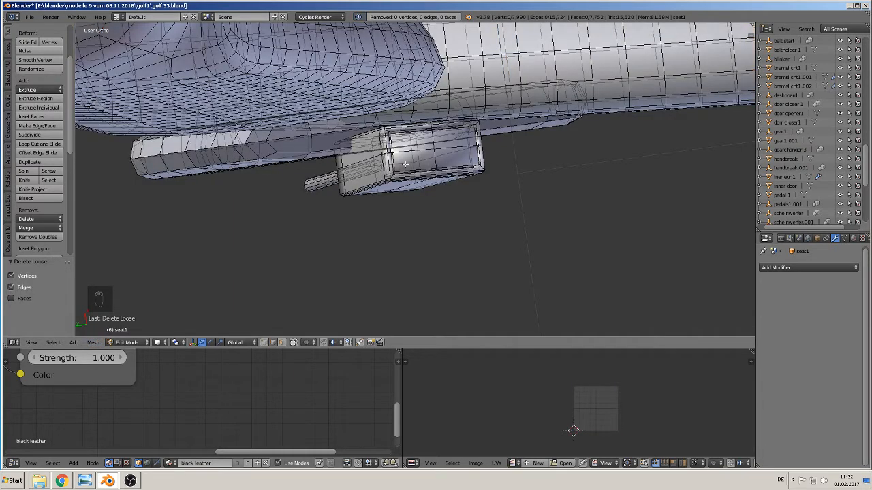
- Select the linked geometry of the buckle housing and its rod, and raise both by 0.310 along Z
{"action": "key", "text": "a"}
{"action": "key", "text": "a"}
{"action": "key", "text": "l"}
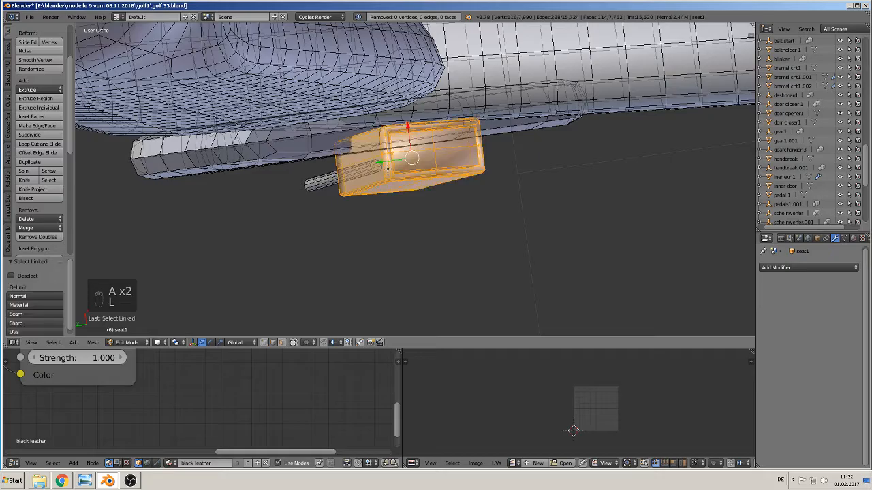
{"action": "key", "text": "l"}
{"action": "middle_click_drag", "start_coordinate": [348, 187], "coordinate": [413, 135]}
{"action": "left_click_drag", "start_coordinate": [411, 136], "coordinate": [410, 44]}
{"action": "middle_click_drag", "start_coordinate": [408, 48], "coordinate": [341, 262]}
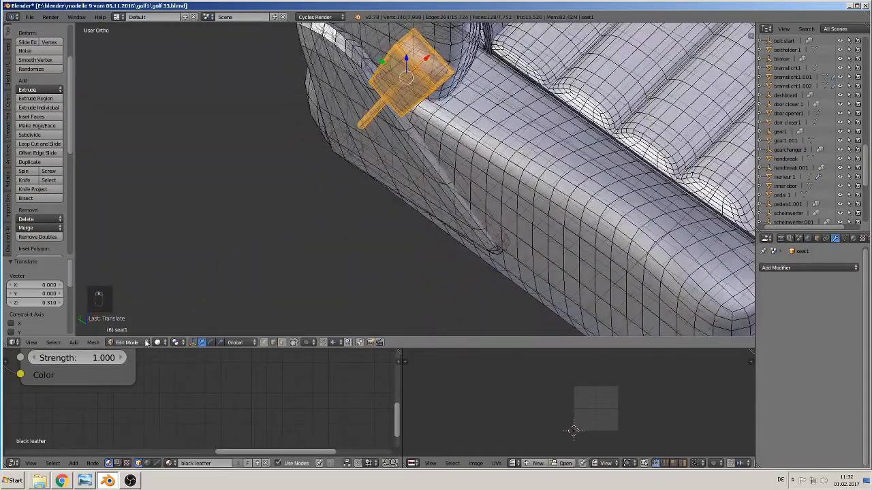
- Rotate the selected buckle and rod by -24.146° as seen from the front so the rod leans toward the seat
{"action": "middle_click_drag", "start_coordinate": [303, 171], "coordinate": [177, 136]}
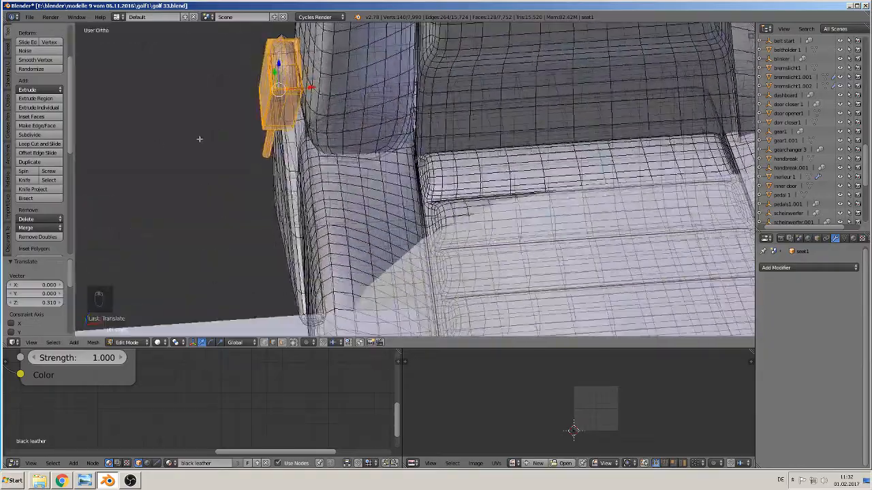
{"action": "middle_click_drag", "start_coordinate": [278, 144], "coordinate": [270, 130]}
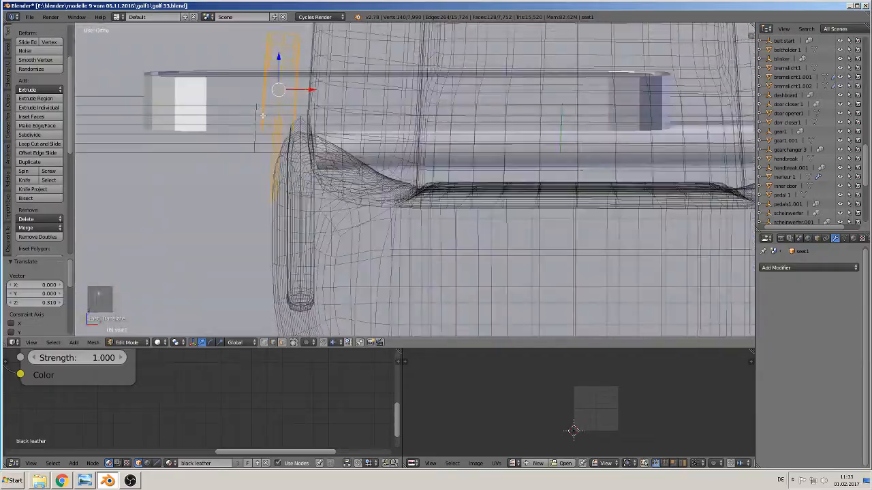
{"action": "key", "text": "r"}
{"action": "left_click", "coordinate": [288, 131]}
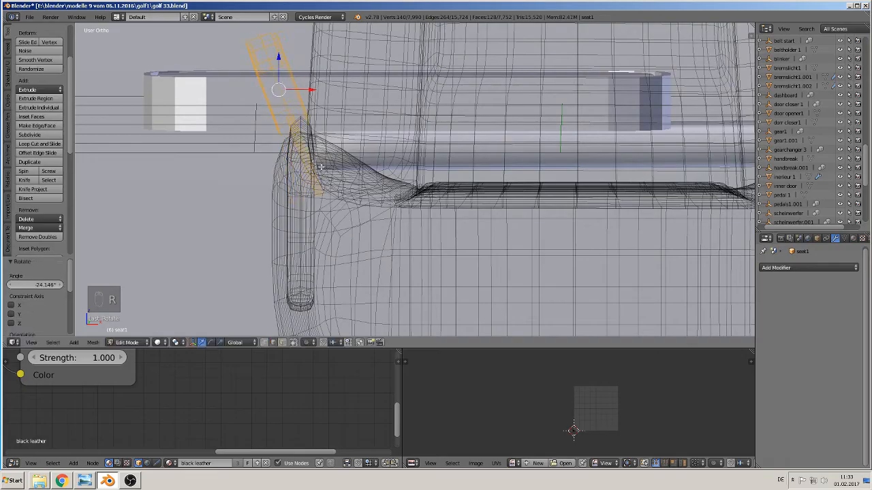
- Lower the buckle and rod by about 0.13 along Z and leave edit mode to check the fit
{"action": "middle_click_drag", "start_coordinate": [316, 181], "coordinate": [447, 191]}
{"action": "key", "text": "g"}
{"action": "key", "text": "z"}
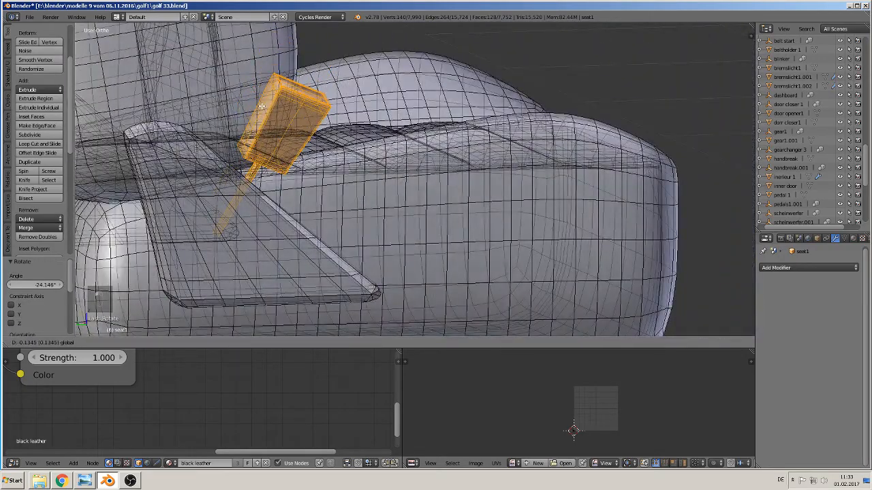
{"action": "left_click", "coordinate": [259, 106]}
{"action": "mouse_move", "coordinate": [260, 109]}
{"action": "middle_mouse_down"}
{"action": "mouse_move", "coordinate": [249, 220]}
{"action": "mouse_move", "coordinate": [219, 247]}
{"action": "mouse_move", "coordinate": [231, 238]}
{"action": "mouse_move", "coordinate": [195, 243]}
{"action": "mouse_move", "coordinate": [198, 265]}
{"action": "mouse_move", "coordinate": [315, 187]}
{"action": "middle_mouse_up"}
{"action": "key", "text": "Tab"}
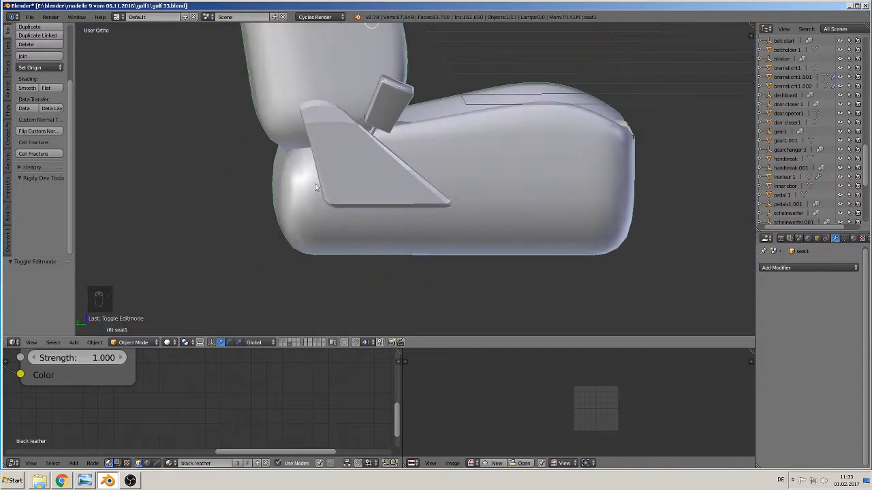
- Tilt the buckle further forward in the side view, lower it slightly along Z, and return to object mode
{"action": "key", "text": "Tab"}
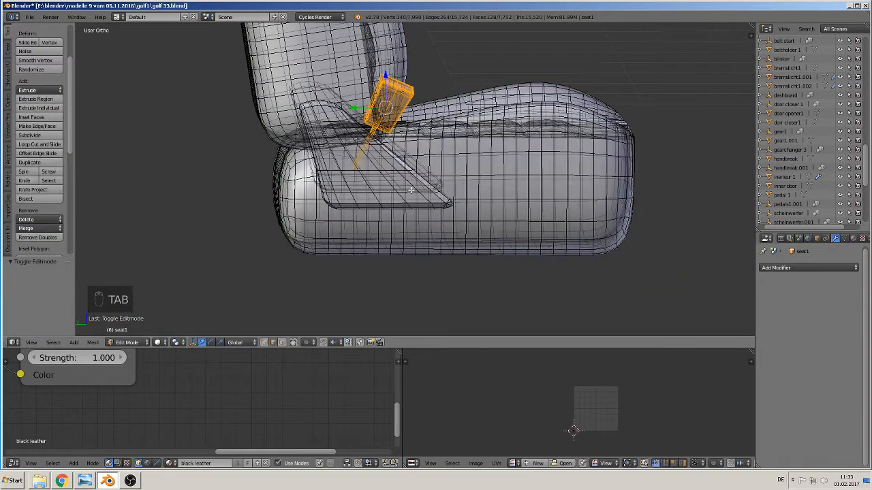
{"action": "key", "text": "r"}
{"action": "left_click", "coordinate": [377, 216]}
{"action": "mouse_move", "coordinate": [387, 79]}
{"action": "left_mouse_down"}
{"action": "mouse_move", "coordinate": [387, 92]}
{"action": "mouse_move", "coordinate": [388, 83]}
{"action": "left_mouse_up"}
{"action": "key", "text": "Tab"}
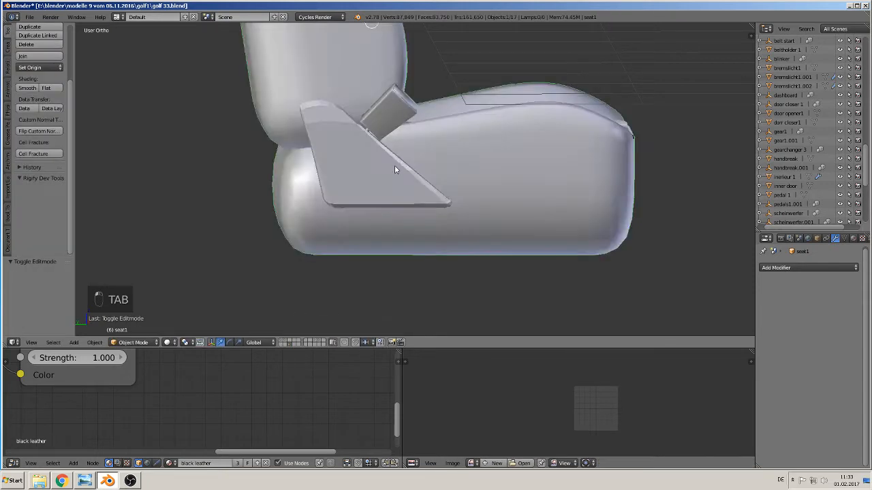
- Reopen the seat mesh for editing at the buckle, limit selection to visible geometry and deselect everything
{"action": "middle_click_drag", "start_coordinate": [395, 164], "coordinate": [363, 193]}
{"action": "scroll", "coordinate": [342, 196], "scroll_direction": "up", "scroll_amount": 2}
{"action": "scroll", "coordinate": [363, 193], "scroll_direction": "up", "scroll_amount": 2}
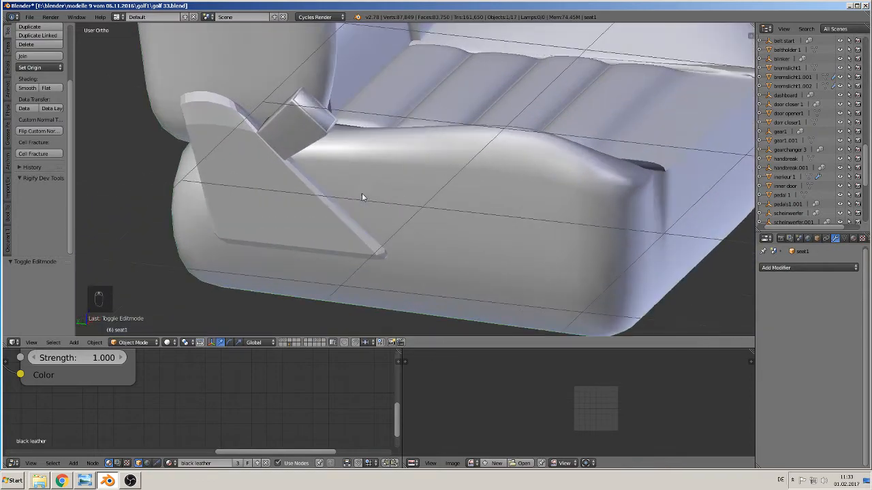
{"action": "scroll", "coordinate": [323, 133], "scroll_direction": "up", "scroll_amount": 2}
{"action": "middle_click_drag", "start_coordinate": [337, 150], "coordinate": [423, 191], "text": "shift"}
{"action": "scroll", "coordinate": [436, 166], "scroll_direction": "up", "scroll_amount": 4}
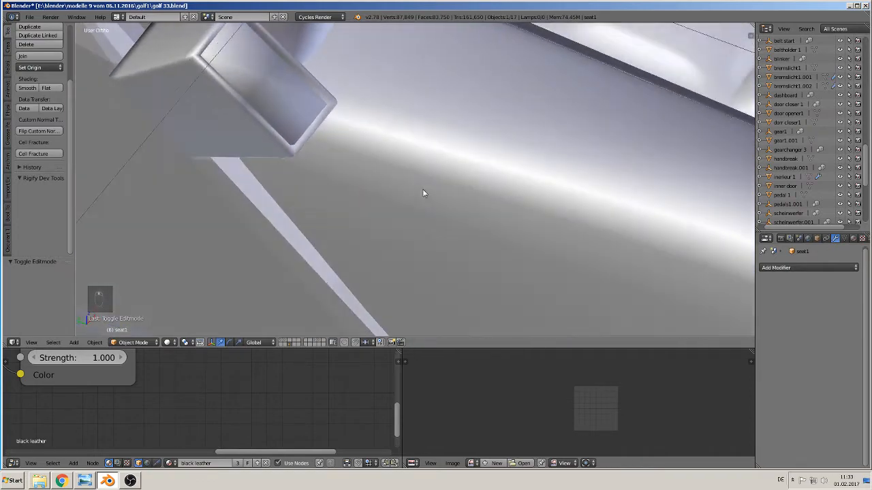
{"action": "key", "text": "Tab"}
{"action": "middle_click_drag", "start_coordinate": [313, 119], "coordinate": [310, 323], "text": "shift"}
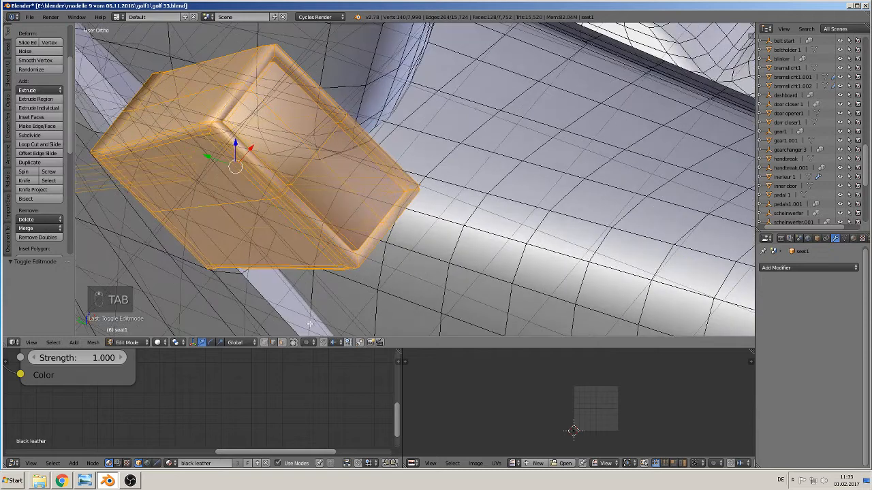
{"action": "left_click", "coordinate": [294, 342]}
{"action": "key", "text": "a"}
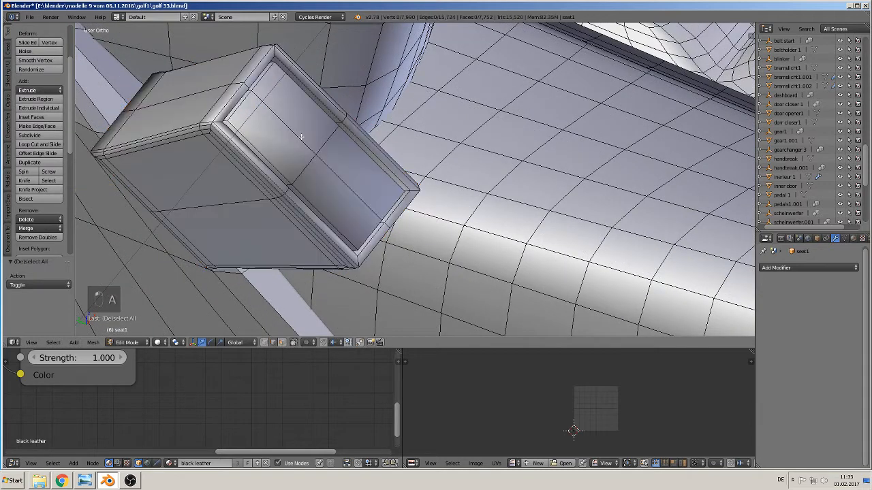
- Add a single lengthwise loop cut through the half of the buckle's recessed end face nearer the seat
{"action": "key", "text": "ctrl+r"}
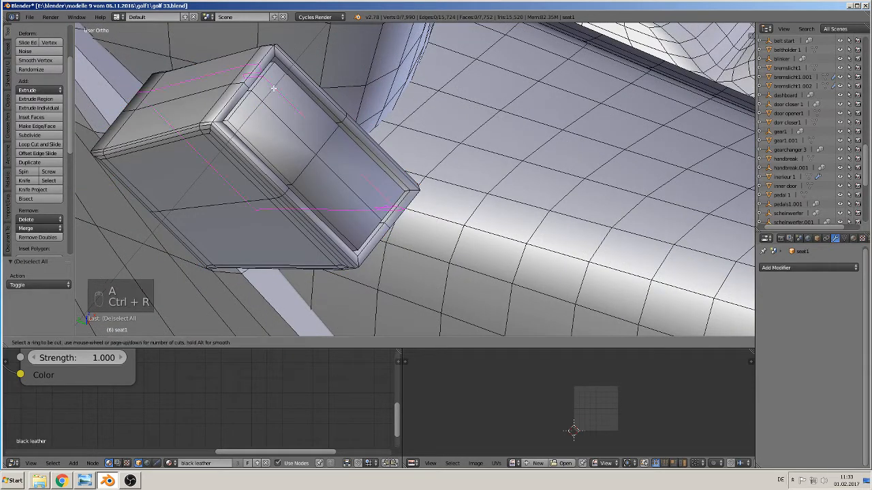
{"action": "left_click", "coordinate": [274, 89]}
{"action": "left_click", "coordinate": [274, 88]}
{"action": "middle_click_drag", "start_coordinate": [296, 112], "coordinate": [284, 143]}
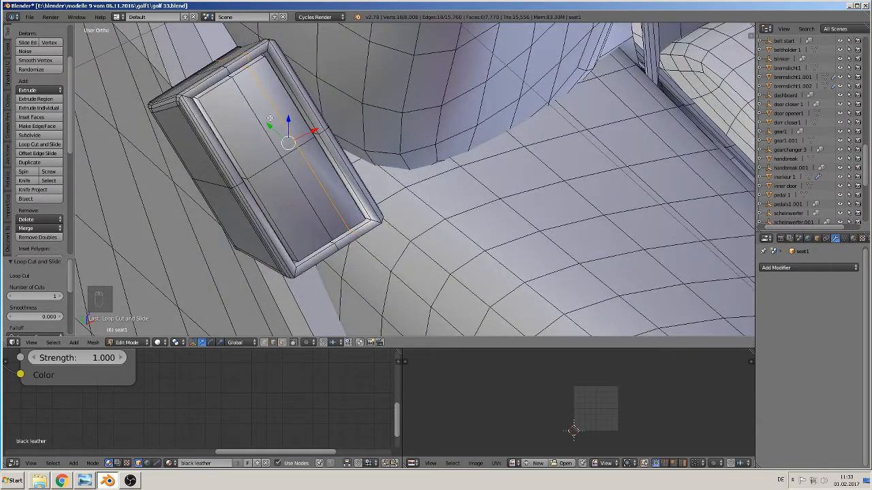
- Extrude the two narrow faces beside the new cut in the buckle's recess by -0.031 along their normal, and leave edit mode
{"action": "left_click", "coordinate": [282, 342]}
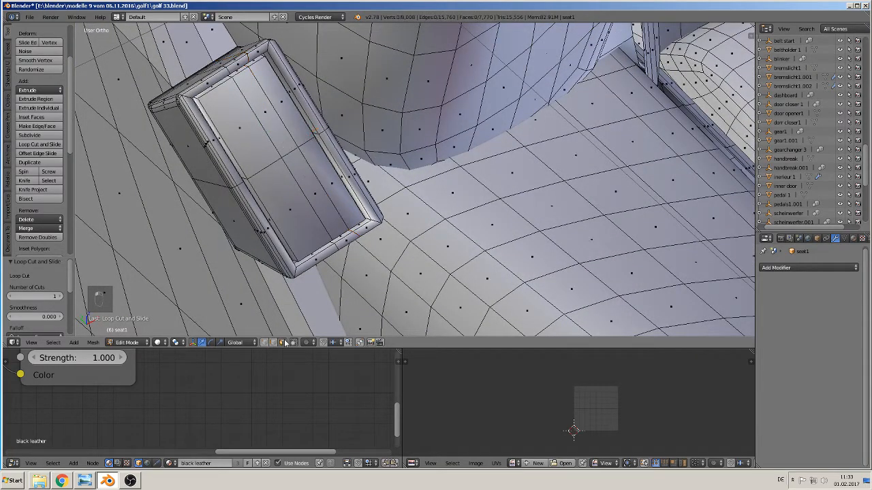
{"action": "right_click", "coordinate": [277, 133]}
{"action": "right_click", "coordinate": [302, 179], "text": "shift"}
{"action": "middle_click_drag", "start_coordinate": [290, 179], "coordinate": [357, 126]}
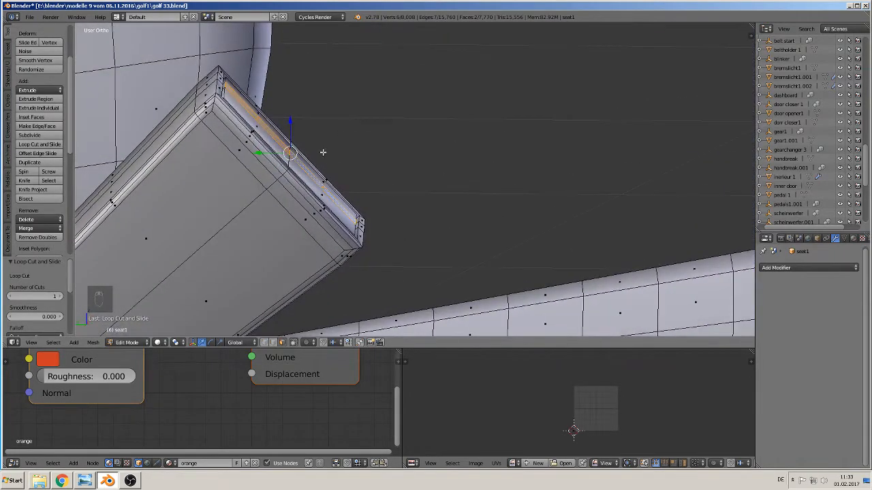
{"action": "key", "text": "e"}
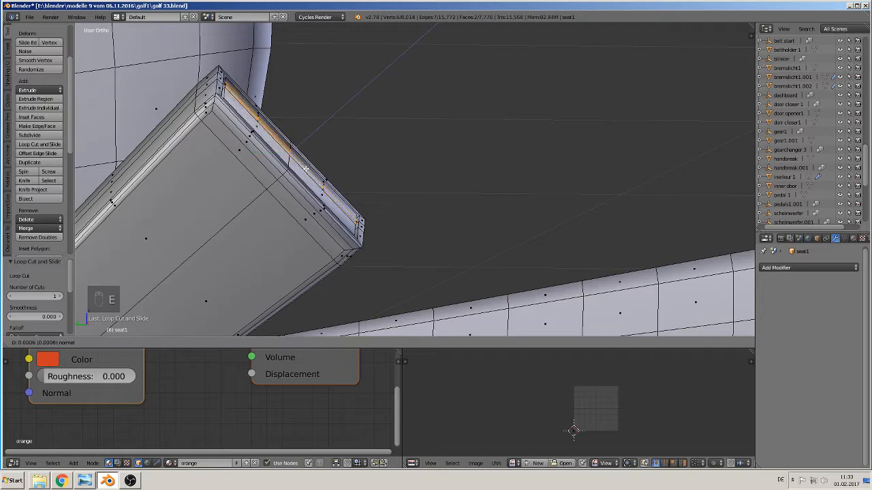
{"action": "left_click", "coordinate": [281, 191]}
{"action": "middle_click_drag", "start_coordinate": [281, 191], "coordinate": [210, 223]}
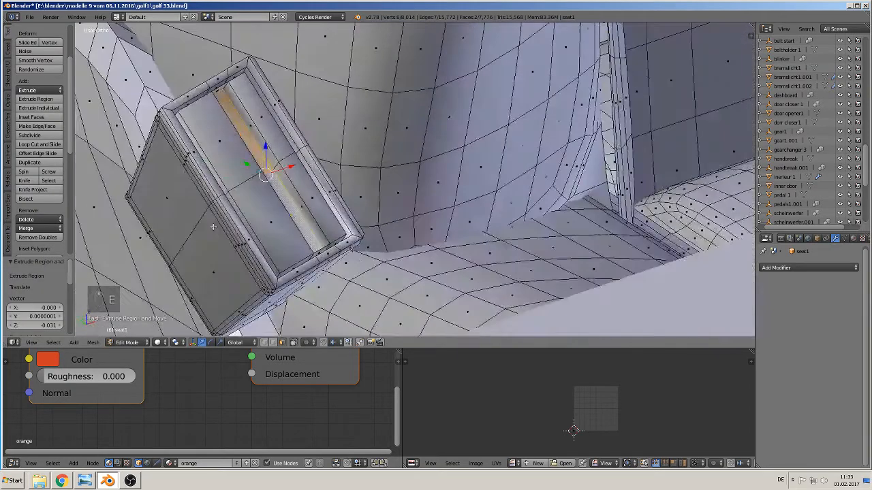
{"action": "key", "text": "Tab"}
{"action": "scroll", "coordinate": [211, 222], "scroll_direction": "down", "scroll_amount": 6}
{"action": "scroll", "coordinate": [293, 206], "scroll_direction": "up", "scroll_amount": 5}
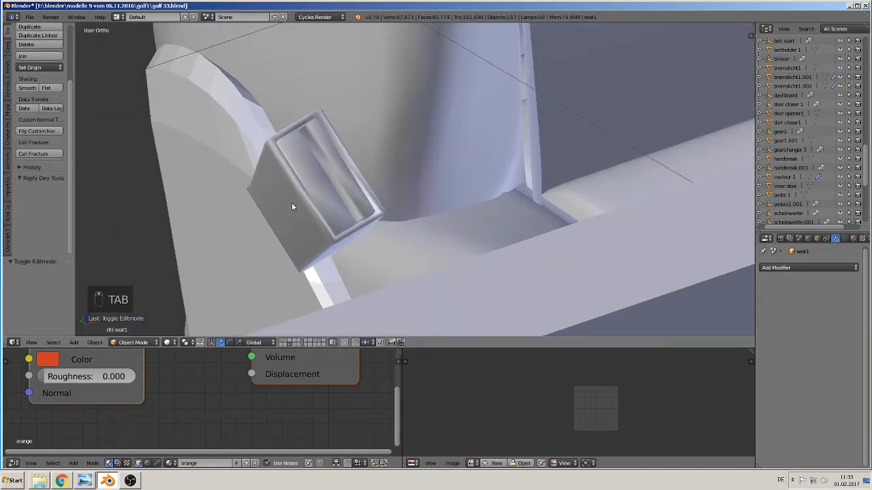
- Deselect everything in the seat mesh, select the whole linked belt buckle, set its faces to flat shading, and return to object mode
{"action": "key", "text": "Tab"}
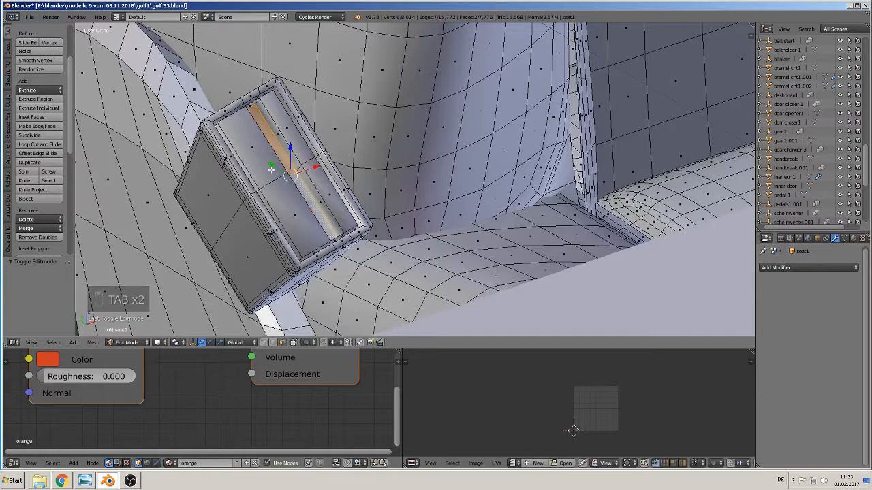
{"action": "middle_click_drag", "start_coordinate": [273, 173], "coordinate": [82, 111]}
{"action": "key", "text": "a"}
{"action": "key", "text": "a"}
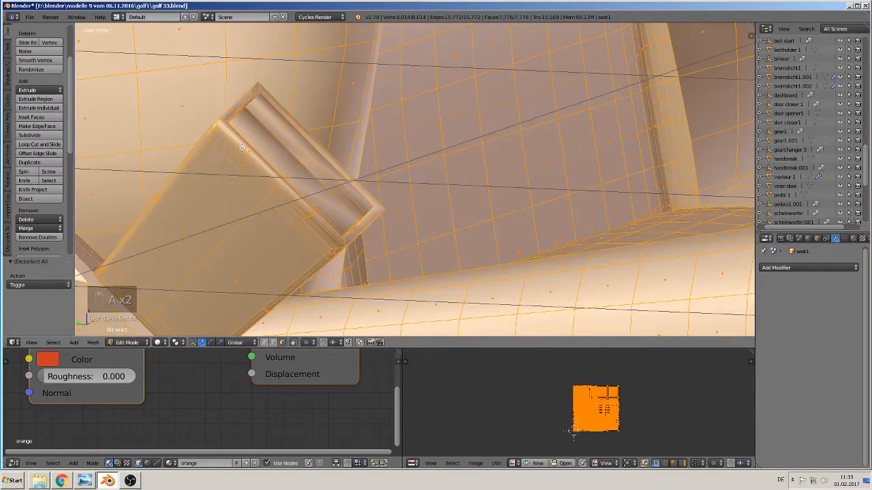
{"action": "key", "text": "Tab"}
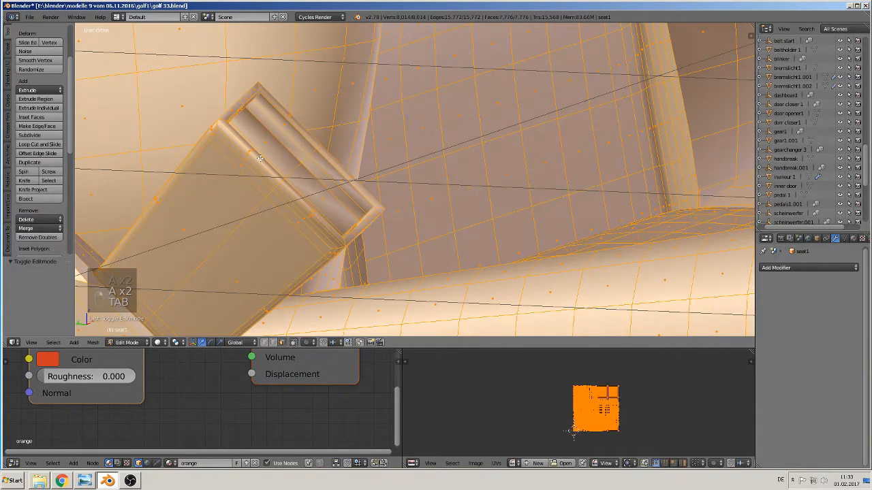
{"action": "key", "text": "Tab"}
{"action": "middle_click_drag", "start_coordinate": [260, 157], "coordinate": [252, 167]}
{"action": "key", "text": "l"}
{"action": "left_click", "coordinate": [7, 76]}
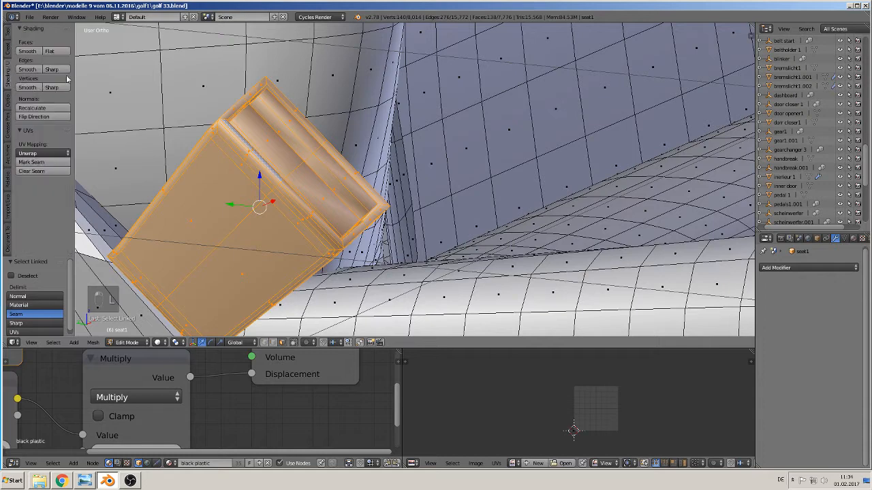
{"action": "left_click", "coordinate": [50, 51]}
{"action": "key", "text": "Tab"}
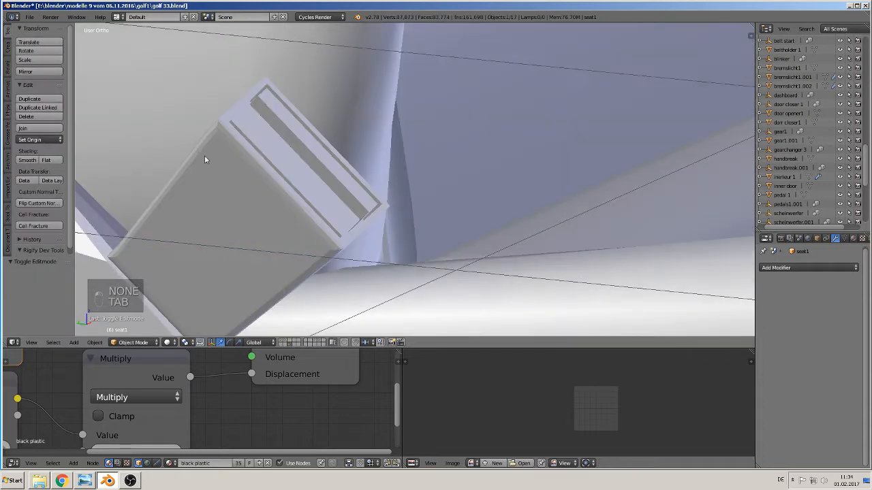
- Reselect seat1, reopen it for editing with nothing selected, and select the whole linked triangular side cover beside the buckle
{"action": "middle_click_drag", "start_coordinate": [204, 155], "coordinate": [242, 218]}
{"action": "scroll", "coordinate": [184, 184], "scroll_direction": "down", "scroll_amount": 11}
{"action": "scroll", "coordinate": [243, 220], "scroll_direction": "up", "scroll_amount": 4}
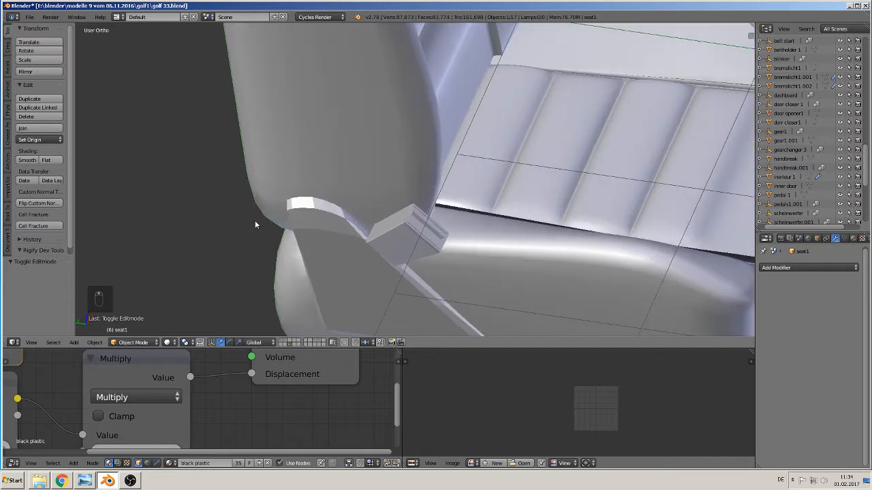
{"action": "scroll", "coordinate": [276, 219], "scroll_direction": "down", "scroll_amount": 4}
{"action": "key", "text": "a"}
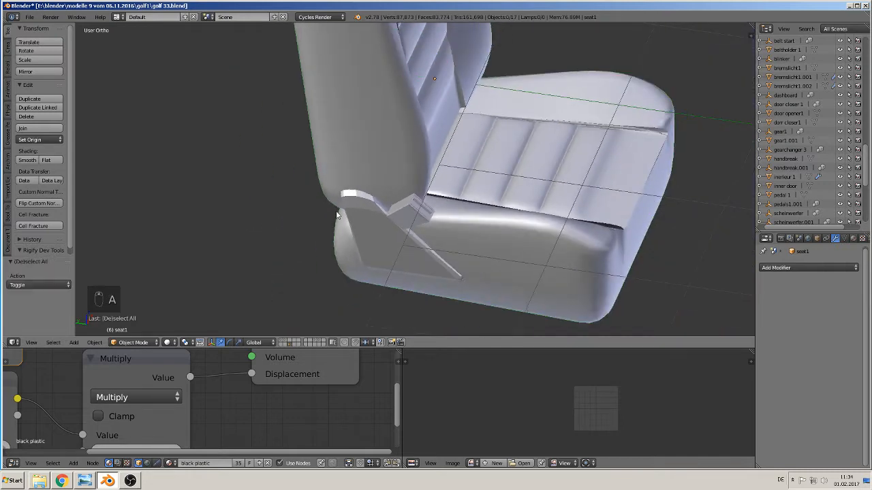
{"action": "right_click", "coordinate": [365, 205]}
{"action": "key", "text": "Tab"}
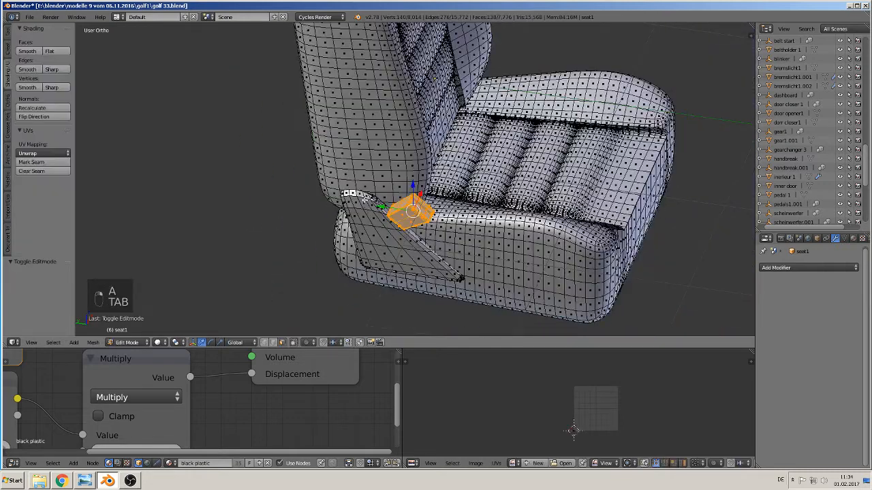
{"action": "scroll", "coordinate": [364, 201], "scroll_direction": "up", "scroll_amount": 2}
{"action": "key", "text": "a"}
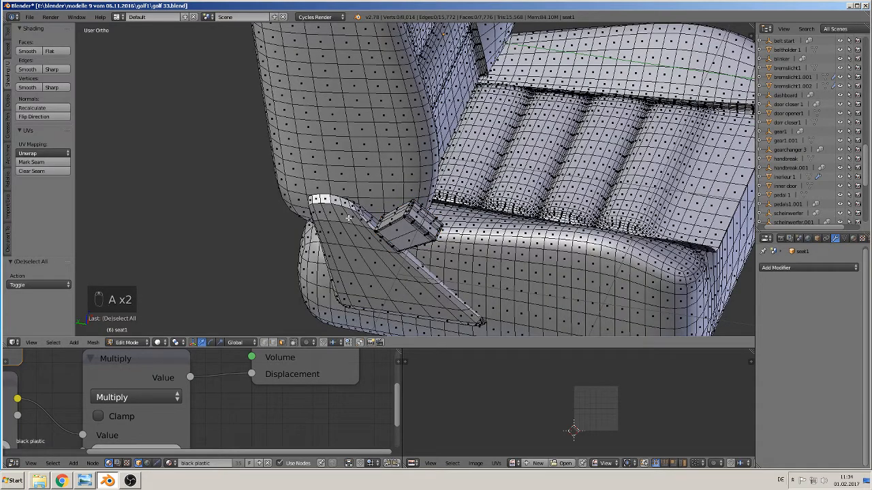
{"action": "key", "text": "l"}
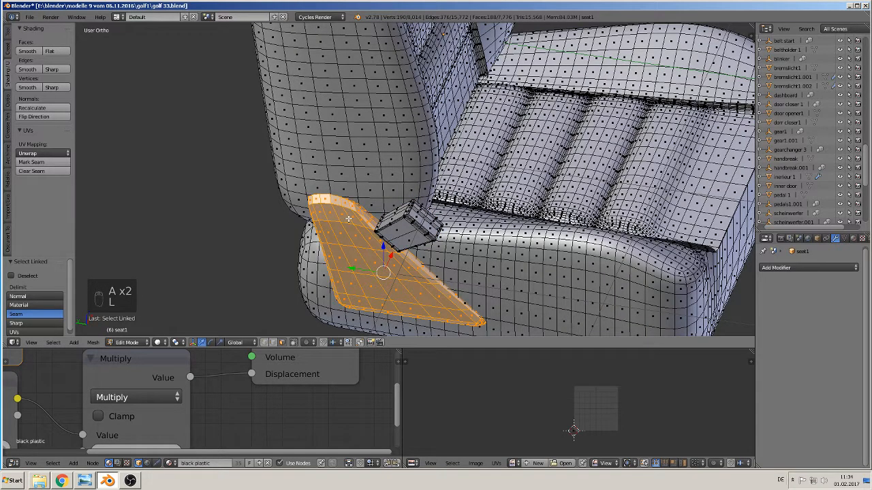
- Add a Subdivision Surface modifier to seat1 with 2 view subdivisions and return to object mode
{"action": "left_click", "coordinate": [827, 267]}
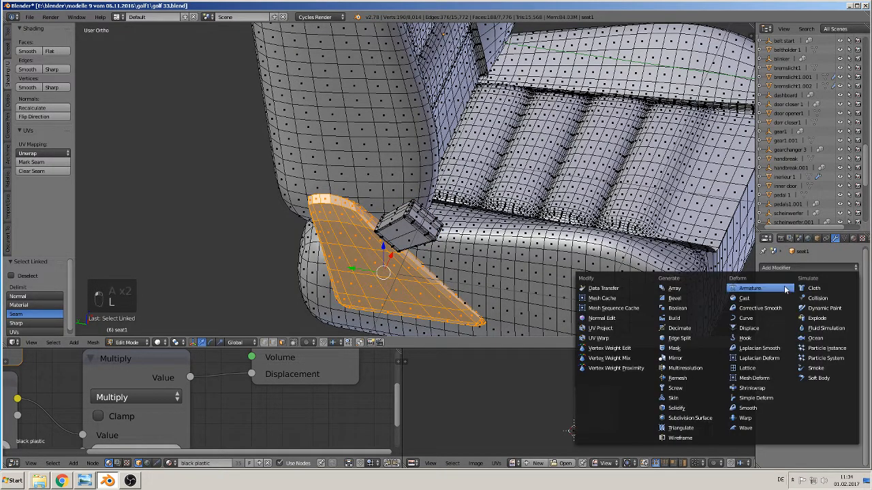
{"action": "left_click", "coordinate": [714, 422]}
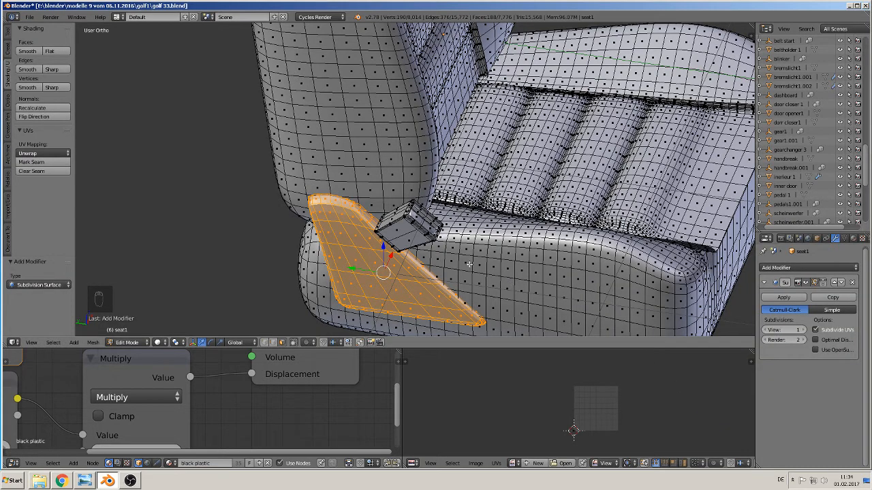
{"action": "left_click", "coordinate": [804, 331]}
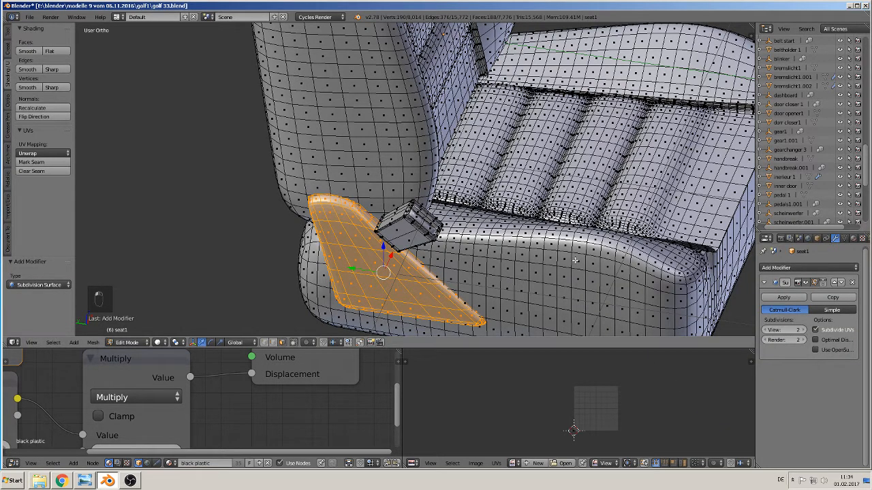
{"action": "key", "text": "Tab"}
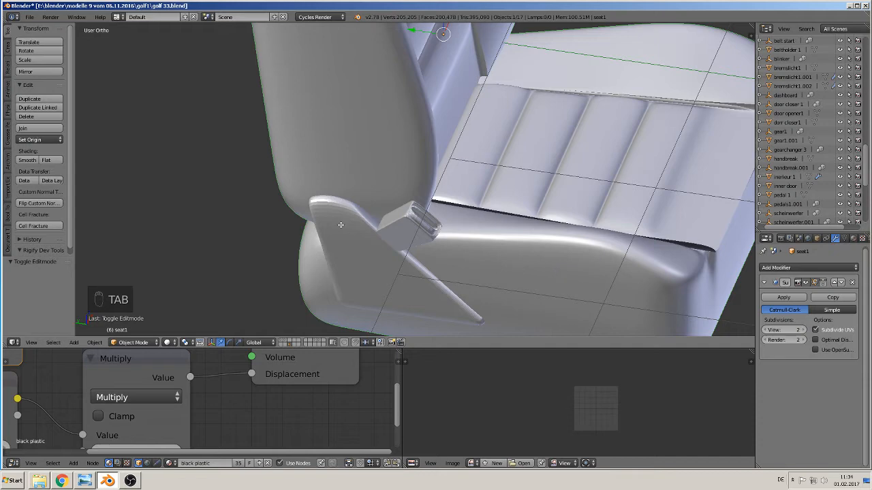
- Set the faces of the selected triangular side cover to smooth shading and leave edit mode
{"action": "key", "text": "Tab"}
{"action": "left_click", "coordinate": [26, 52]}
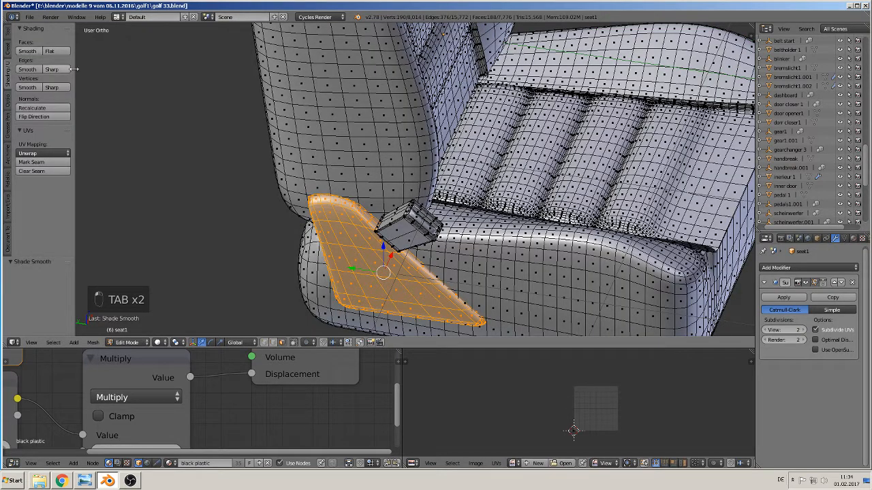
{"action": "key", "text": "Tab"}
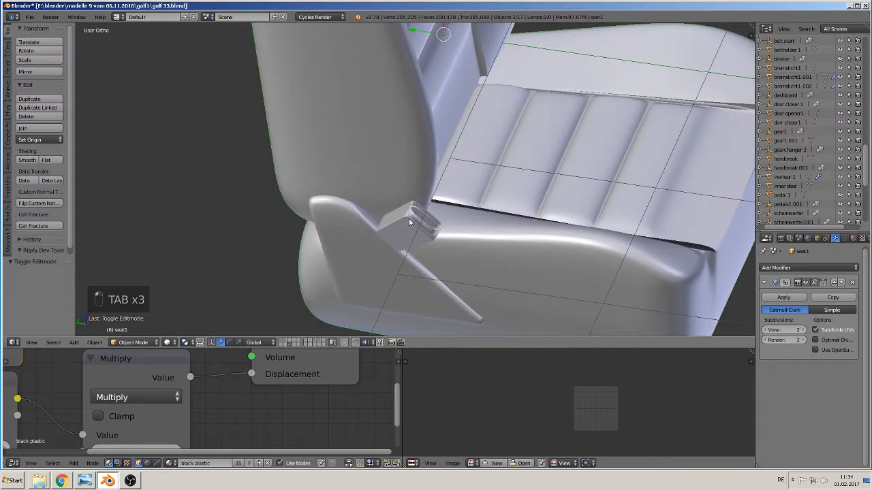
- Lower the Subdivision Surface view level of seat1 to 0 and remove the modifier
{"action": "left_click", "coordinate": [765, 335]}
{"action": "left_click", "coordinate": [765, 335]}
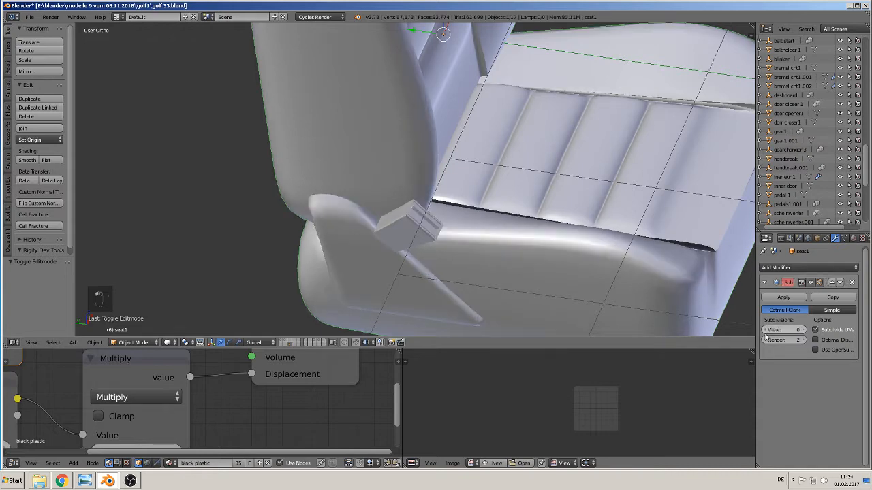
{"action": "left_click", "coordinate": [853, 283]}
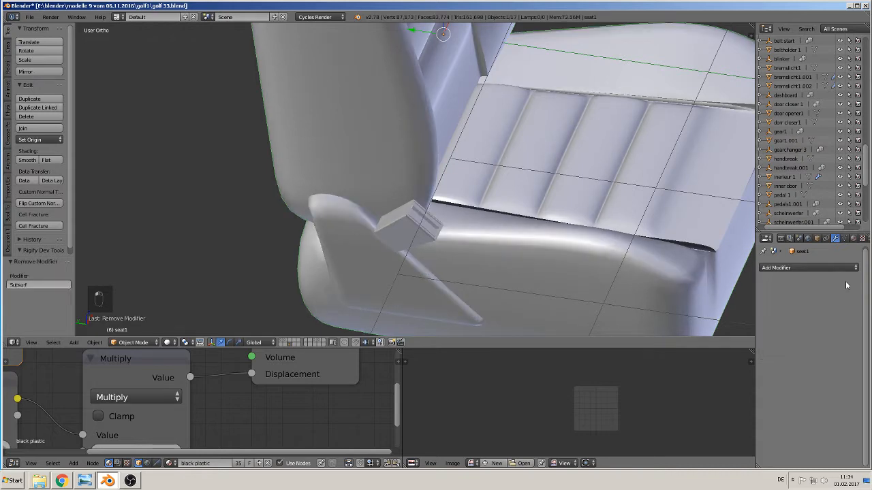
- Select the linked triangular cover on the opposite side of the seat, shade it smooth, and return to object mode
{"action": "scroll", "coordinate": [457, 185], "scroll_direction": "up", "scroll_amount": 6}
{"action": "scroll", "coordinate": [390, 156], "scroll_direction": "down", "scroll_amount": 6}
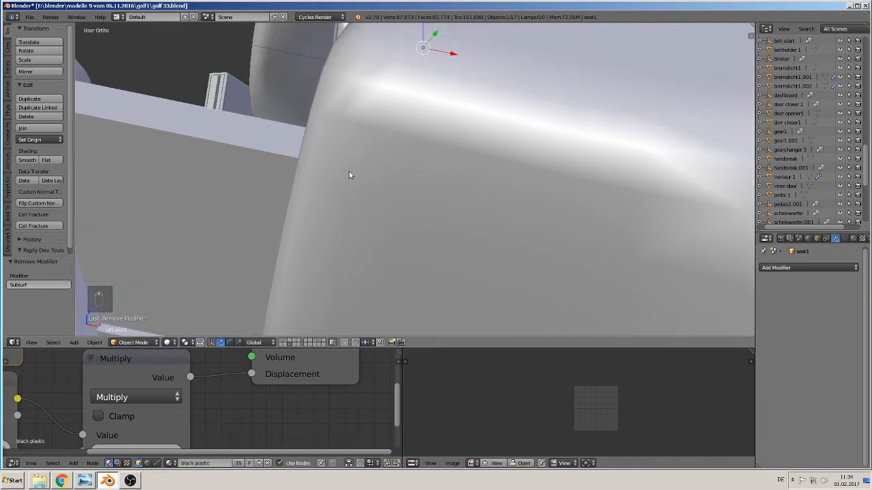
{"action": "key", "text": "Tab"}
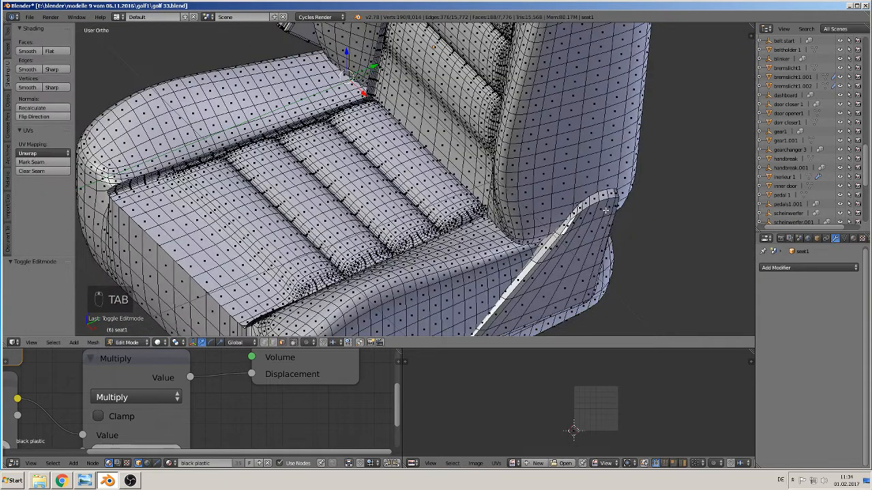
{"action": "left_click", "coordinate": [609, 207]}
{"action": "key", "text": "l"}
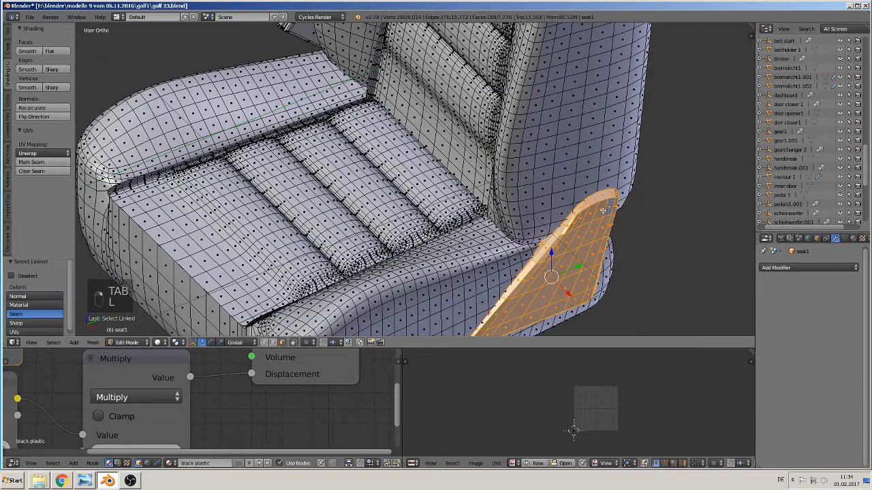
{"action": "left_click", "coordinate": [49, 51]}
{"action": "key", "text": "Tab"}
{"action": "scroll", "coordinate": [368, 204], "scroll_direction": "down", "scroll_amount": 4}
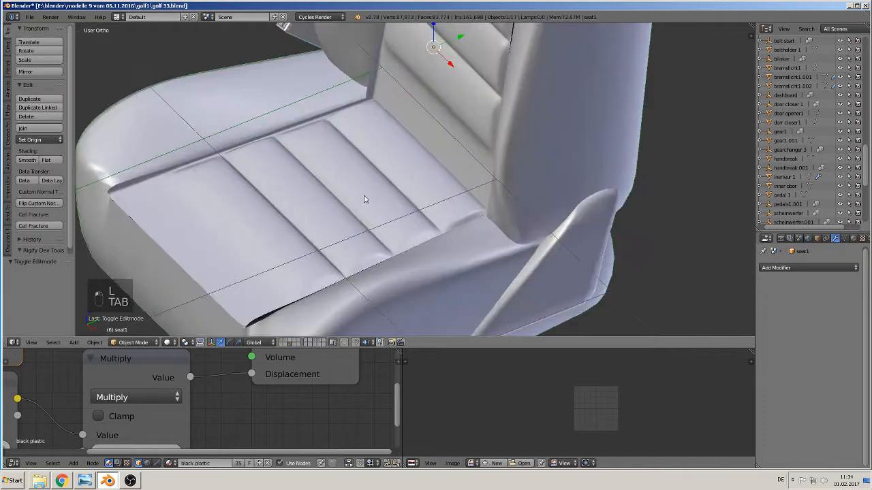
- Clear the location of seat1 so it sits at the world origin, and save the file
{"action": "middle_click_drag", "start_coordinate": [367, 209], "coordinate": [451, 177]}
{"action": "scroll", "coordinate": [451, 177], "scroll_direction": "down", "scroll_amount": 6}
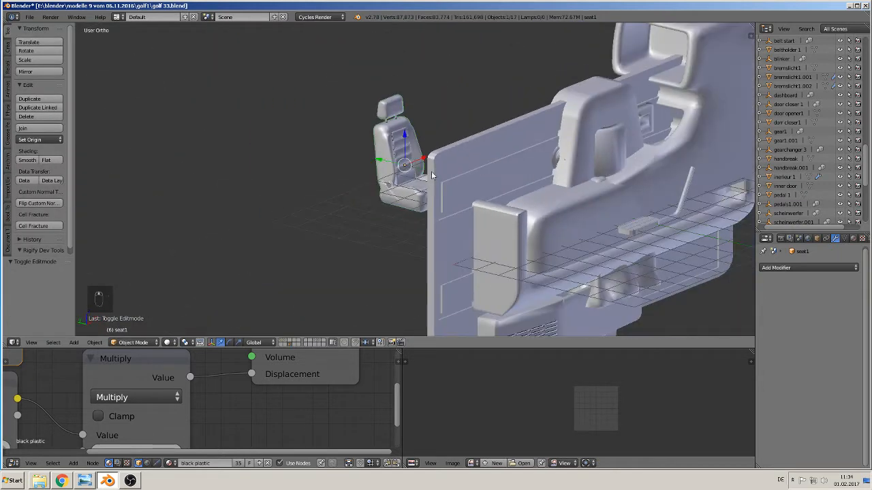
{"action": "key", "text": "alt+g"}
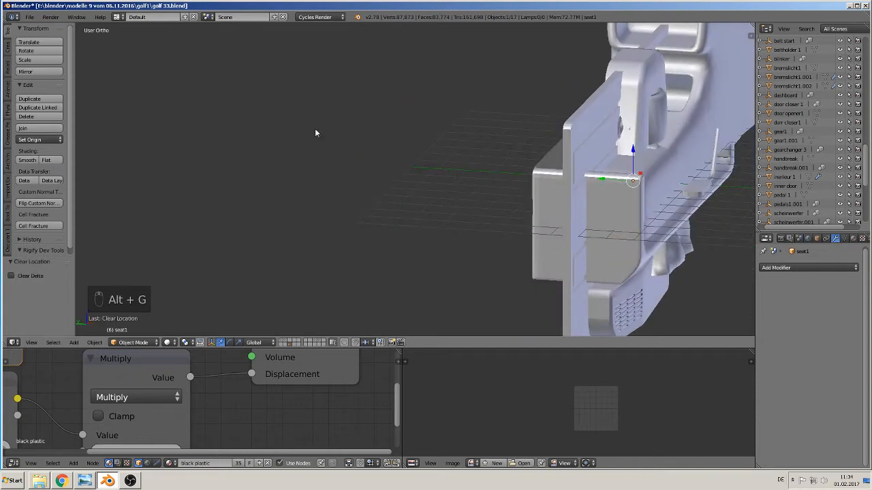
{"action": "left_click", "coordinate": [29, 17]}
{"action": "left_click", "coordinate": [40, 87]}
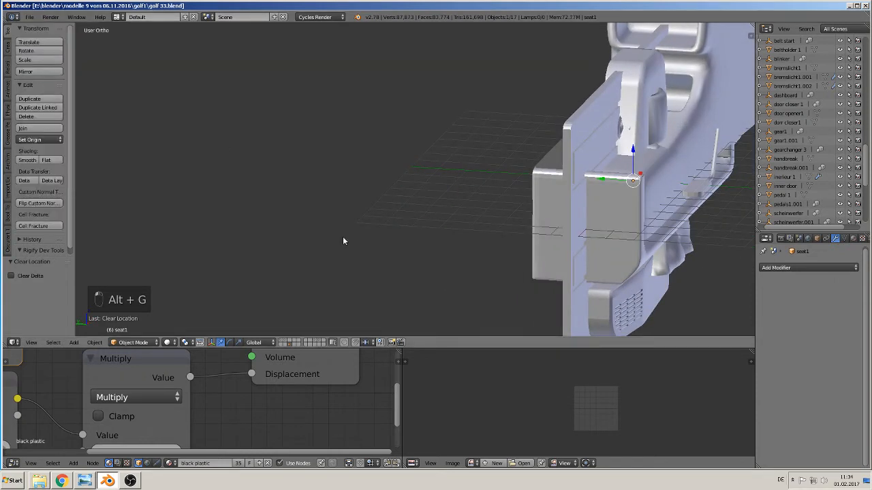
- Switch to the first scene layer and select the shelf object below the separate belt parts
{"action": "left_click", "coordinate": [280, 340]}
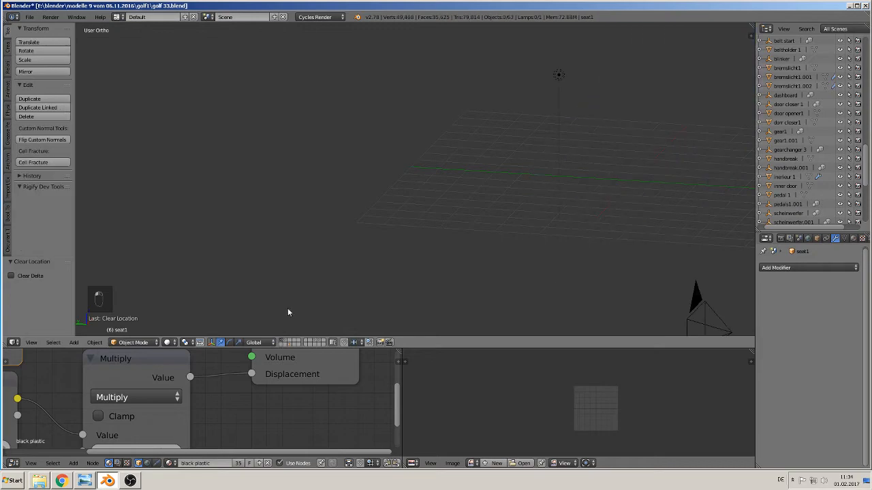
{"action": "scroll", "coordinate": [304, 273], "scroll_direction": "down", "scroll_amount": 4}
{"action": "middle_click_drag", "start_coordinate": [305, 274], "coordinate": [453, 258]}
{"action": "scroll", "coordinate": [467, 269], "scroll_direction": "down", "scroll_amount": 1}
{"action": "scroll", "coordinate": [504, 248], "scroll_direction": "up", "scroll_amount": 11}
{"action": "right_click", "coordinate": [338, 269]}
{"action": "middle_click_drag", "start_coordinate": [335, 269], "coordinate": [496, 282]}
{"action": "scroll", "coordinate": [497, 286], "scroll_direction": "down", "scroll_amount": 2}
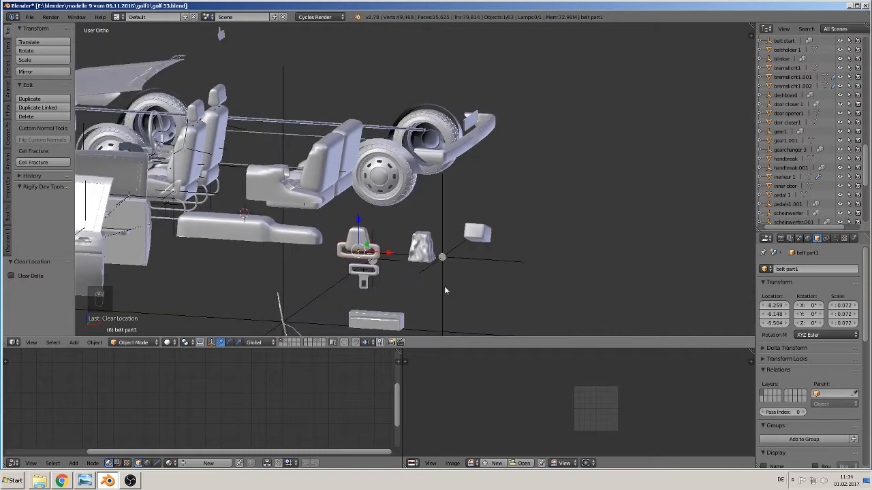
{"action": "scroll", "coordinate": [444, 284], "scroll_direction": "up", "scroll_amount": 1}
{"action": "middle_click_drag", "start_coordinate": [398, 277], "coordinate": [594, 224], "text": "shift"}
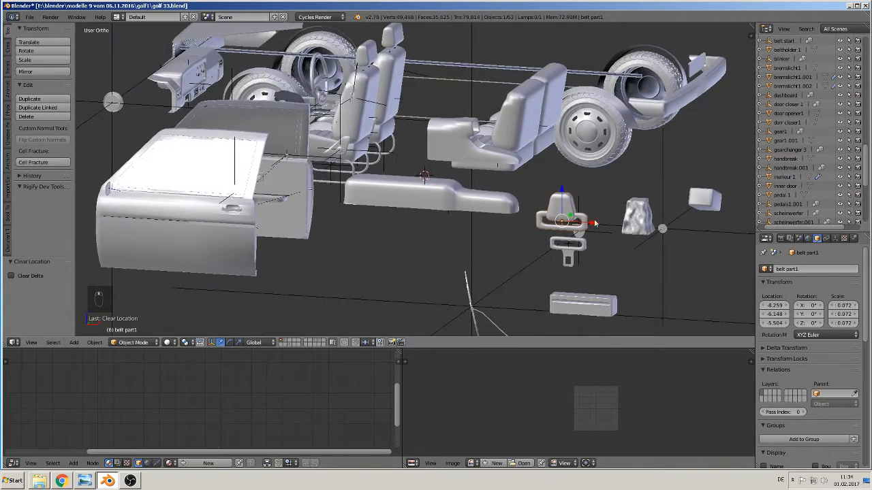
{"action": "middle_click_drag", "start_coordinate": [481, 269], "coordinate": [502, 246], "text": "shift"}
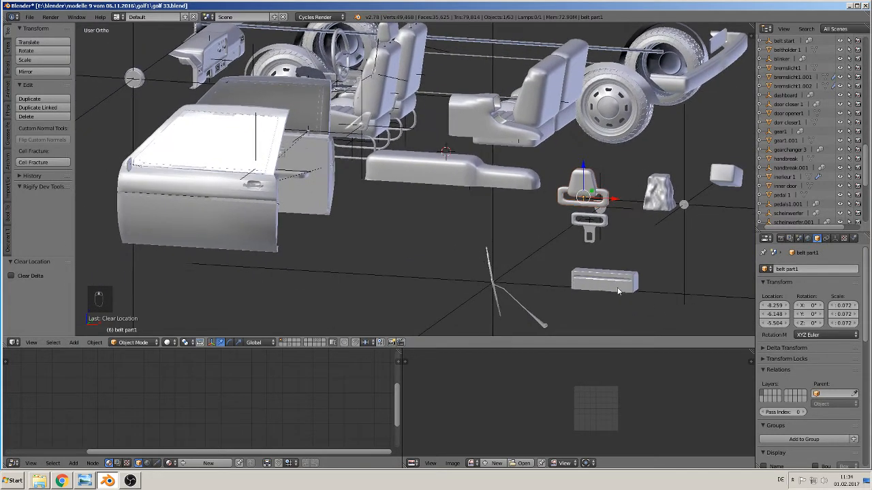
{"action": "scroll", "coordinate": [618, 291], "scroll_direction": "up", "scroll_amount": 1}
{"action": "middle_click_drag", "start_coordinate": [601, 297], "coordinate": [517, 242], "text": "shift"}
{"action": "right_click", "coordinate": [517, 239]}
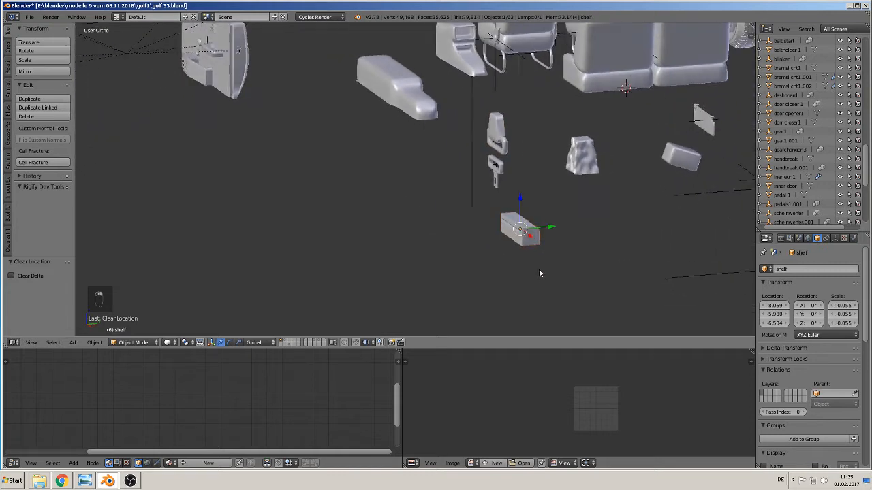
{"action": "key", "text": "r"}
{"action": "key", "text": "x"}
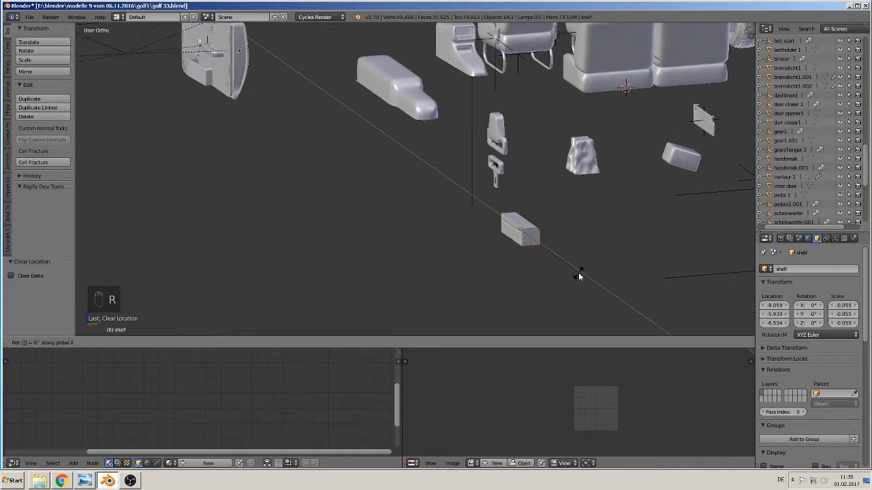
{"action": "right_click", "coordinate": [556, 256]}
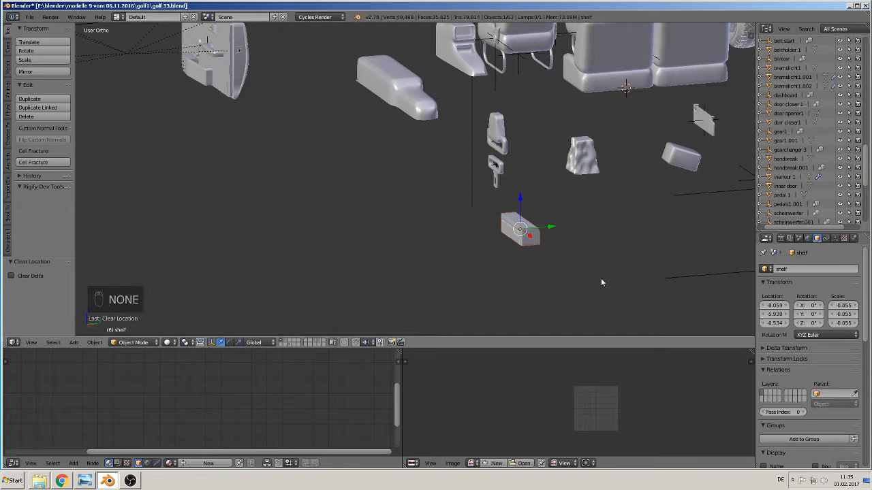
- Rotate the shelf by 90° about the global X axis twice, turning it 180° in total
{"action": "key", "text": "r"}
{"action": "key", "text": "x"}
{"action": "key", "text": "9"}
{"action": "key", "text": "0"}
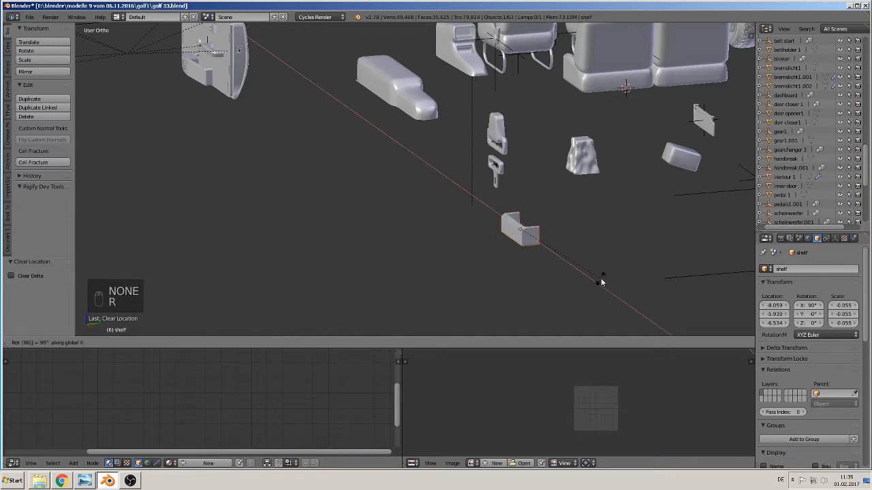
{"action": "key", "text": "Return"}
{"action": "key", "text": "r"}
{"action": "key", "text": "x"}
{"action": "key", "text": "9"}
{"action": "key", "text": "0"}
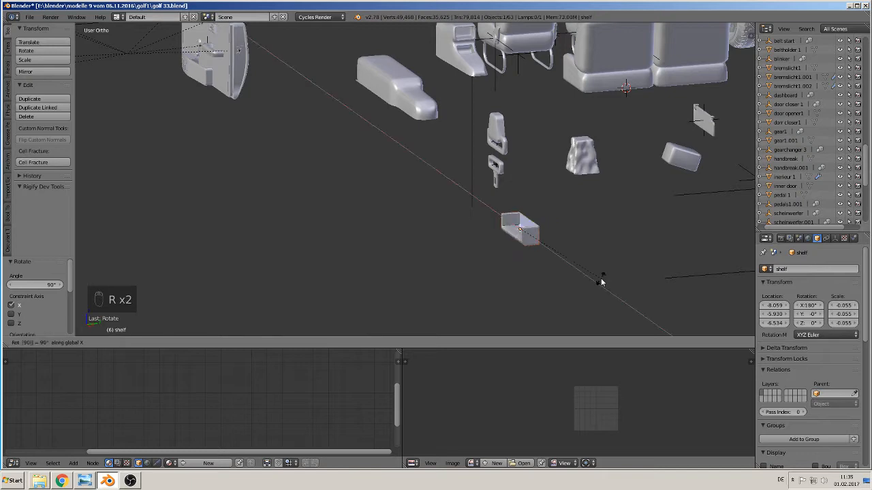
{"action": "left_click", "coordinate": [601, 281]}
{"action": "scroll", "coordinate": [526, 258], "scroll_direction": "down", "scroll_amount": 6}
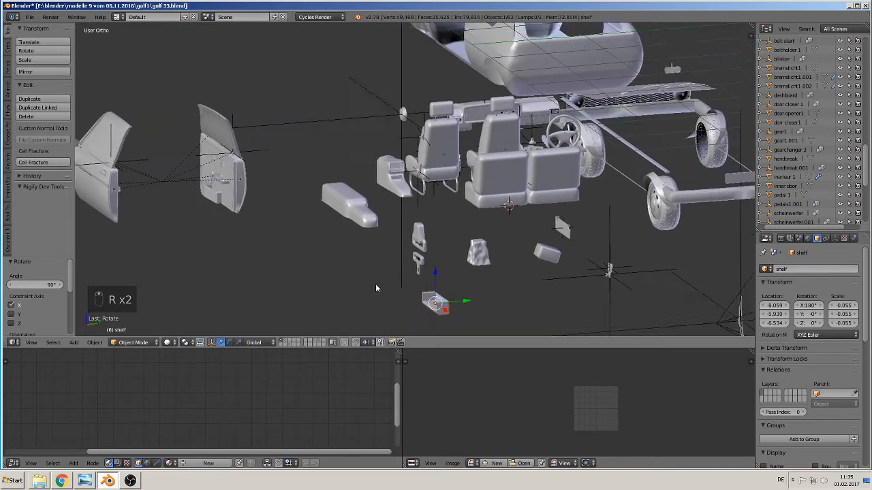
- Save the current Blender file
{"action": "middle_click_drag", "start_coordinate": [420, 297], "coordinate": [432, 298]}
{"action": "middle_click_drag", "start_coordinate": [241, 248], "coordinate": [565, 293], "text": "shift"}
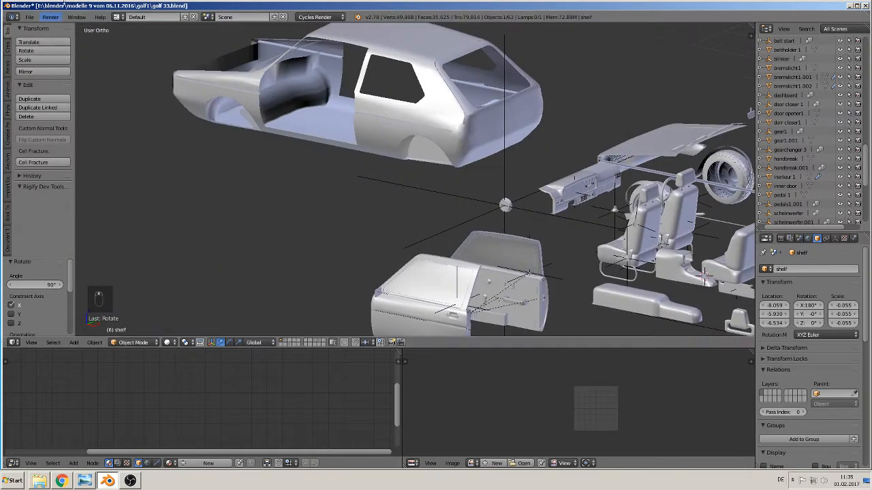
{"action": "left_click", "coordinate": [29, 16]}
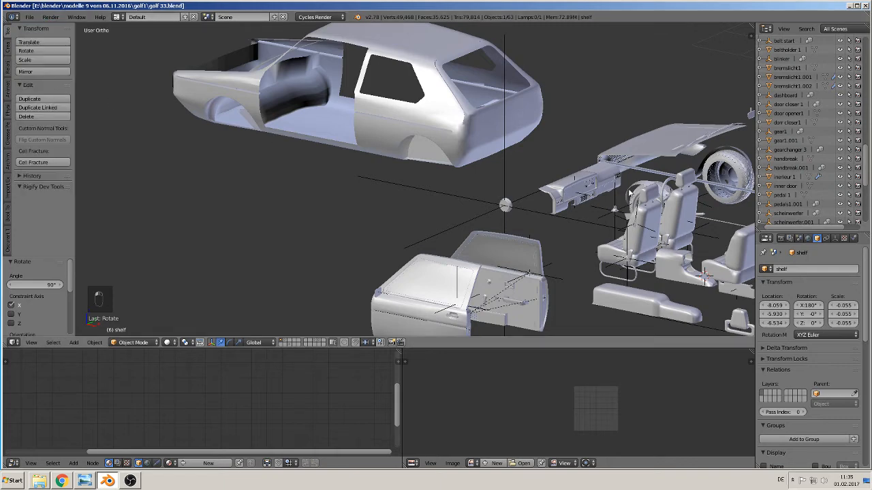
- Select the back door closer and move it along Y and X to the rear of the car body, about X -16.89, Y -0.661
{"action": "middle_click_drag", "start_coordinate": [516, 216], "coordinate": [352, 225], "text": "shift"}
{"action": "scroll", "coordinate": [352, 221], "scroll_direction": "up", "scroll_amount": 2}
{"action": "scroll", "coordinate": [316, 236], "scroll_direction": "up", "scroll_amount": 1}
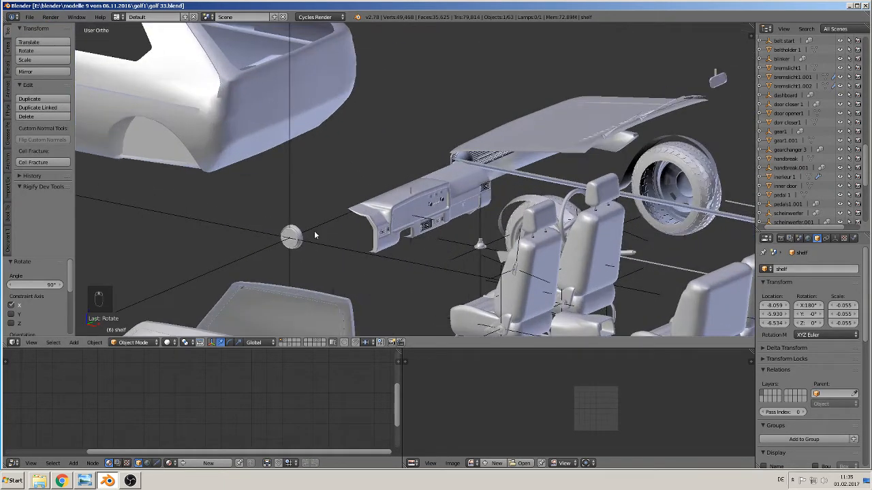
{"action": "right_click", "coordinate": [292, 240]}
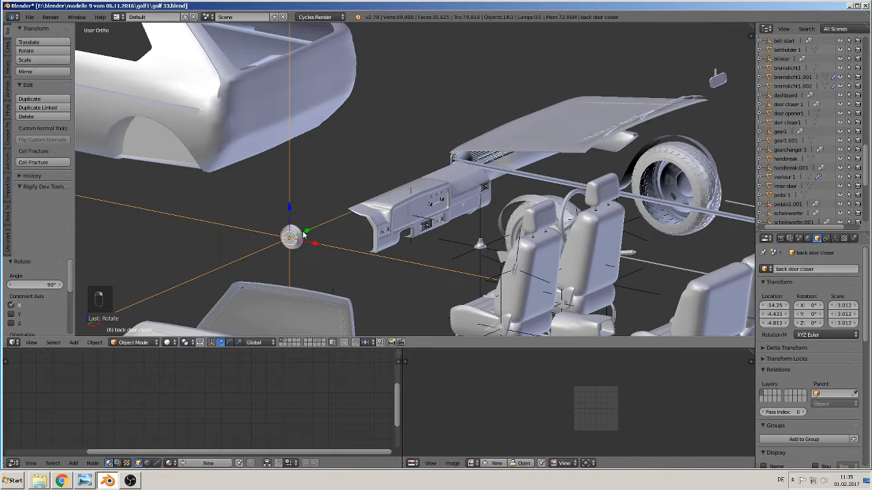
{"action": "key", "text": "g"}
{"action": "key", "text": "y"}
{"action": "left_click", "coordinate": [500, 129]}
{"action": "left_click_drag", "start_coordinate": [531, 153], "coordinate": [319, 50]}
{"action": "middle_click_drag", "start_coordinate": [319, 49], "coordinate": [229, 160]}
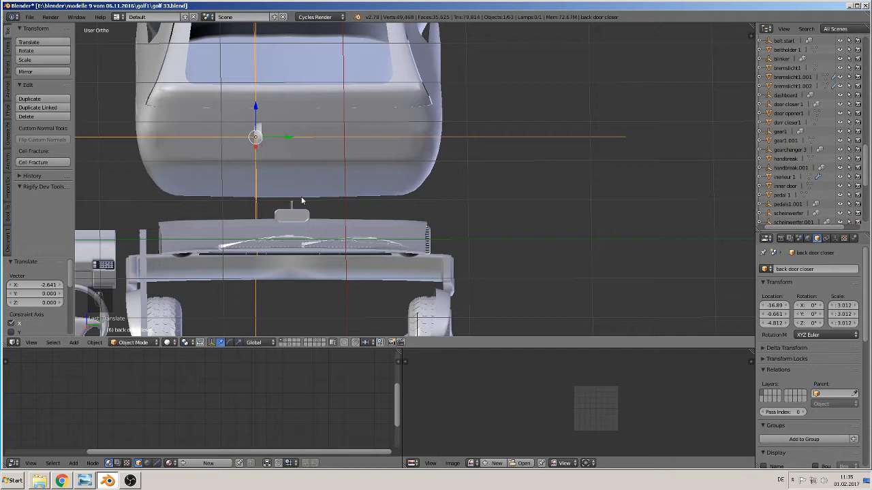
- Rotate the back door closer by 90° about the global Z axis
{"action": "key", "text": "r"}
{"action": "key", "text": "z"}
{"action": "key", "text": "9"}
{"action": "key", "text": "0"}
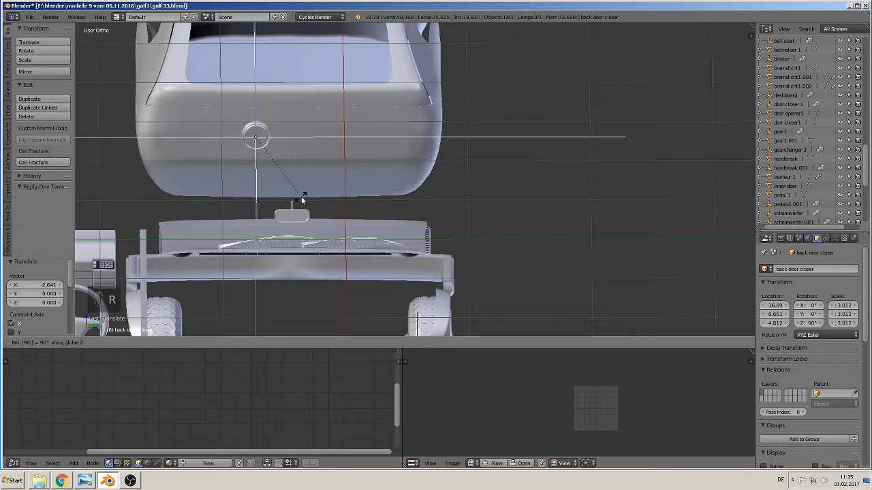
{"action": "key", "text": "Return"}
{"action": "scroll", "coordinate": [256, 169], "scroll_direction": "up", "scroll_amount": 2}
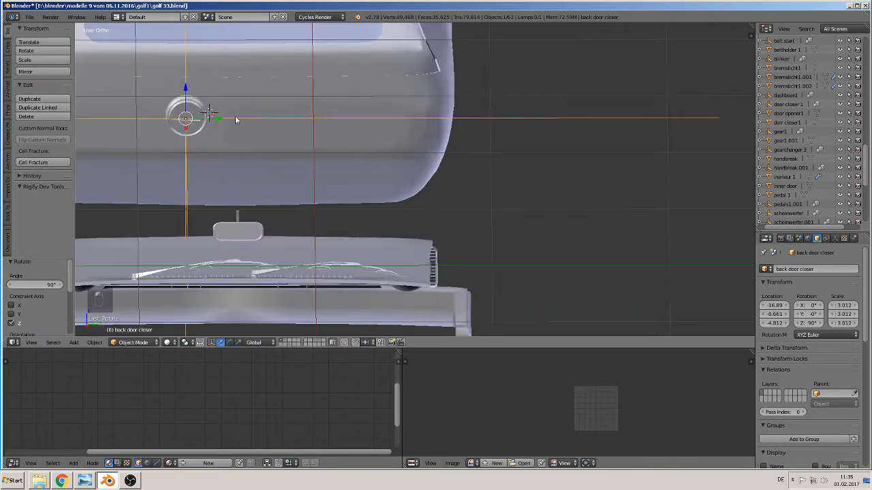
- Raise the back door closer on the tailgate and scale it down uniformly to about 0.662
{"action": "left_click_drag", "start_coordinate": [214, 119], "coordinate": [231, 60]}
{"action": "key", "text": "s"}
{"action": "left_click", "coordinate": [251, 138]}
{"action": "middle_click_drag", "start_coordinate": [230, 60], "coordinate": [242, 221]}
{"action": "scroll", "coordinate": [128, 116], "scroll_direction": "up", "scroll_amount": 2}
{"action": "scroll", "coordinate": [306, 229], "scroll_direction": "up", "scroll_amount": 3}
- Fit the back door closer against the tailgate surface at about X -16.96, Z -4.670, and deselect everything
{"action": "left_click_drag", "start_coordinate": [235, 162], "coordinate": [266, 166]}
{"action": "middle_click_drag", "start_coordinate": [266, 166], "coordinate": [401, 179]}
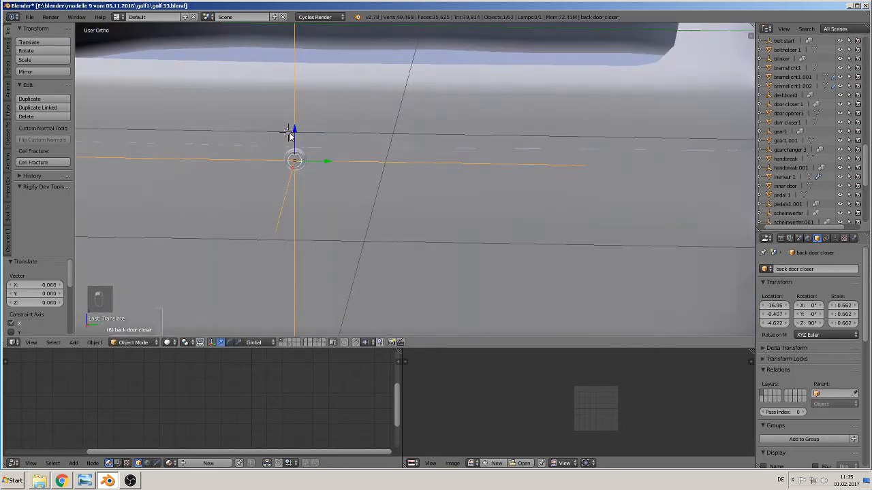
{"action": "left_click_drag", "start_coordinate": [304, 139], "coordinate": [304, 161]}
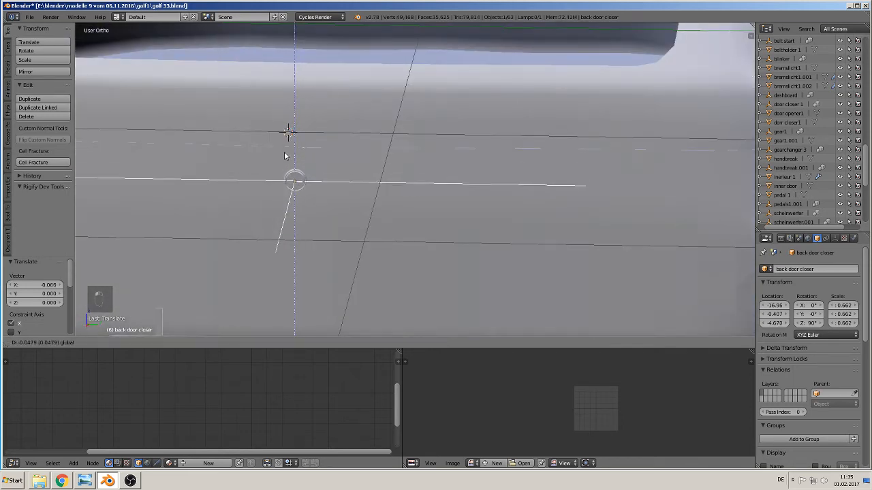
{"action": "middle_click_drag", "start_coordinate": [303, 161], "coordinate": [340, 218]}
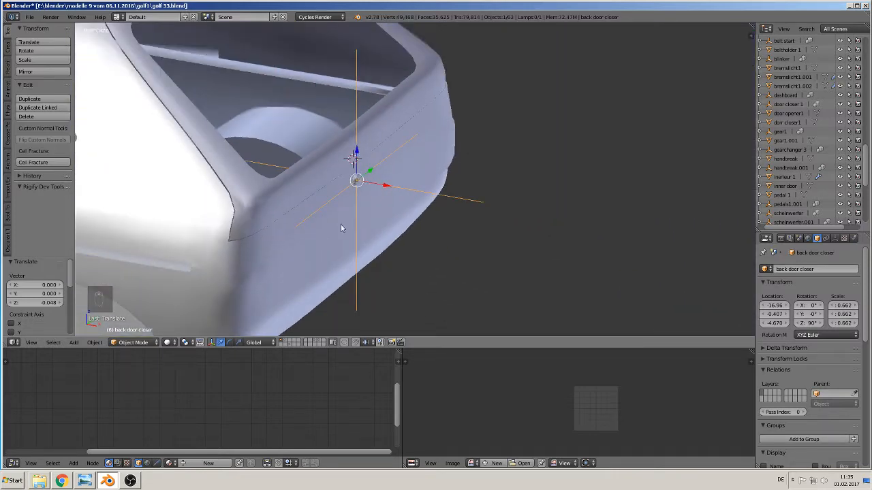
{"action": "right_click", "coordinate": [340, 217]}
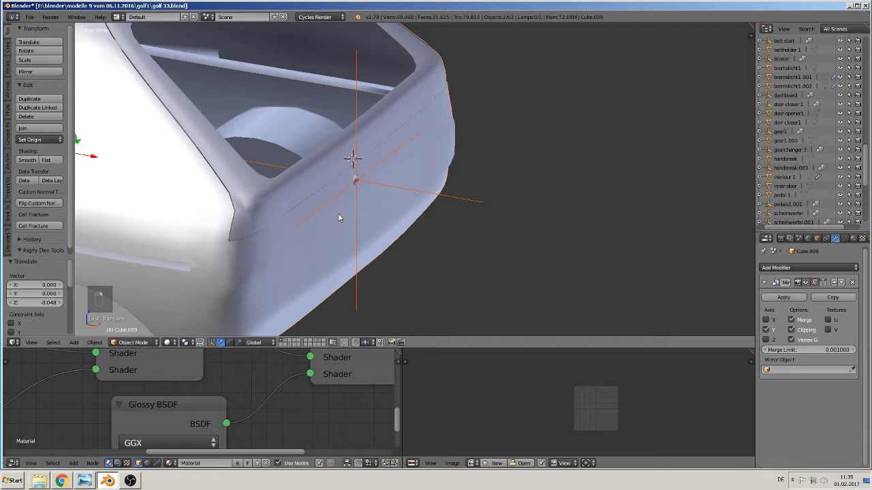
{"action": "key", "text": "a"}
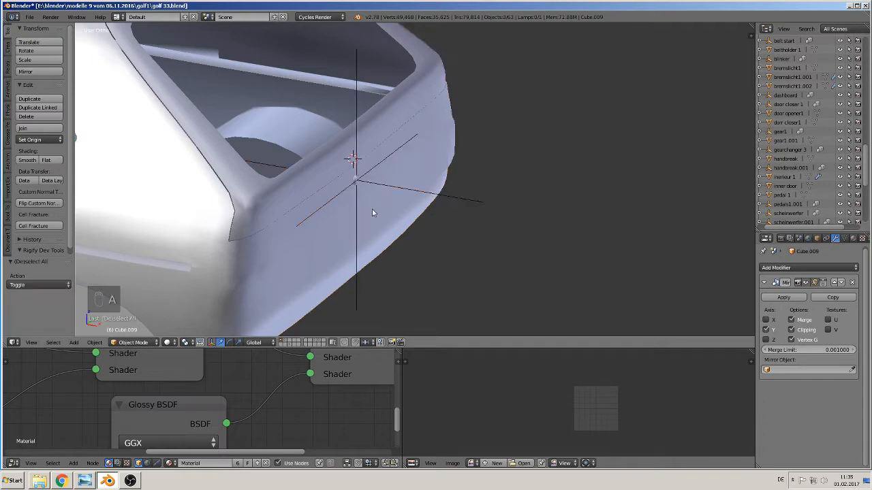
{"action": "scroll", "coordinate": [372, 209], "scroll_direction": "down", "scroll_amount": 8}
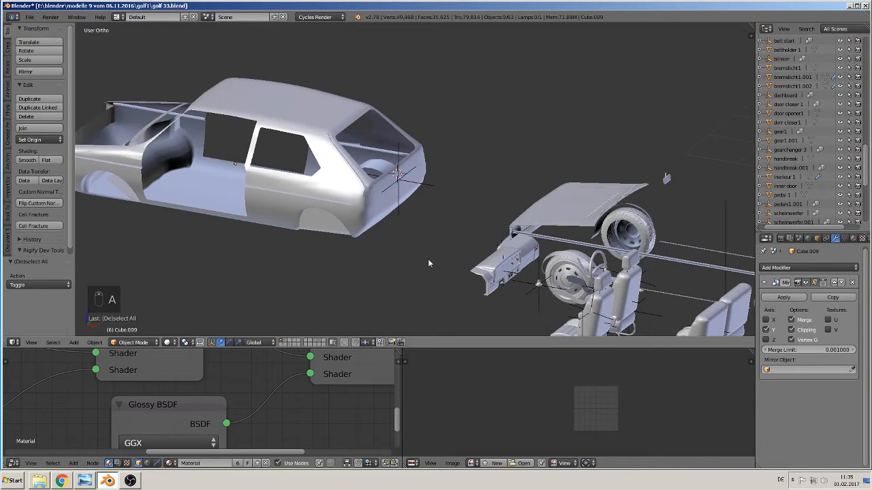
- Select the antenna near the dashboard and move it along X to about -21.64, level with the body's front fender
{"action": "middle_click_drag", "start_coordinate": [428, 262], "coordinate": [275, 180], "text": "shift"}
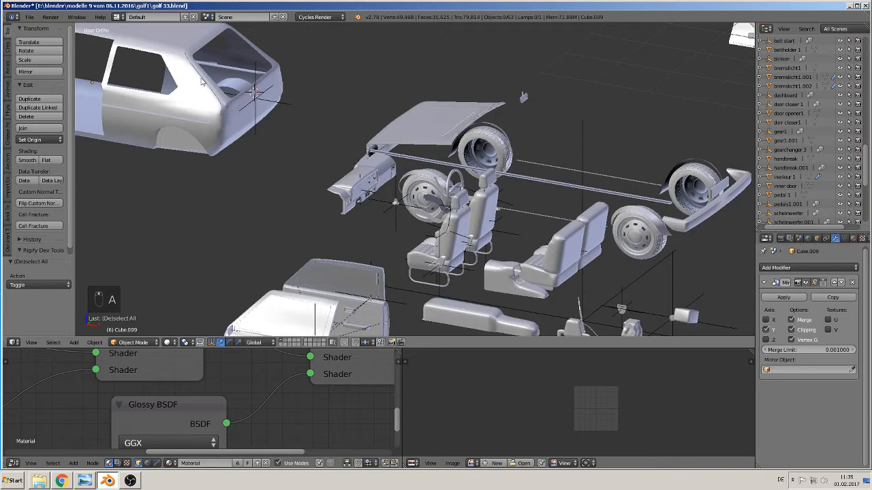
{"action": "scroll", "coordinate": [393, 247], "scroll_direction": "up", "scroll_amount": 2}
{"action": "right_click", "coordinate": [386, 215]}
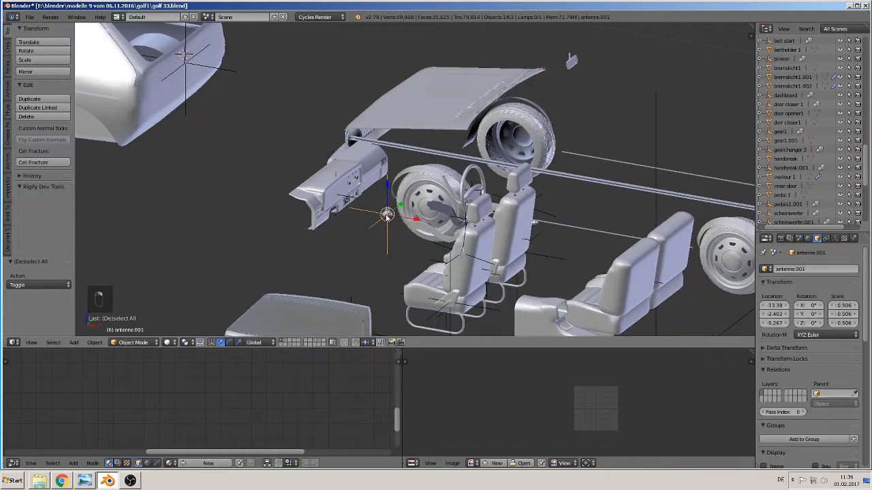
{"action": "scroll", "coordinate": [367, 261], "scroll_direction": "down", "scroll_amount": 2}
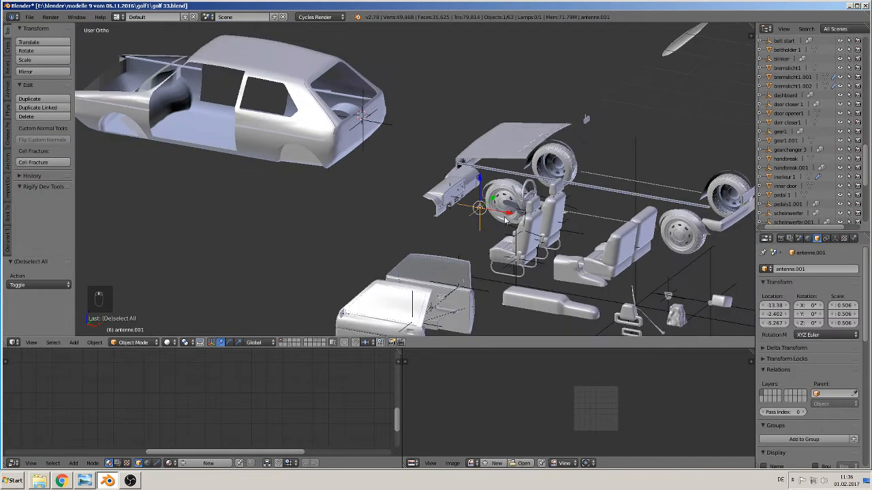
{"action": "left_click_drag", "start_coordinate": [506, 219], "coordinate": [363, 189]}
{"action": "left_click_drag", "start_coordinate": [143, 127], "coordinate": [143, 128]}
{"action": "middle_click_drag", "start_coordinate": [193, 172], "coordinate": [398, 270], "text": "shift"}
{"action": "scroll", "coordinate": [317, 249], "scroll_direction": "up", "scroll_amount": 5}
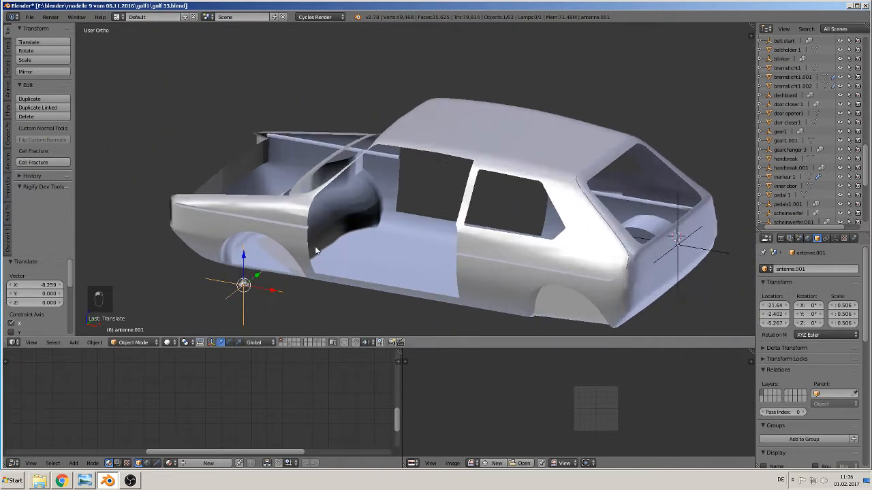
- Raise the antenna and shift it onto the fender below the windshield pillar, about X -21.40, Y -1.533, Z -4.466
{"action": "left_click_drag", "start_coordinate": [182, 324], "coordinate": [211, 192]}
{"action": "left_click_drag", "start_coordinate": [252, 241], "coordinate": [252, 239]}
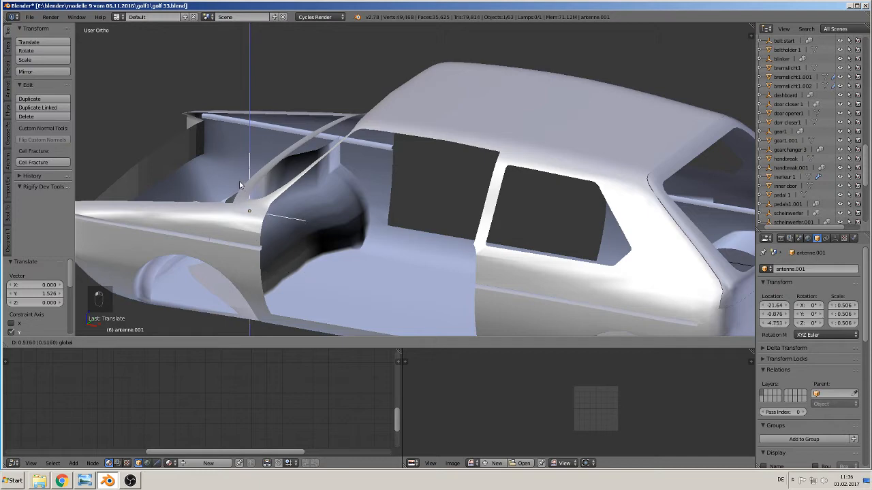
{"action": "left_click_drag", "start_coordinate": [234, 167], "coordinate": [226, 148]}
{"action": "middle_click_drag", "start_coordinate": [226, 148], "coordinate": [196, 201]}
{"action": "left_click_drag", "start_coordinate": [271, 168], "coordinate": [215, 231]}
{"action": "scroll", "coordinate": [233, 229], "scroll_direction": "up", "scroll_amount": 2}
{"action": "middle_click_drag", "start_coordinate": [233, 229], "coordinate": [307, 204]}
{"action": "middle_click_drag", "start_coordinate": [306, 205], "coordinate": [573, 191], "text": "shift"}
{"action": "scroll", "coordinate": [351, 216], "scroll_direction": "up", "scroll_amount": 4}
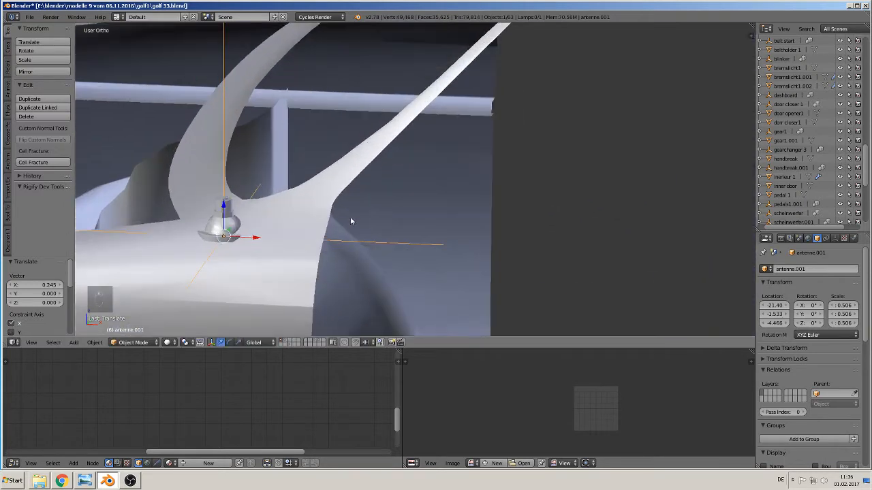
- Shift the antenna to about X -21.56, Y -1.581 on the fender and scale it down to about 0.235
{"action": "middle_click_drag", "start_coordinate": [292, 224], "coordinate": [418, 245], "text": "shift"}
{"action": "scroll", "coordinate": [447, 224], "scroll_direction": "up", "scroll_amount": 1}
{"action": "left_click_drag", "start_coordinate": [430, 241], "coordinate": [354, 260]}
{"action": "left_click_drag", "start_coordinate": [358, 222], "coordinate": [373, 262]}
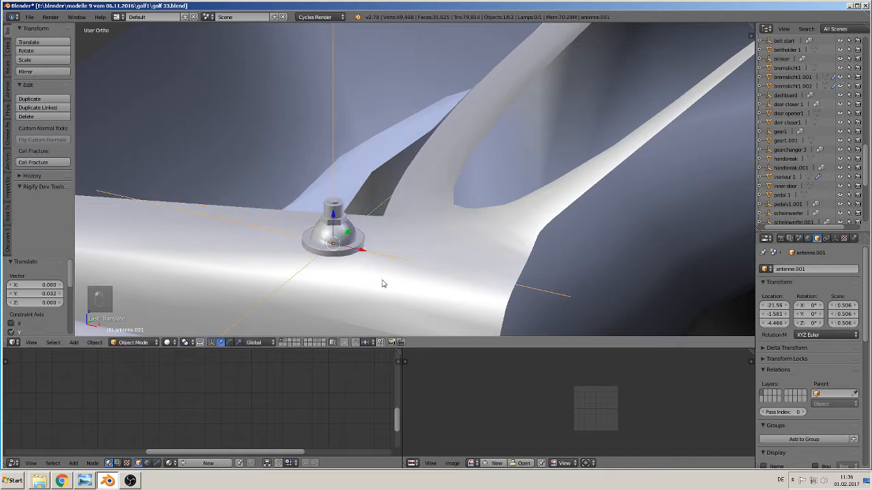
{"action": "key", "text": "s"}
{"action": "left_click", "coordinate": [358, 259]}
{"action": "middle_click_drag", "start_coordinate": [357, 259], "coordinate": [516, 261]}
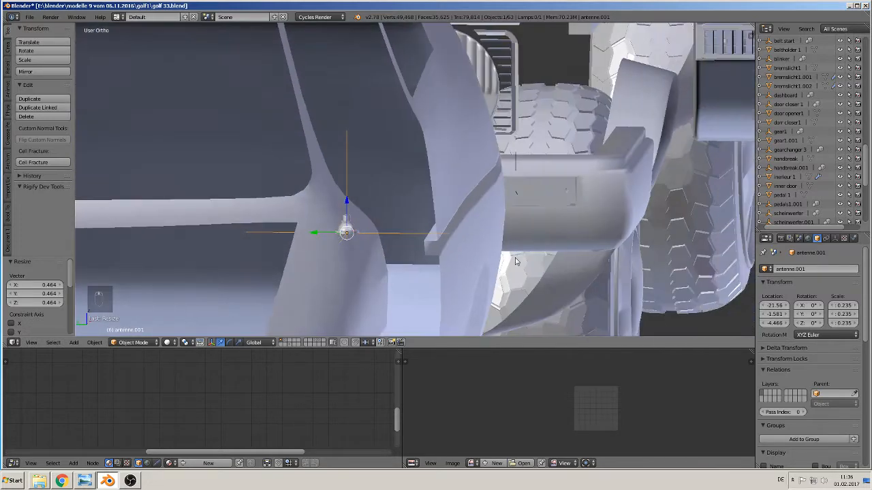
- Seat the antenna base on the fender at about X -21.58, Y -1.533, Z -4.469
{"action": "left_click_drag", "start_coordinate": [320, 231], "coordinate": [297, 233]}
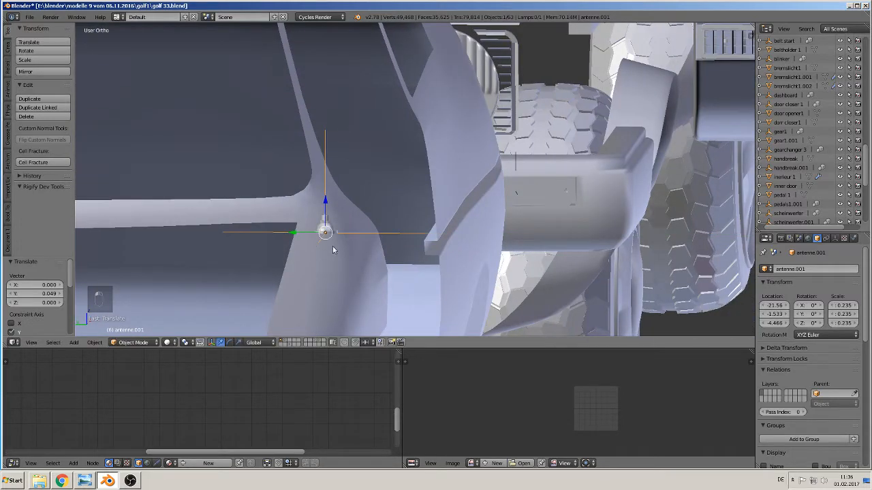
{"action": "middle_click_drag", "start_coordinate": [343, 254], "coordinate": [244, 270]}
{"action": "left_click_drag", "start_coordinate": [296, 275], "coordinate": [275, 276]}
{"action": "middle_click_drag", "start_coordinate": [310, 273], "coordinate": [442, 230], "text": "shift"}
{"action": "scroll", "coordinate": [391, 240], "scroll_direction": "up", "scroll_amount": 4}
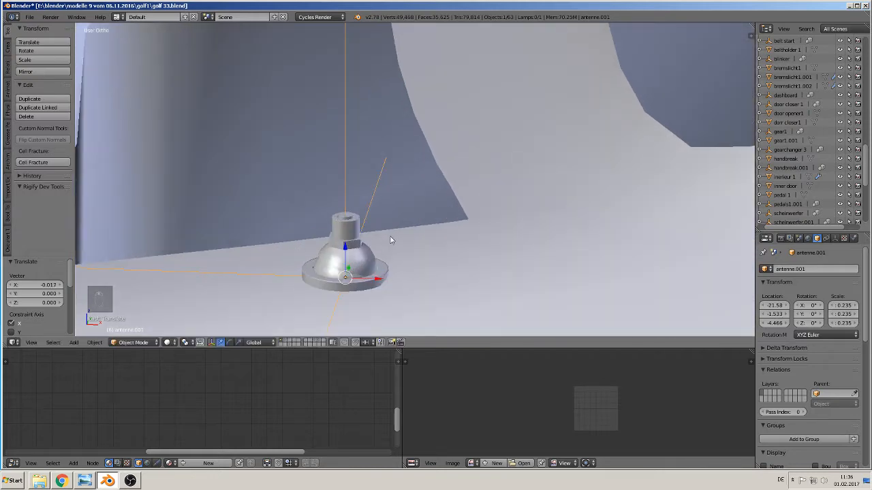
{"action": "middle_click_drag", "start_coordinate": [346, 276], "coordinate": [342, 271]}
{"action": "left_click_drag", "start_coordinate": [331, 266], "coordinate": [327, 273]}
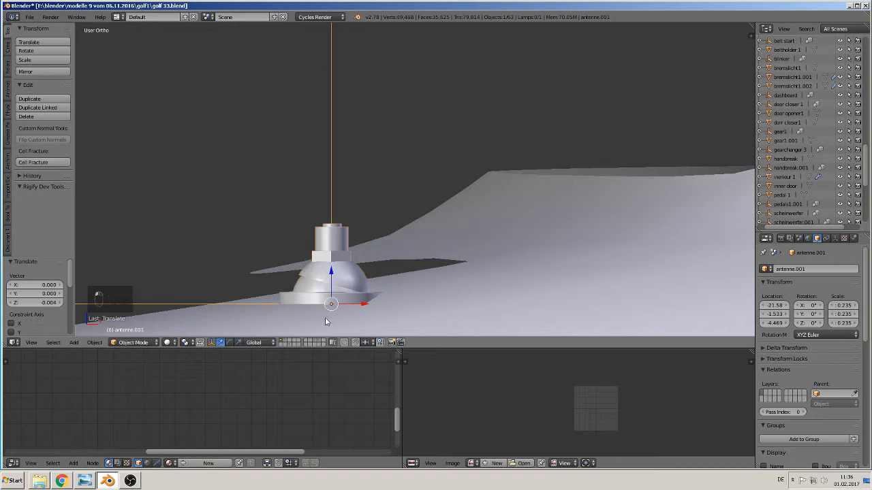
- Tilt the antenna to follow the fender's slope, about 7° in X and -6.2° in Y, nudge its position, and deselect it
{"action": "key", "text": "r"}
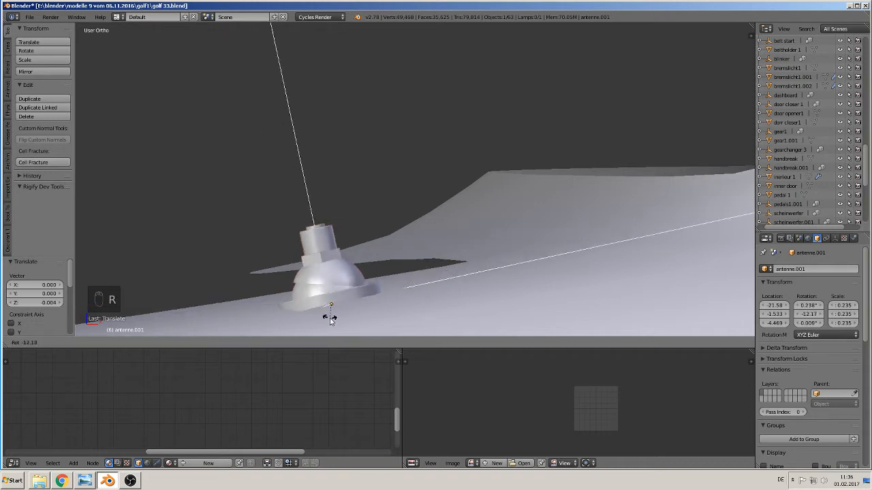
{"action": "left_click", "coordinate": [329, 320]}
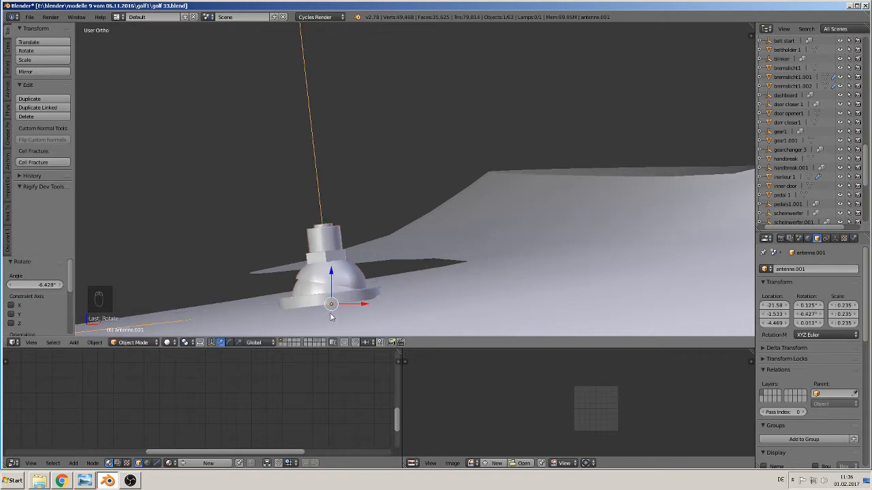
{"action": "middle_click_drag", "start_coordinate": [331, 318], "coordinate": [434, 314]}
{"action": "key", "text": "r"}
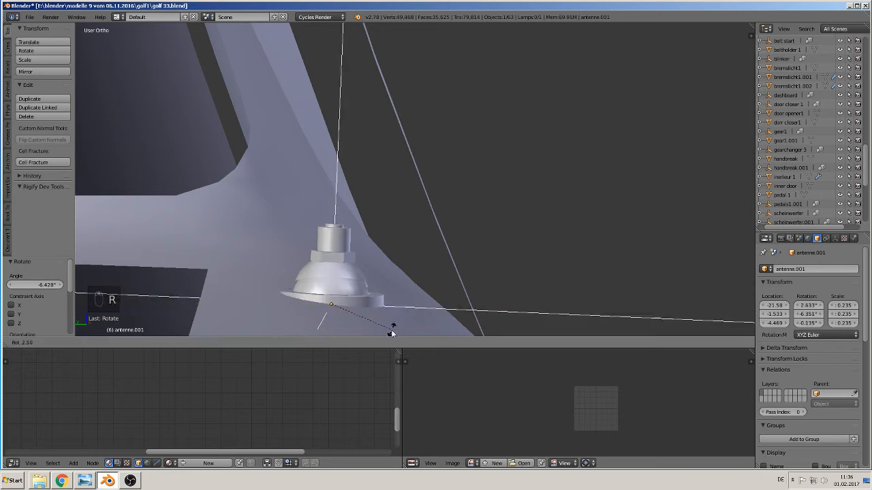
{"action": "left_click", "coordinate": [390, 331]}
{"action": "left_click_drag", "start_coordinate": [309, 304], "coordinate": [288, 272]}
{"action": "key", "text": "r"}
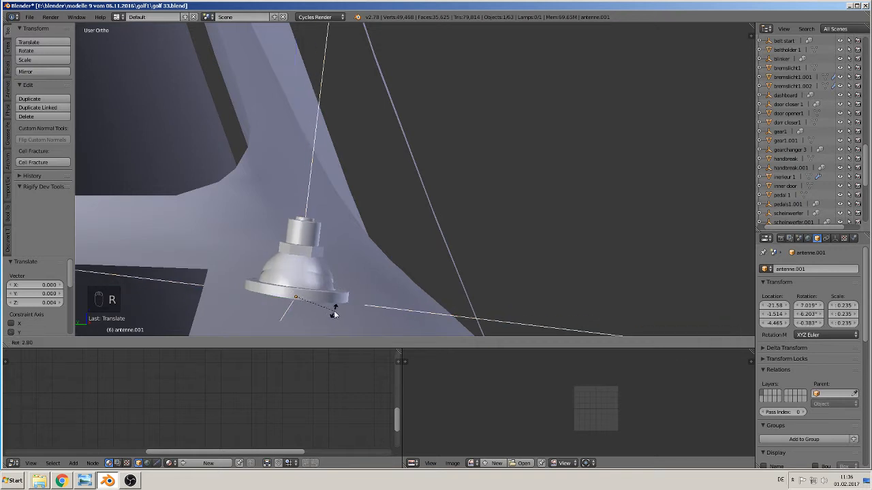
{"action": "left_click", "coordinate": [334, 314]}
{"action": "scroll", "coordinate": [334, 311], "scroll_direction": "down", "scroll_amount": 3}
{"action": "key", "text": "a"}
- Reselect the antenna and rotate it by about -5.7° in the front view so its rod stands nearly upright
{"action": "scroll", "coordinate": [334, 306], "scroll_direction": "down", "scroll_amount": 3}
{"action": "middle_click_drag", "start_coordinate": [334, 303], "coordinate": [310, 310]}
{"action": "key", "text": "Tab"}
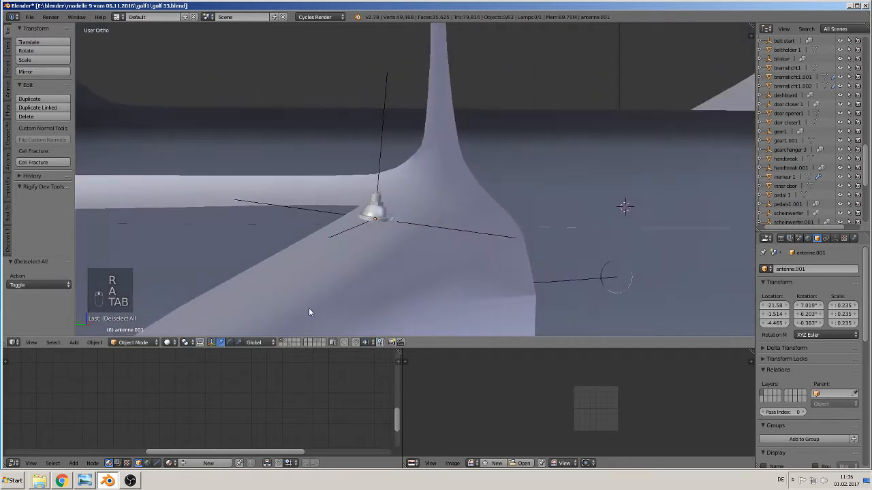
{"action": "scroll", "coordinate": [313, 305], "scroll_direction": "down", "scroll_amount": 3}
{"action": "right_click", "coordinate": [390, 198]}
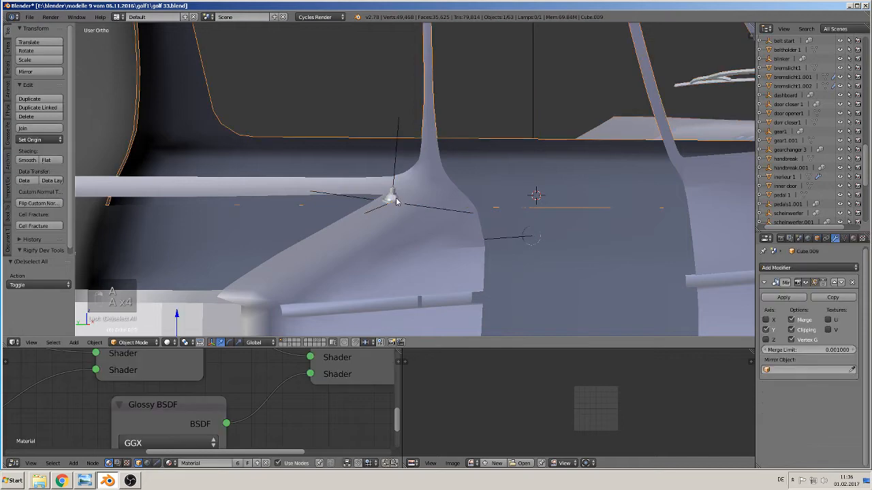
{"action": "right_click", "coordinate": [387, 197]}
{"action": "middle_click_drag", "start_coordinate": [426, 253], "coordinate": [395, 258]}
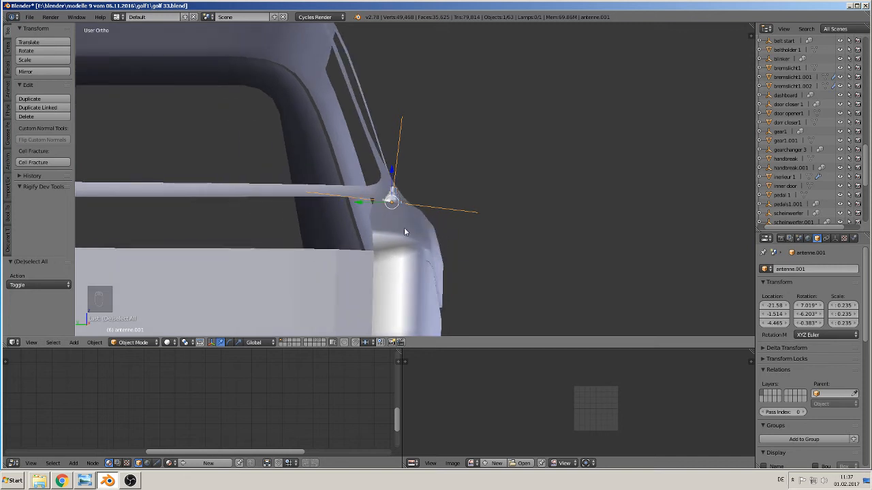
{"action": "key", "text": "r"}
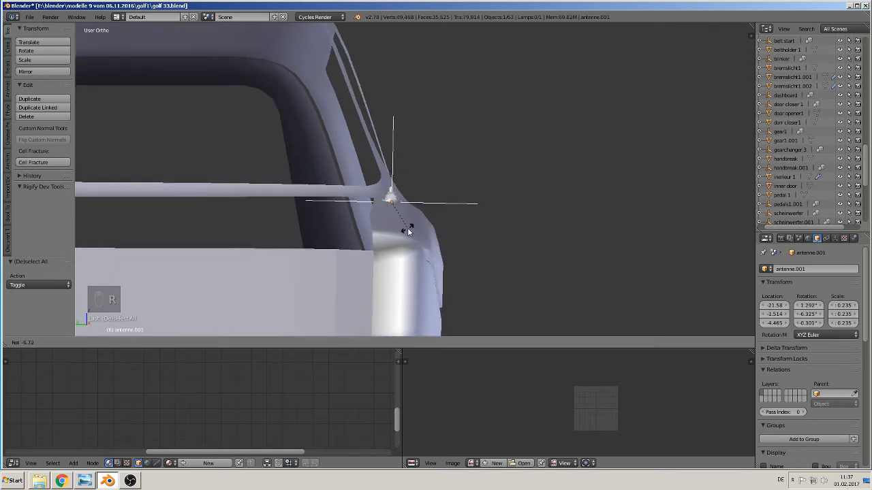
{"action": "left_click", "coordinate": [408, 229]}
{"action": "middle_click_drag", "start_coordinate": [407, 228], "coordinate": [263, 271]}
{"action": "scroll", "coordinate": [333, 263], "scroll_direction": "down", "scroll_amount": 2}
{"action": "key", "text": "Tab"}
{"action": "key", "text": "Tab"}
{"action": "scroll", "coordinate": [415, 239], "scroll_direction": "down", "scroll_amount": 6}
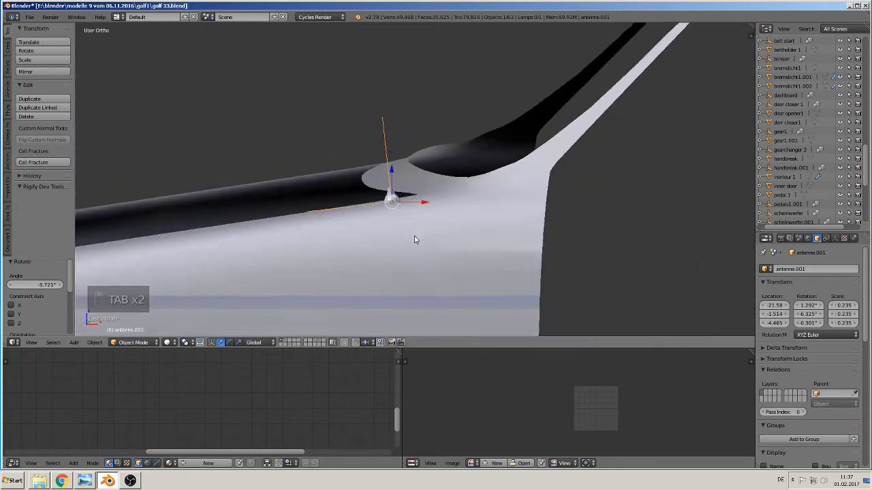
- Deselect all objects and bring the whole scene of car parts into view
{"action": "middle_click_drag", "start_coordinate": [417, 245], "coordinate": [256, 166]}
{"action": "key", "text": "a"}
{"action": "key", "text": "a"}
{"action": "key", "text": "a"}
{"action": "scroll", "coordinate": [461, 263], "scroll_direction": "down", "scroll_amount": 4}
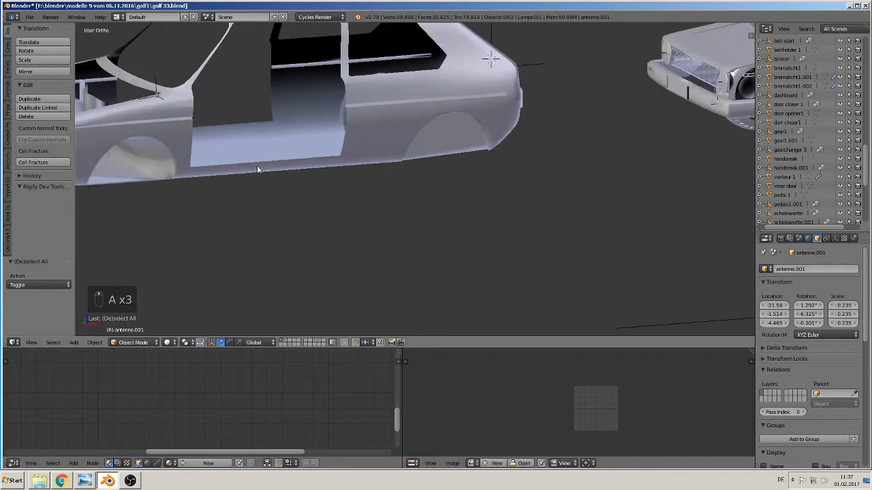
{"action": "scroll", "coordinate": [340, 143], "scroll_direction": "down", "scroll_amount": 4}
{"action": "scroll", "coordinate": [382, 131], "scroll_direction": "down", "scroll_amount": 3}
{"action": "middle_click_drag", "start_coordinate": [371, 170], "coordinate": [279, 195], "text": "shift"}
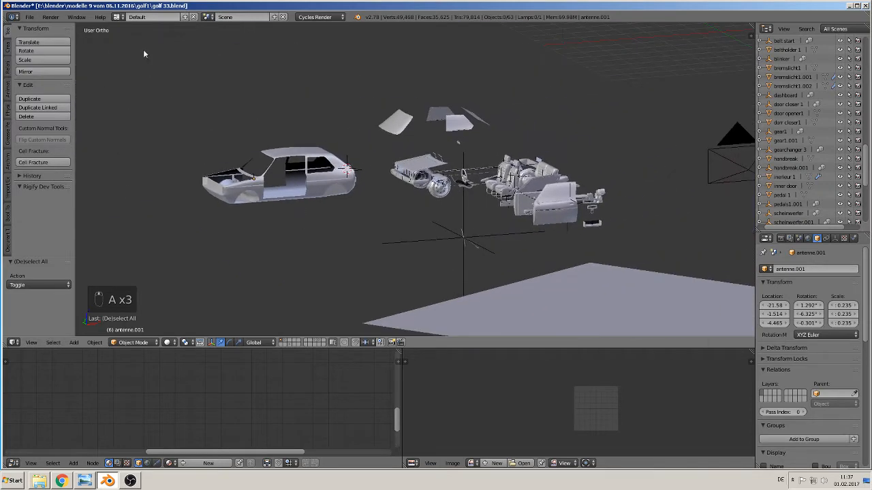
- Save the Golf 1 project file under its current name
{"action": "left_click", "coordinate": [30, 16]}
{"action": "left_click", "coordinate": [57, 87]}
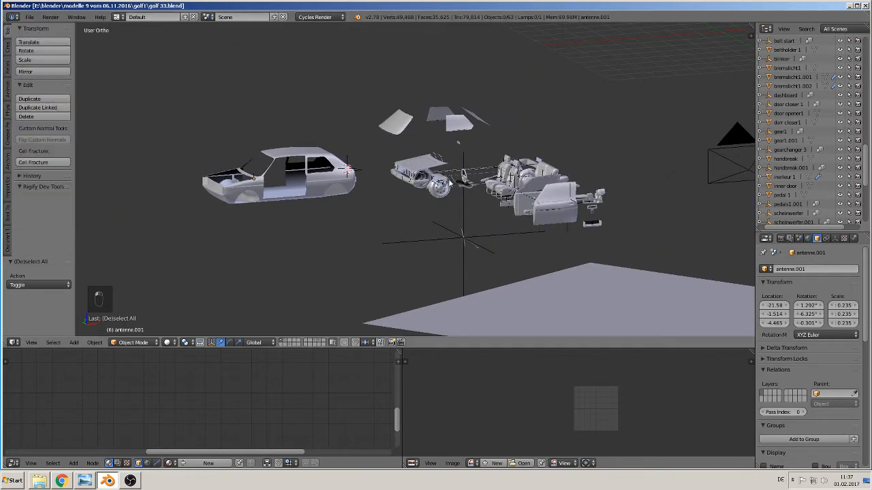
{"action": "scroll", "coordinate": [449, 183], "scroll_direction": "up", "scroll_amount": 6}
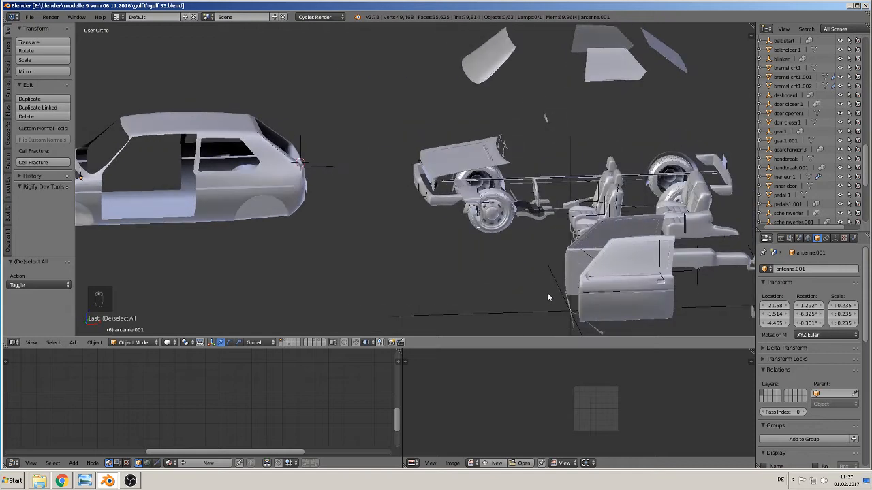
- Raise the back window wiper to about Z -4.263 and bring it to the car body's rear at about X -17.51
{"action": "scroll", "coordinate": [548, 297], "scroll_direction": "down", "scroll_amount": 3}
{"action": "right_click", "coordinate": [508, 267]}
{"action": "middle_click_drag", "start_coordinate": [509, 267], "coordinate": [455, 257]}
{"action": "key", "text": "KP_1"}
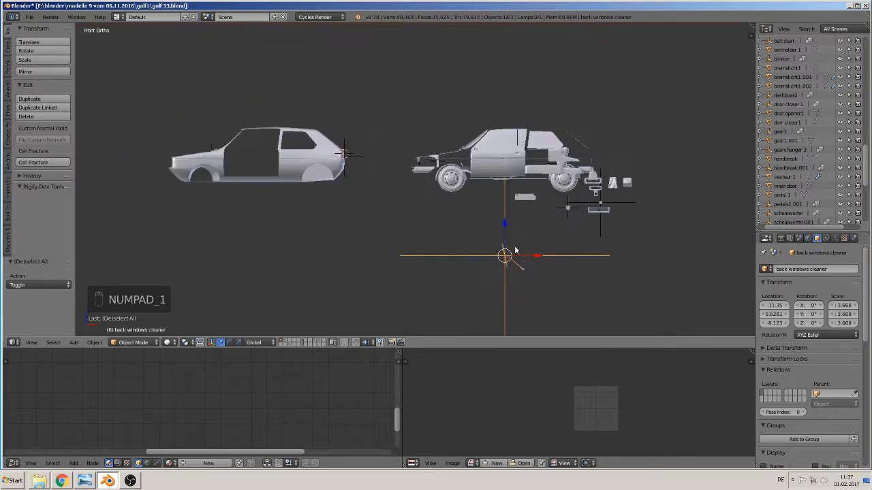
{"action": "left_click_drag", "start_coordinate": [504, 240], "coordinate": [505, 124]}
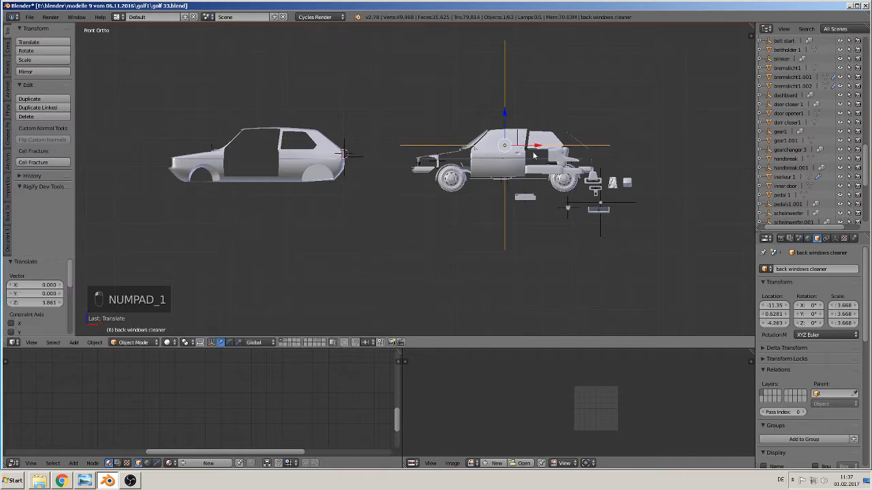
{"action": "left_click_drag", "start_coordinate": [534, 150], "coordinate": [357, 125]}
- Move the wiper over to the detached rear window pane at about X -9.208, Y 5.826
{"action": "middle_click_drag", "start_coordinate": [357, 125], "coordinate": [250, 184]}
{"action": "scroll", "coordinate": [263, 172], "scroll_direction": "up", "scroll_amount": 2}
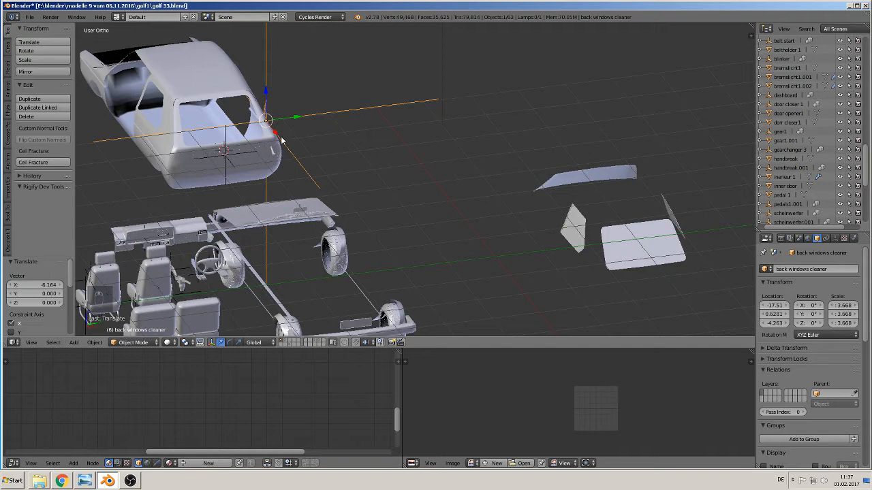
{"action": "left_click_drag", "start_coordinate": [280, 138], "coordinate": [469, 251]}
{"action": "left_click_drag", "start_coordinate": [409, 276], "coordinate": [657, 249]}
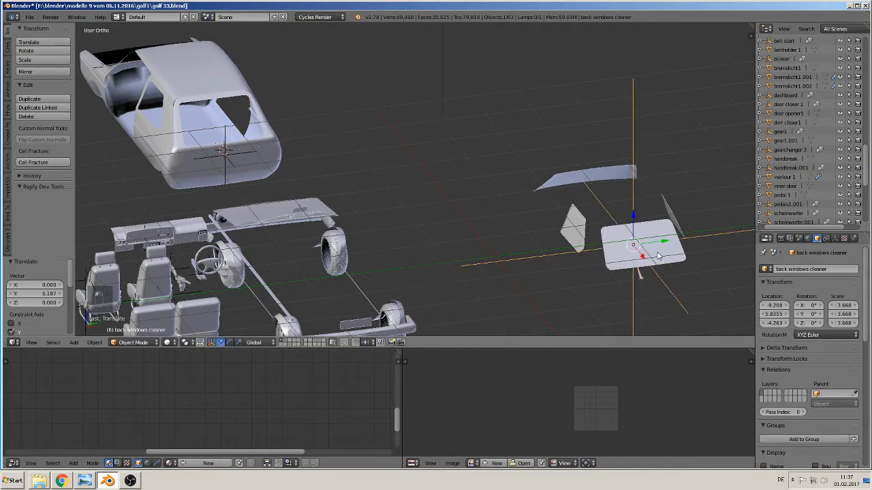
- Move the wiper to the body's rear window opening at about X -17.61, Y -1.112
{"action": "middle_click_drag", "start_coordinate": [658, 249], "coordinate": [640, 242]}
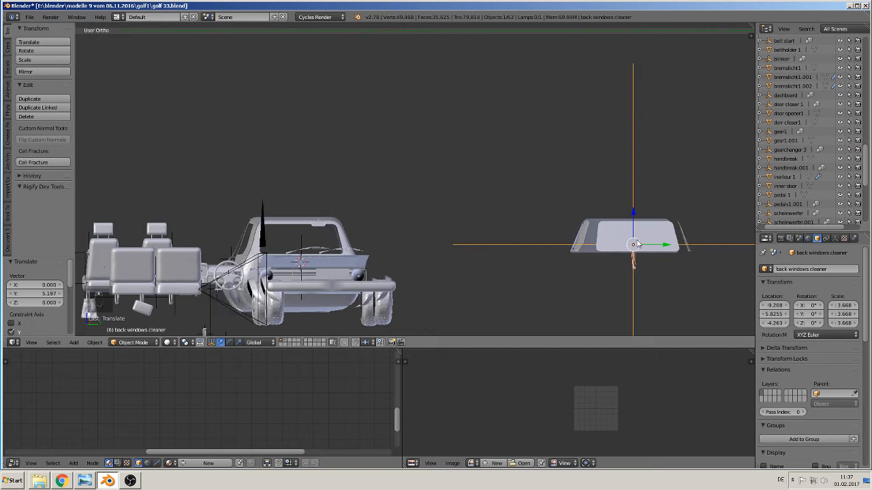
{"action": "left_click_drag", "start_coordinate": [641, 245], "coordinate": [296, 245]}
{"action": "middle_click_drag", "start_coordinate": [296, 245], "coordinate": [306, 265]}
{"action": "scroll", "coordinate": [283, 267], "scroll_direction": "up", "scroll_amount": 2}
{"action": "left_click_drag", "start_coordinate": [224, 287], "coordinate": [489, 79]}
{"action": "key", "text": "KP_Decimal"}
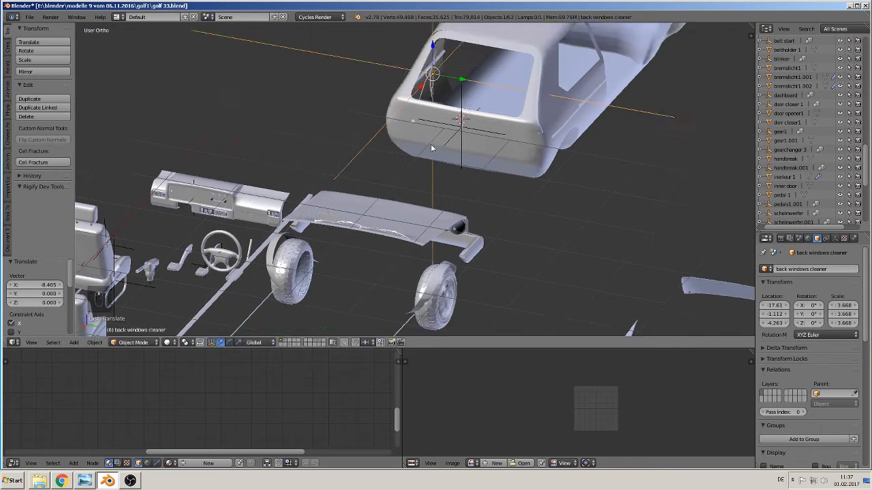
- Rotate the wiper 90° around the Z axis
{"action": "key", "text": "r"}
{"action": "key", "text": "z"}
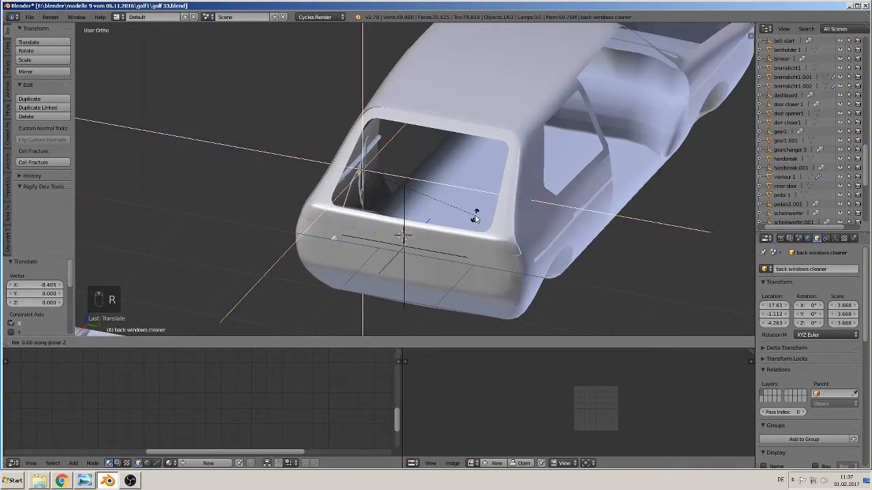
{"action": "key", "text": "9"}
{"action": "key", "text": "0"}
{"action": "key", "text": "Return"}
- Pull the wiper out behind the tailgate to about X -16.98 and raise it to about Z -4.064
{"action": "middle_click_drag", "start_coordinate": [474, 217], "coordinate": [367, 174]}
{"action": "key", "text": "g"}
{"action": "key", "text": "x"}
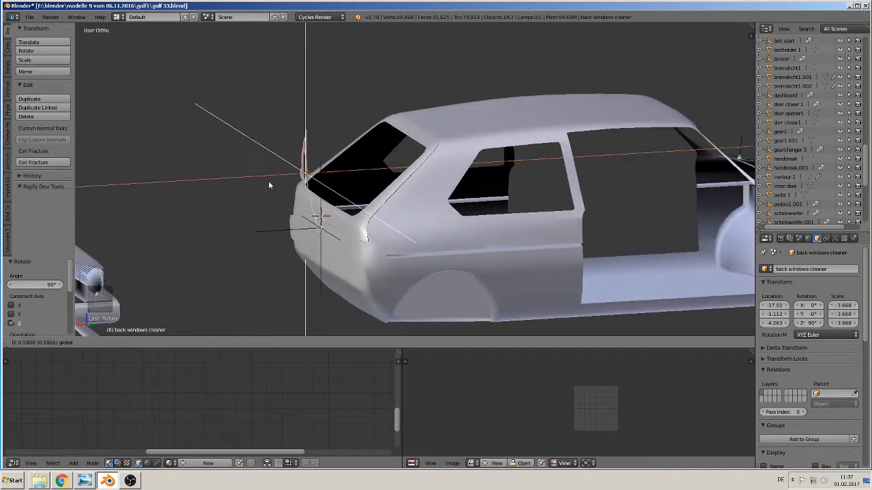
{"action": "left_click", "coordinate": [264, 178]}
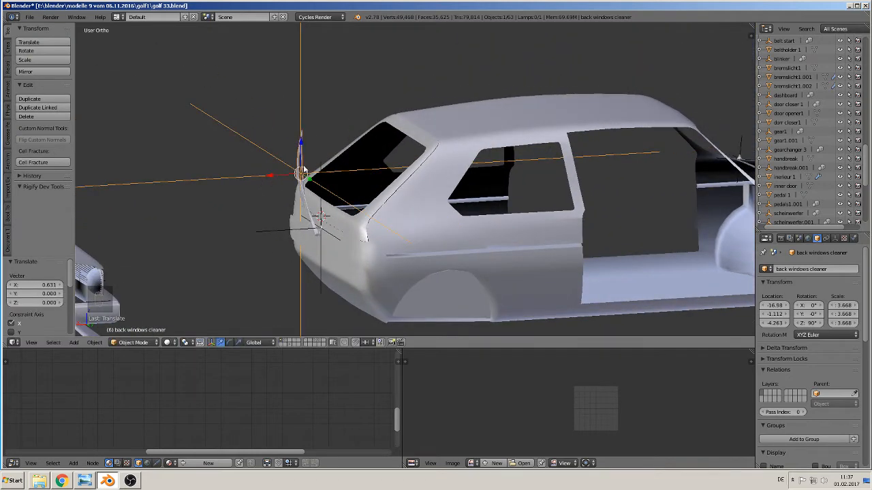
{"action": "key", "text": "g"}
{"action": "key", "text": "z"}
{"action": "left_click", "coordinate": [307, 133]}
- Scale the wiper down to about 2.974, lower it to Z -4.141, and shift it sideways to Y -0.961
{"action": "middle_click_drag", "start_coordinate": [307, 133], "coordinate": [476, 236]}
{"action": "scroll", "coordinate": [405, 233], "scroll_direction": "up", "scroll_amount": 5}
{"action": "key", "text": "s"}
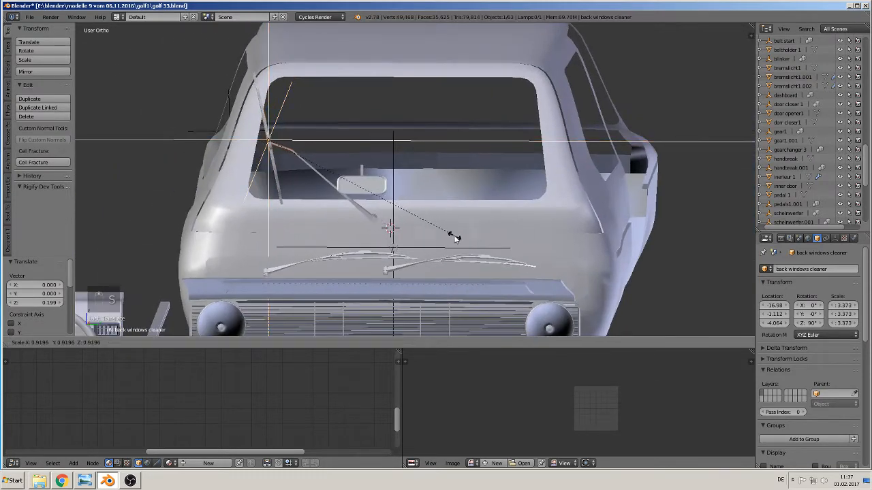
{"action": "left_click", "coordinate": [429, 231]}
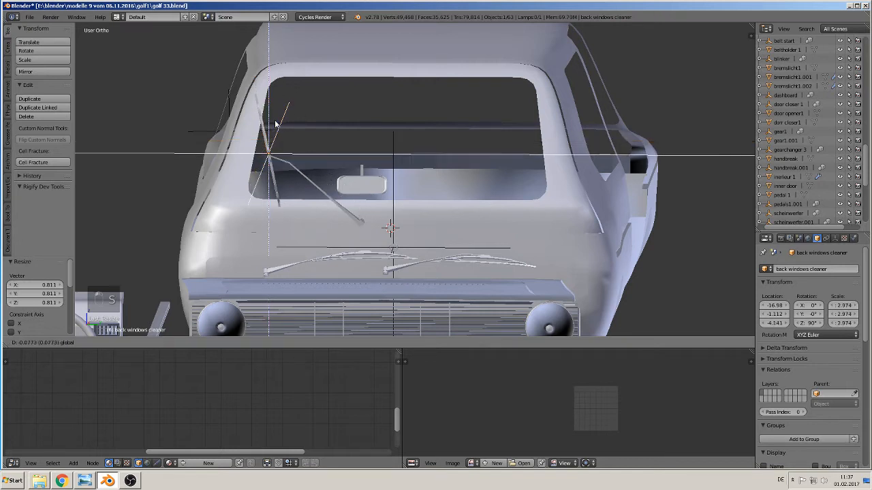
{"action": "left_click_drag", "start_coordinate": [271, 111], "coordinate": [322, 157]}
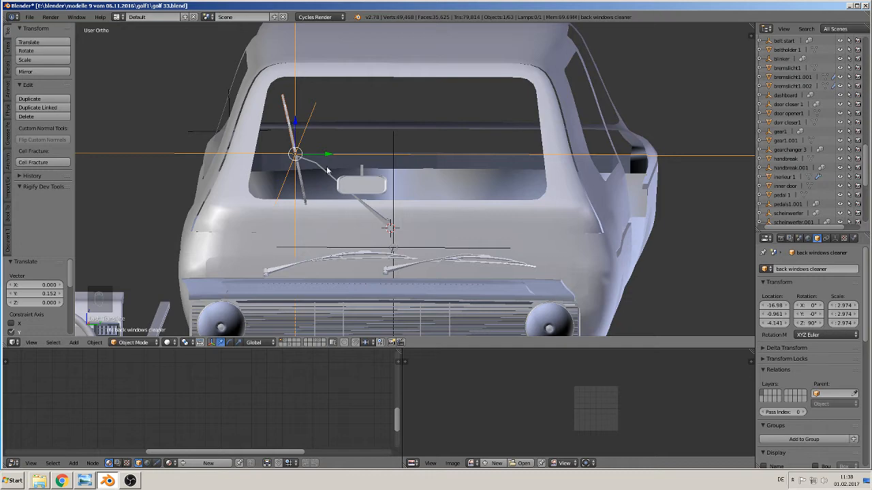
- Rotate the wiper by about 5.6° as seen from behind the car
{"action": "middle_click_drag", "start_coordinate": [380, 238], "coordinate": [405, 249]}
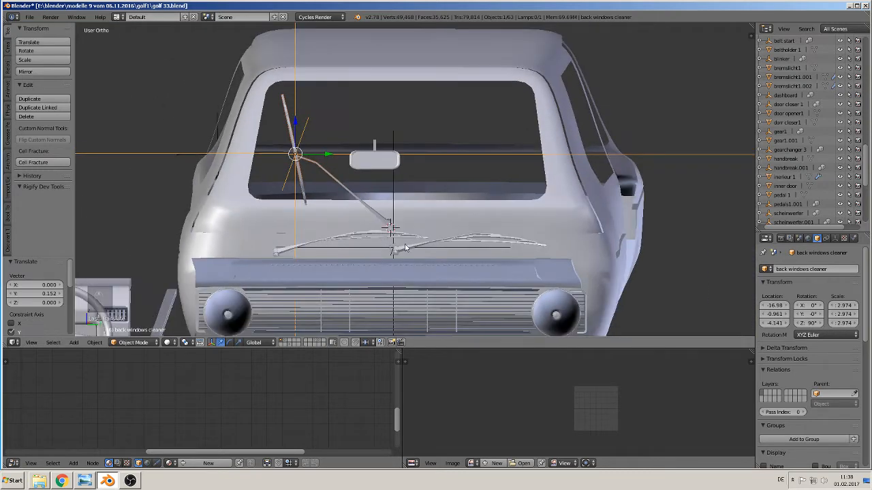
{"action": "key", "text": "r"}
{"action": "left_click", "coordinate": [397, 259]}
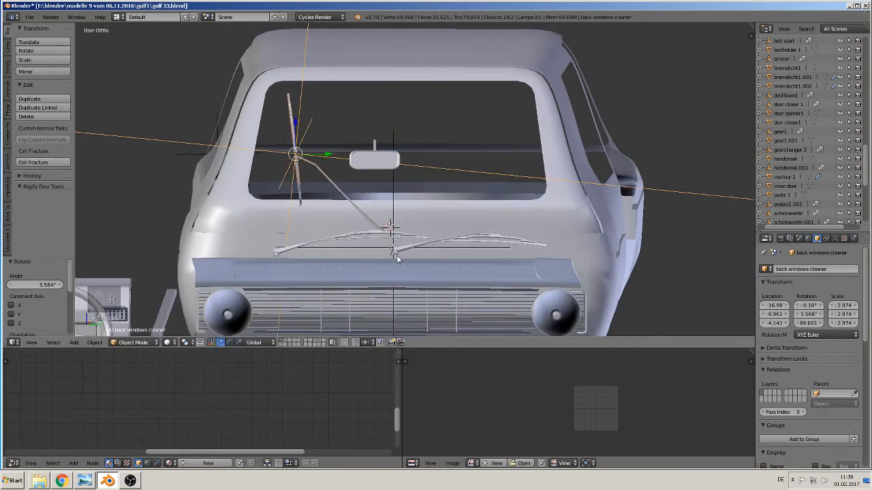
- Reduce the wiper's scale to about 2.544 and reposition it at about Y -0.845, Z -4.085
{"action": "left_click_drag", "start_coordinate": [307, 131], "coordinate": [304, 116]}
{"action": "key", "text": "s"}
{"action": "left_click", "coordinate": [411, 213]}
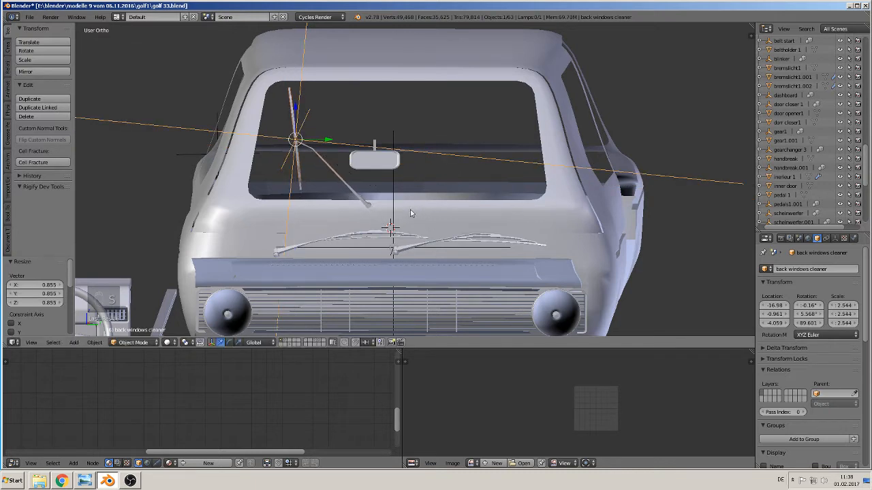
{"action": "left_click_drag", "start_coordinate": [295, 113], "coordinate": [296, 116]}
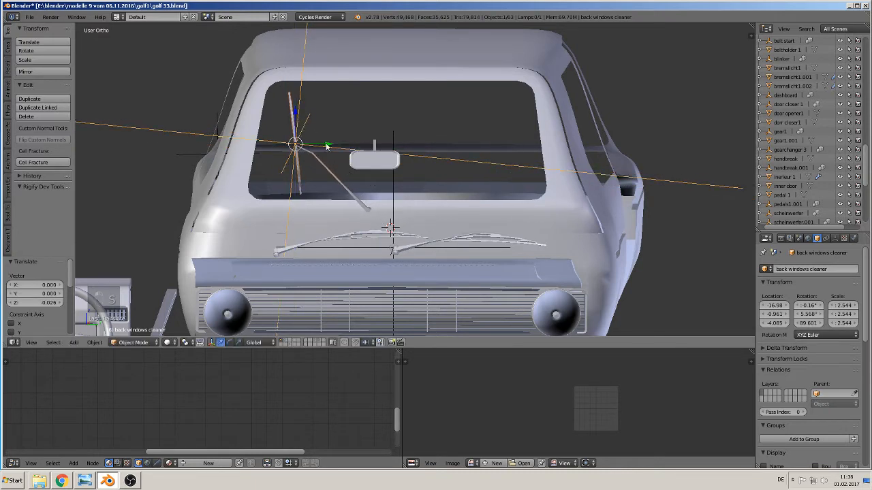
{"action": "left_click_drag", "start_coordinate": [326, 143], "coordinate": [348, 156]}
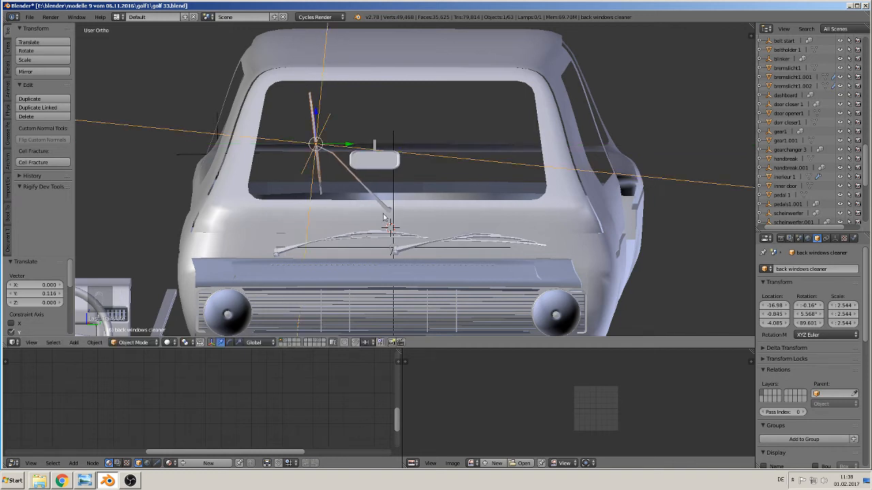
- Enlarge the wiper slightly to a scale of about 2.645 and raise it to about Z -4.065
{"action": "scroll", "coordinate": [384, 218], "scroll_direction": "up", "scroll_amount": 1}
{"action": "key", "text": "s"}
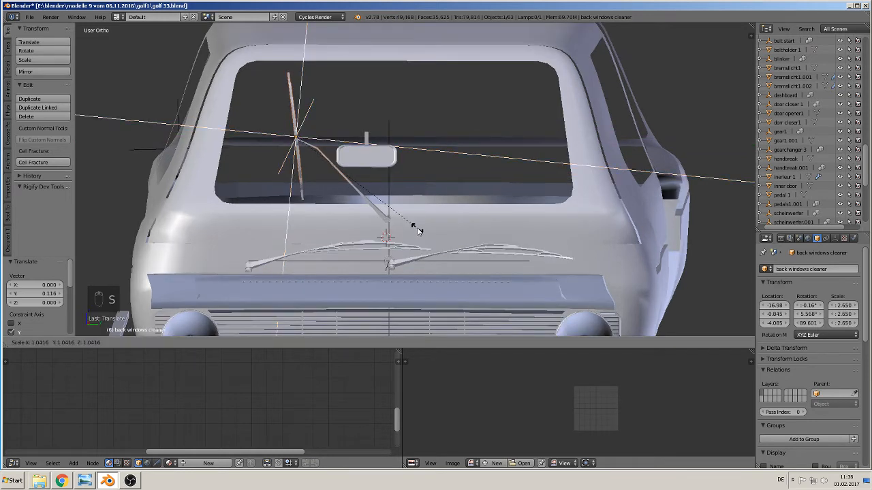
{"action": "left_click", "coordinate": [412, 229]}
{"action": "left_click_drag", "start_coordinate": [298, 109], "coordinate": [296, 102]}
- Tilt the wiper by about -46.5° in side view to follow the rear window's slope
{"action": "middle_click_drag", "start_coordinate": [391, 193], "coordinate": [502, 188]}
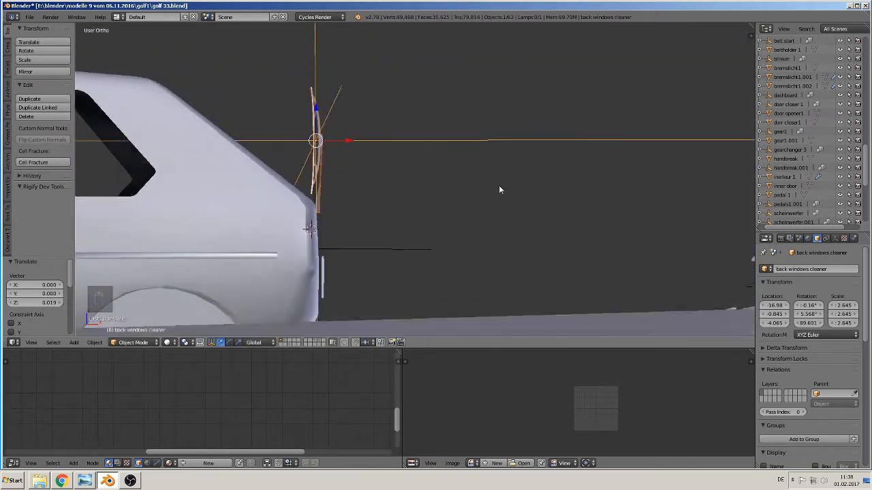
{"action": "key", "text": "r"}
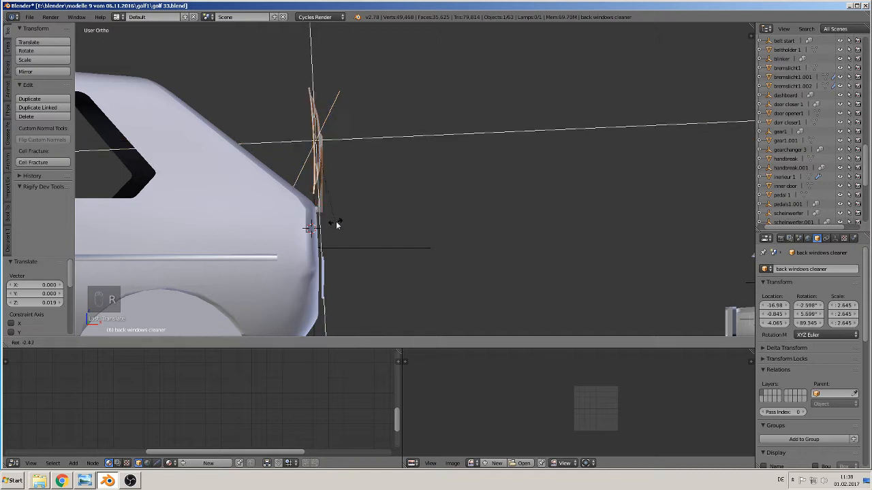
{"action": "left_click", "coordinate": [380, 181]}
- Move the wiper onto the rear window slope at about X -17.38, Z -4.094, and tilt it about -3.9° more
{"action": "key", "text": "g"}
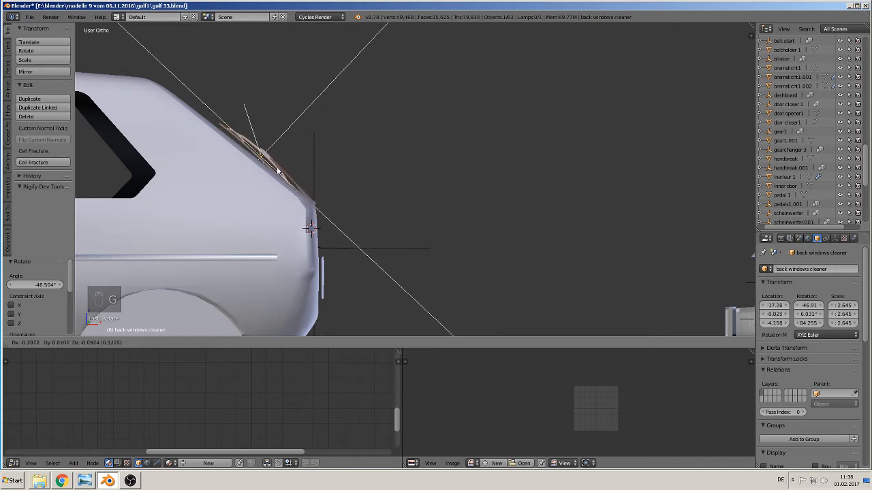
{"action": "left_click", "coordinate": [262, 161]}
{"action": "key", "text": "r"}
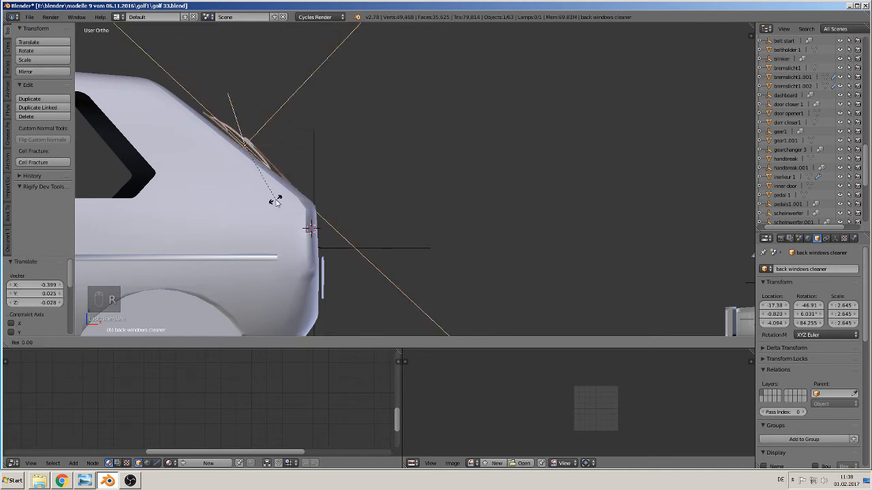
{"action": "left_click", "coordinate": [279, 201]}
- Enlarge the wiper in stages to a scale of about 3.798 so its arm extends below the window opening
{"action": "middle_click_drag", "start_coordinate": [279, 201], "coordinate": [314, 247]}
{"action": "key", "text": "s"}
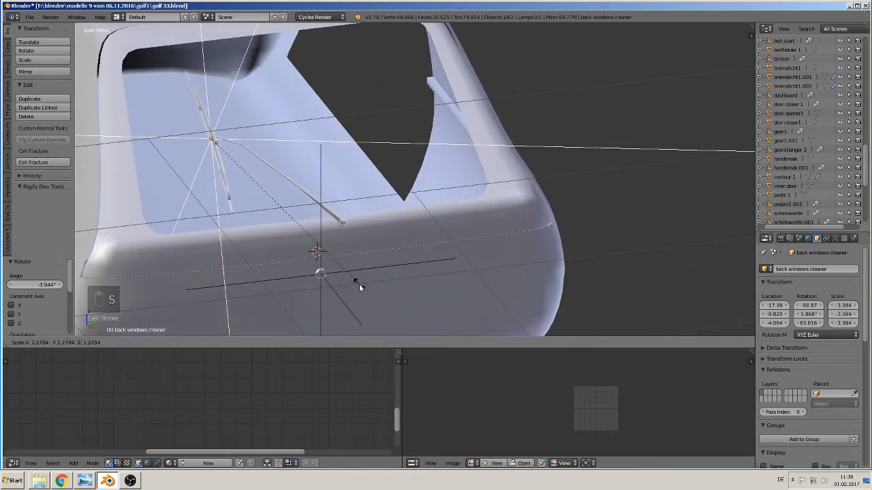
{"action": "left_click", "coordinate": [360, 287]}
{"action": "key", "text": "s"}
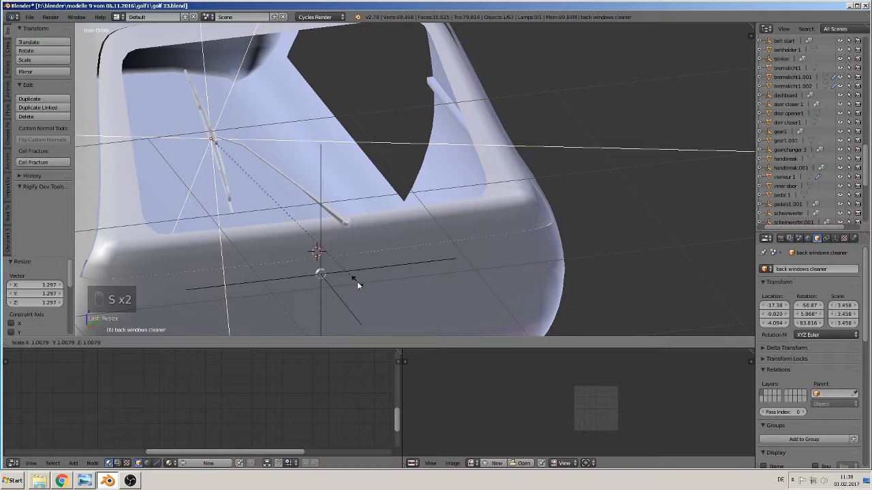
{"action": "left_click", "coordinate": [359, 285]}
{"action": "middle_click_drag", "start_coordinate": [360, 288], "coordinate": [327, 271]}
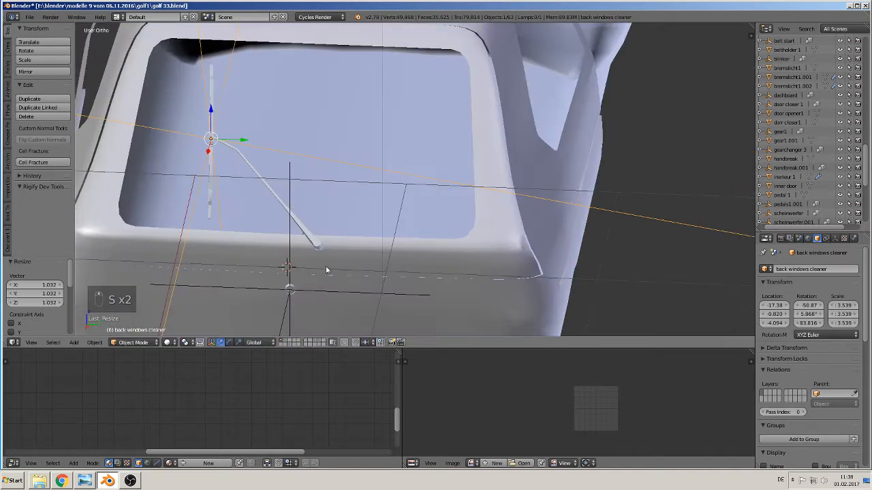
{"action": "key", "text": "s"}
{"action": "left_click", "coordinate": [331, 286]}
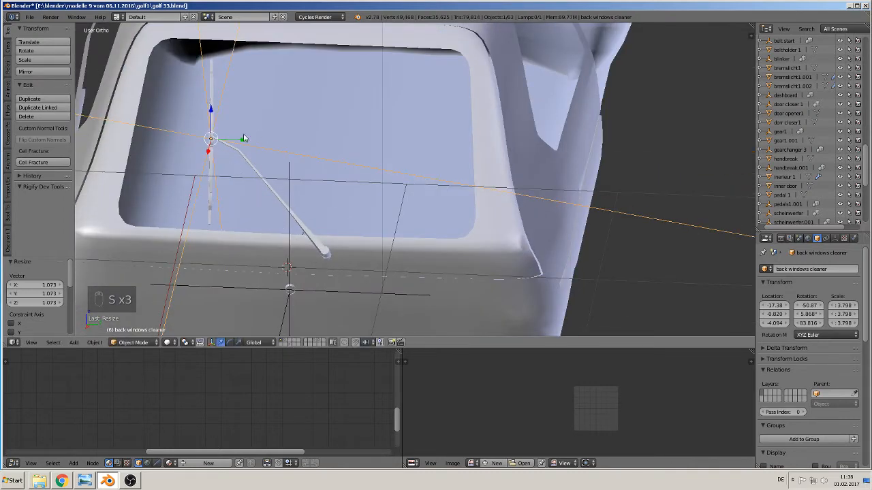
- Shift the wiper sideways to about Y -0.966, reduce its scale to about 3.464, and deselect it
{"action": "left_click_drag", "start_coordinate": [245, 140], "coordinate": [209, 139]}
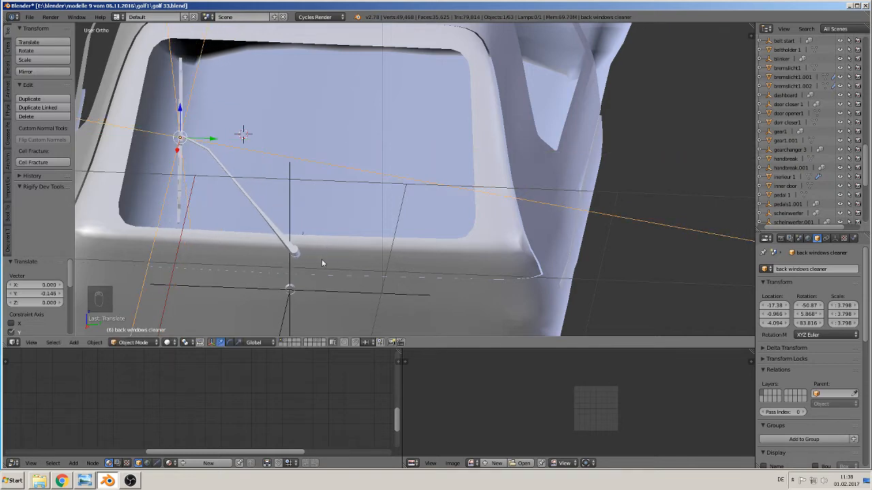
{"action": "middle_click_drag", "start_coordinate": [322, 263], "coordinate": [444, 242]}
{"action": "key", "text": "s"}
{"action": "left_click", "coordinate": [375, 227]}
{"action": "key", "text": "a"}
- Save the project with the rear wiper in place
{"action": "scroll", "coordinate": [407, 245], "scroll_direction": "down", "scroll_amount": 2}
{"action": "scroll", "coordinate": [443, 242], "scroll_direction": "down", "scroll_amount": 2}
{"action": "left_click", "coordinate": [29, 16]}
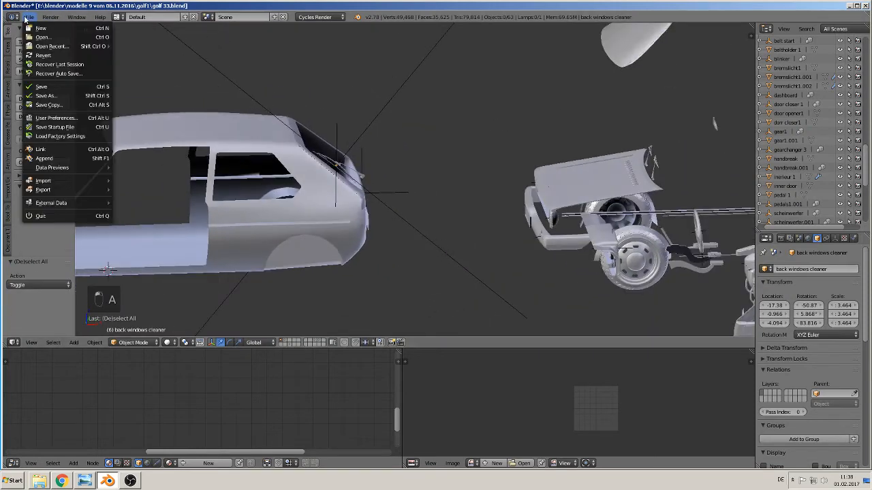
{"action": "left_click", "coordinate": [41, 90]}
- Move the upper tunnel part, tunnel 2, along Y to about -6.911 so it lines up with the long tunnel piece
{"action": "scroll", "coordinate": [556, 209], "scroll_direction": "down", "scroll_amount": 3}
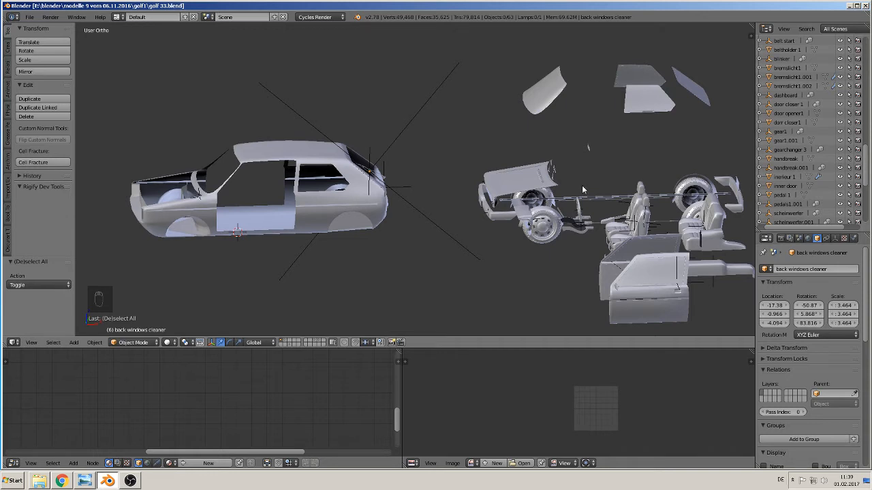
{"action": "right_click", "coordinate": [595, 152]}
{"action": "middle_click_drag", "start_coordinate": [600, 163], "coordinate": [429, 208]}
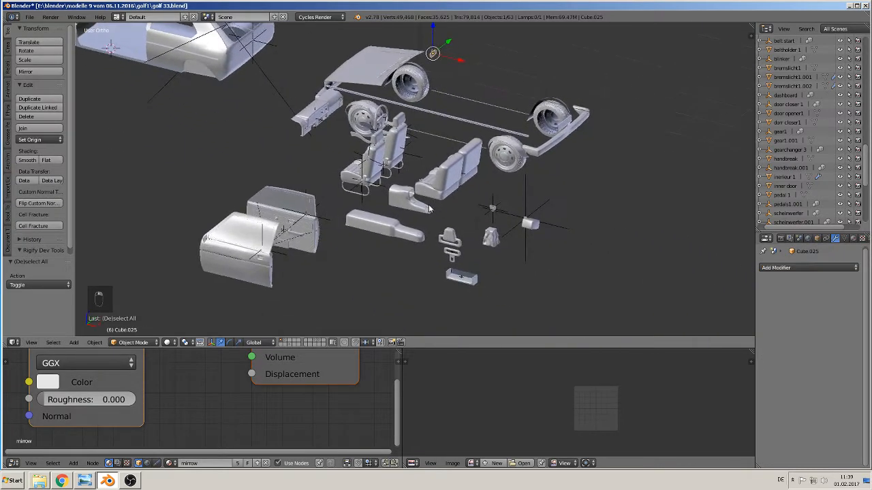
{"action": "scroll", "coordinate": [462, 251], "scroll_direction": "up", "scroll_amount": 2}
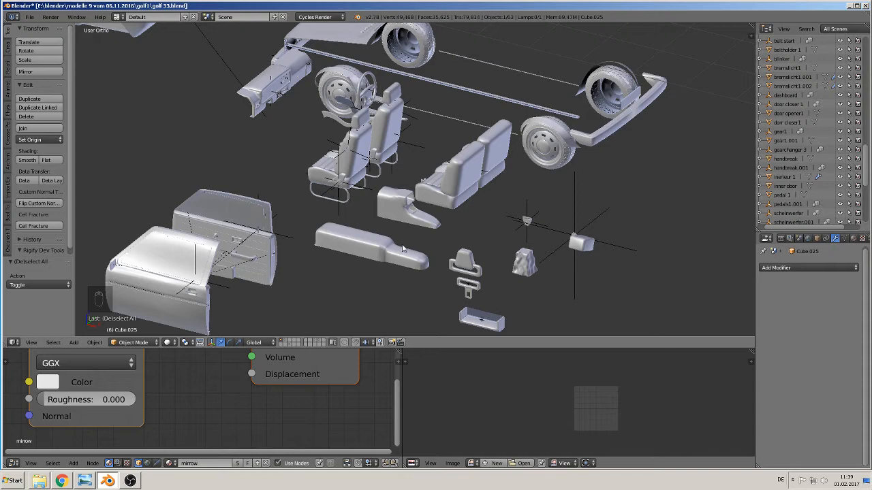
{"action": "middle_click_drag", "start_coordinate": [422, 258], "coordinate": [368, 192], "text": "shift"}
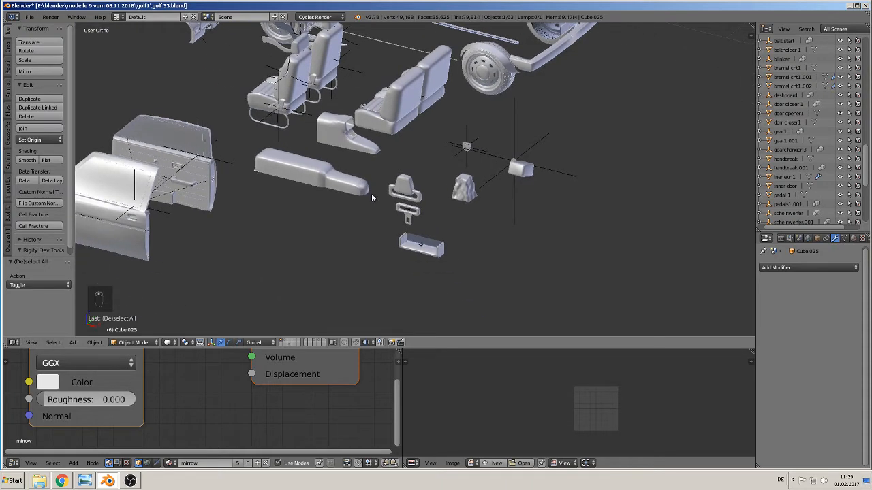
{"action": "scroll", "coordinate": [344, 170], "scroll_direction": "up", "scroll_amount": 3}
{"action": "right_click", "coordinate": [296, 128]}
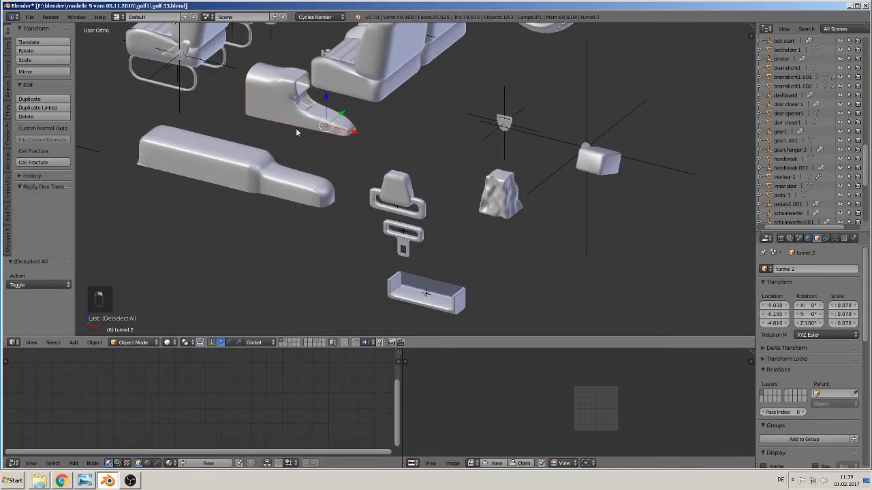
{"action": "middle_click_drag", "start_coordinate": [295, 128], "coordinate": [376, 135]}
{"action": "key", "text": "g"}
{"action": "key", "text": "y"}
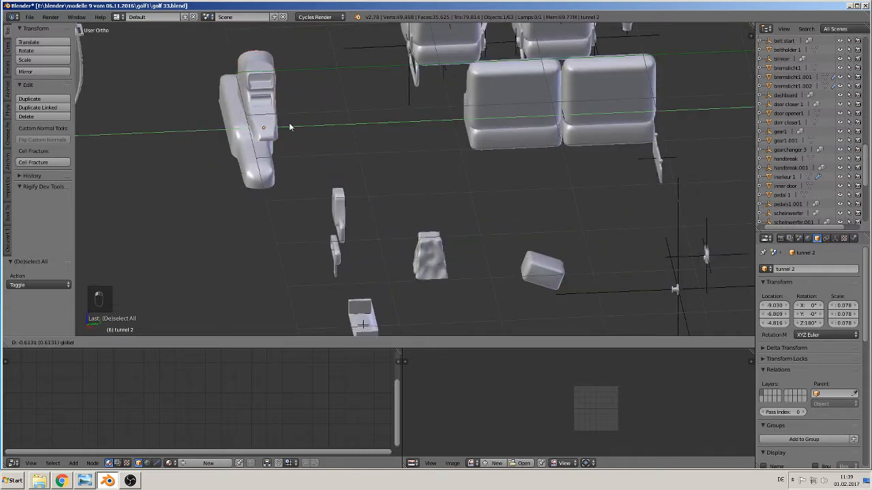
{"action": "left_click", "coordinate": [277, 125]}
- Lower tunnel 2 onto the long tunnel piece at about Z -4.945 and adjust it sideways to about Y -6.876
{"action": "middle_click_drag", "start_coordinate": [265, 134], "coordinate": [261, 121]}
{"action": "key", "text": "g"}
{"action": "key", "text": "z"}
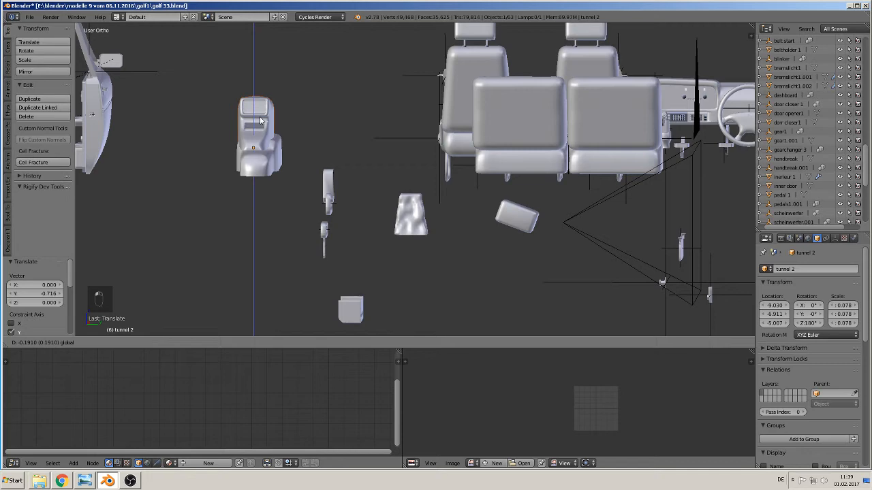
{"action": "left_click", "coordinate": [263, 116]}
{"action": "key", "text": "g"}
{"action": "key", "text": "y"}
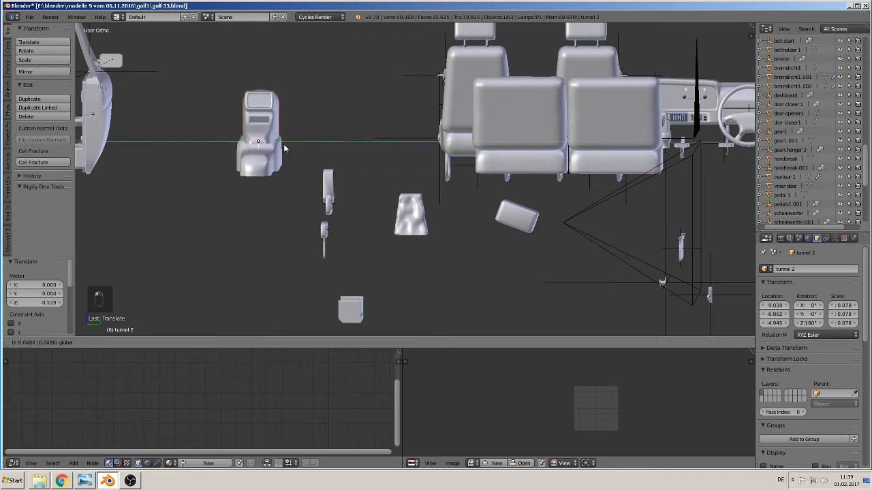
{"action": "left_click", "coordinate": [284, 148]}
- Slide tunnel 2 along the tunnel to about X -9.801 and center it at about Y -6.878
{"action": "middle_click_drag", "start_coordinate": [284, 149], "coordinate": [302, 149]}
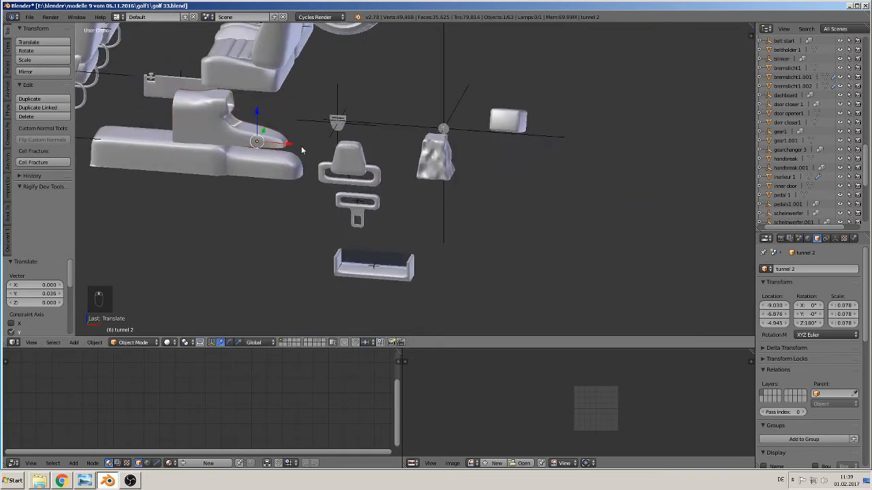
{"action": "left_click_drag", "start_coordinate": [293, 145], "coordinate": [203, 155]}
{"action": "left_click", "coordinate": [203, 156]}
{"action": "middle_click_drag", "start_coordinate": [203, 155], "coordinate": [259, 172]}
{"action": "scroll", "coordinate": [324, 201], "scroll_direction": "up", "scroll_amount": 3}
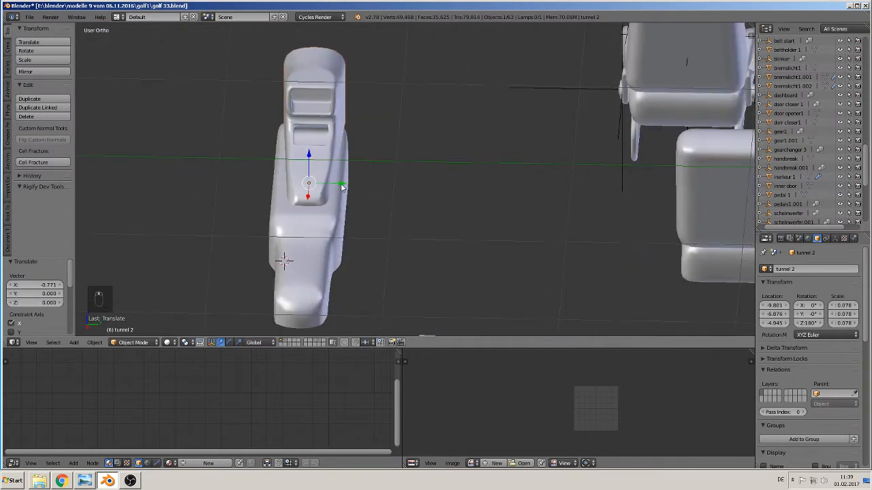
{"action": "left_click_drag", "start_coordinate": [342, 186], "coordinate": [338, 182]}
{"action": "middle_click_drag", "start_coordinate": [338, 182], "coordinate": [347, 244]}
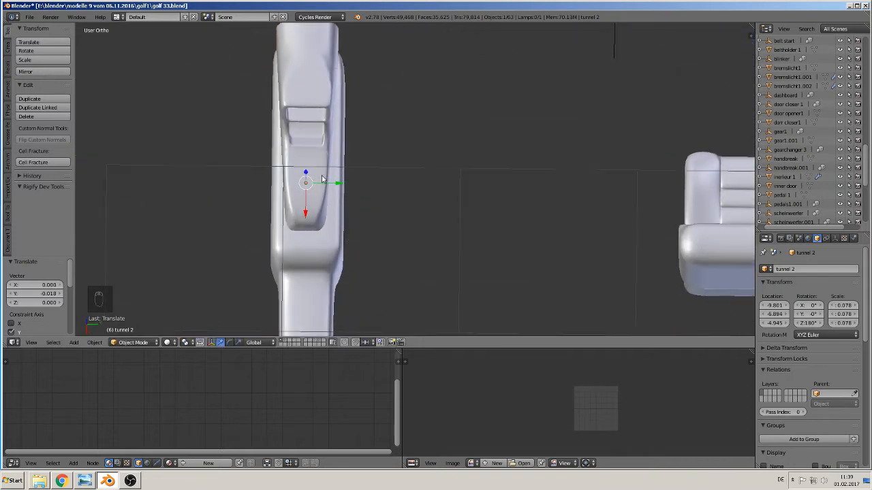
{"action": "left_click_drag", "start_coordinate": [338, 184], "coordinate": [341, 183]}
{"action": "middle_click_drag", "start_coordinate": [340, 183], "coordinate": [418, 228]}
{"action": "scroll", "coordinate": [402, 233], "scroll_direction": "down", "scroll_amount": 4}
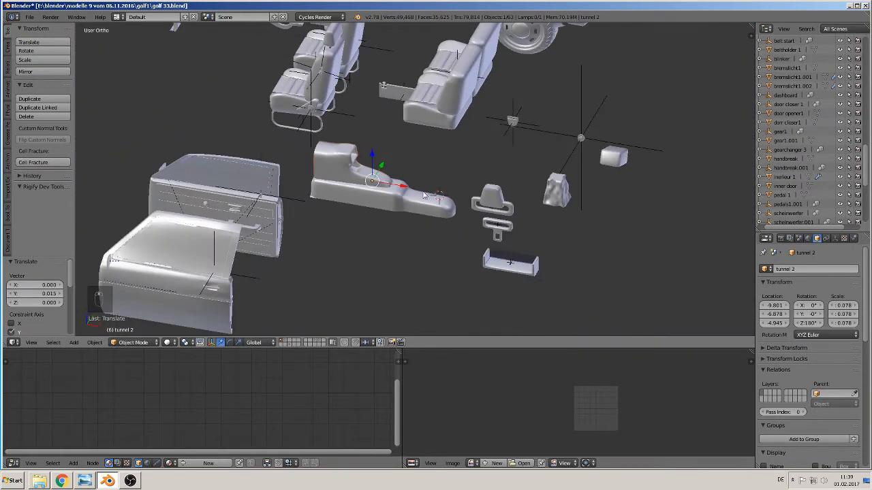
- Move the gear changer boot, gearchanger 3, above the tunnel at about X -9.417, Y -6.915, Z -4.644
{"action": "right_click", "coordinate": [558, 196]}
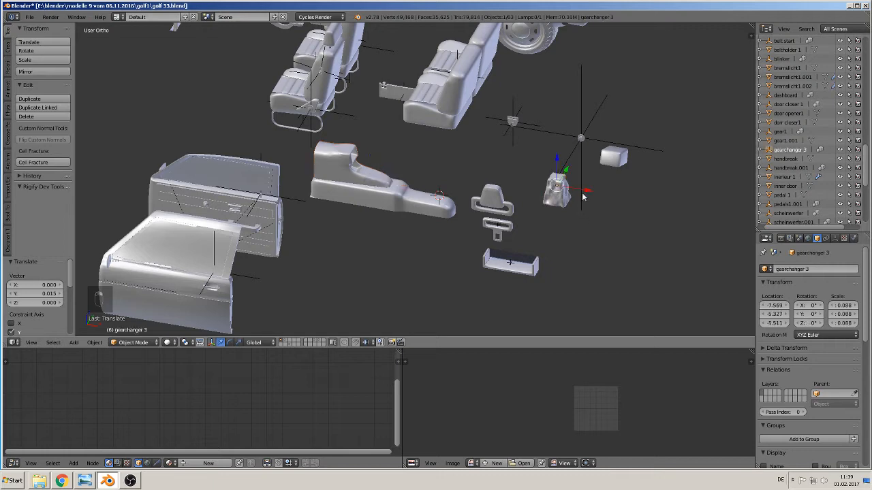
{"action": "key", "text": "g"}
{"action": "key", "text": "x"}
{"action": "left_click", "coordinate": [402, 173]}
{"action": "middle_click_drag", "start_coordinate": [402, 173], "coordinate": [336, 301]}
{"action": "scroll", "coordinate": [364, 174], "scroll_direction": "up", "scroll_amount": 3}
{"action": "left_click_drag", "start_coordinate": [366, 236], "coordinate": [212, 274]}
{"action": "left_click_drag", "start_coordinate": [209, 228], "coordinate": [196, 181]}
{"action": "middle_click_drag", "start_coordinate": [219, 237], "coordinate": [207, 243]}
{"action": "left_click_drag", "start_coordinate": [225, 228], "coordinate": [257, 284]}
{"action": "left_click_drag", "start_coordinate": [278, 252], "coordinate": [237, 265]}
- Scale the gear changer boot down to about 0.041
{"action": "scroll", "coordinate": [296, 298], "scroll_direction": "up", "scroll_amount": 1}
{"action": "middle_click_drag", "start_coordinate": [298, 298], "coordinate": [379, 250]}
{"action": "scroll", "coordinate": [339, 294], "scroll_direction": "up", "scroll_amount": 1}
{"action": "middle_click_drag", "start_coordinate": [339, 294], "coordinate": [475, 237], "text": "shift"}
{"action": "scroll", "coordinate": [441, 253], "scroll_direction": "up", "scroll_amount": 1}
{"action": "key", "text": "s"}
{"action": "left_click", "coordinate": [378, 249]}
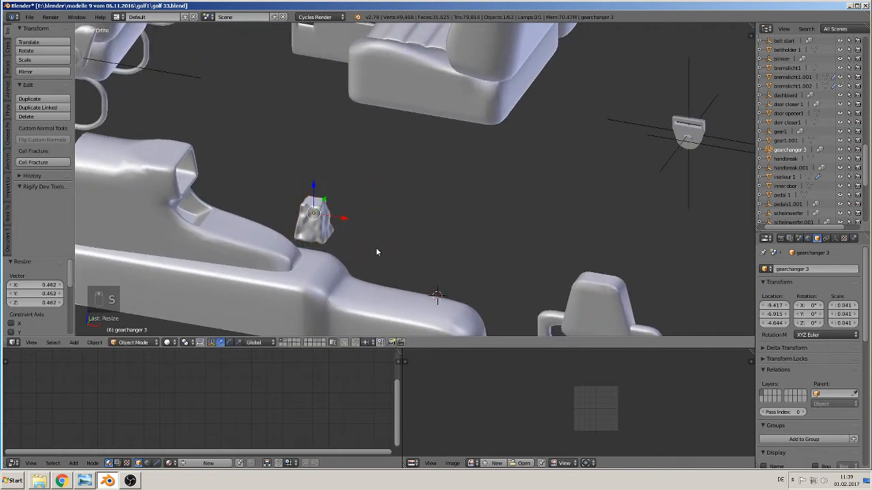
- Shift the gear changer boot to about X -9.624, Y -7.052, and reduce its scale to about 0.033
{"action": "left_click_drag", "start_coordinate": [342, 220], "coordinate": [295, 232]}
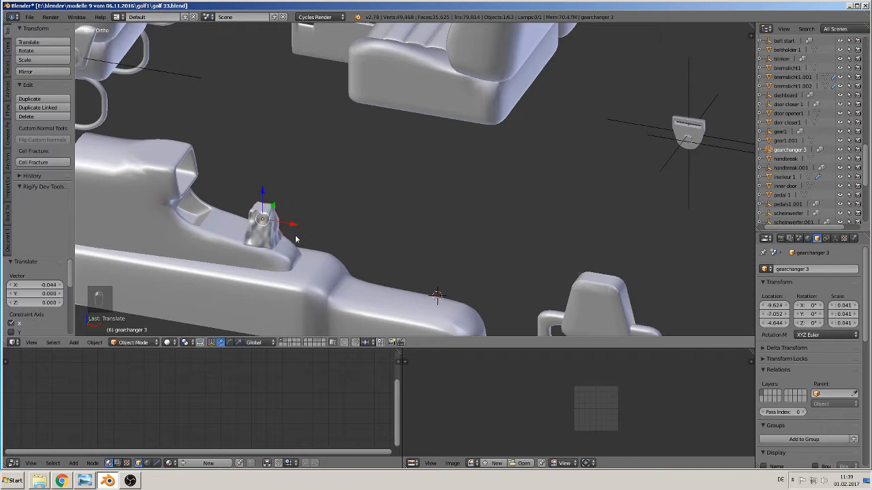
{"action": "key", "text": "s"}
{"action": "left_click", "coordinate": [297, 253]}
- Seat the gear changer boot on the tunnel at about Y -6.881, Z -4.780, and save the project
{"action": "middle_click_drag", "start_coordinate": [297, 254], "coordinate": [278, 210]}
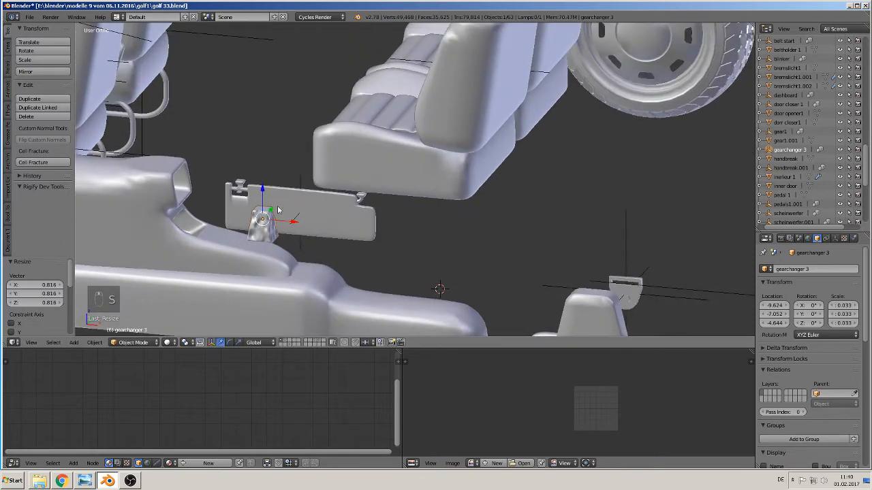
{"action": "left_click_drag", "start_coordinate": [263, 199], "coordinate": [267, 220]}
{"action": "middle_click_drag", "start_coordinate": [266, 221], "coordinate": [189, 249]}
{"action": "left_click_drag", "start_coordinate": [291, 238], "coordinate": [297, 217]}
{"action": "middle_click_drag", "start_coordinate": [297, 217], "coordinate": [390, 218]}
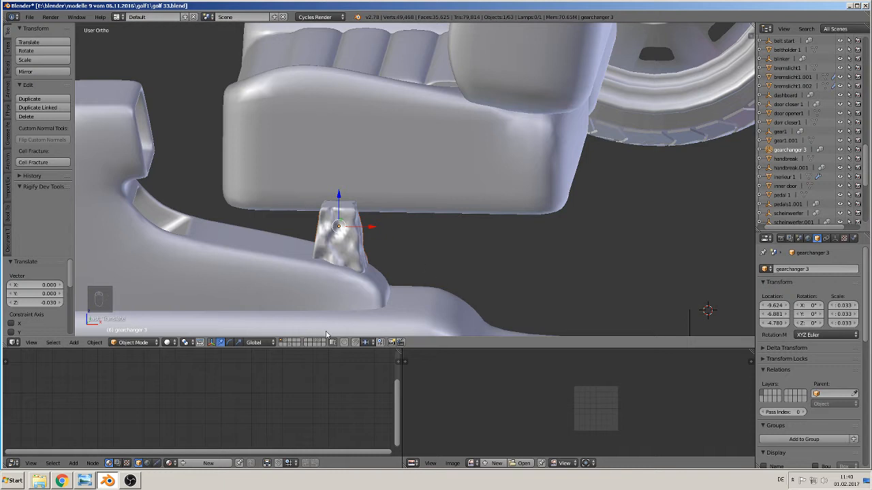
{"action": "left_click", "coordinate": [29, 17]}
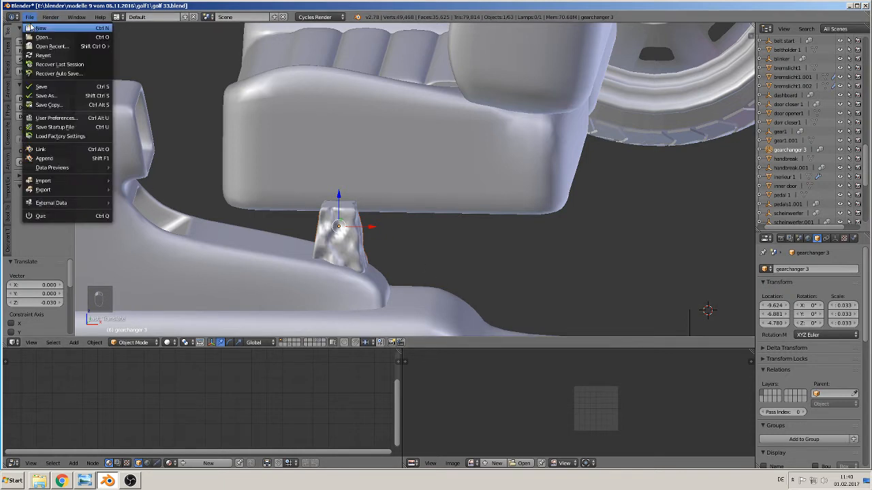
{"action": "left_click", "coordinate": [50, 87]}
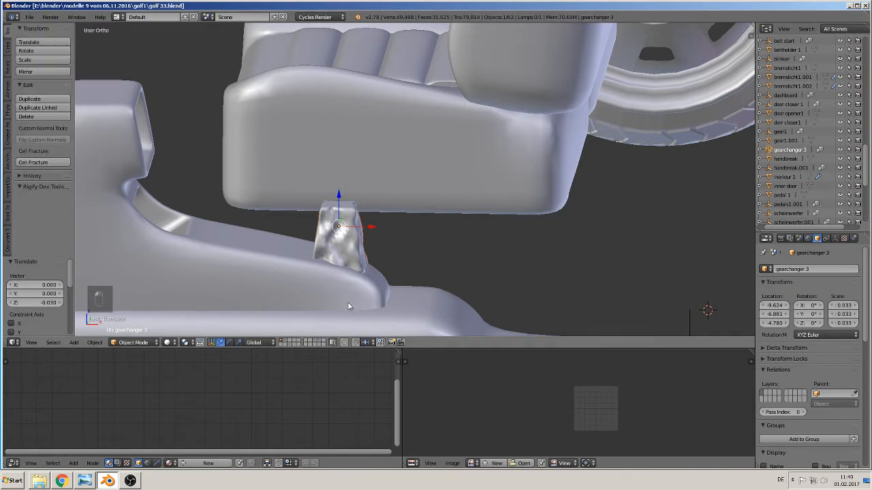
- Show the layer that holds the source meshes of the grouped interior parts
{"action": "left_click", "coordinate": [321, 343]}
{"action": "scroll", "coordinate": [337, 300], "scroll_direction": "down", "scroll_amount": 8}
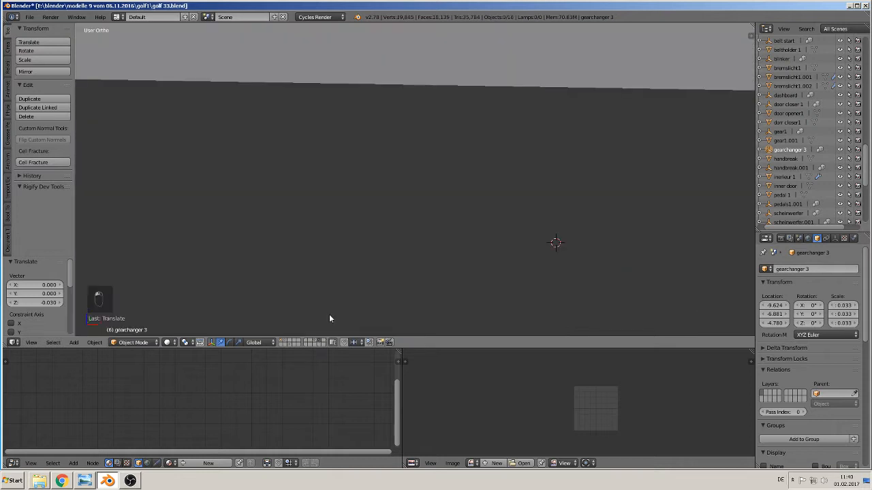
{"action": "scroll", "coordinate": [460, 228], "scroll_direction": "up", "scroll_amount": 3}
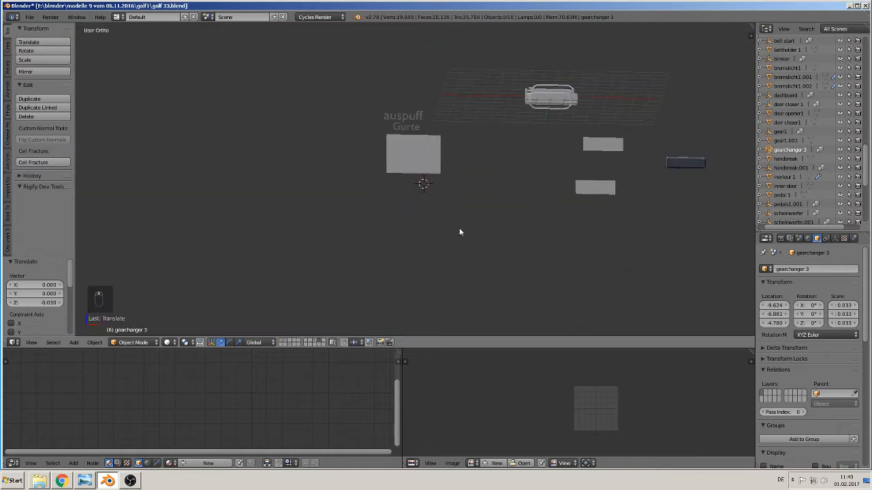
{"action": "left_click", "coordinate": [289, 343]}
{"action": "middle_click_drag", "start_coordinate": [560, 137], "coordinate": [437, 185], "text": "shift"}
- Move the source boot mesh clear of the overlapping parts and clear the location of shelf.001
{"action": "right_click", "coordinate": [410, 249]}
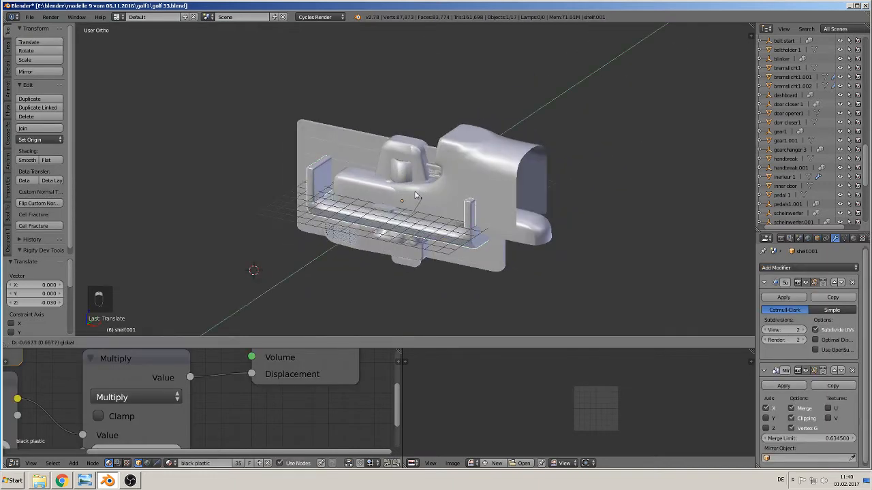
{"action": "right_click", "coordinate": [402, 232]}
{"action": "left_click_drag", "start_coordinate": [422, 190], "coordinate": [283, 280]}
{"action": "right_click", "coordinate": [328, 172]}
{"action": "key", "text": "alt+g"}
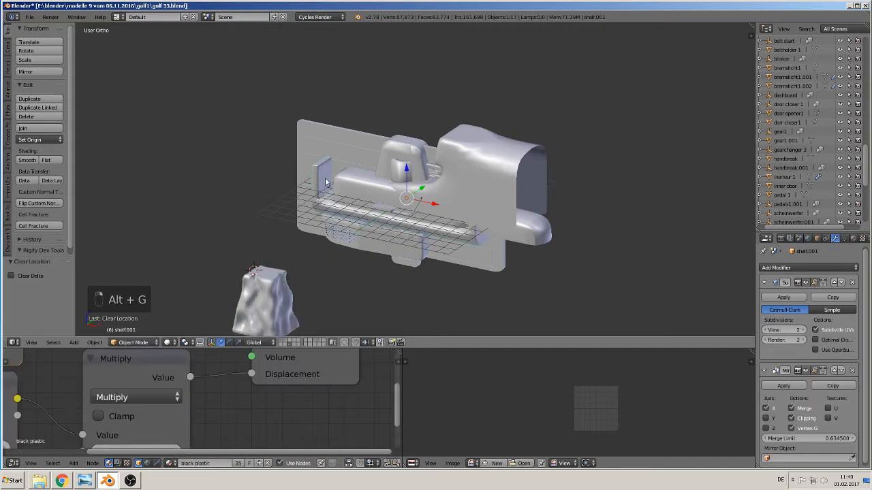
- Select the top row of vertices on the boot mesh Cube.042 in Edit Mode
{"action": "scroll", "coordinate": [453, 225], "scroll_direction": "up", "scroll_amount": 4}
{"action": "middle_click_drag", "start_coordinate": [303, 303], "coordinate": [454, 168], "text": "shift"}
{"action": "right_click", "coordinate": [415, 251]}
{"action": "key", "text": "Tab"}
{"action": "key", "text": "a"}
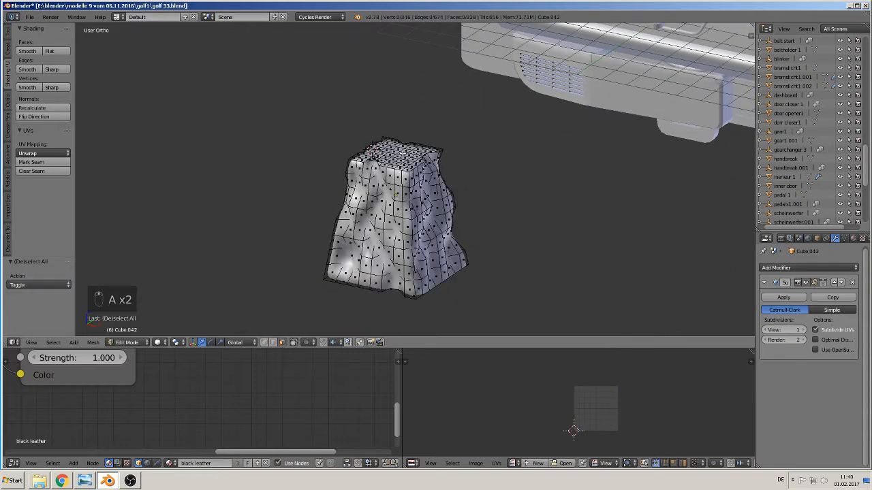
{"action": "middle_click_drag", "start_coordinate": [416, 155], "coordinate": [489, 146]}
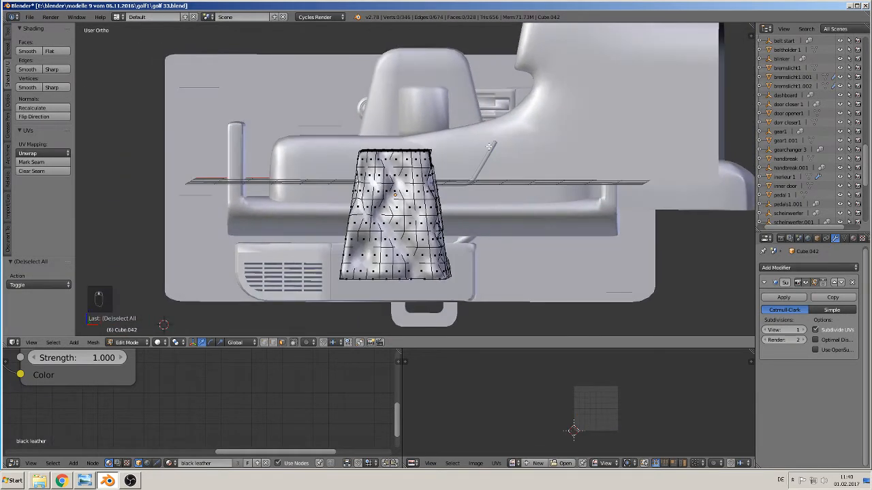
{"action": "left_click", "coordinate": [292, 343]}
{"action": "key", "text": "a"}
{"action": "key", "text": "a"}
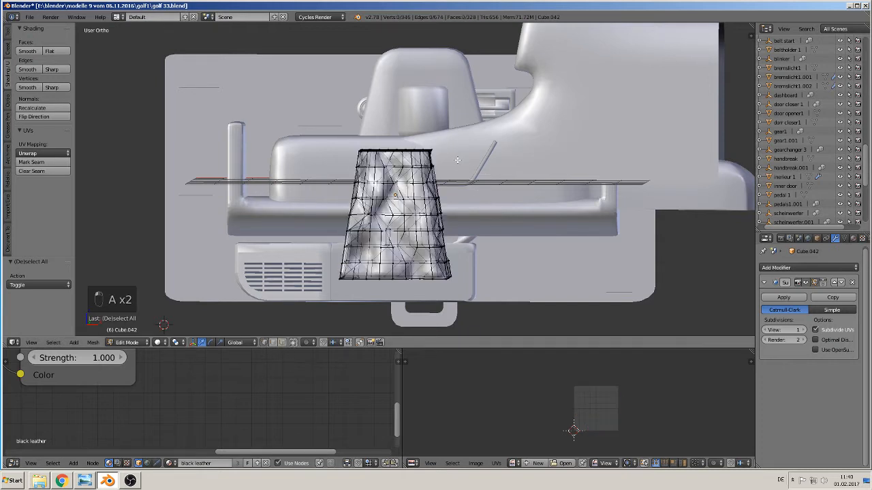
{"action": "key", "text": "v"}
{"action": "key", "text": "b"}
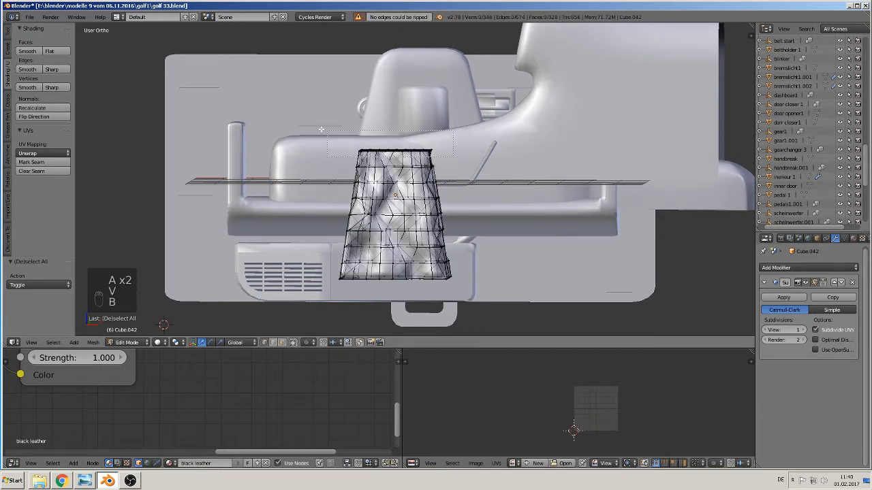
{"action": "left_click_drag", "start_coordinate": [321, 129], "coordinate": [321, 130]}
- Taper the boot by scaling its top to about 0.469 with connected proportional editing at a size of about 3.8
{"action": "left_click", "coordinate": [305, 343]}
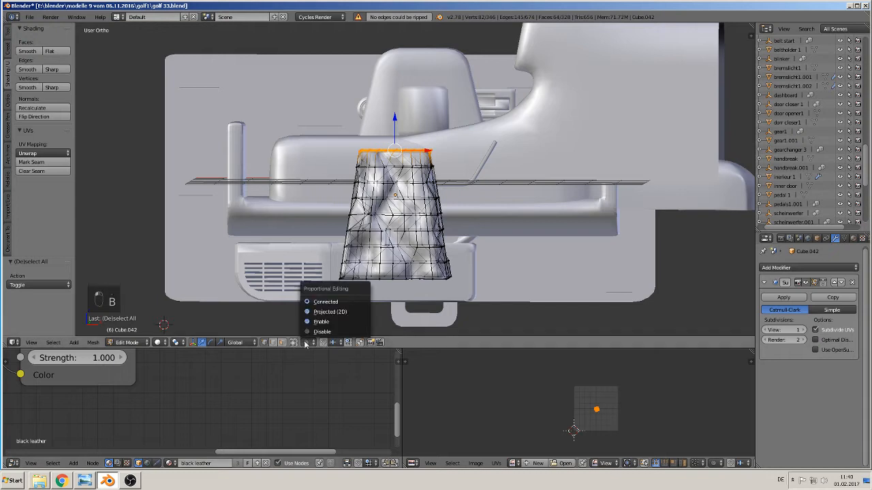
{"action": "left_click", "coordinate": [347, 301]}
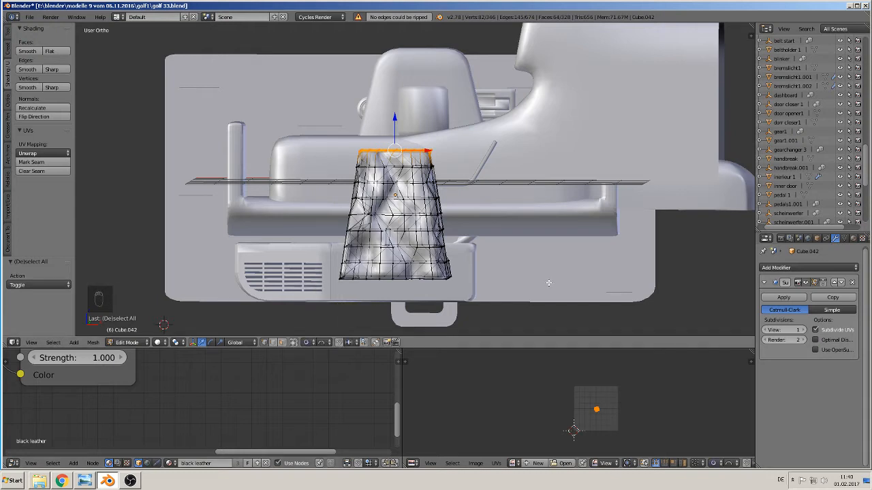
{"action": "key", "text": "s"}
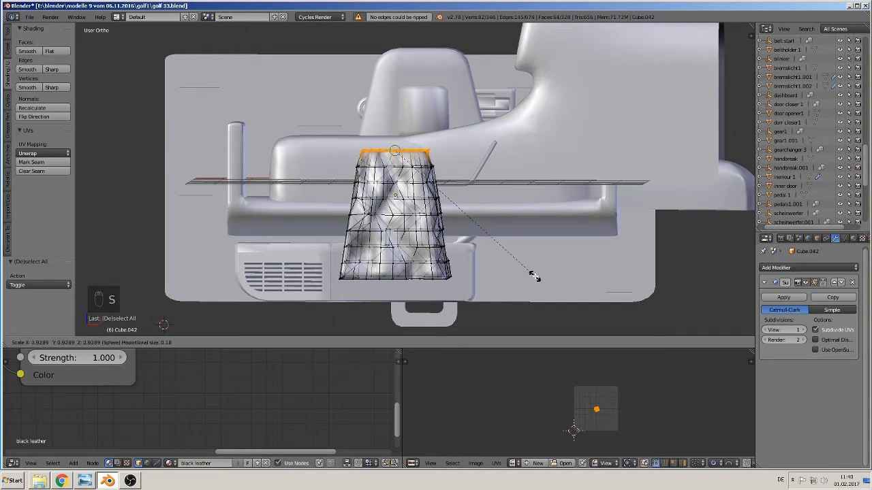
{"action": "scroll", "coordinate": [508, 295], "scroll_direction": "down", "scroll_amount": 15}
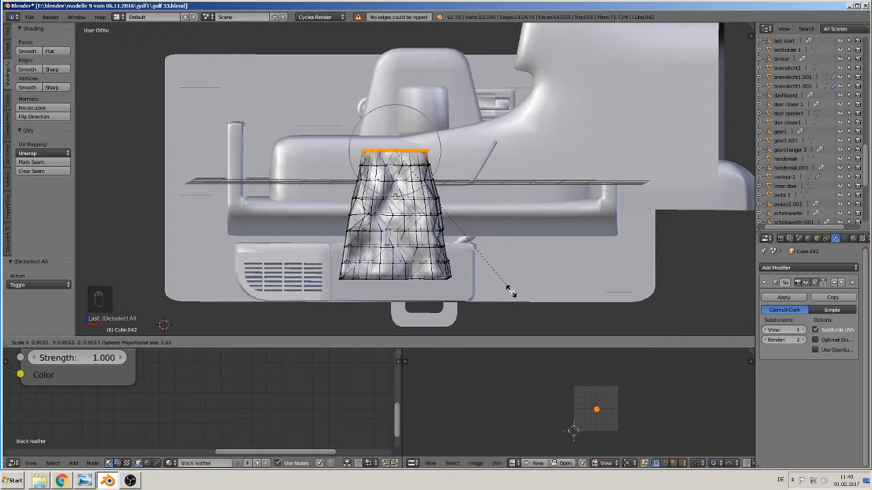
{"action": "scroll", "coordinate": [477, 295], "scroll_direction": "down", "scroll_amount": 4}
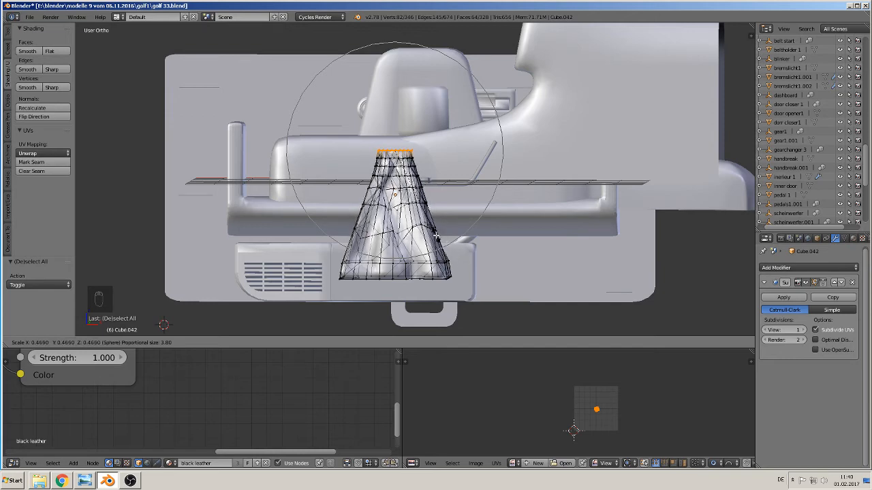
{"action": "left_click", "coordinate": [436, 236]}
{"action": "mouse_move", "coordinate": [438, 254]}
{"action": "middle_mouse_down"}
{"action": "mouse_move", "coordinate": [390, 273]}
{"action": "mouse_move", "coordinate": [375, 267]}
{"action": "mouse_move", "coordinate": [476, 258]}
{"action": "mouse_move", "coordinate": [455, 257]}
{"action": "middle_mouse_up"}
{"action": "key", "text": "Tab"}
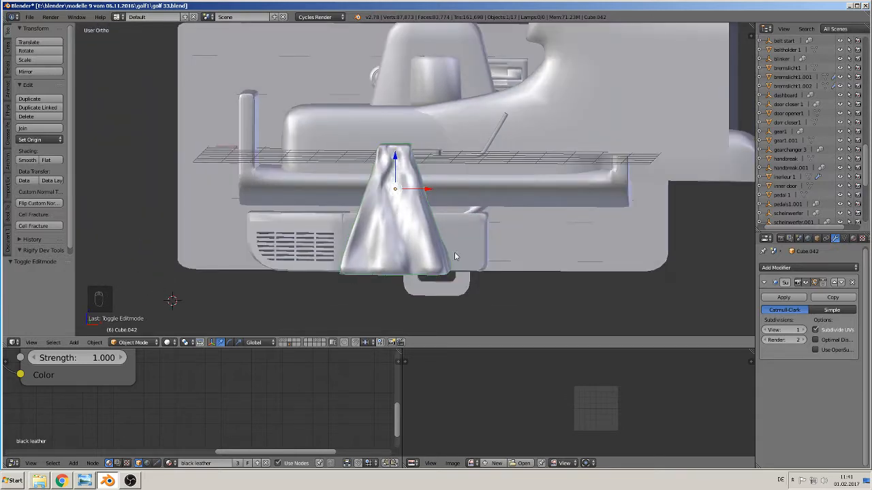
- Try raising the boot's top vertices along Z, and undo the move
{"action": "key", "text": "Tab"}
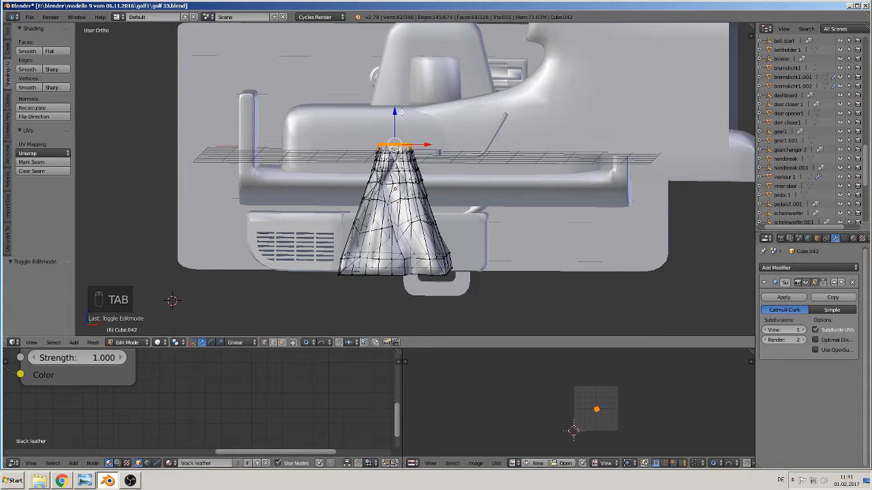
{"action": "left_click_drag", "start_coordinate": [395, 114], "coordinate": [411, 82]}
{"action": "key", "text": "Tab"}
{"action": "middle_click_drag", "start_coordinate": [430, 191], "coordinate": [443, 206]}
{"action": "key", "text": "ctrl+z"}
{"action": "key", "text": "Tab"}
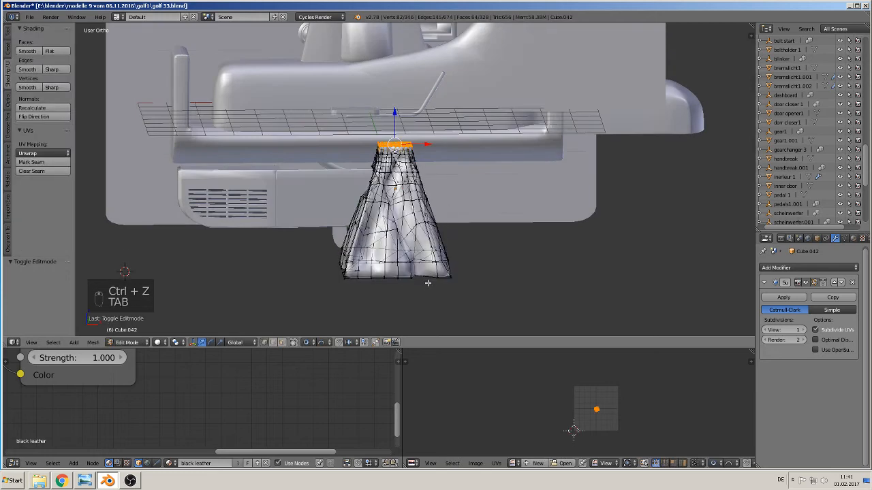
- Narrow the boot's bottom vertex row by scaling it to about 0.85 with proportional editing at size 3.80, and return to Object Mode
{"action": "middle_click_drag", "start_coordinate": [428, 283], "coordinate": [463, 288]}
{"action": "key", "text": "a"}
{"action": "key", "text": "a"}
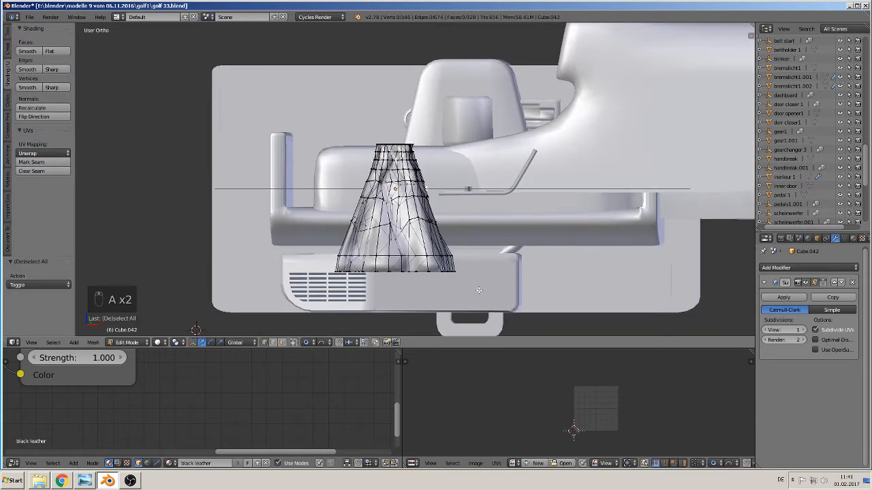
{"action": "left_click_drag", "start_coordinate": [280, 265], "coordinate": [280, 266]}
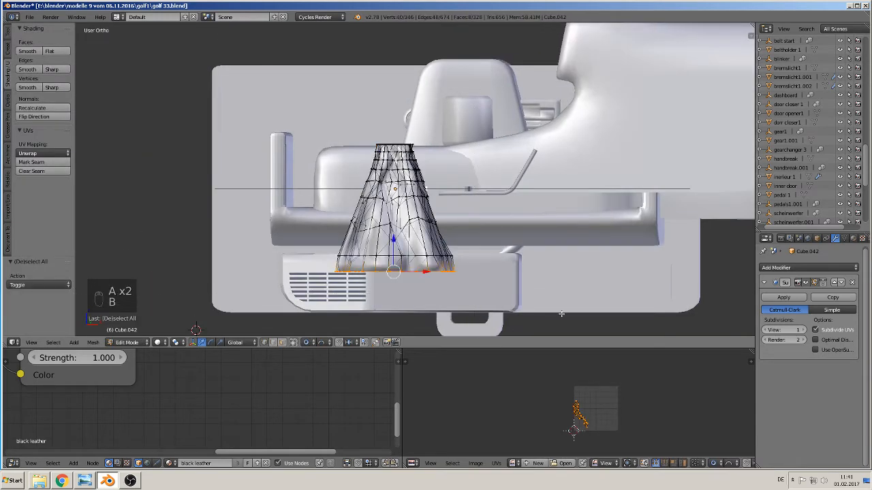
{"action": "key", "text": "s"}
{"action": "scroll", "coordinate": [544, 312], "scroll_direction": "down", "scroll_amount": 3}
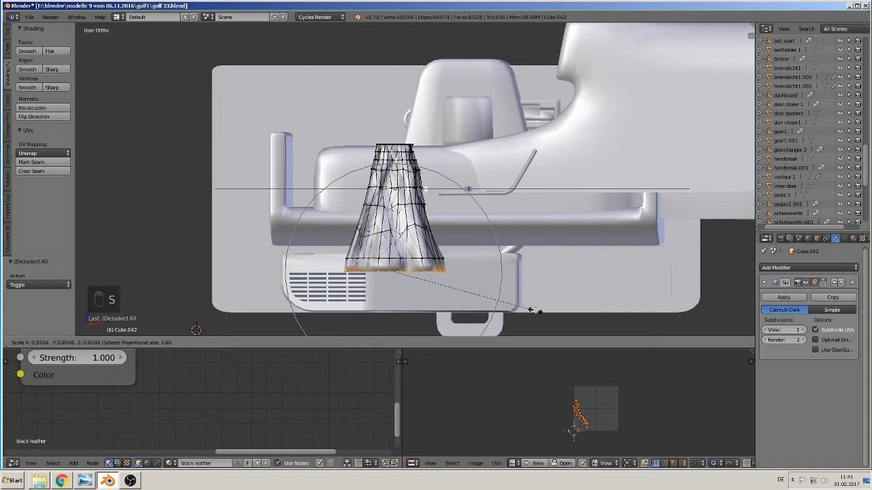
{"action": "left_click", "coordinate": [536, 310]}
{"action": "key", "text": "Tab"}
{"action": "middle_click_drag", "start_coordinate": [476, 293], "coordinate": [411, 290]}
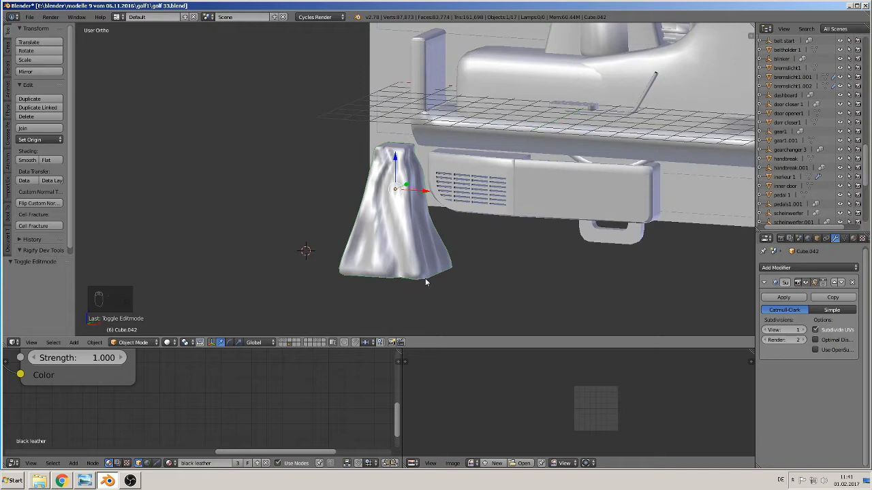
- Clear the location of the boot Cube.042 and show the first layer with the assembled car parts
{"action": "key", "text": "alt+g"}
{"action": "middle_click_drag", "start_coordinate": [543, 206], "coordinate": [531, 218]}
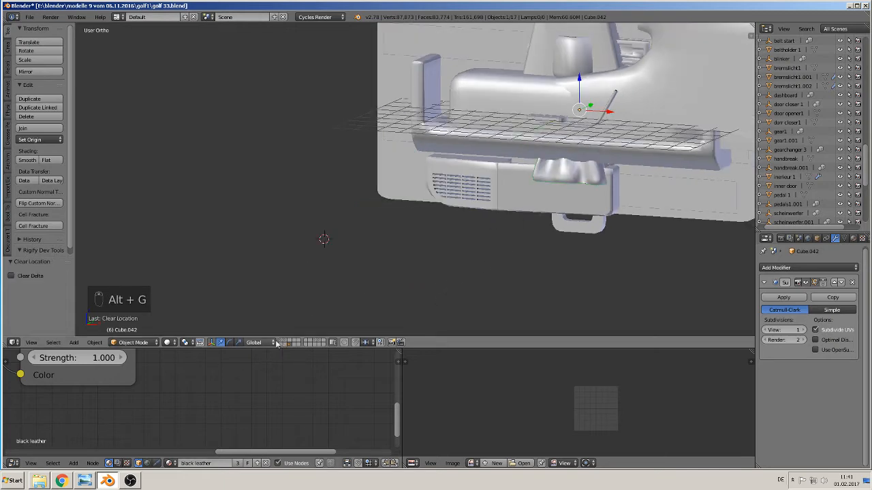
{"action": "left_click", "coordinate": [281, 342]}
{"action": "middle_click_drag", "start_coordinate": [341, 248], "coordinate": [406, 227]}
{"action": "scroll", "coordinate": [339, 260], "scroll_direction": "up", "scroll_amount": 5}
{"action": "scroll", "coordinate": [407, 227], "scroll_direction": "up", "scroll_amount": 6}
{"action": "middle_click_drag", "start_coordinate": [319, 253], "coordinate": [394, 213], "text": "shift"}
{"action": "scroll", "coordinate": [397, 214], "scroll_direction": "up", "scroll_amount": 3}
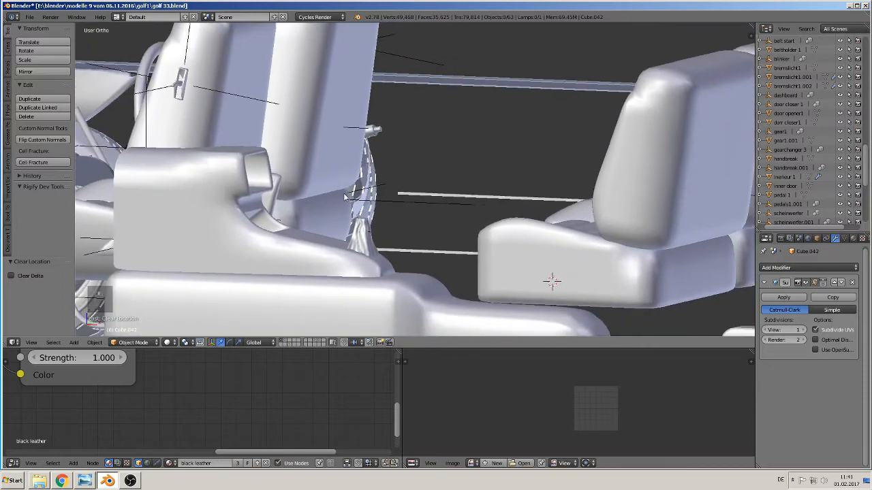
- Check the gearchanger 3 boot on the tunnel console, clear the selection and save the file
{"action": "right_click", "coordinate": [359, 231]}
{"action": "right_click", "coordinate": [358, 234]}
{"action": "middle_click_drag", "start_coordinate": [360, 228], "coordinate": [344, 267]}
{"action": "scroll", "coordinate": [344, 269], "scroll_direction": "down", "scroll_amount": 2}
{"action": "key", "text": "a"}
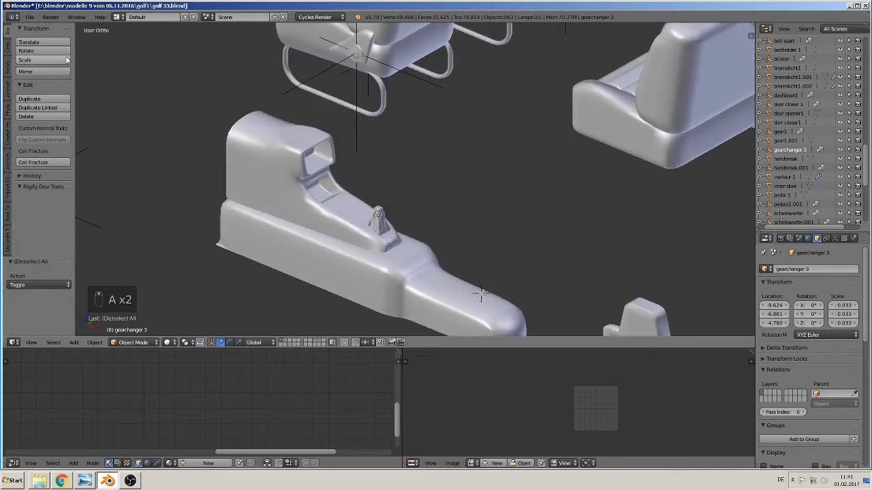
{"action": "left_click", "coordinate": [30, 16]}
{"action": "scroll", "coordinate": [417, 126], "scroll_direction": "down", "scroll_amount": 2}
{"action": "middle_click_drag", "start_coordinate": [500, 146], "coordinate": [304, 207], "text": "shift"}
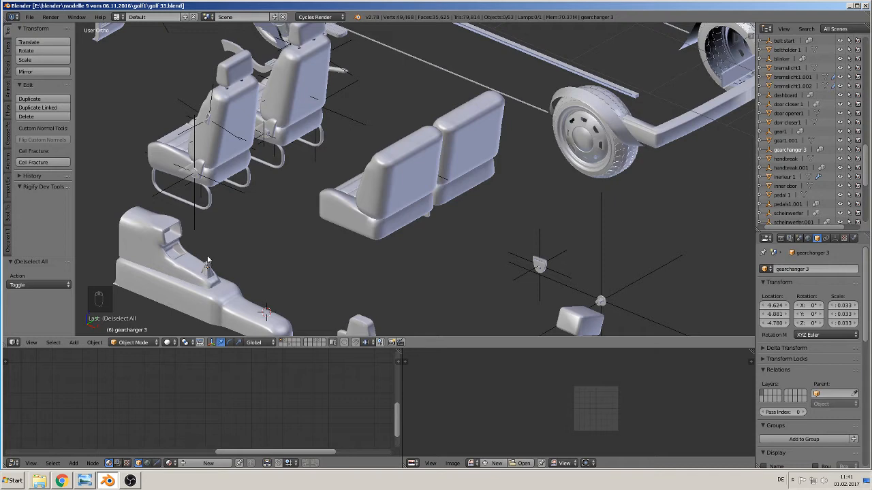
- Move the gear knob gear1 along X, Y and Z next to the boot, at about X -9.513, Y -6.971, Z -4.784
{"action": "middle_click_drag", "start_coordinate": [272, 122], "coordinate": [366, 159], "text": "shift"}
{"action": "right_click", "coordinate": [417, 141]}
{"action": "left_click_drag", "start_coordinate": [448, 138], "coordinate": [143, 214]}
{"action": "middle_click_drag", "start_coordinate": [203, 211], "coordinate": [500, 115], "text": "shift"}
{"action": "scroll", "coordinate": [444, 133], "scroll_direction": "up", "scroll_amount": 3}
{"action": "left_click", "coordinate": [409, 70]}
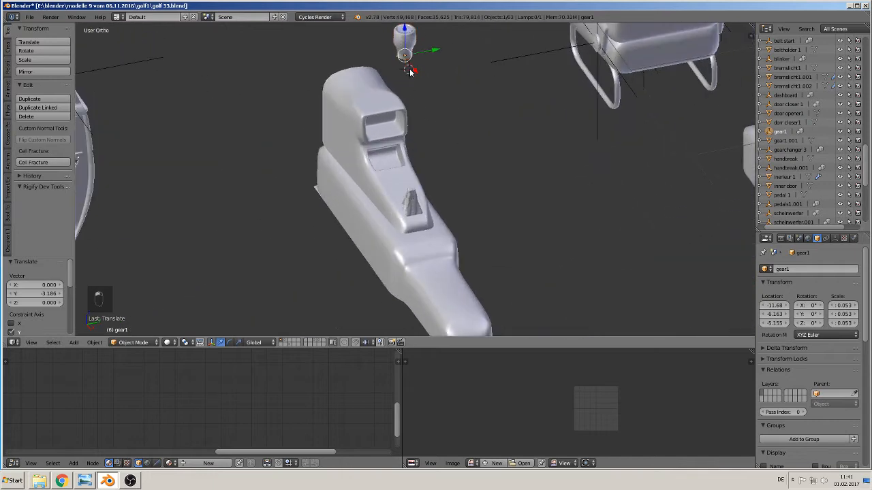
{"action": "left_click_drag", "start_coordinate": [416, 67], "coordinate": [468, 210]}
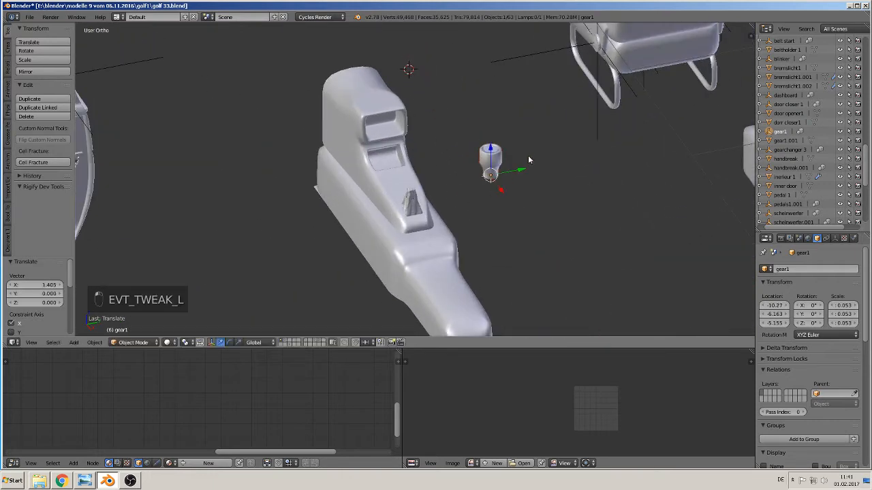
{"action": "left_click_drag", "start_coordinate": [523, 167], "coordinate": [395, 203]}
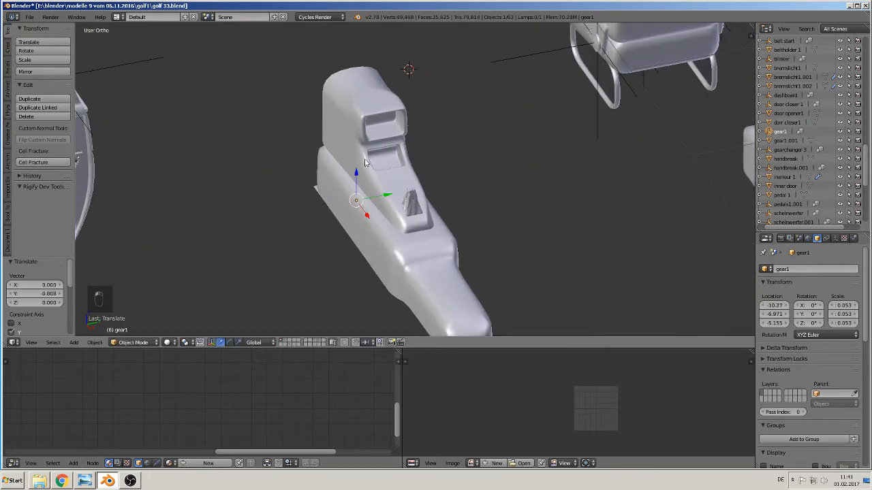
{"action": "left_click_drag", "start_coordinate": [354, 173], "coordinate": [359, 116]}
{"action": "left_click_drag", "start_coordinate": [373, 160], "coordinate": [416, 223]}
{"action": "scroll", "coordinate": [448, 195], "scroll_direction": "up", "scroll_amount": 5}
{"action": "scroll", "coordinate": [448, 195], "scroll_direction": "up", "scroll_amount": 2}
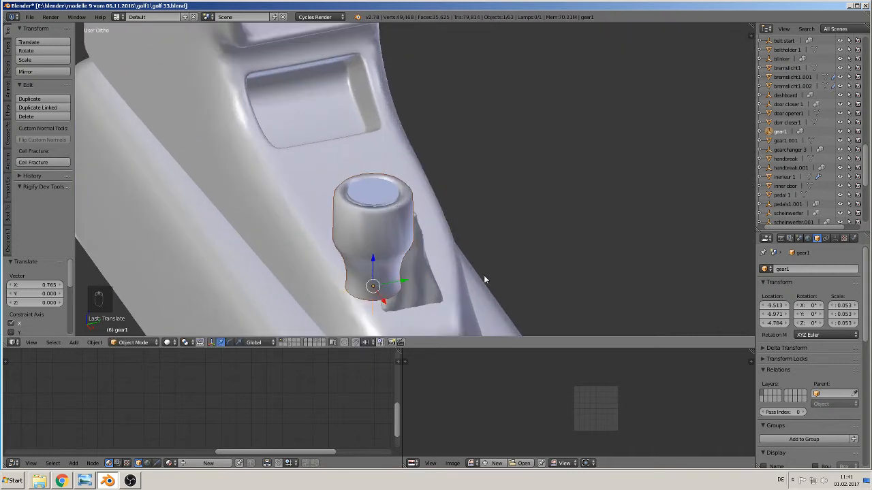
- Scale gear1 down to about 0.019 and place it over the boot's top at about X -9.623, Y -6.881, Z -4.730
{"action": "key", "text": "s"}
{"action": "left_click_drag", "start_coordinate": [410, 283], "coordinate": [437, 275]}
{"action": "middle_click_drag", "start_coordinate": [437, 279], "coordinate": [473, 268]}
{"action": "left_click_drag", "start_coordinate": [444, 278], "coordinate": [379, 273]}
{"action": "left_click_drag", "start_coordinate": [346, 233], "coordinate": [350, 218]}
{"action": "middle_click_drag", "start_coordinate": [350, 218], "coordinate": [395, 249]}
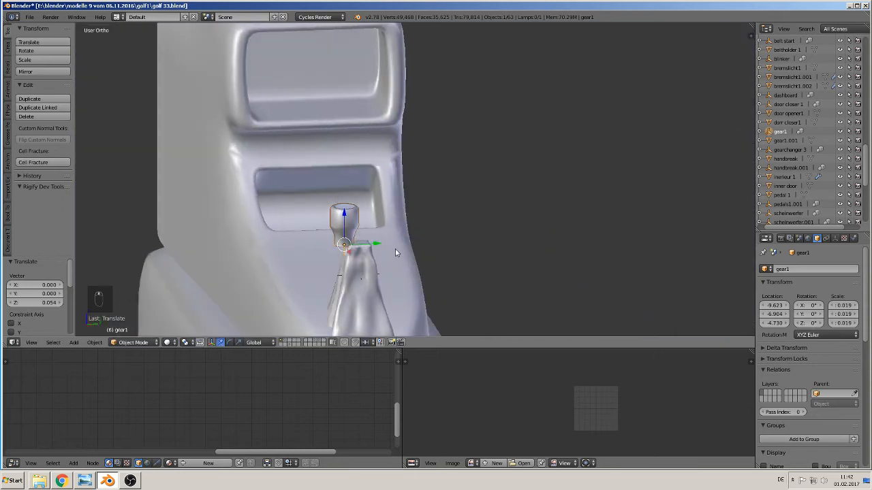
{"action": "left_click_drag", "start_coordinate": [377, 243], "coordinate": [379, 238]}
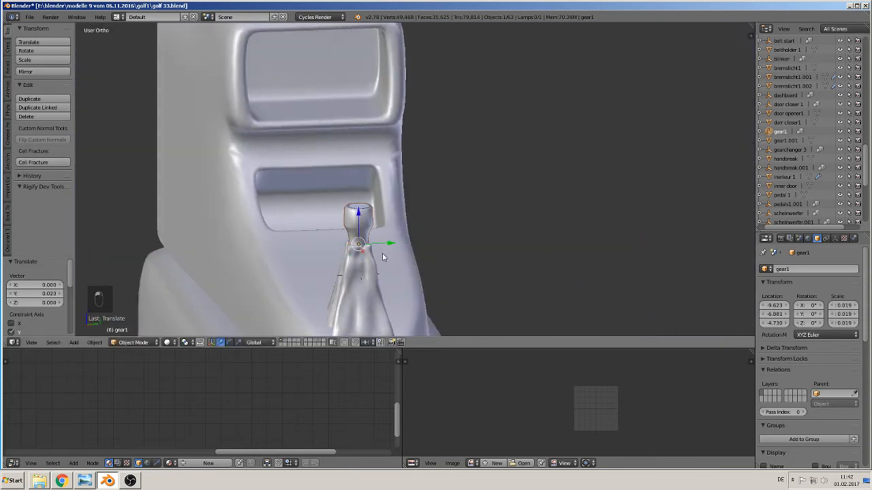
- Fine-tune gear1 so it sits on the boot's opening, at about X -9.624 and Z -4.728
{"action": "middle_click_drag", "start_coordinate": [382, 252], "coordinate": [449, 259]}
{"action": "scroll", "coordinate": [450, 259], "scroll_direction": "up", "scroll_amount": 2}
{"action": "scroll", "coordinate": [426, 265], "scroll_direction": "up", "scroll_amount": 2}
{"action": "middle_click_drag", "start_coordinate": [369, 297], "coordinate": [428, 168], "text": "shift"}
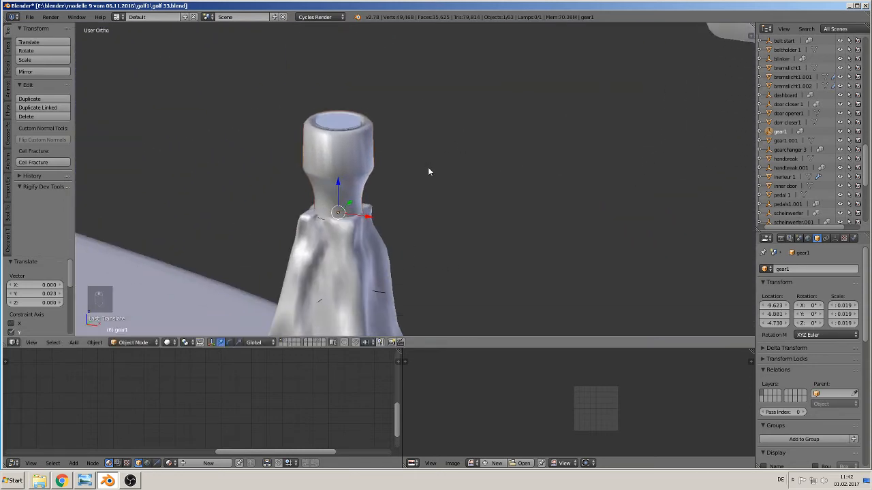
{"action": "scroll", "coordinate": [423, 180], "scroll_direction": "up", "scroll_amount": 1}
{"action": "left_click_drag", "start_coordinate": [355, 228], "coordinate": [324, 187]}
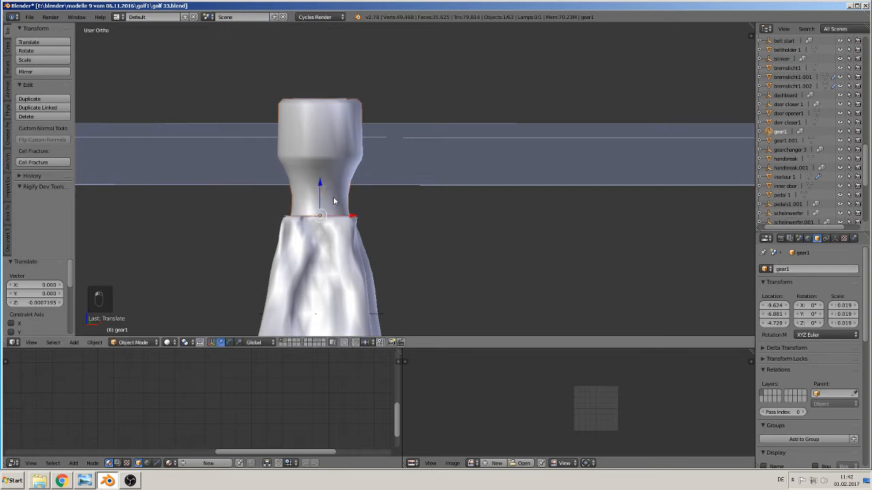
- Examine how the gear knob and boot sit on the tunnel console, selecting gear1, gearchanger 3 and tunnel 2 in turn
{"action": "middle_click_drag", "start_coordinate": [333, 198], "coordinate": [298, 219]}
{"action": "scroll", "coordinate": [299, 219], "scroll_direction": "down", "scroll_amount": 5}
{"action": "scroll", "coordinate": [323, 222], "scroll_direction": "down", "scroll_amount": 8}
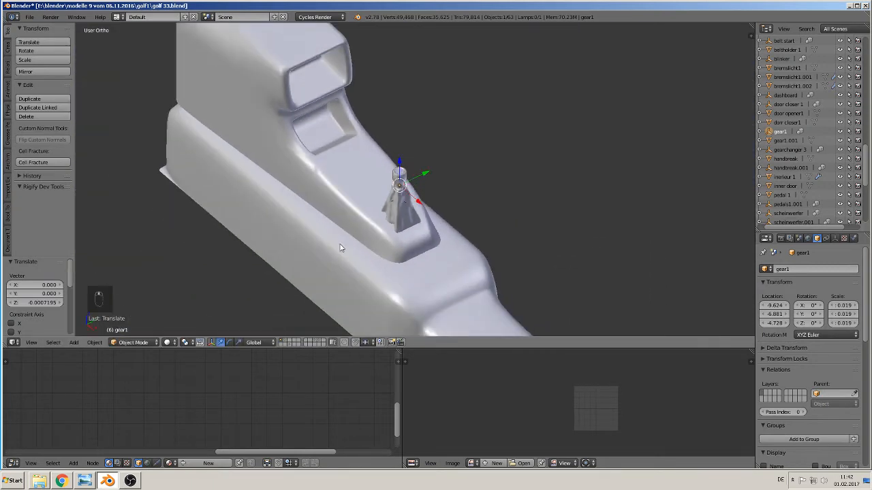
{"action": "scroll", "coordinate": [420, 242], "scroll_direction": "down", "scroll_amount": 1}
{"action": "middle_click_drag", "start_coordinate": [421, 242], "coordinate": [250, 191], "text": "shift"}
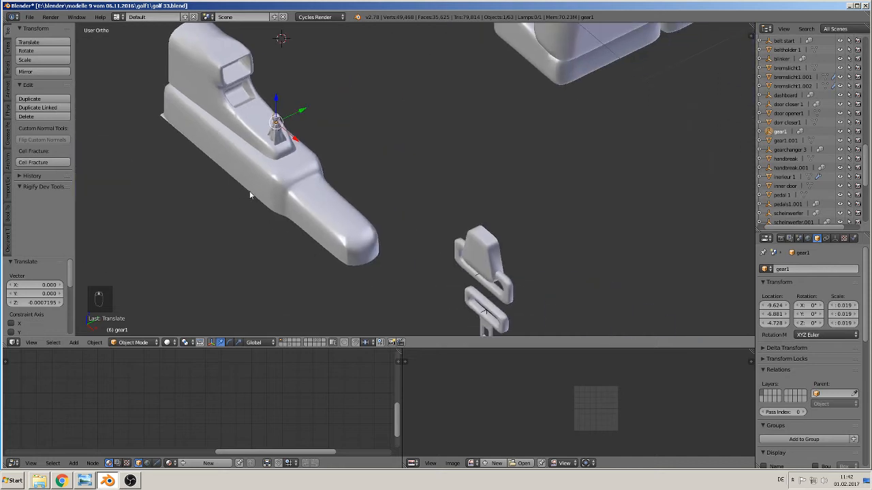
{"action": "middle_click_drag", "start_coordinate": [284, 159], "coordinate": [356, 217], "text": "shift"}
{"action": "scroll", "coordinate": [317, 198], "scroll_direction": "up", "scroll_amount": 2}
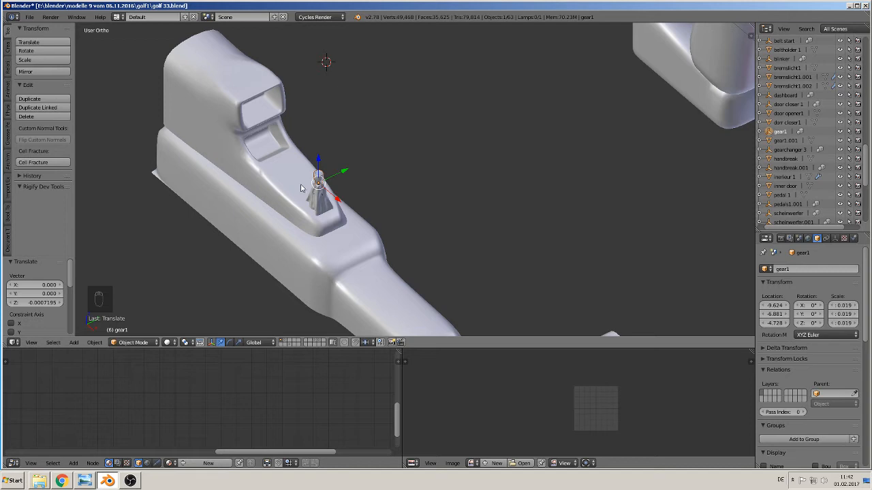
{"action": "right_click", "coordinate": [301, 188], "text": "shift"}
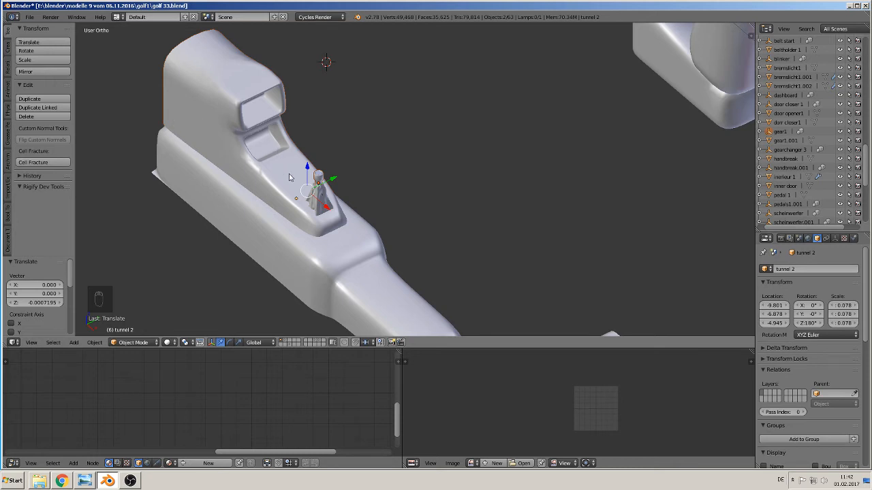
{"action": "key", "text": "Tab"}
{"action": "right_click", "coordinate": [317, 213]}
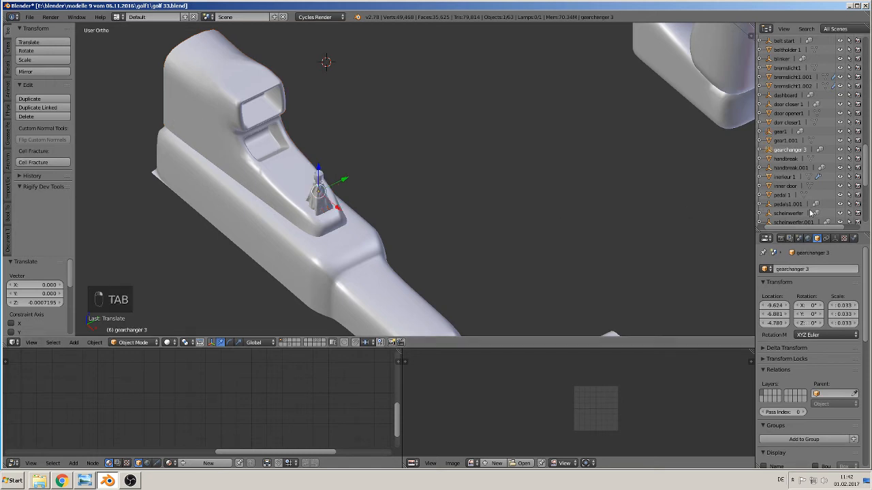
{"action": "right_click", "coordinate": [319, 178]}
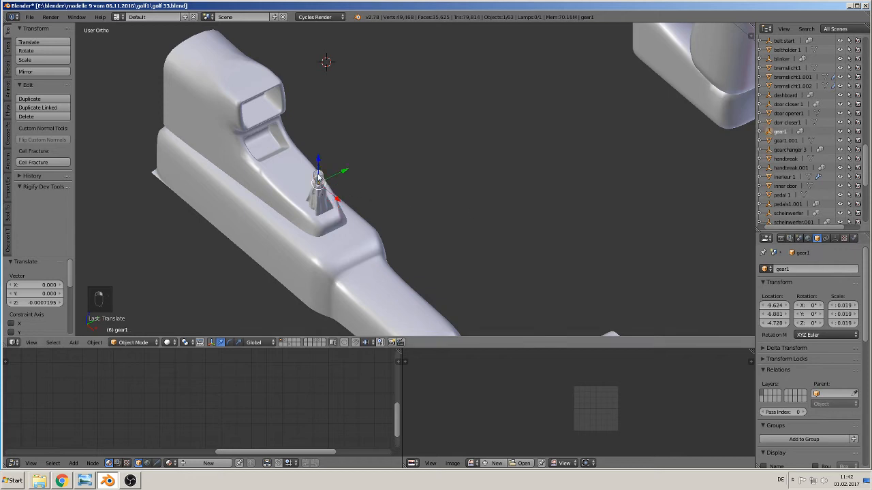
{"action": "right_click", "coordinate": [288, 174]}
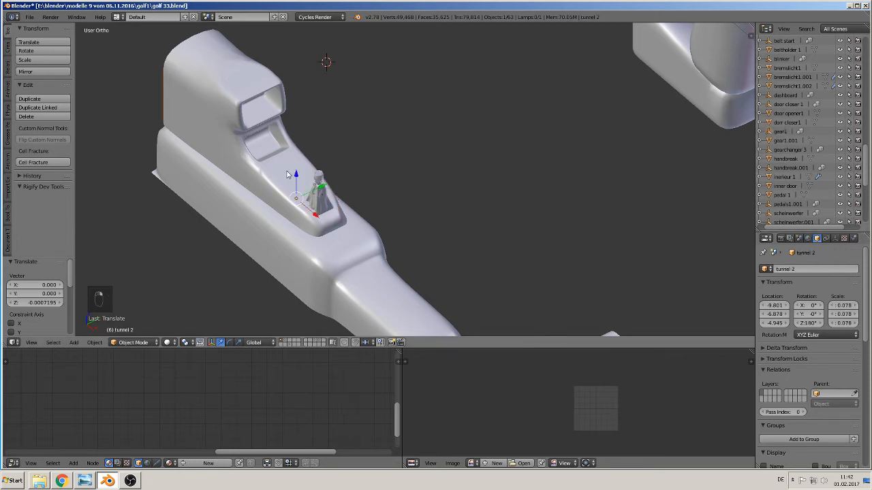
{"action": "scroll", "coordinate": [317, 230], "scroll_direction": "up", "scroll_amount": 1}
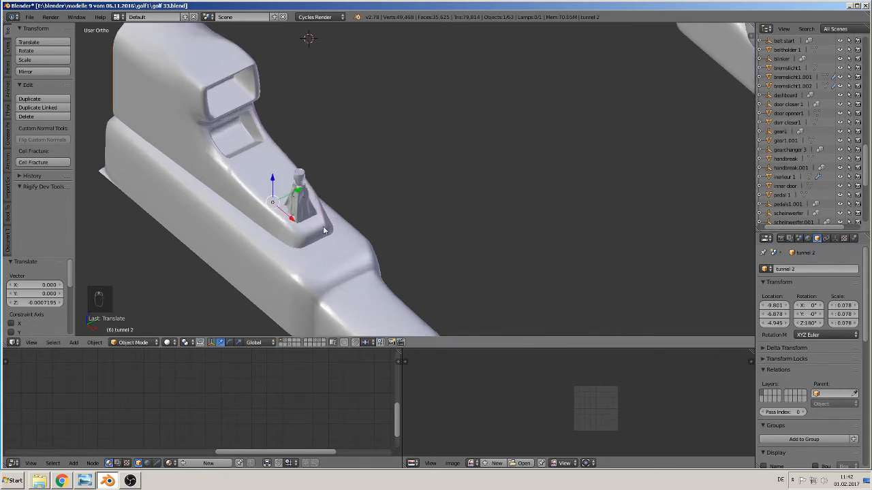
{"action": "middle_click_drag", "start_coordinate": [325, 228], "coordinate": [487, 188]}
{"action": "scroll", "coordinate": [457, 200], "scroll_direction": "up", "scroll_amount": 3}
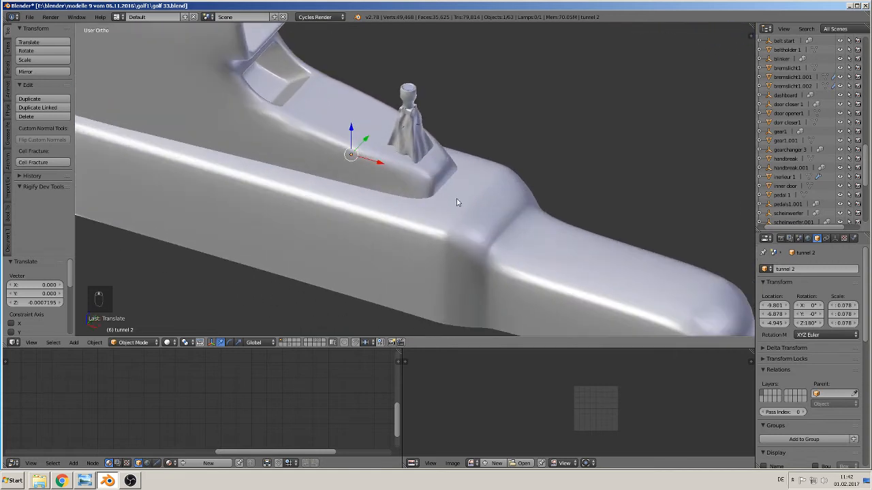
{"action": "right_click", "coordinate": [407, 125]}
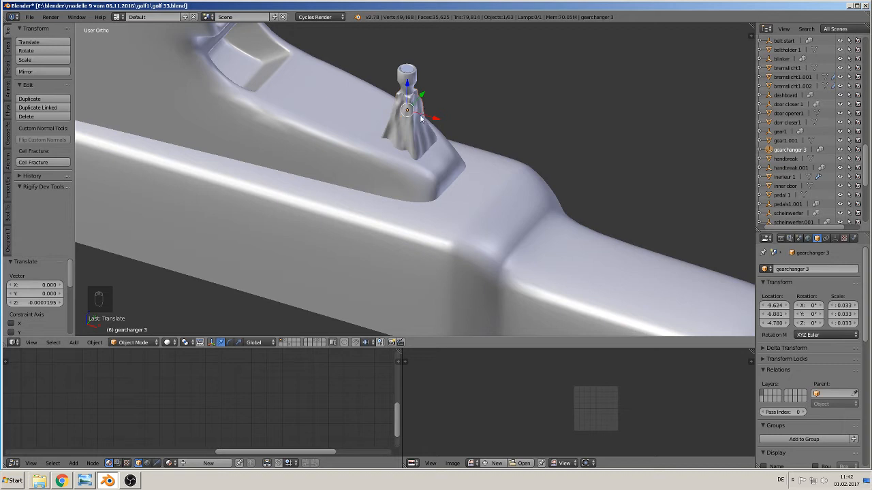
{"action": "key", "text": "Tab"}
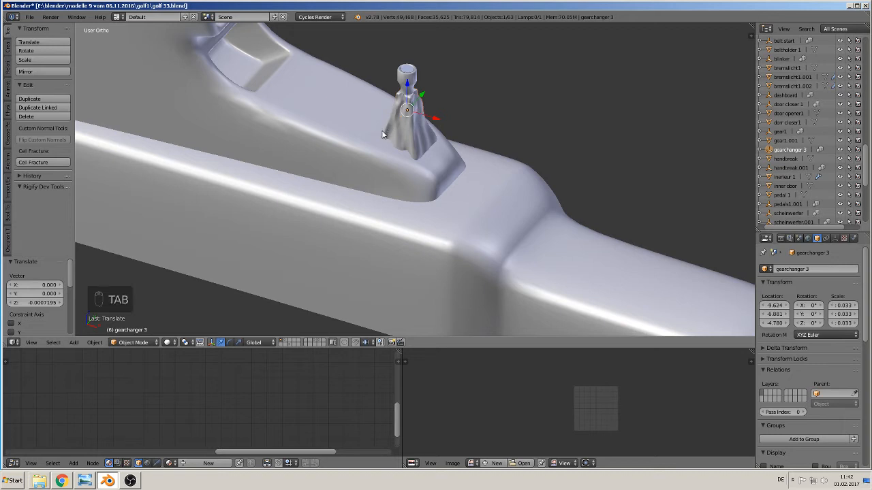
{"action": "key", "text": "Tab"}
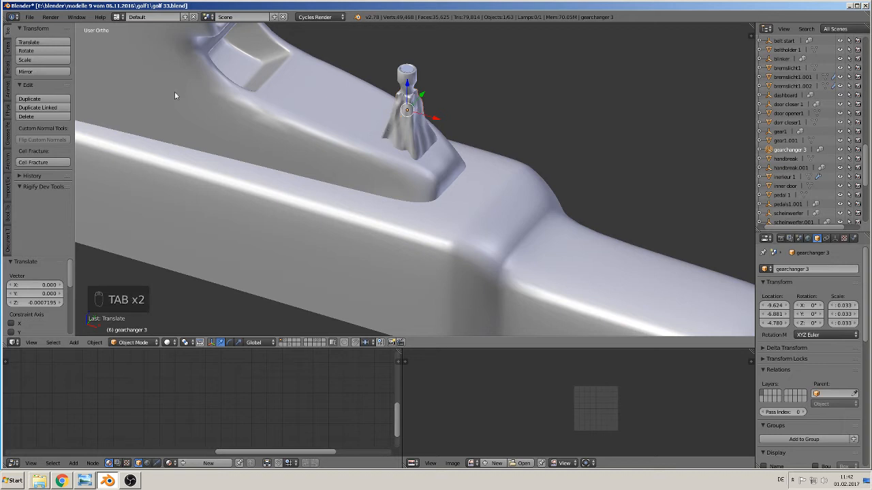
{"action": "left_click", "coordinate": [21, 85]}
{"action": "left_click", "coordinate": [23, 86]}
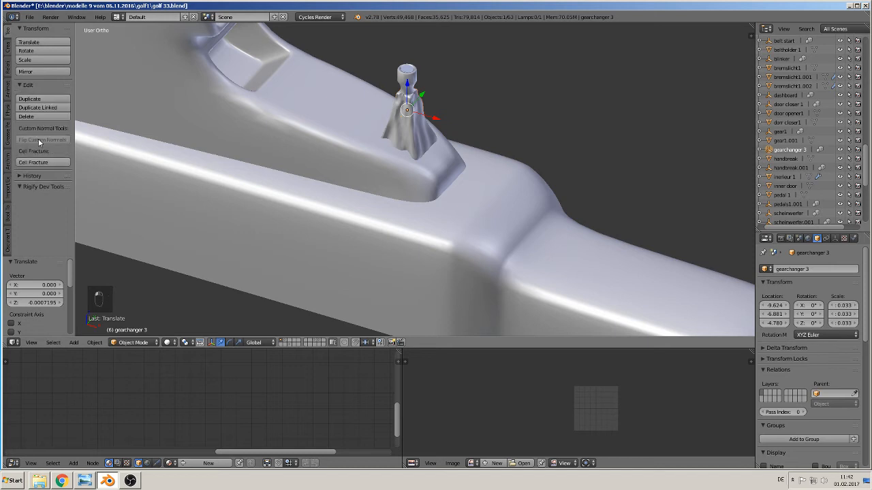
{"action": "left_click", "coordinate": [21, 177]}
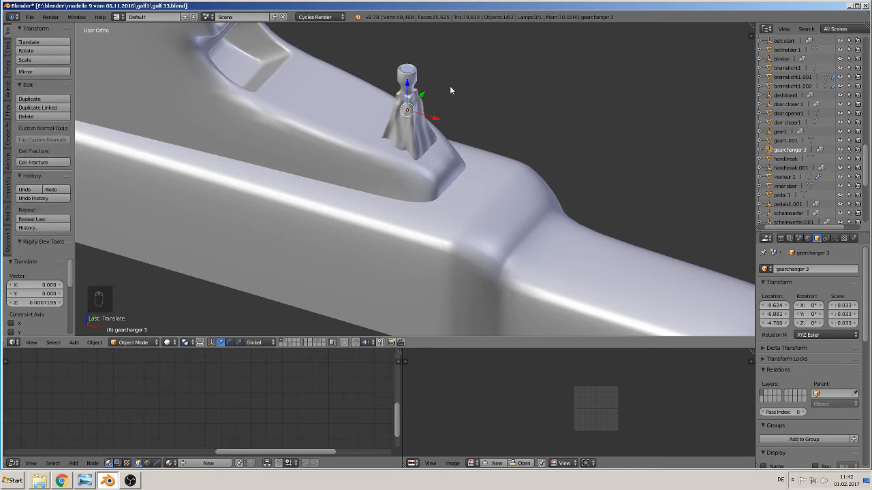
- Parent the boot gearchanger 3 to the gear knob gear1 with the Object option
{"action": "right_click", "coordinate": [411, 114]}
{"action": "right_click", "coordinate": [412, 115]}
{"action": "scroll", "coordinate": [406, 82], "scroll_direction": "down", "scroll_amount": 5}
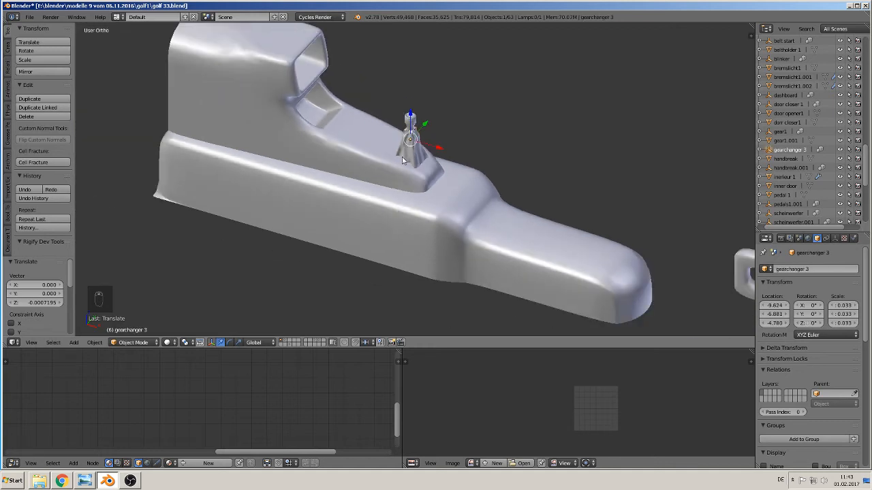
{"action": "middle_click_drag", "start_coordinate": [403, 162], "coordinate": [392, 212]}
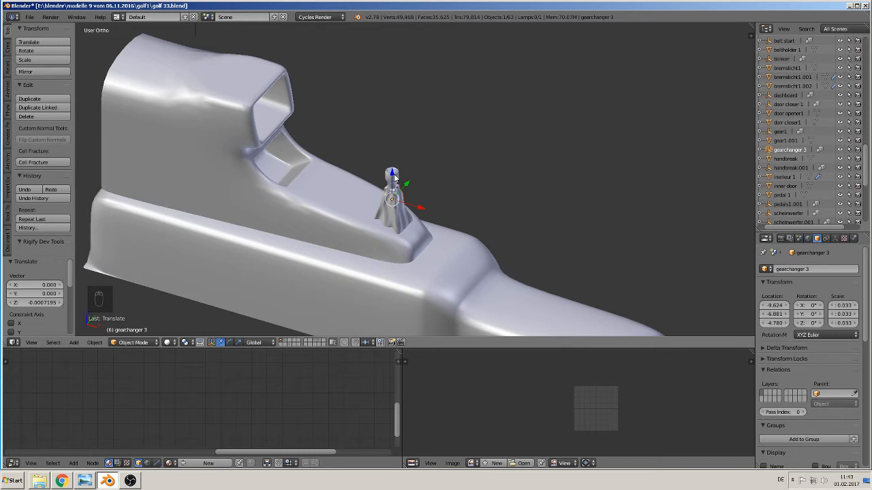
{"action": "right_click", "coordinate": [394, 174], "text": "shift"}
{"action": "key", "text": "ctrl+p"}
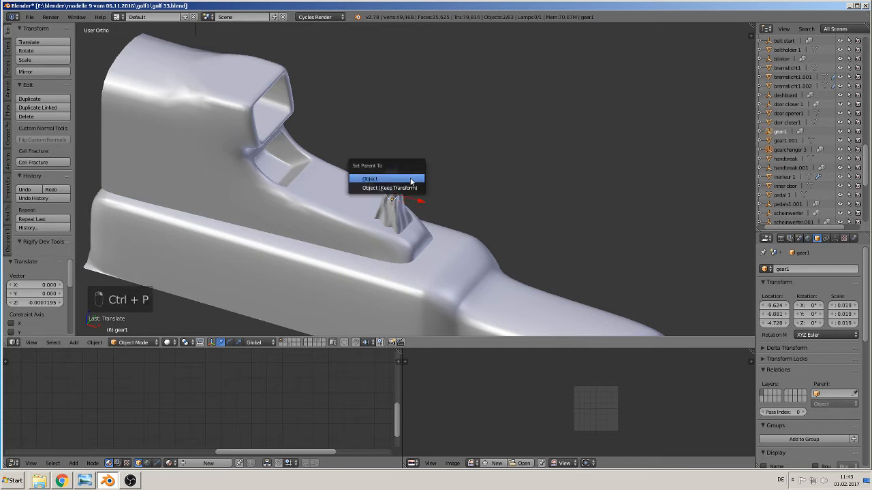
{"action": "left_click", "coordinate": [412, 180]}
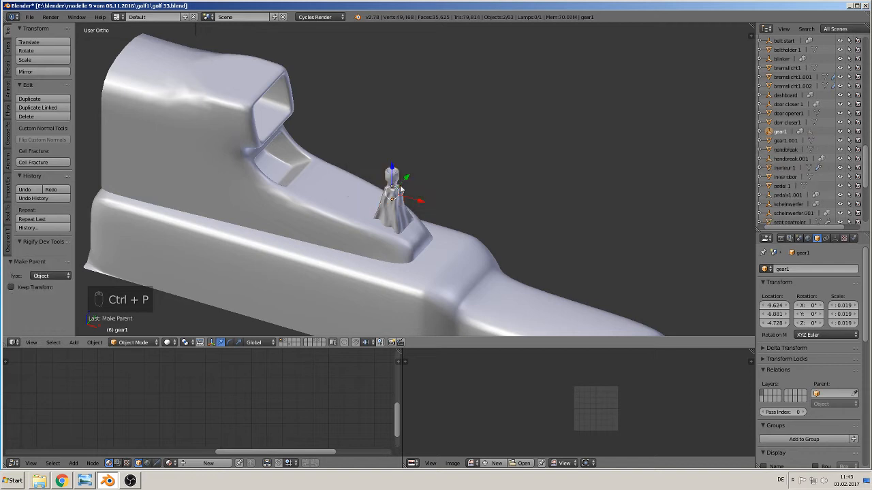
- Parent the boot gearchanger 3 to tunnel 2 with the Object option
{"action": "right_click", "coordinate": [339, 204], "text": "shift"}
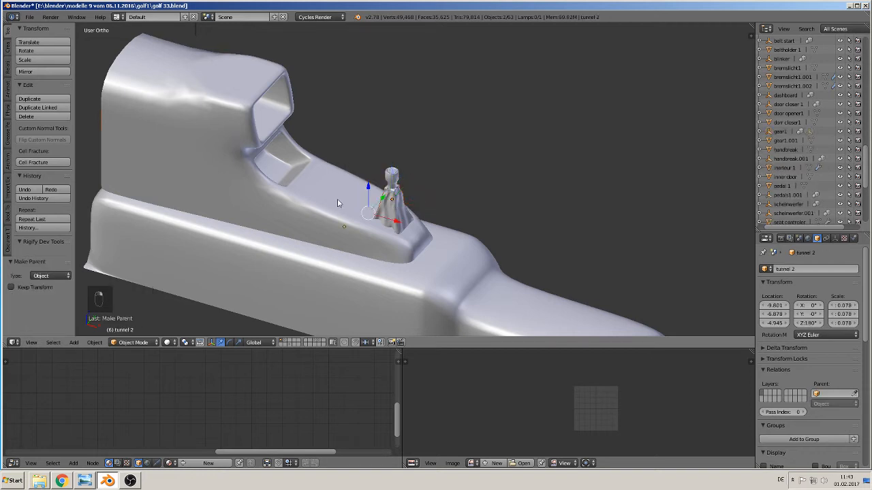
{"action": "key", "text": "ctrl+p"}
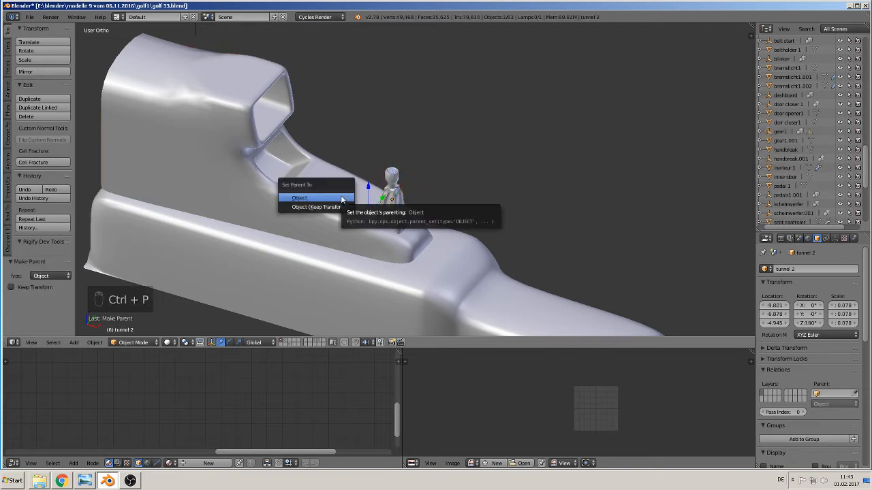
{"action": "left_click", "coordinate": [344, 199]}
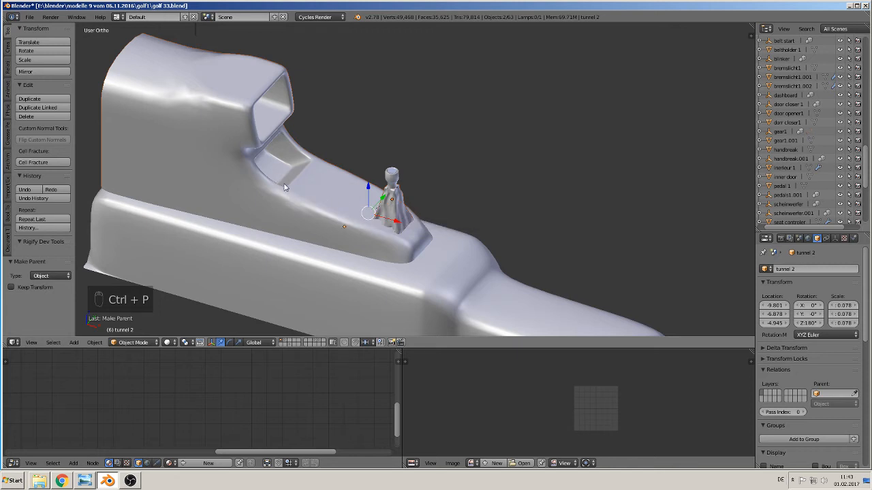
- Parent the console tunnel 2 to the base part tunnel with the Object option
{"action": "right_click", "coordinate": [302, 206]}
{"action": "right_click", "coordinate": [290, 260], "text": "shift"}
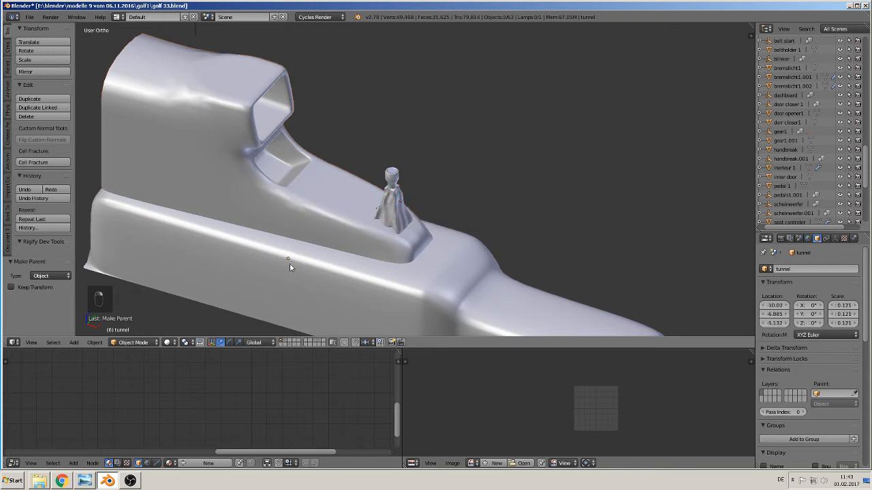
{"action": "right_click", "coordinate": [293, 203]}
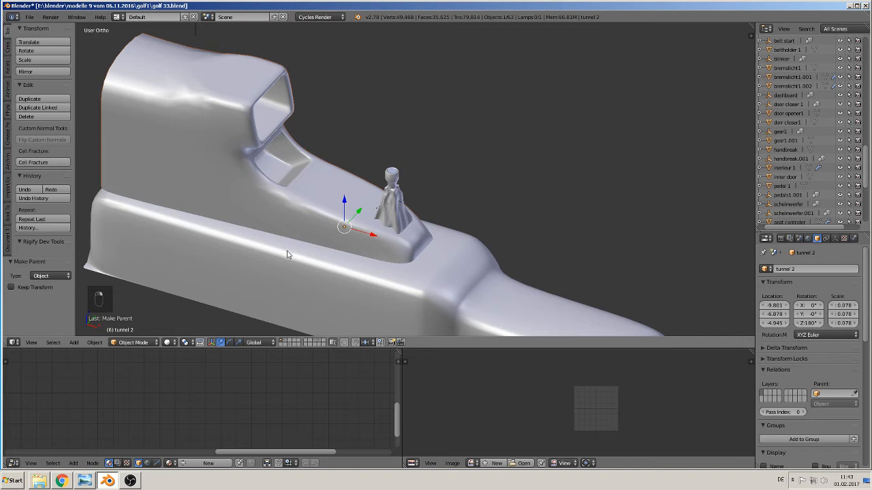
{"action": "right_click", "coordinate": [273, 271], "text": "shift"}
{"action": "key", "text": "ctrl+p"}
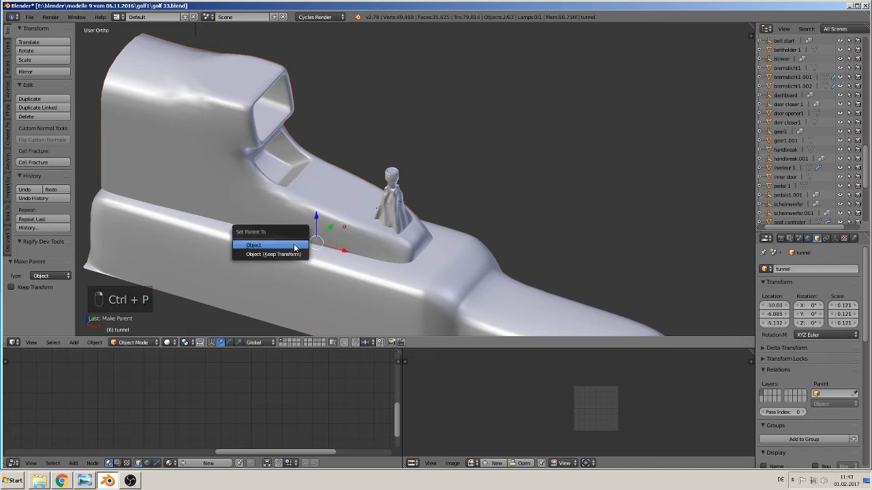
{"action": "left_click", "coordinate": [295, 246]}
- Try moving tunnel 2 and tunnel along Y to check the parenting, and undo both moves
{"action": "scroll", "coordinate": [293, 208], "scroll_direction": "down", "scroll_amount": 3}
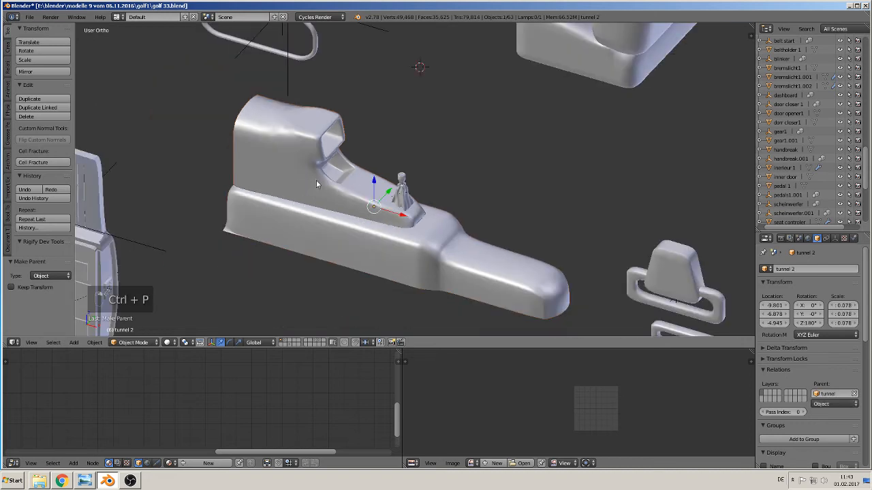
{"action": "middle_click_drag", "start_coordinate": [316, 179], "coordinate": [421, 191]}
{"action": "right_click", "coordinate": [401, 194]}
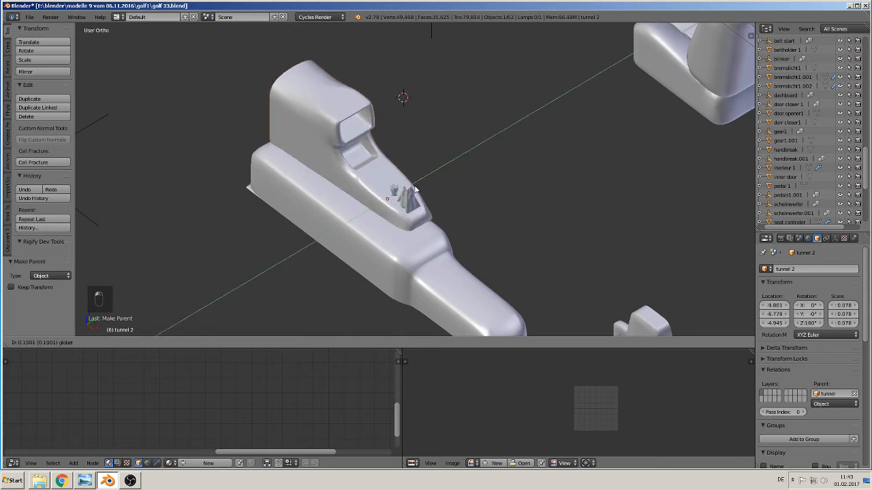
{"action": "key", "text": "ctrl+z"}
{"action": "right_click", "coordinate": [370, 238]}
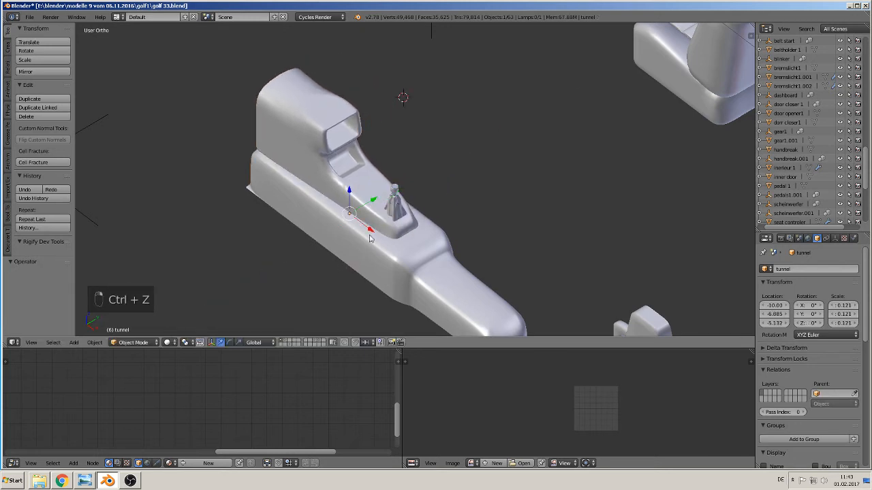
{"action": "left_click_drag", "start_coordinate": [370, 201], "coordinate": [394, 191]}
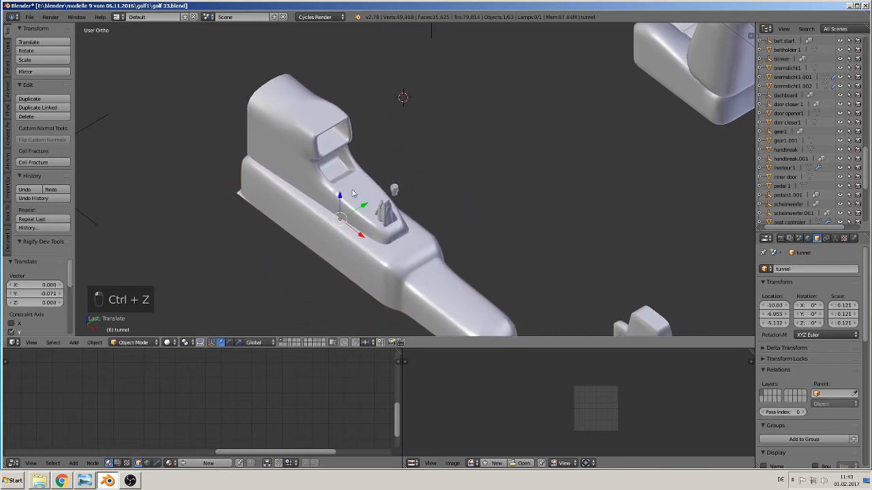
{"action": "key", "text": "ctrl+z"}
- Parent the gear knob gear1 to tunnel 2 with the Object option
{"action": "scroll", "coordinate": [453, 252], "scroll_direction": "up", "scroll_amount": 5}
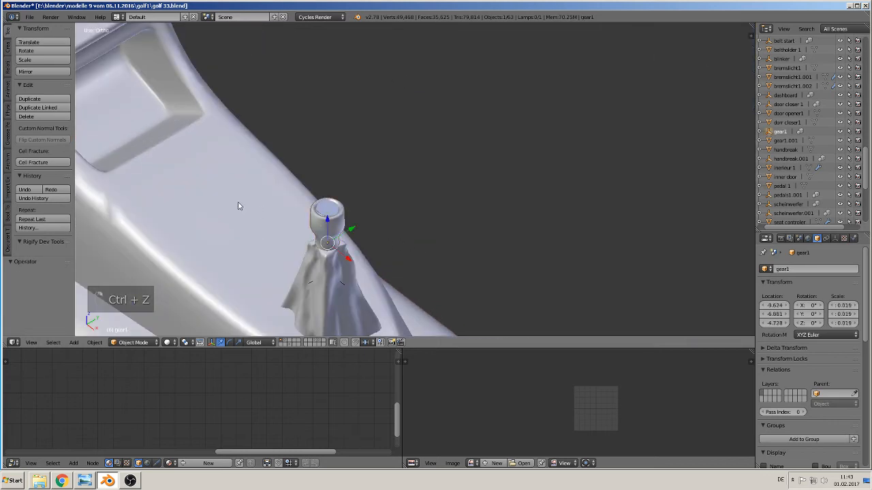
{"action": "right_click", "coordinate": [216, 201]}
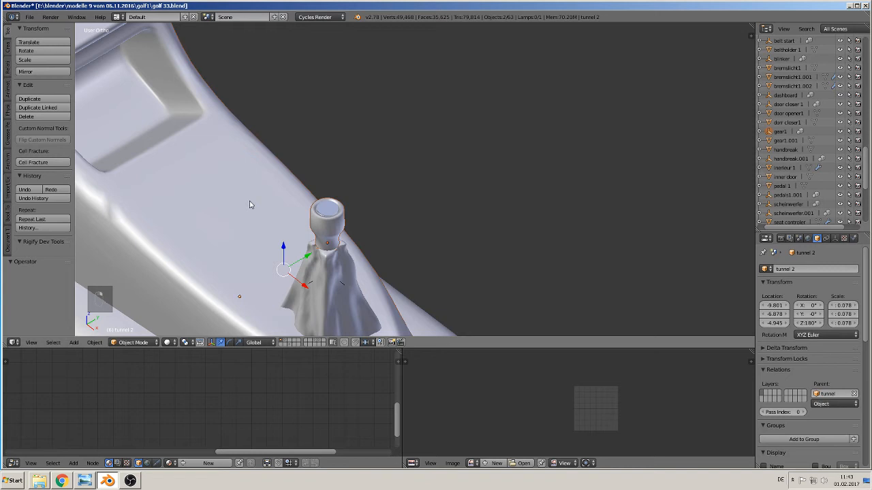
{"action": "key", "text": "ctrl+p"}
{"action": "left_click", "coordinate": [249, 202]}
- Move tunnel with its attached parts along Y to about -7.018
{"action": "scroll", "coordinate": [318, 235], "scroll_direction": "down", "scroll_amount": 3}
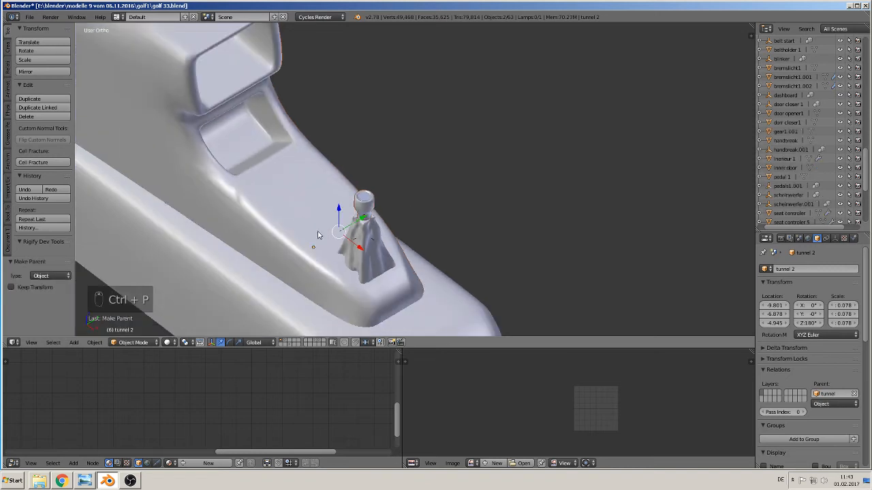
{"action": "scroll", "coordinate": [317, 232], "scroll_direction": "down", "scroll_amount": 5}
{"action": "right_click", "coordinate": [351, 249]}
{"action": "left_click_drag", "start_coordinate": [375, 201], "coordinate": [376, 202]}
{"action": "scroll", "coordinate": [390, 148], "scroll_direction": "down", "scroll_amount": 5}
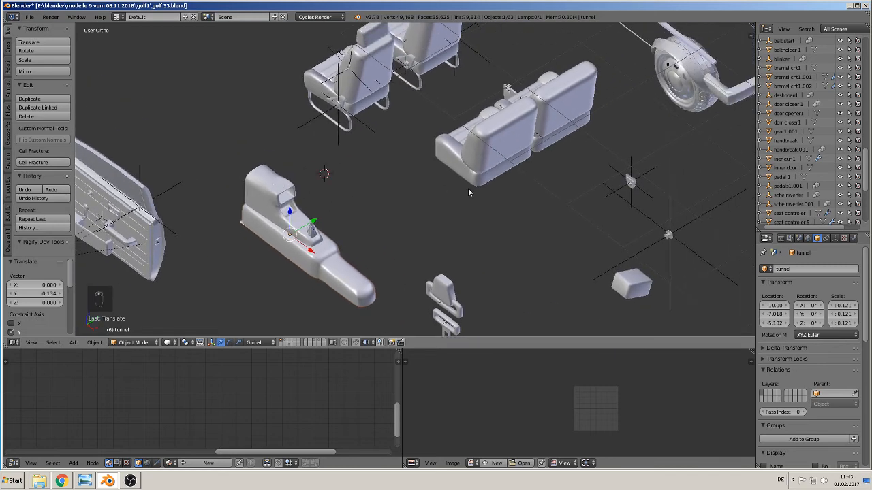
- Move handbreak.001 onto the rear section of the tunnel, at about X -9.050, Y -7.043, Z -5.034
{"action": "middle_click_drag", "start_coordinate": [432, 185], "coordinate": [513, 125]}
{"action": "right_click", "coordinate": [525, 74]}
{"action": "key", "text": "g"}
{"action": "key", "text": "y"}
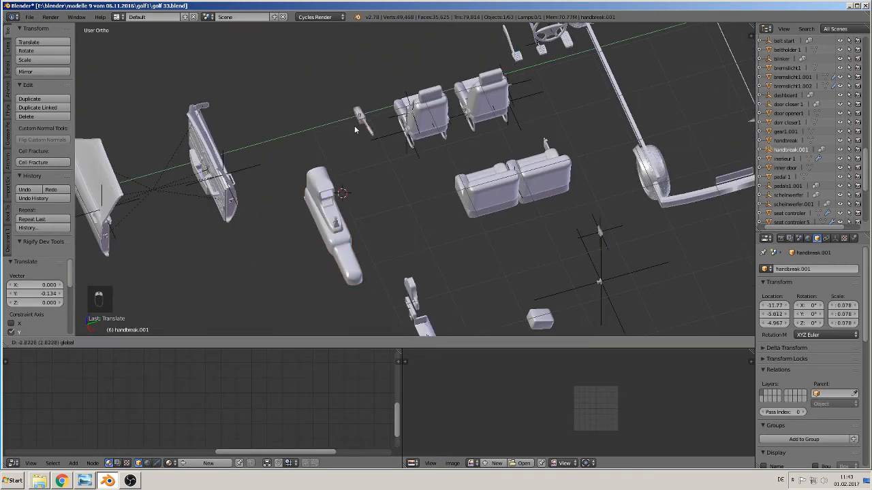
{"action": "left_click_drag", "start_coordinate": [305, 152], "coordinate": [315, 152]}
{"action": "middle_click_drag", "start_coordinate": [358, 219], "coordinate": [375, 183]}
{"action": "left_click_drag", "start_coordinate": [328, 138], "coordinate": [483, 185]}
{"action": "scroll", "coordinate": [491, 181], "scroll_direction": "up", "scroll_amount": 7}
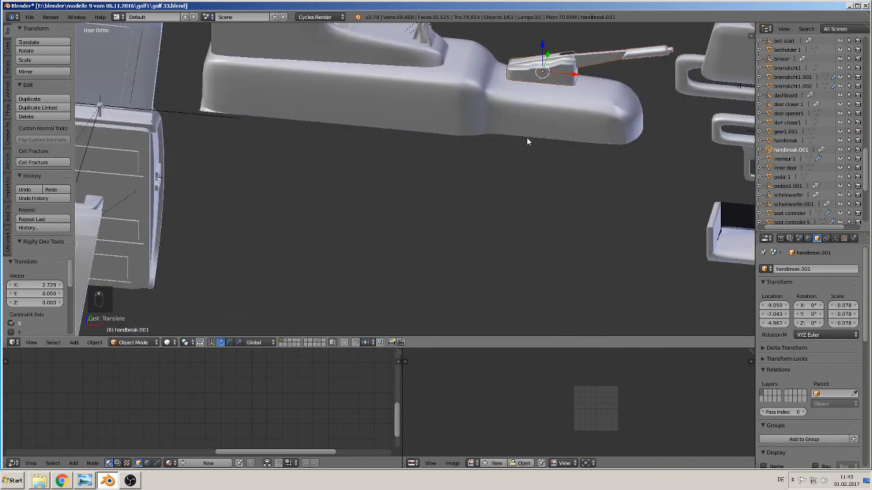
{"action": "middle_click_drag", "start_coordinate": [422, 259], "coordinate": [427, 238]}
{"action": "left_click_drag", "start_coordinate": [400, 219], "coordinate": [397, 234]}
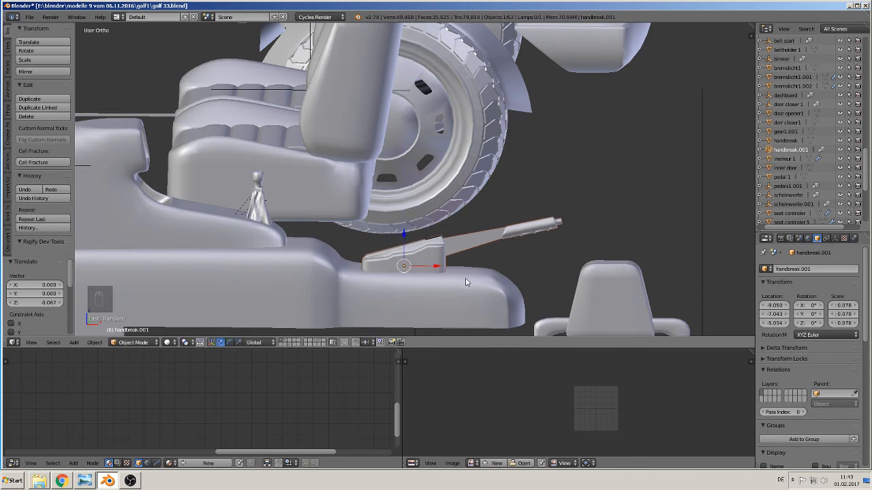
- Rotate handbreak.001 by 180° about Z and shift it along X to about -8.845
{"action": "type", "text": "rz180"}
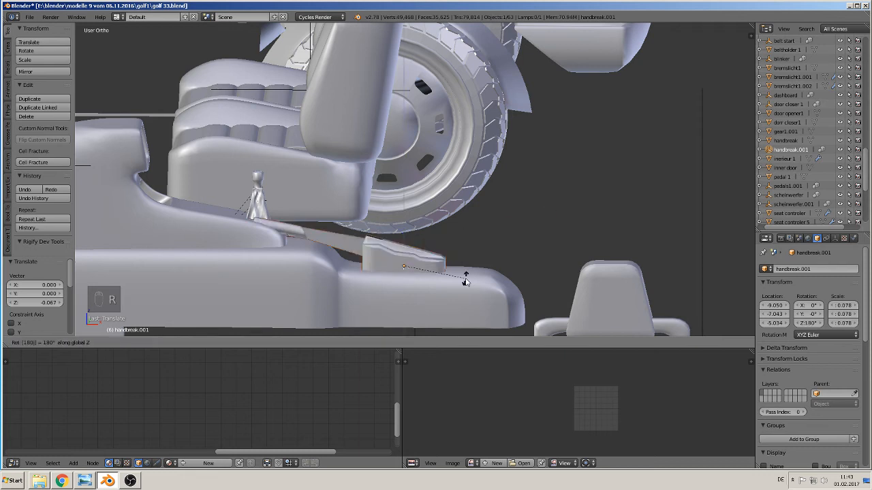
{"action": "key", "text": "Return"}
{"action": "key", "text": "g"}
{"action": "key", "text": "x"}
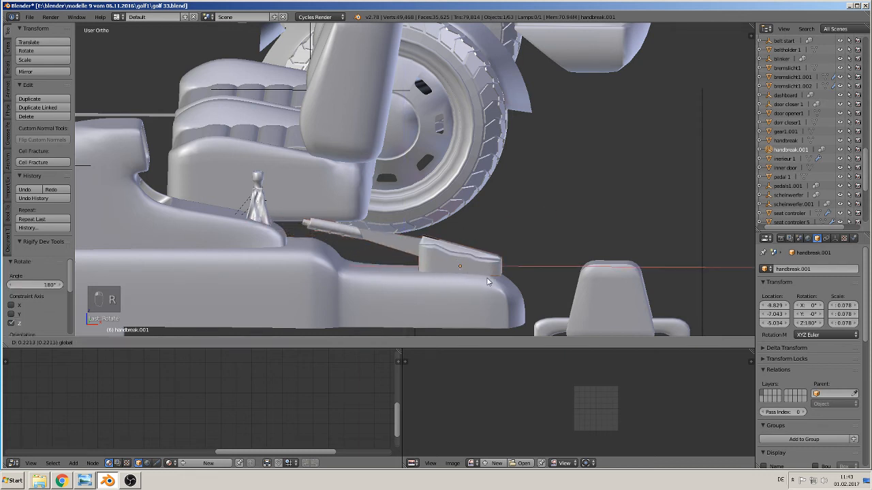
{"action": "left_click", "coordinate": [486, 284]}
- Scale handbreak.001 down to about 0.065 and seat it centrally on the tunnel's rear at about X -8.859, Y -7.022, Z -5.040
{"action": "key", "text": "s"}
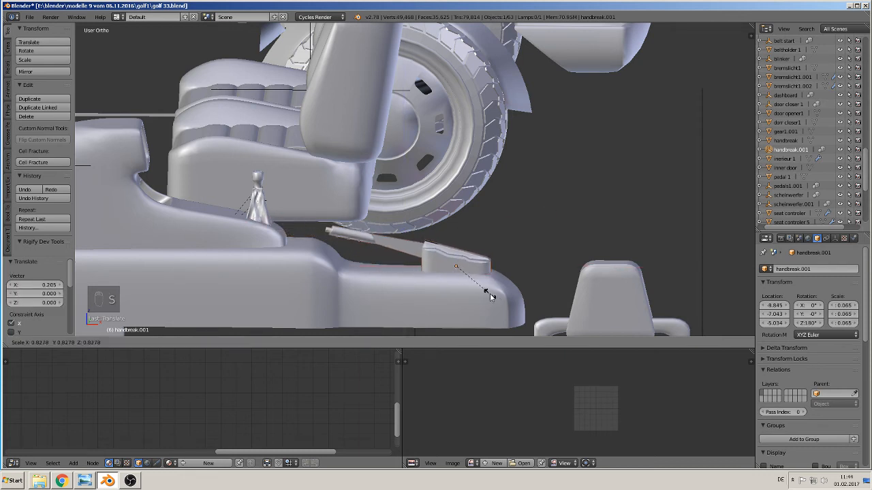
{"action": "left_click", "coordinate": [484, 298]}
{"action": "middle_click_drag", "start_coordinate": [472, 308], "coordinate": [417, 315]}
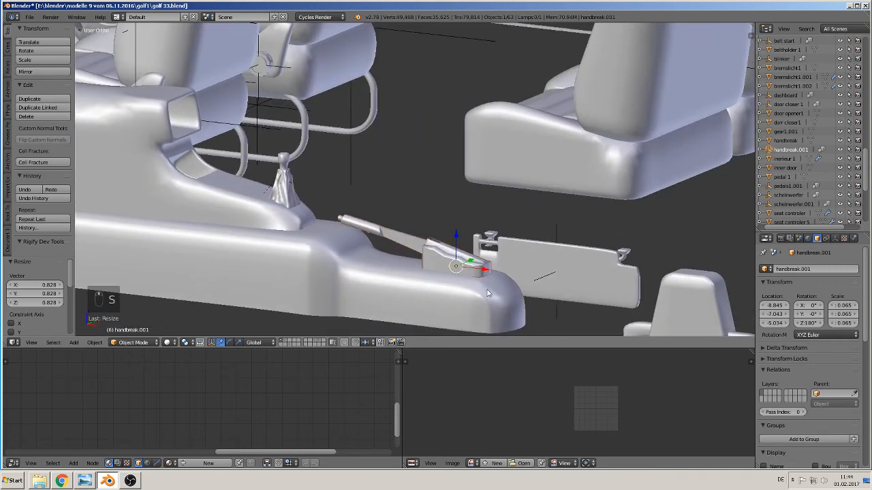
{"action": "key", "text": "g"}
{"action": "key", "text": "x"}
{"action": "left_click", "coordinate": [455, 236]}
{"action": "key", "text": "g"}
{"action": "key", "text": "z"}
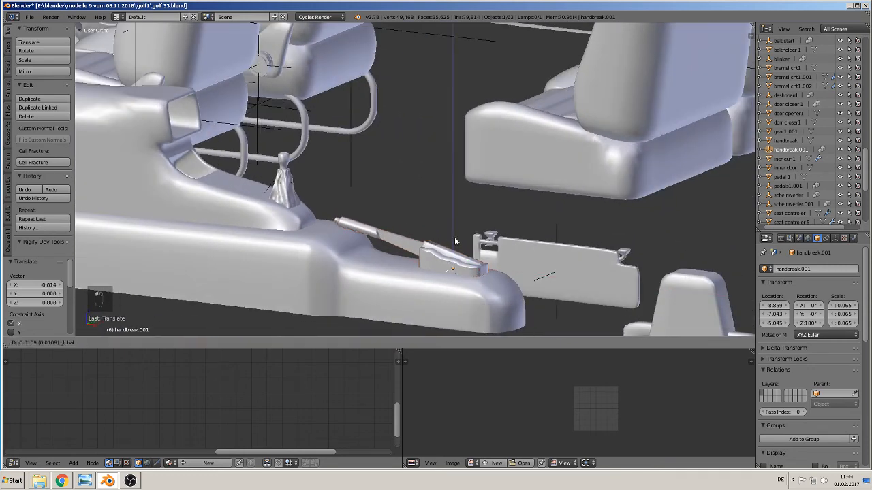
{"action": "left_click", "coordinate": [446, 255]}
{"action": "middle_click_drag", "start_coordinate": [445, 256], "coordinate": [344, 281]}
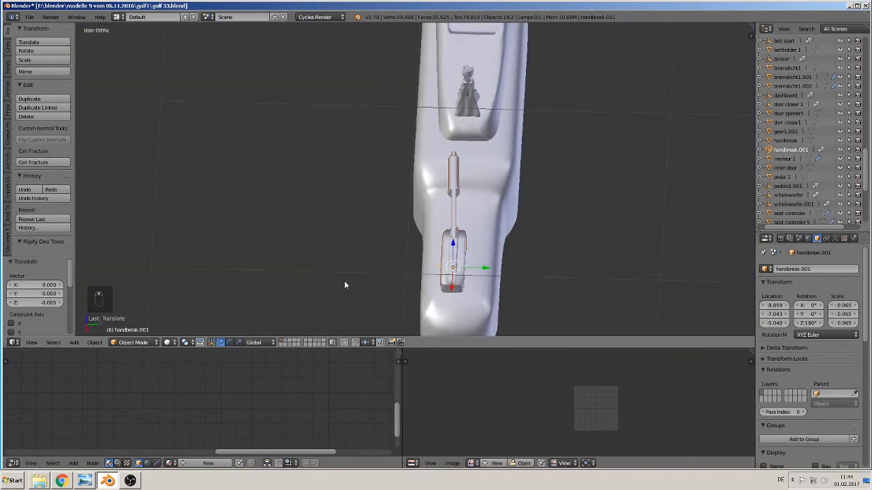
{"action": "left_click_drag", "start_coordinate": [482, 271], "coordinate": [491, 268]}
- Parent handbreak.001 to tunnel with the Object option
{"action": "mouse_move", "coordinate": [490, 268]}
{"action": "middle_mouse_down"}
{"action": "mouse_move", "coordinate": [555, 265]}
{"action": "mouse_move", "coordinate": [419, 292]}
{"action": "mouse_move", "coordinate": [506, 273]}
{"action": "middle_mouse_up"}
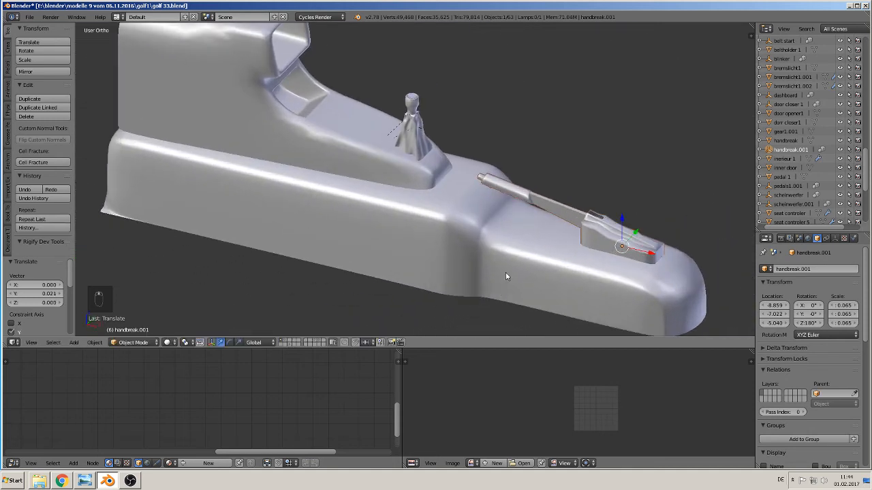
{"action": "right_click", "coordinate": [457, 223], "text": "shift"}
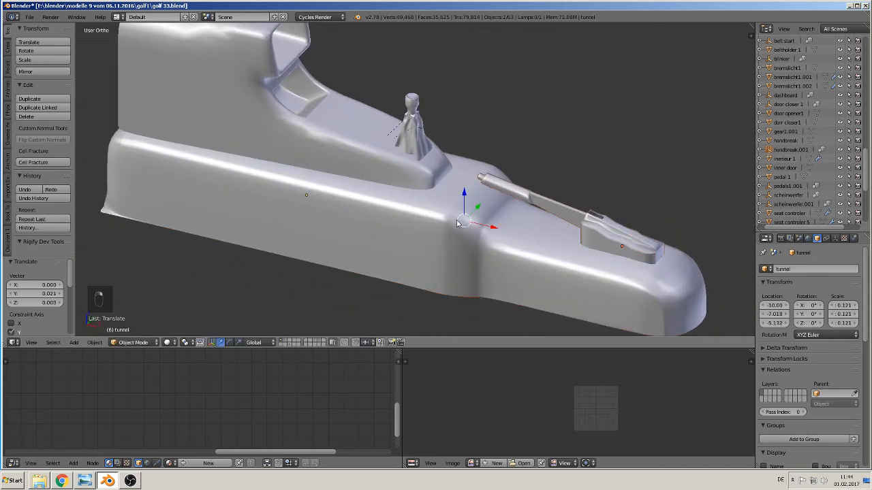
{"action": "key", "text": "ctrl+p"}
{"action": "left_click", "coordinate": [459, 222]}
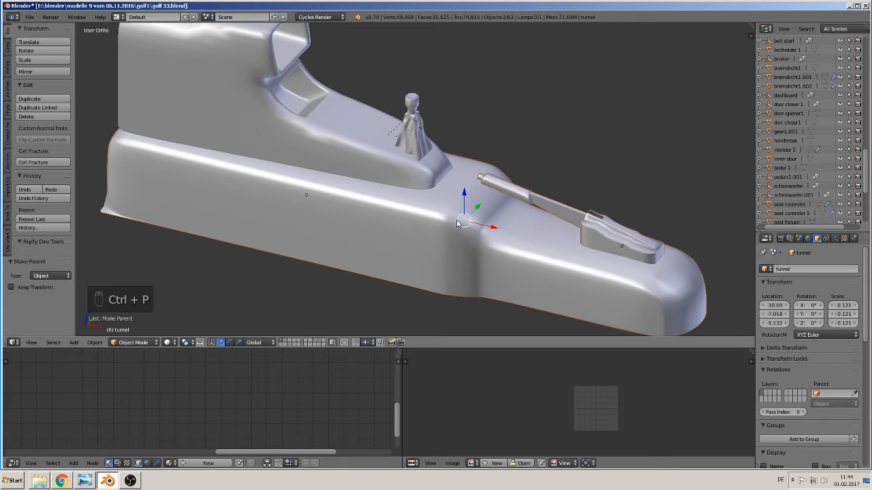
- Move tunnel with the gear shift and handbrake along Y to about -6.792
{"action": "scroll", "coordinate": [460, 227], "scroll_direction": "down", "scroll_amount": 3}
{"action": "right_click", "coordinate": [411, 211]}
{"action": "middle_click_drag", "start_coordinate": [411, 211], "coordinate": [354, 197]}
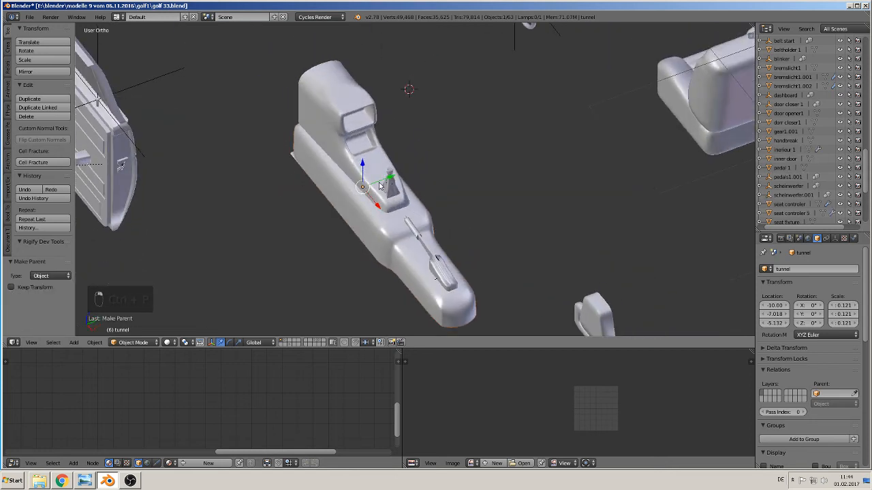
{"action": "key", "text": "g"}
{"action": "key", "text": "y"}
{"action": "left_click", "coordinate": [409, 177]}
{"action": "scroll", "coordinate": [422, 184], "scroll_direction": "down", "scroll_amount": 2}
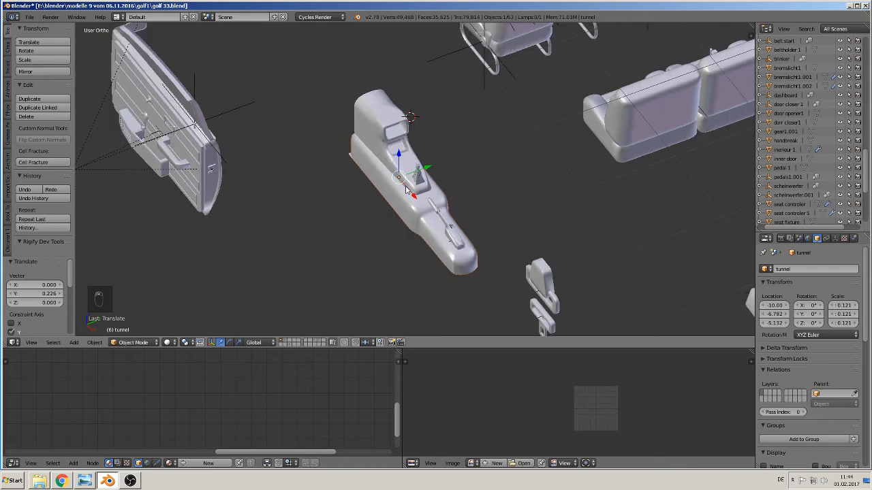
- Examine the car body and the separate parts around it from several angles
{"action": "middle_click_drag", "start_coordinate": [423, 184], "coordinate": [449, 182]}
{"action": "scroll", "coordinate": [218, 167], "scroll_direction": "down", "scroll_amount": 2}
{"action": "middle_click_drag", "start_coordinate": [382, 184], "coordinate": [497, 163]}
{"action": "middle_click_drag", "start_coordinate": [437, 176], "coordinate": [654, 212], "text": "shift"}
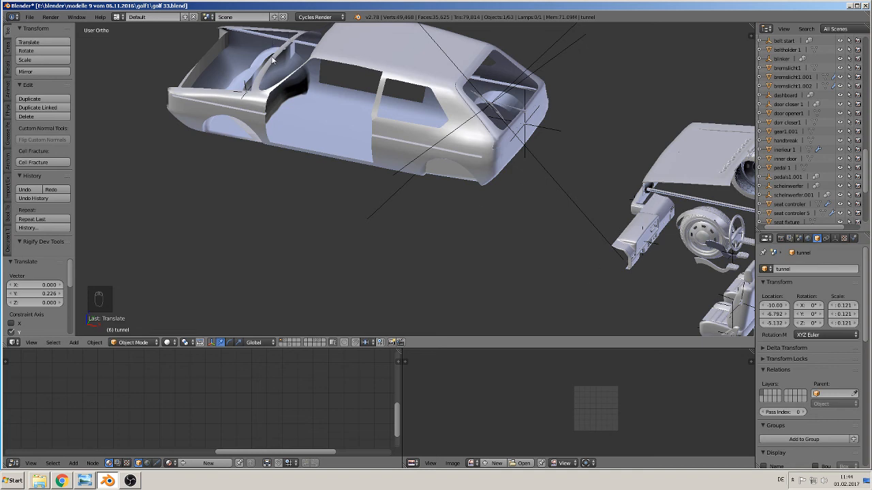
{"action": "middle_click_drag", "start_coordinate": [392, 156], "coordinate": [385, 147]}
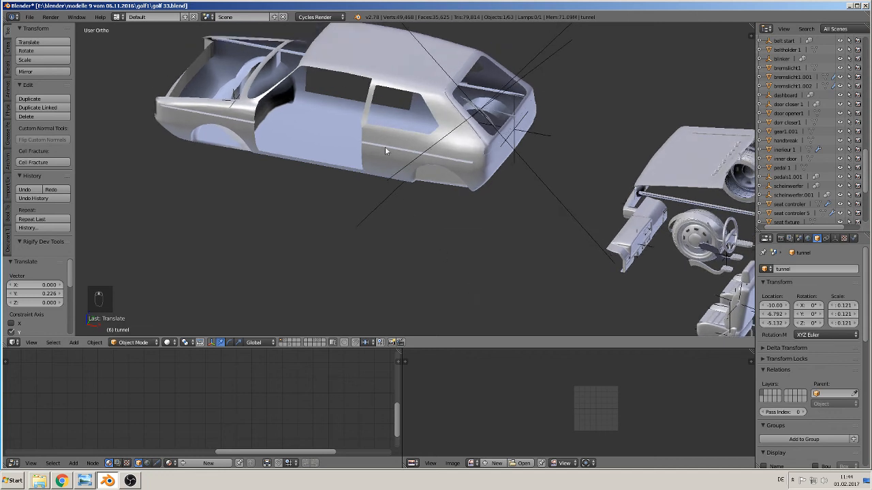
{"action": "scroll", "coordinate": [400, 124], "scroll_direction": "up", "scroll_amount": 1}
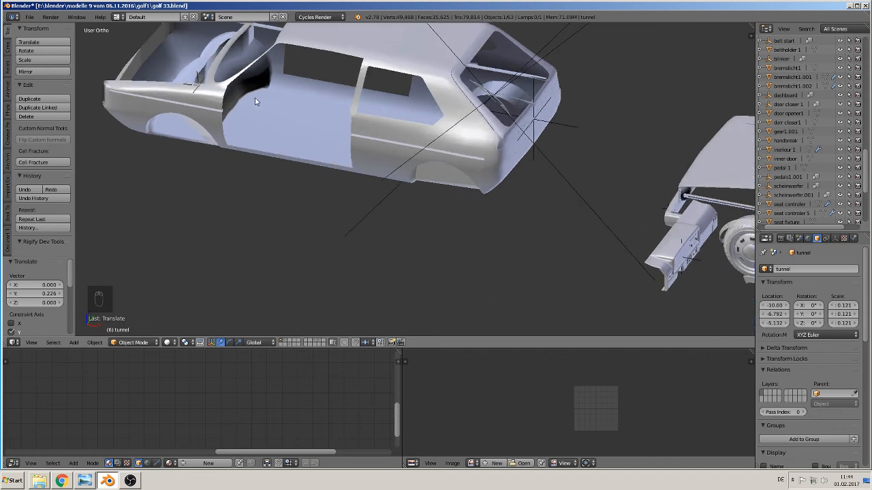
{"action": "middle_click_drag", "start_coordinate": [301, 133], "coordinate": [331, 118]}
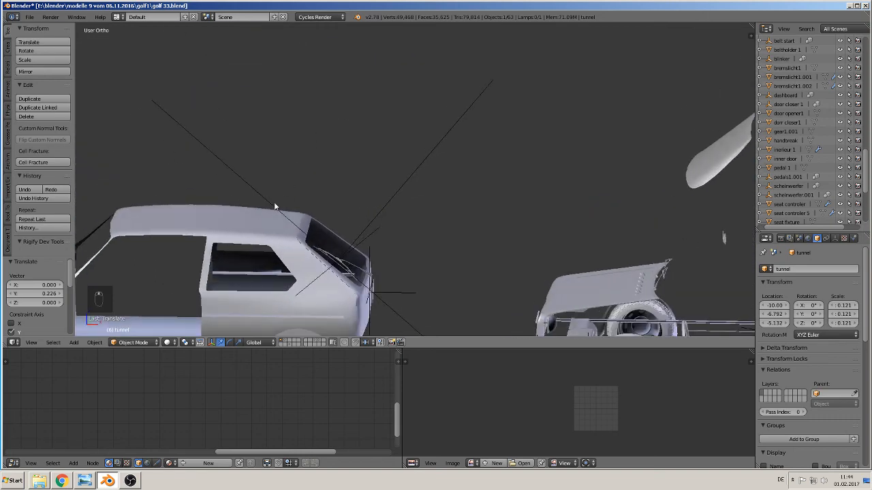
- Switch the 3D view's shading to Material with the whole car body in view
{"action": "scroll", "coordinate": [264, 225], "scroll_direction": "down", "scroll_amount": 2}
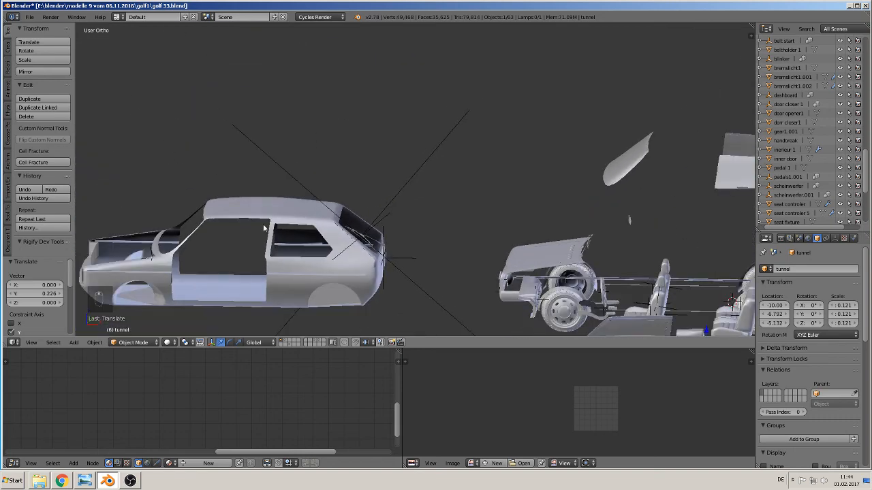
{"action": "left_click", "coordinate": [166, 342]}
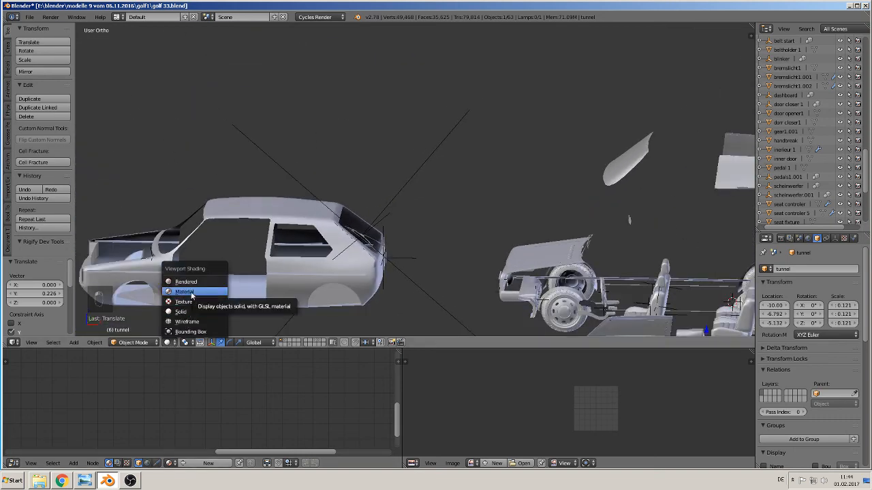
{"action": "key", "text": "Return"}
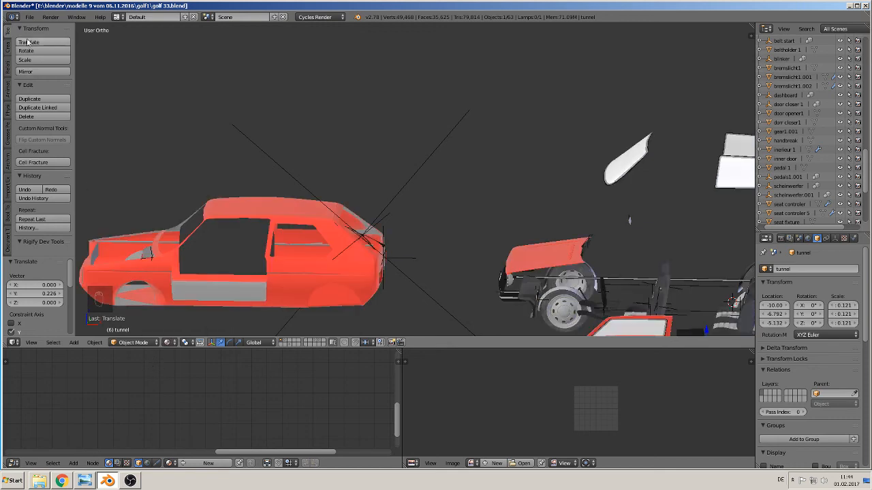
- Save the scene as golf 33.blend and switch to OBS
{"action": "left_click", "coordinate": [30, 16]}
{"action": "left_click", "coordinate": [49, 91]}
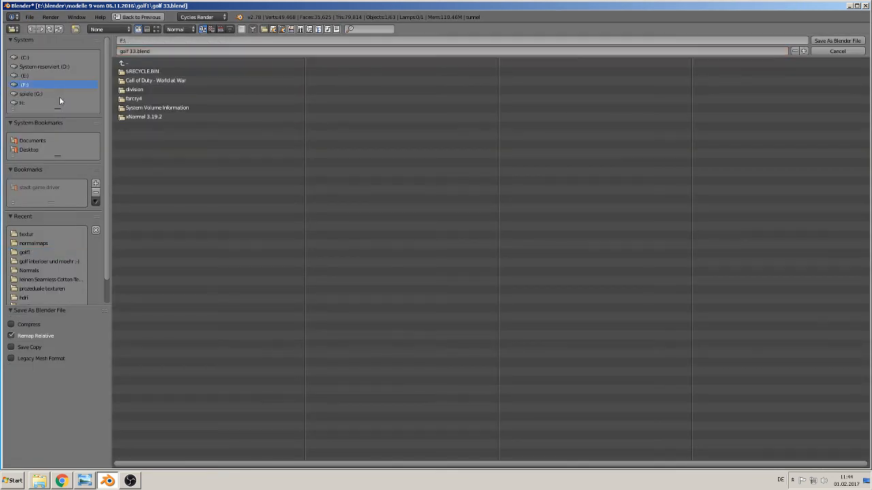
{"action": "left_click", "coordinate": [30, 16]}
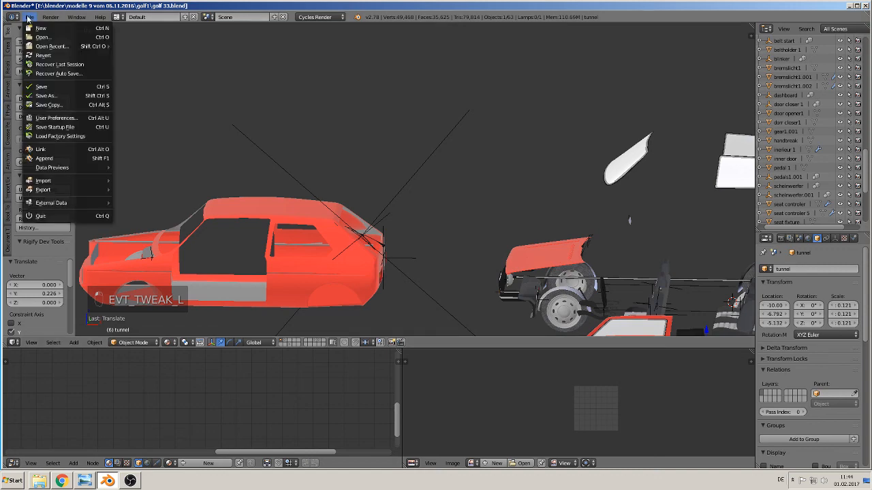
{"action": "left_click", "coordinate": [130, 481]}
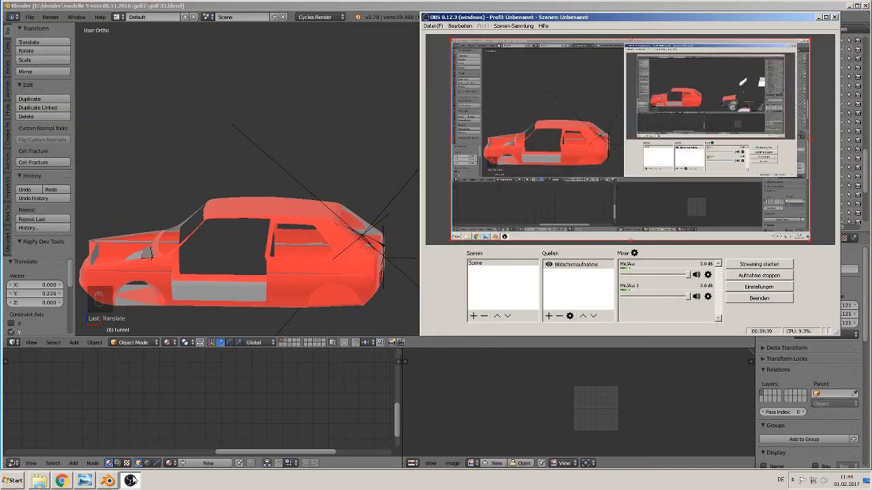